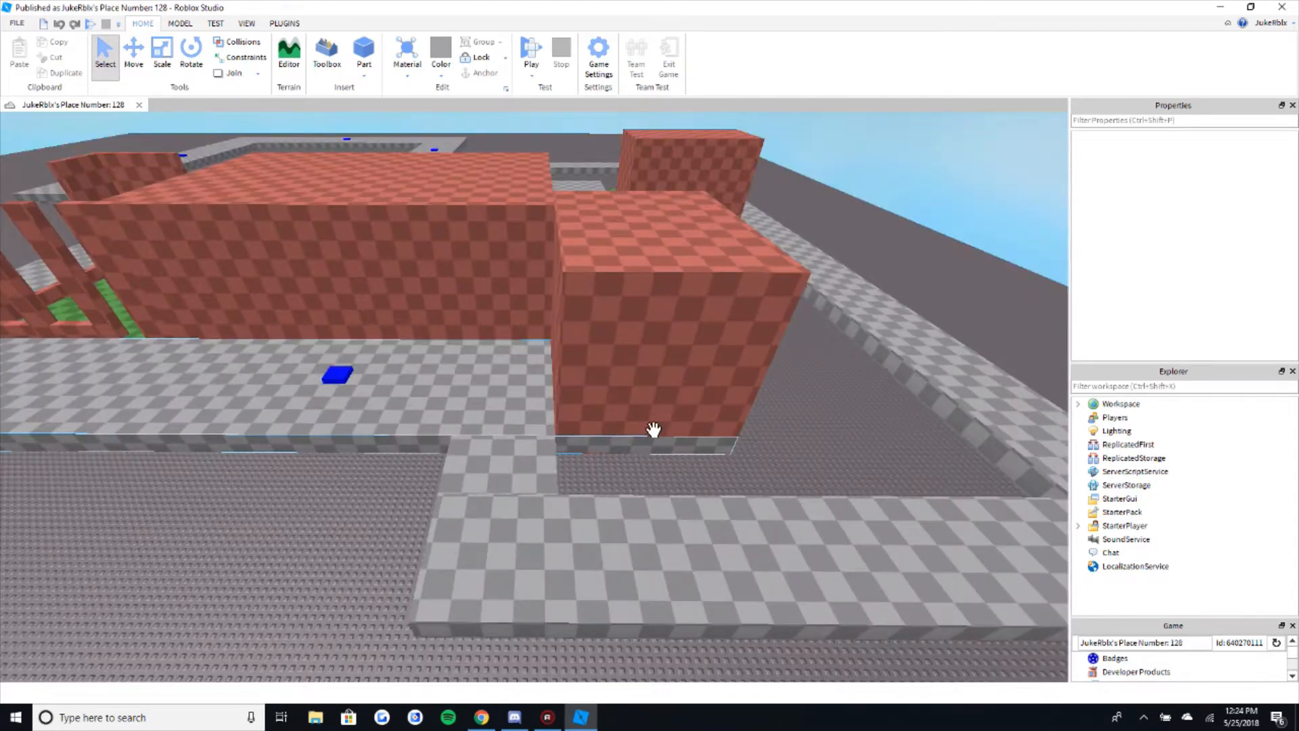
- Activate the Building Tools by F3X plugin and dismiss its HttpService notice
{"action": "key", "text": "e"}
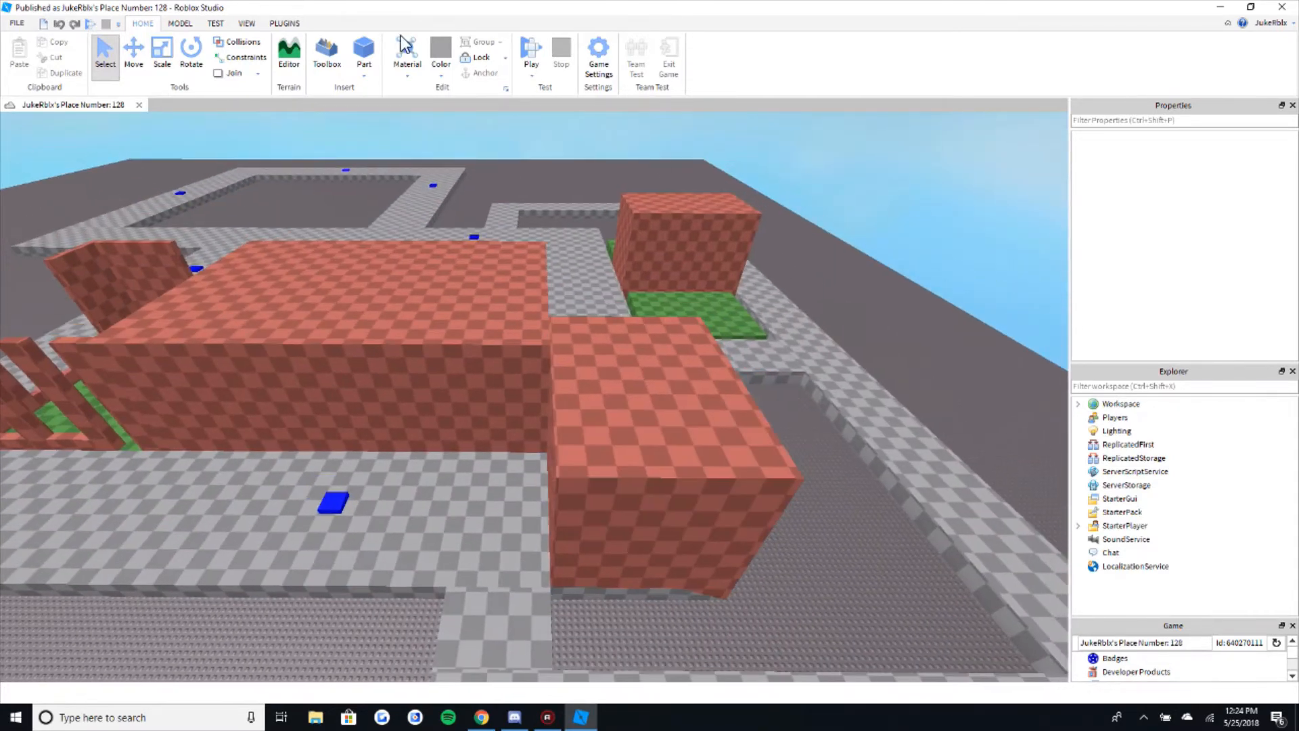
{"action": "key", "text": "d"}
{"action": "left_click", "coordinate": [296, 23]}
{"action": "left_click", "coordinate": [749, 60]}
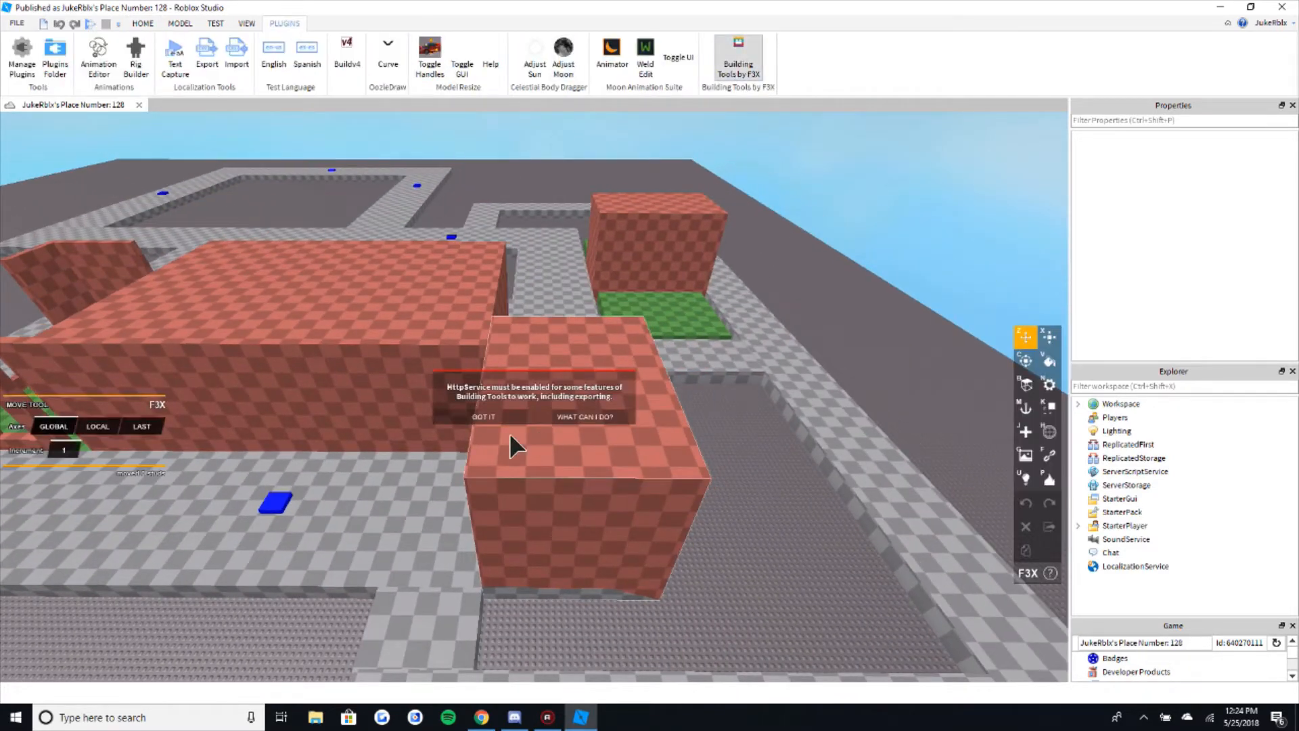
{"action": "left_click", "coordinate": [497, 417]}
{"action": "key", "text": "d"}
{"action": "key", "text": "s"}
{"action": "key", "text": "e"}
{"action": "left_click", "coordinate": [604, 482]}
{"action": "key", "text": "x"}
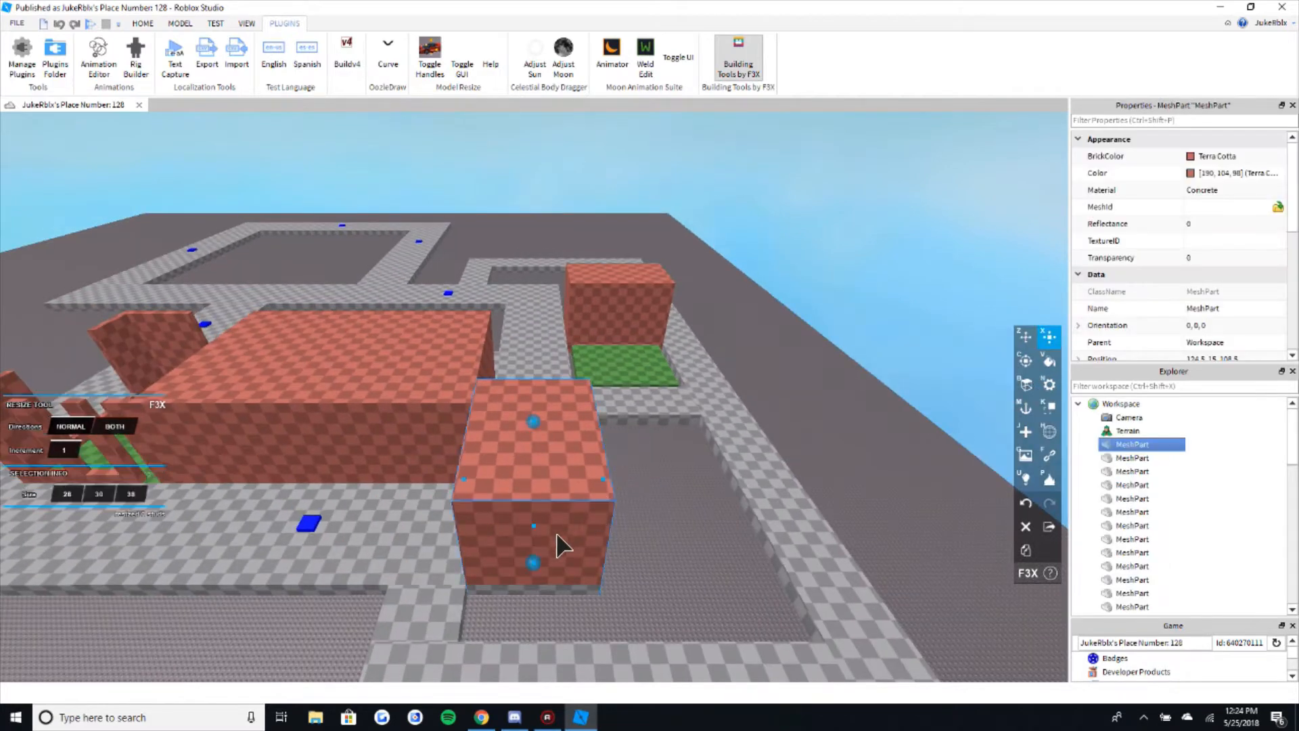
{"action": "left_click", "coordinate": [717, 467]}
- Duplicate the terra cotta block standing between the green patches and move the copy 55 studs to the far side of the green area
{"action": "key", "text": "w"}
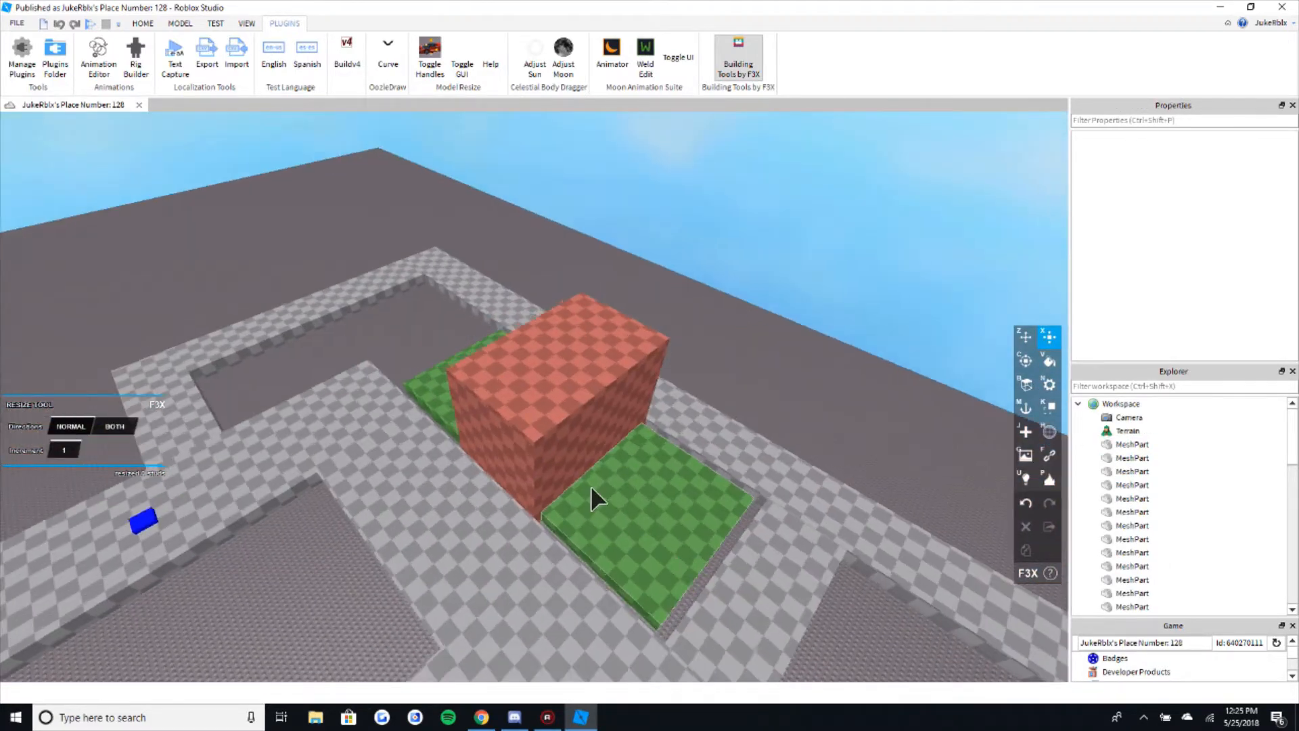
{"action": "key", "text": "a"}
{"action": "right_click_drag", "start_coordinate": [591, 486], "coordinate": [534, 420]}
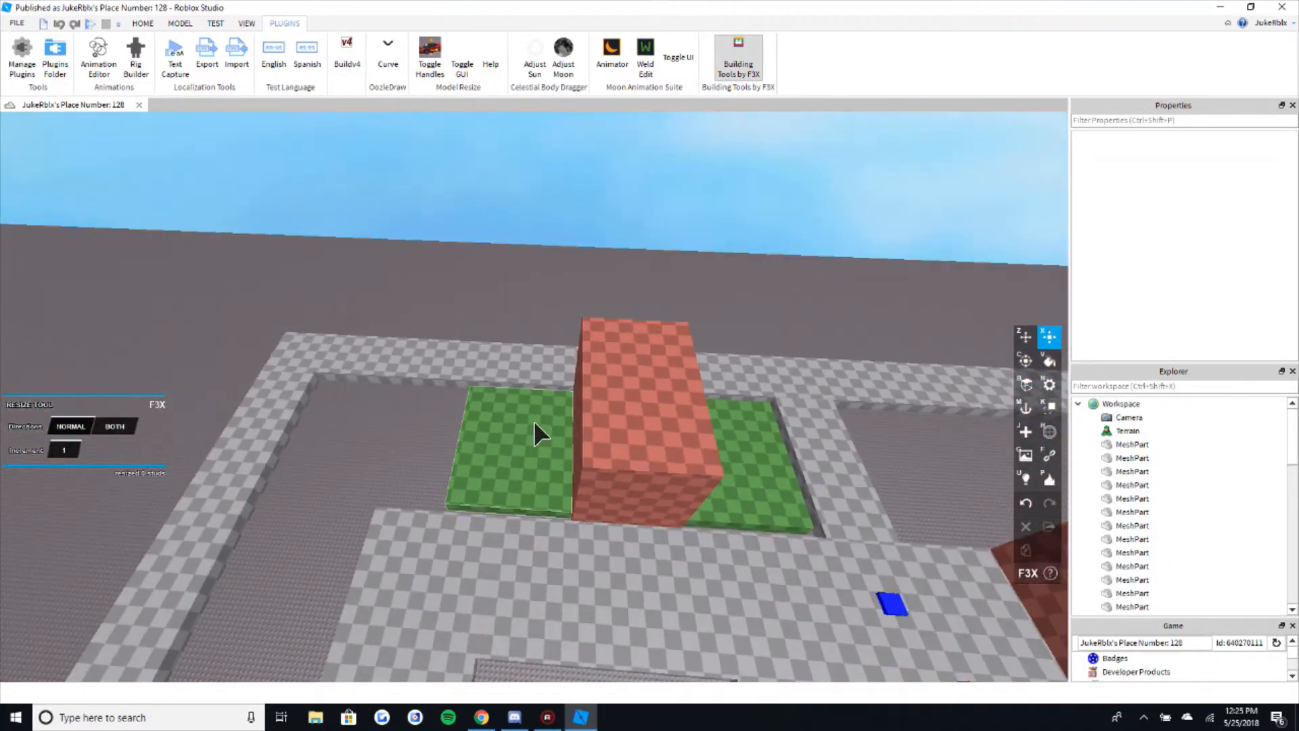
{"action": "key", "text": "z"}
{"action": "left_click", "coordinate": [744, 426]}
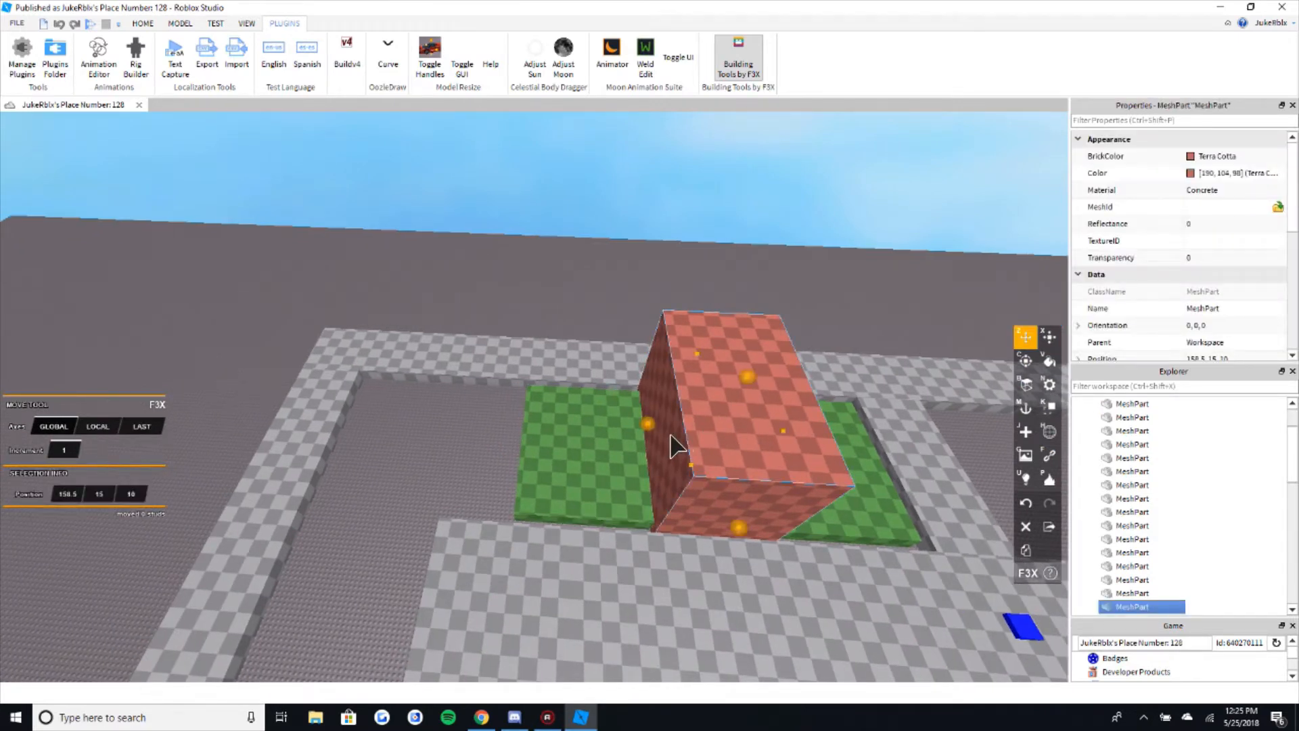
{"action": "key", "text": "shift+c"}
{"action": "left_click_drag", "start_coordinate": [630, 441], "coordinate": [446, 431]}
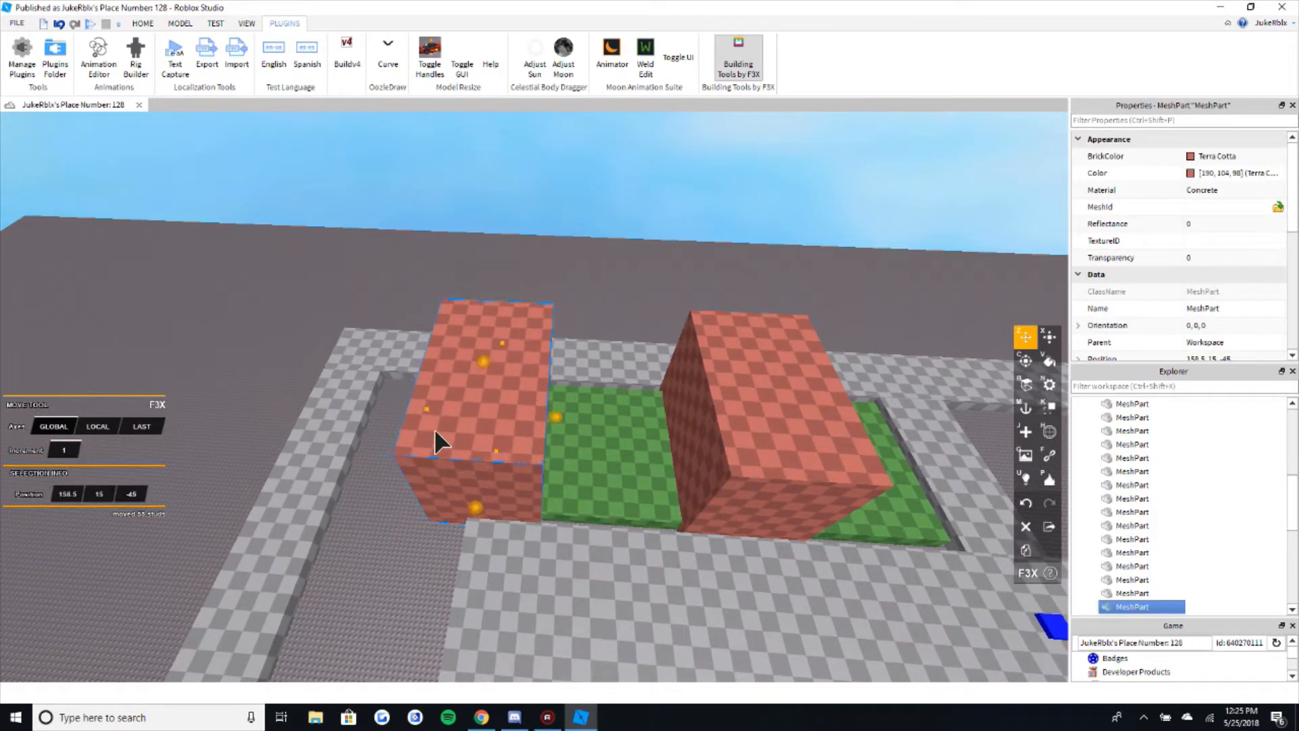
- Resize the copied terra cotta block to a length of 47 studs, extending it toward the neighbouring grey path
{"action": "key", "text": "x"}
{"action": "middle_click_drag", "start_coordinate": [434, 428], "coordinate": [498, 425]}
{"action": "left_click_drag", "start_coordinate": [498, 436], "coordinate": [438, 438]}
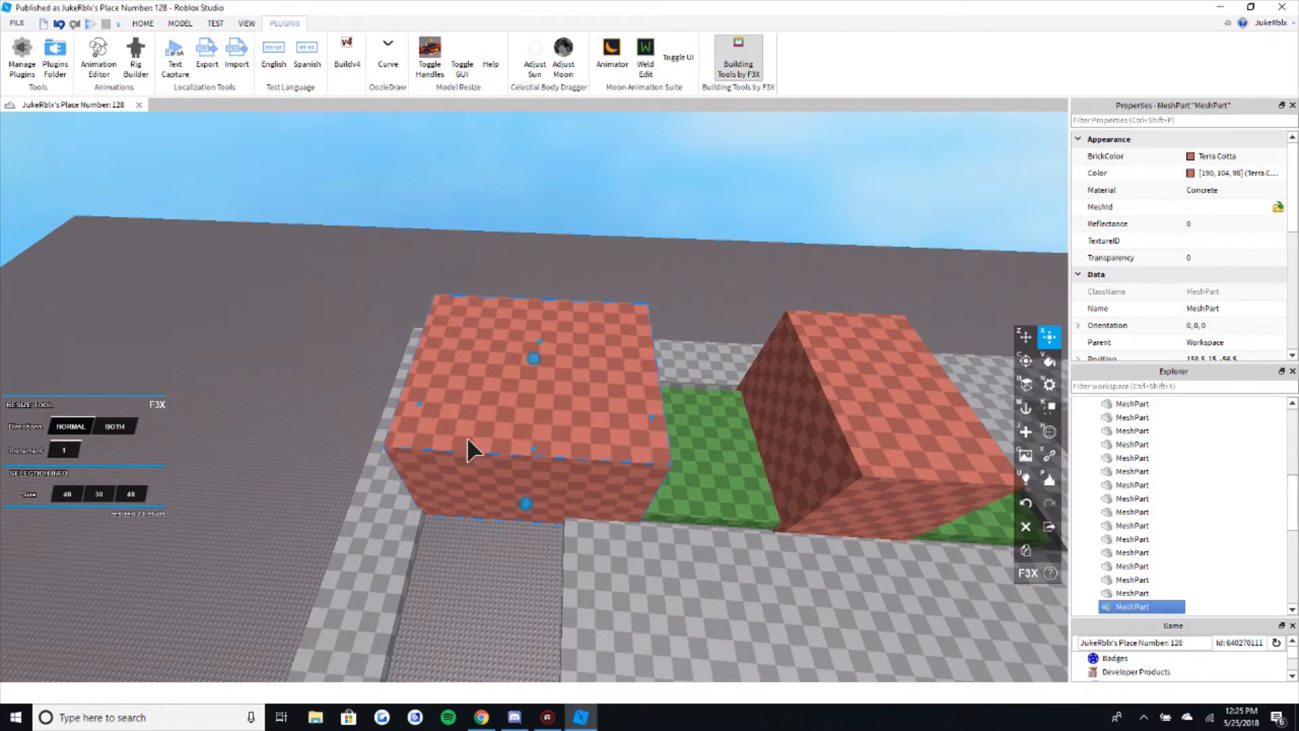
{"action": "middle_click_drag", "start_coordinate": [472, 448], "coordinate": [536, 438]}
{"action": "left_click_drag", "start_coordinate": [516, 416], "coordinate": [519, 417]}
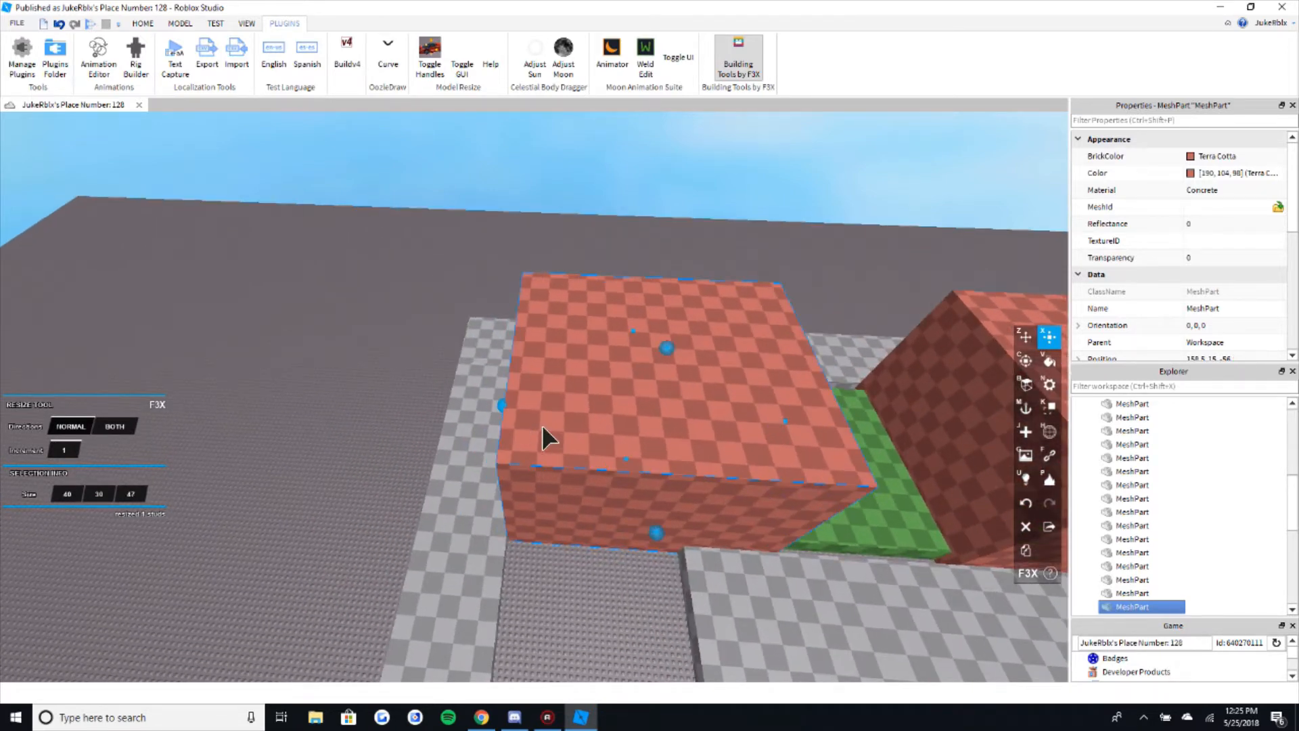
{"action": "right_click_drag", "start_coordinate": [543, 427], "coordinate": [624, 491]}
{"action": "left_click", "coordinate": [726, 562]}
- Try to lengthen the outer grey path past the large terra cotta block and undo the resize
{"action": "scroll", "coordinate": [730, 564], "scroll_direction": "down", "scroll_amount": 3}
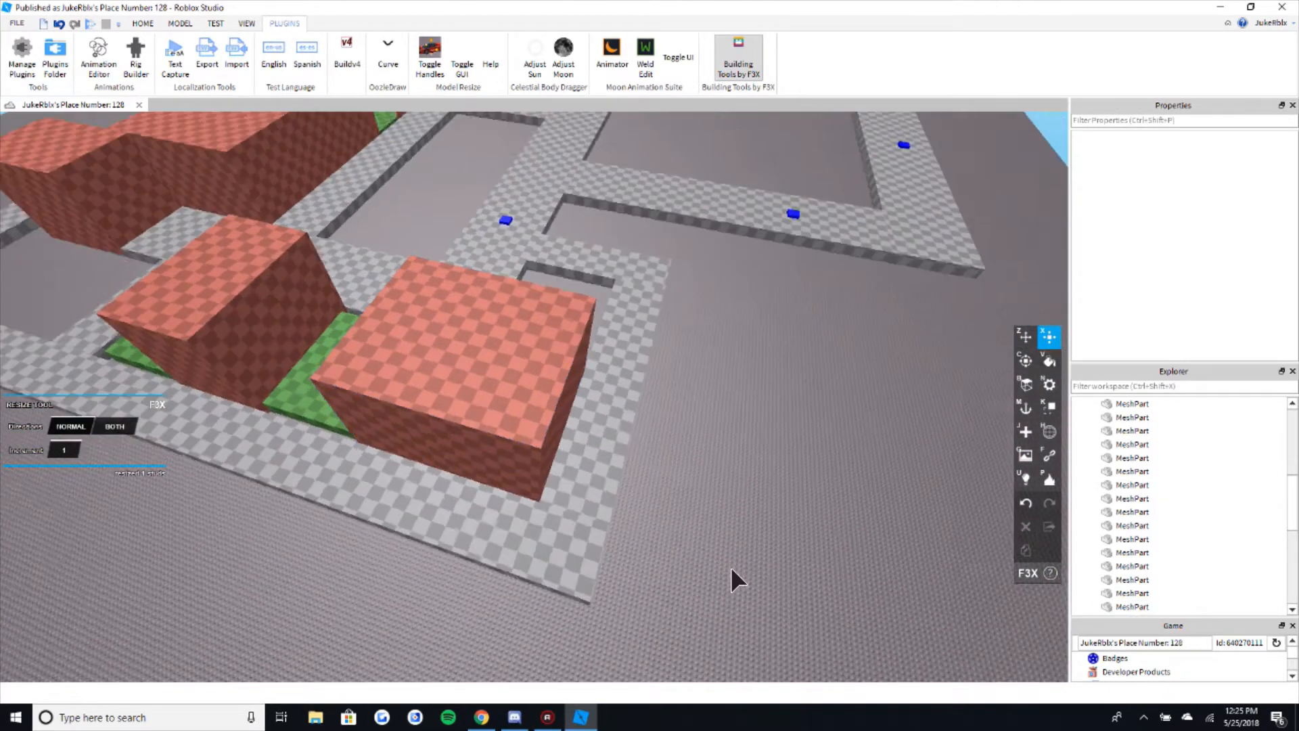
{"action": "left_click", "coordinate": [565, 508]}
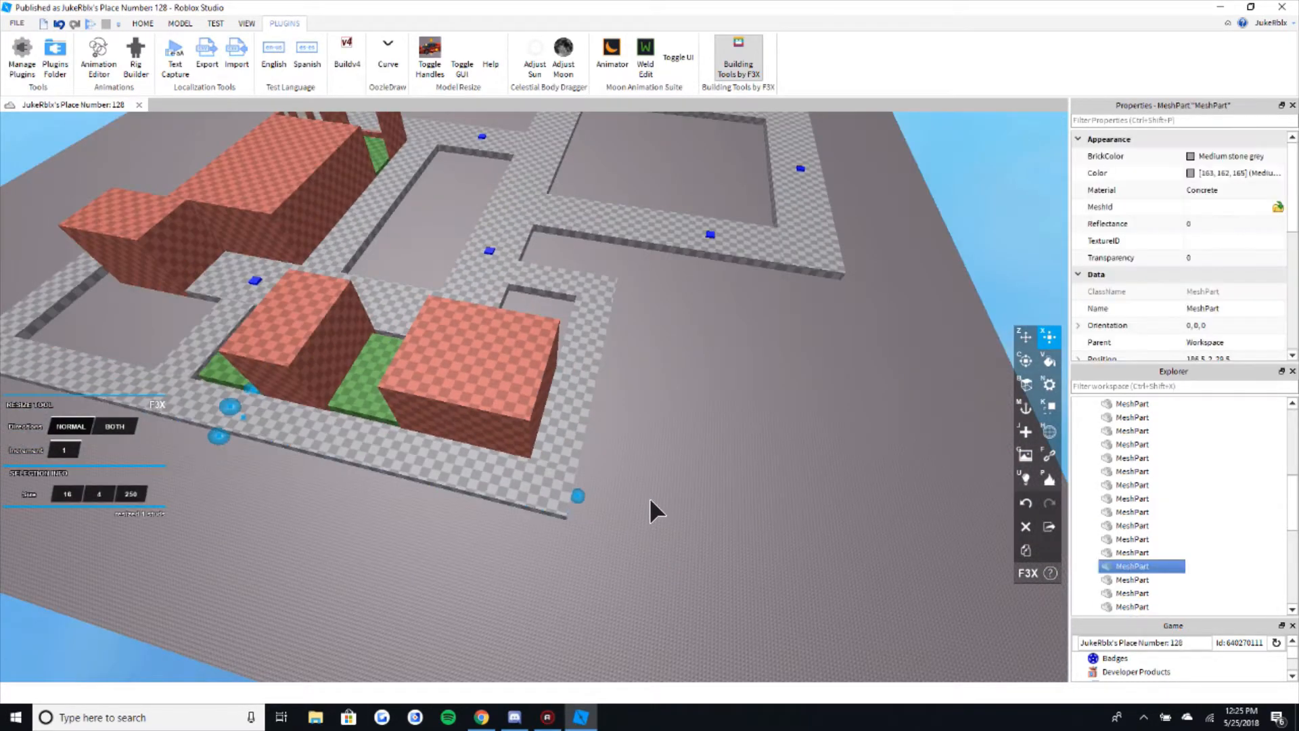
{"action": "scroll", "coordinate": [652, 513], "scroll_direction": "down", "scroll_amount": 3}
{"action": "scroll", "coordinate": [677, 554], "scroll_direction": "down", "scroll_amount": 1}
{"action": "left_click_drag", "start_coordinate": [623, 530], "coordinate": [704, 561]}
{"action": "key", "text": "shift+z"}
{"action": "left_click", "coordinate": [718, 505]}
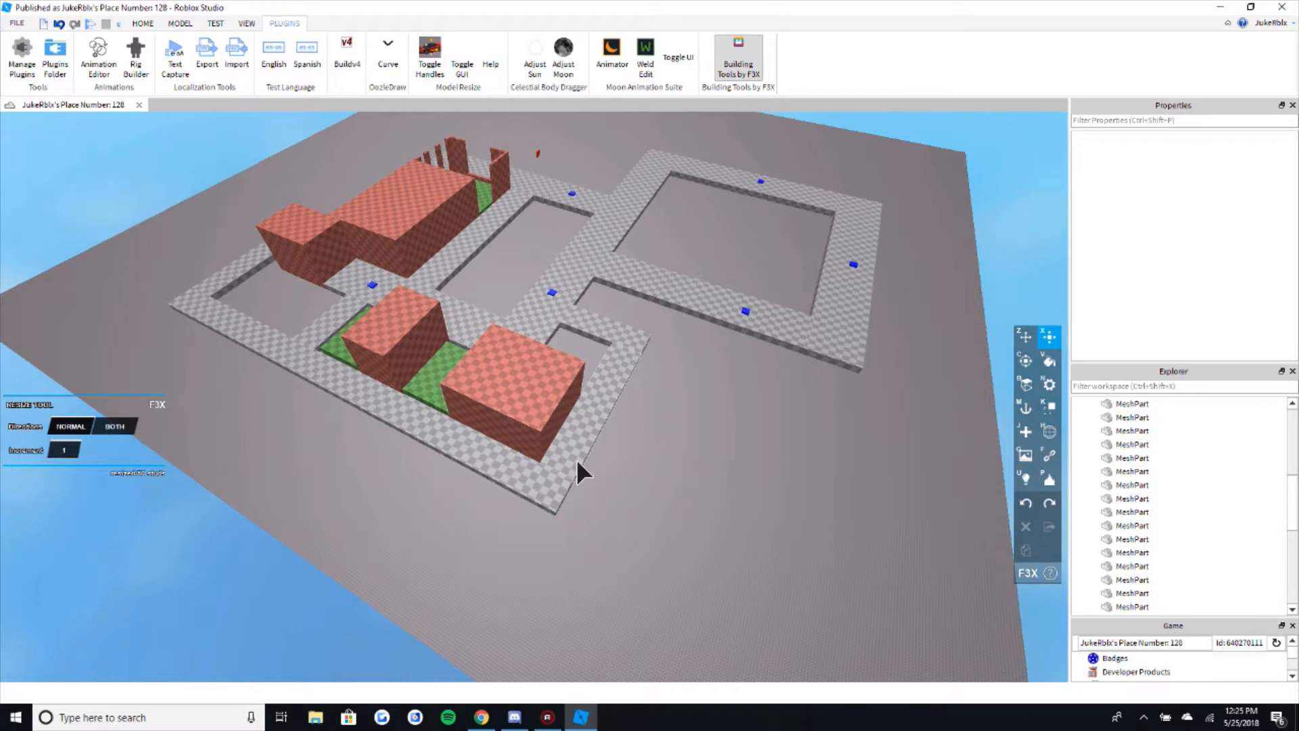
- Lengthen the outer grey path to 300 studs, past the large terra cotta block
{"action": "key", "text": "w"}
{"action": "key", "text": "d"}
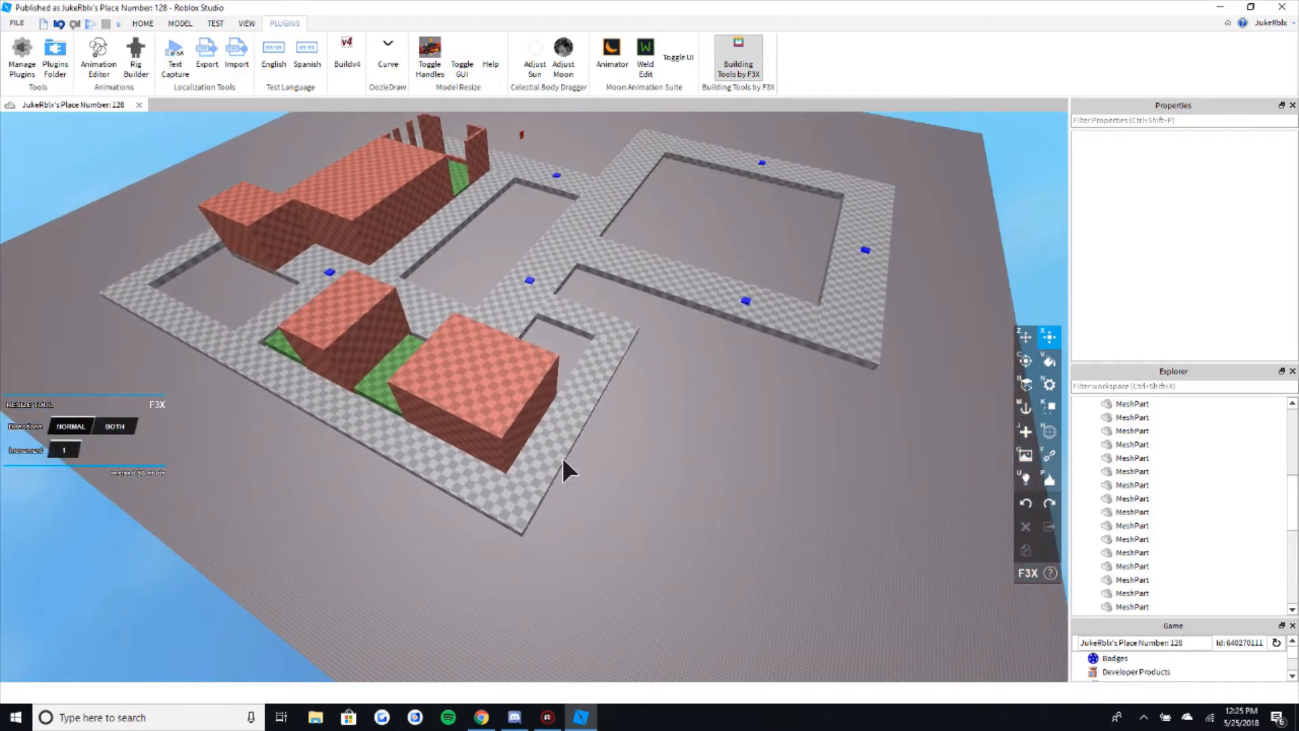
{"action": "left_click", "coordinate": [516, 512]}
{"action": "left_click_drag", "start_coordinate": [545, 525], "coordinate": [682, 561]}
- Duplicate the short grey side path beside the large block and move the copy to the far end of the outer path
{"action": "key", "text": "z"}
{"action": "left_click", "coordinate": [560, 408]}
{"action": "key", "text": "shift+c"}
{"action": "left_click_drag", "start_coordinate": [579, 416], "coordinate": [713, 480]}
- Lengthen the copied side path to 125 studs so it meets the path with the blue marker
{"action": "key", "text": "x"}
{"action": "left_click_drag", "start_coordinate": [711, 387], "coordinate": [753, 329]}
{"action": "key", "text": "w"}
{"action": "right_click_drag", "start_coordinate": [753, 328], "coordinate": [756, 329]}
{"action": "left_click_drag", "start_coordinate": [641, 389], "coordinate": [641, 389]}
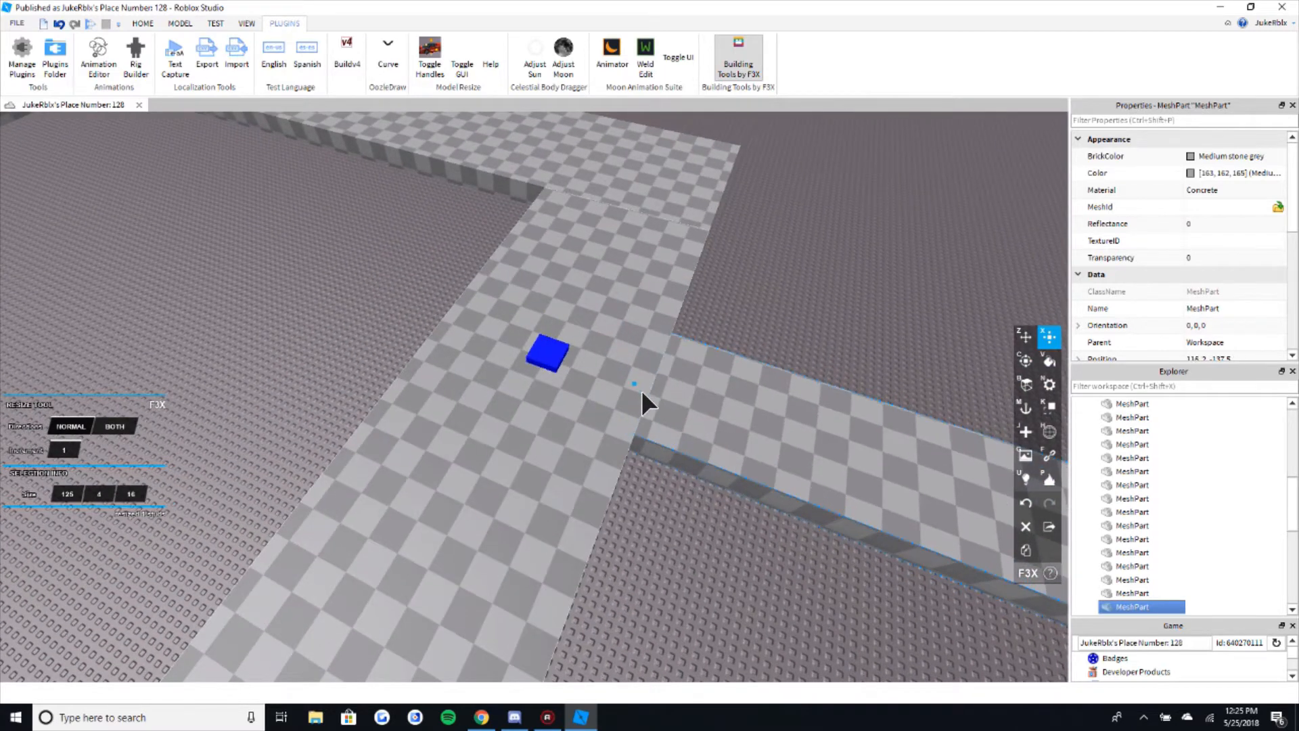
{"action": "left_click", "coordinate": [684, 517]}
- Examine the extended path layout and the terra cotta blocks from several angles
{"action": "key", "text": "s"}
{"action": "right_click_drag", "start_coordinate": [684, 517], "coordinate": [731, 491]}
{"action": "right_click_drag", "start_coordinate": [593, 499], "coordinate": [589, 499]}
{"action": "key", "text": "s"}
{"action": "key", "text": "w"}
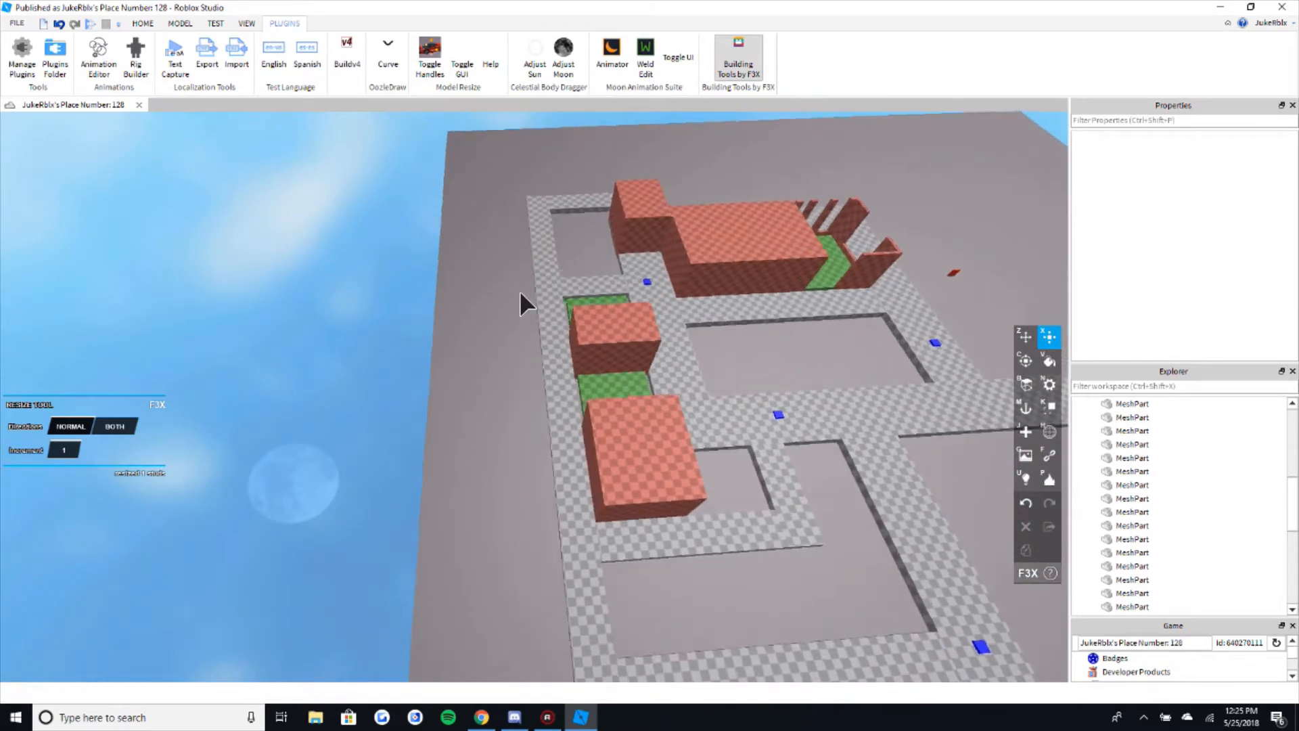
{"action": "key", "text": "s"}
{"action": "key", "text": "a"}
{"action": "right_click_drag", "start_coordinate": [571, 282], "coordinate": [680, 514]}
{"action": "key", "text": "w"}
{"action": "key", "text": "a"}
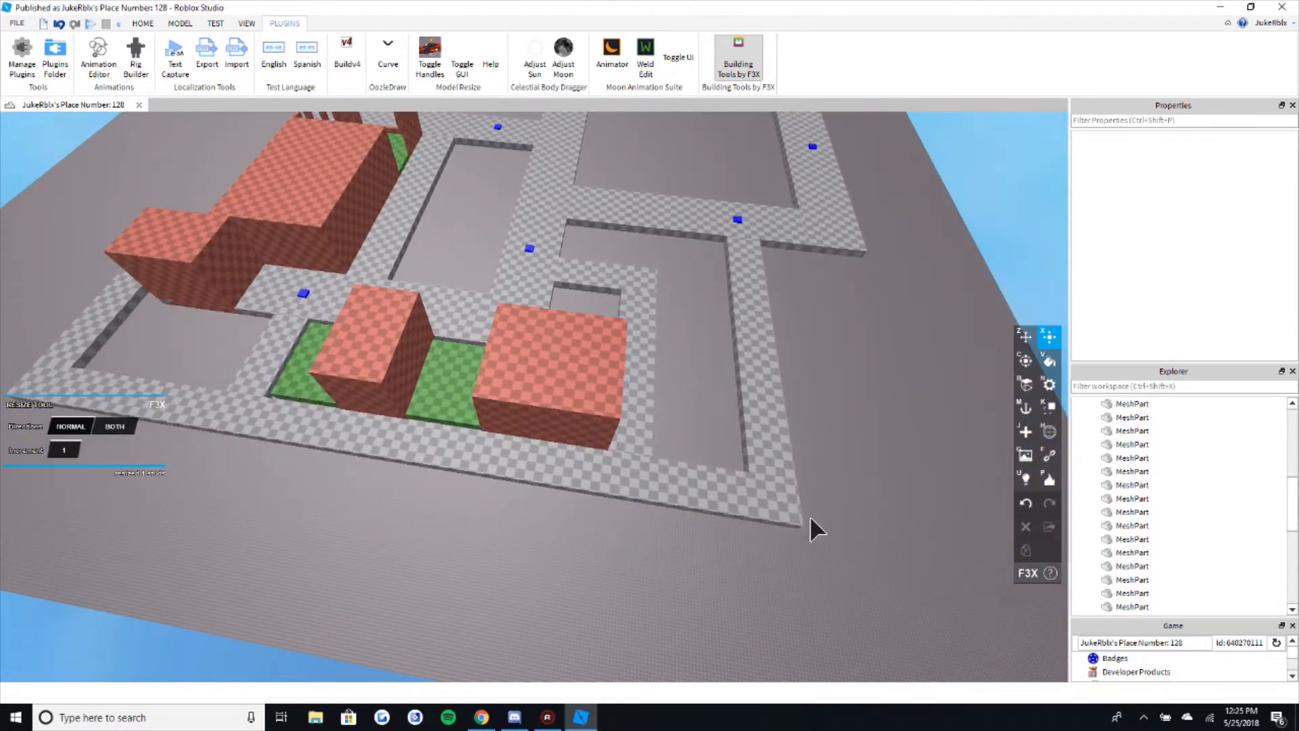
{"action": "key", "text": "s"}
{"action": "right_click_drag", "start_coordinate": [820, 490], "coordinate": [821, 490]}
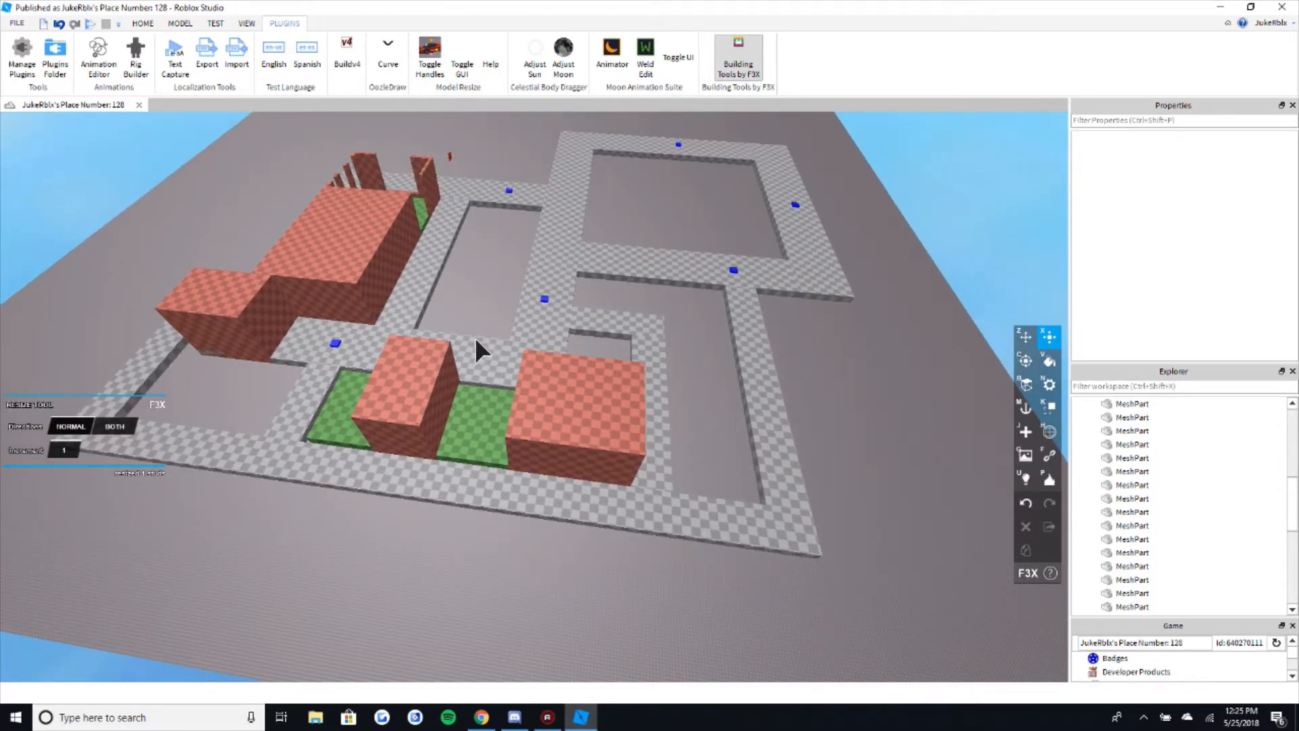
- Widen the outer grey path to 31 studs on its outward side
{"action": "left_click", "coordinate": [718, 538]}
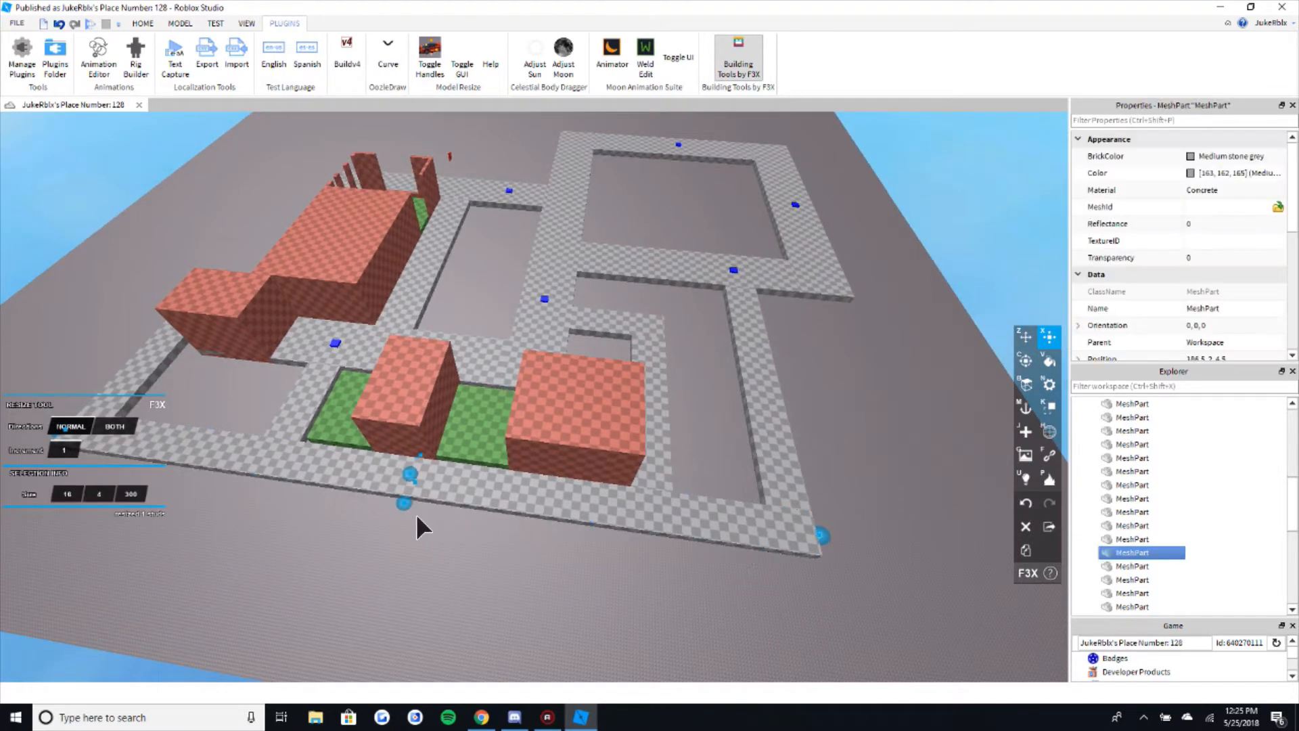
{"action": "left_click_drag", "start_coordinate": [416, 515], "coordinate": [405, 527]}
{"action": "left_click", "coordinate": [445, 544]}
{"action": "key", "text": "w"}
{"action": "right_click_drag", "start_coordinate": [500, 510], "coordinate": [500, 509]}
{"action": "key", "text": "d"}
{"action": "key", "text": "s"}
{"action": "left_click", "coordinate": [495, 453]}
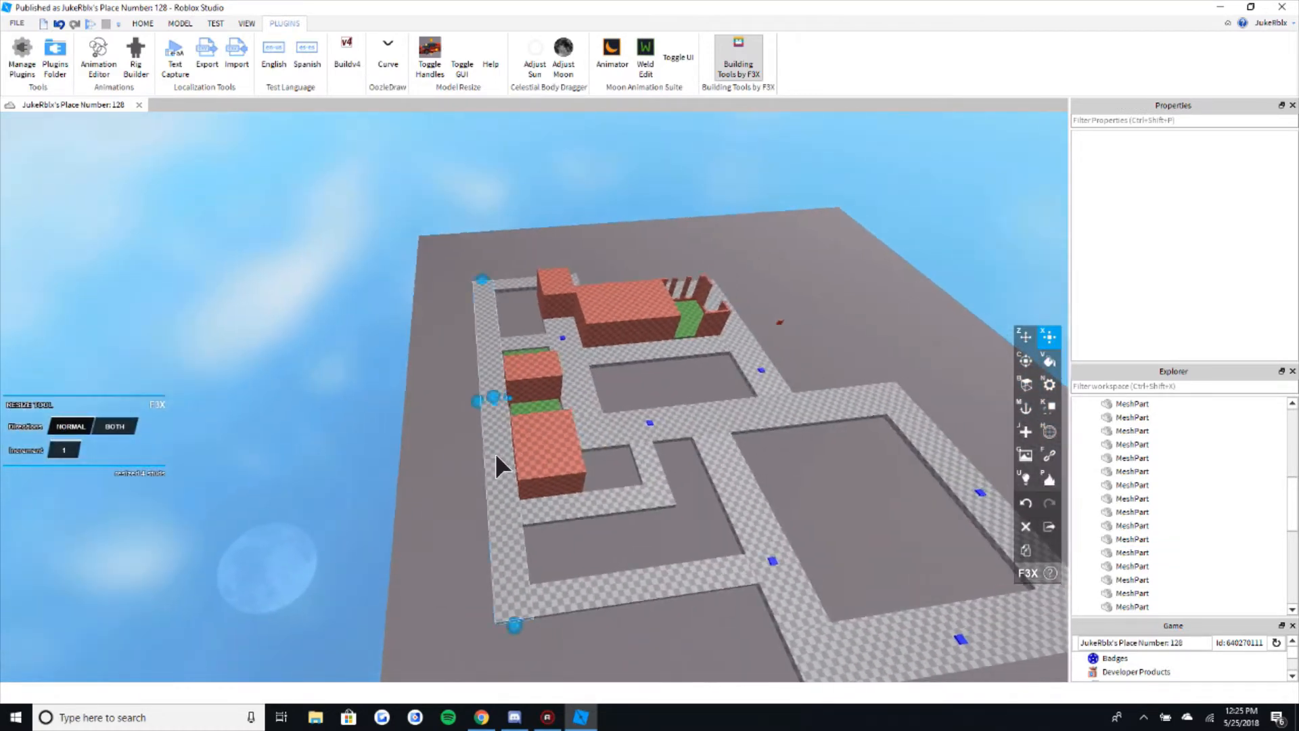
{"action": "left_click_drag", "start_coordinate": [484, 410], "coordinate": [469, 414]}
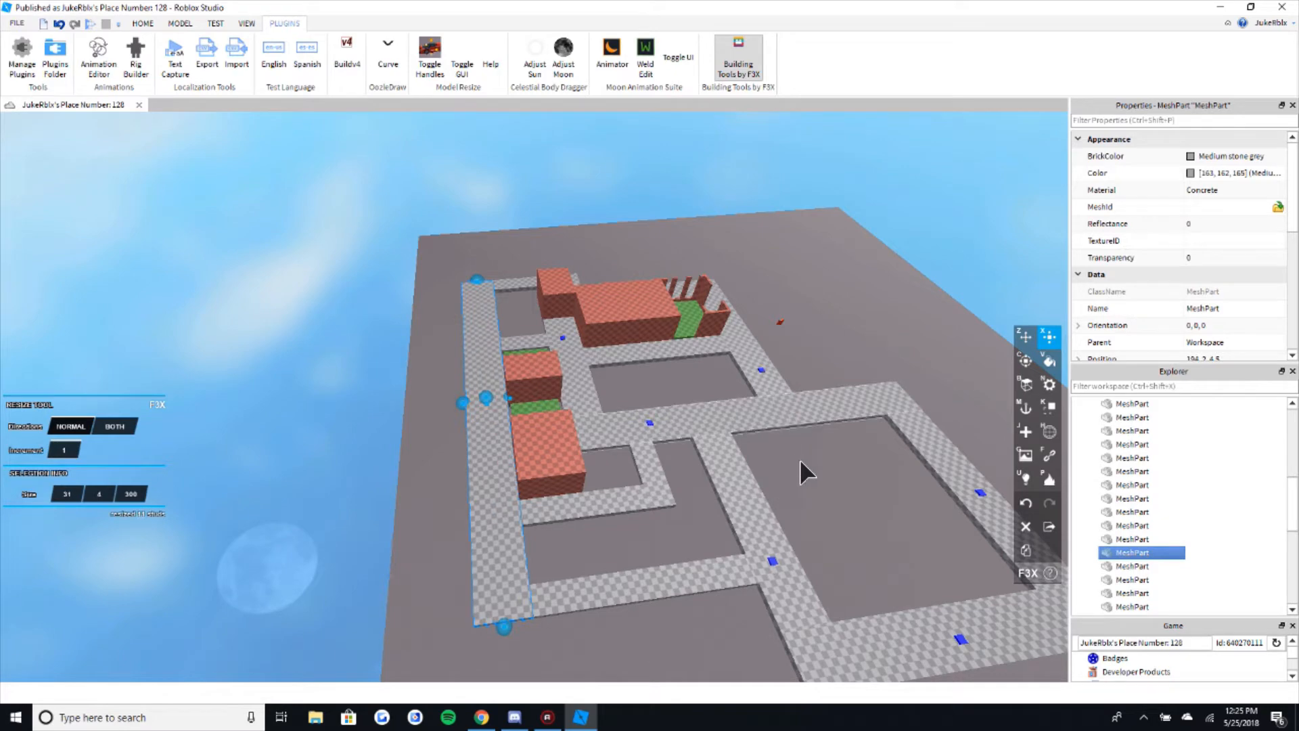
- Reduce the width of the outer grey path to 28 studs
{"action": "left_click", "coordinate": [796, 414]}
{"action": "key", "text": "a"}
{"action": "key", "text": "w"}
{"action": "left_click", "coordinate": [503, 414]}
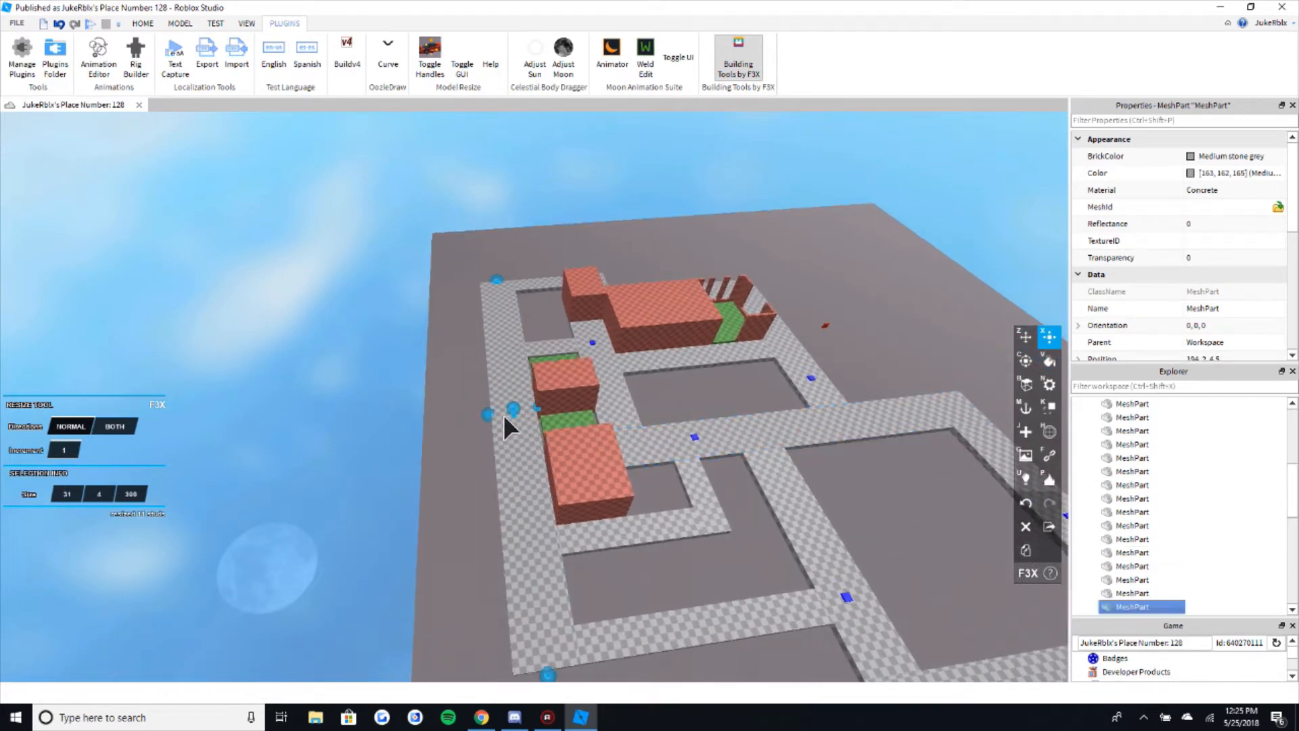
{"action": "left_click_drag", "start_coordinate": [504, 417], "coordinate": [501, 425]}
- Extend the outer grey path at both ends to a length of 497 studs
{"action": "right_click_drag", "start_coordinate": [502, 425], "coordinate": [511, 437]}
{"action": "left_click_drag", "start_coordinate": [555, 455], "coordinate": [733, 539]}
{"action": "left_click_drag", "start_coordinate": [145, 289], "coordinate": [55, 253]}
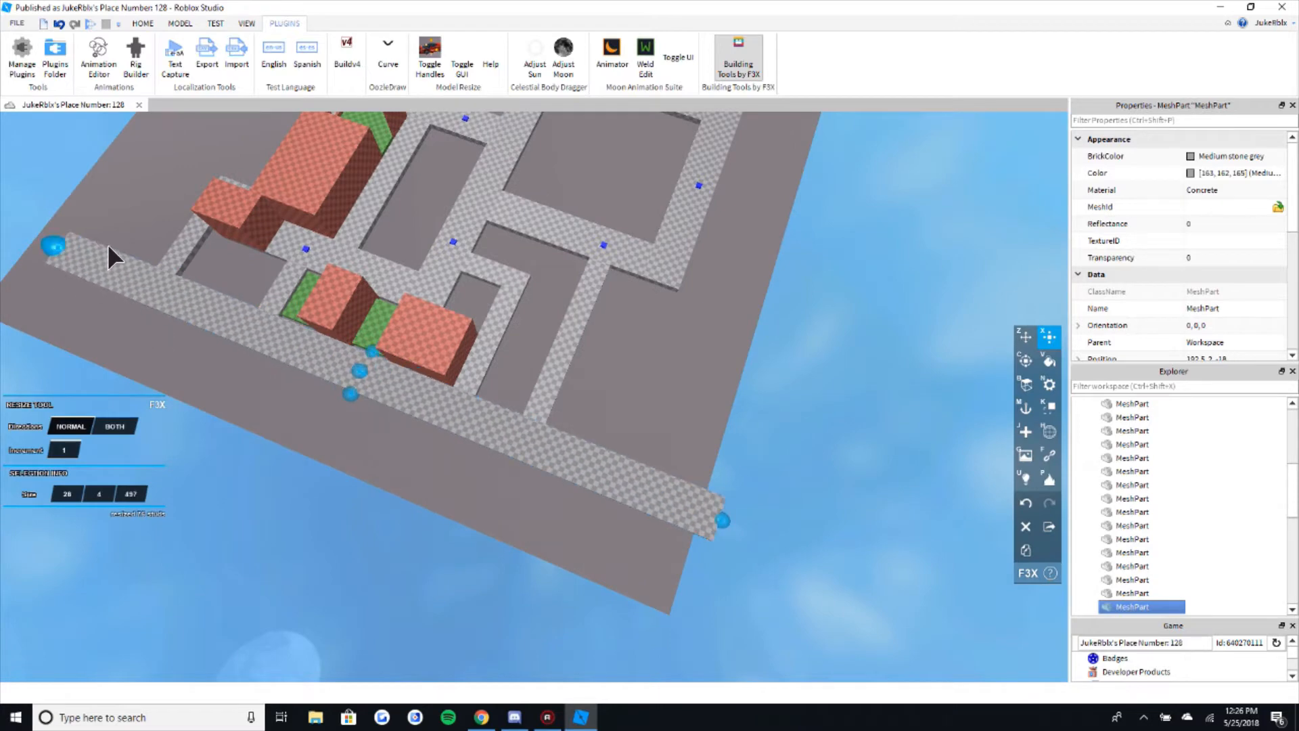
{"action": "left_click", "coordinate": [130, 232]}
- Duplicate the large terra cotta block and move the copy about 64 studs to the other side of the short side path
{"action": "key", "text": "w"}
{"action": "right_click_drag", "start_coordinate": [643, 438], "coordinate": [663, 458]}
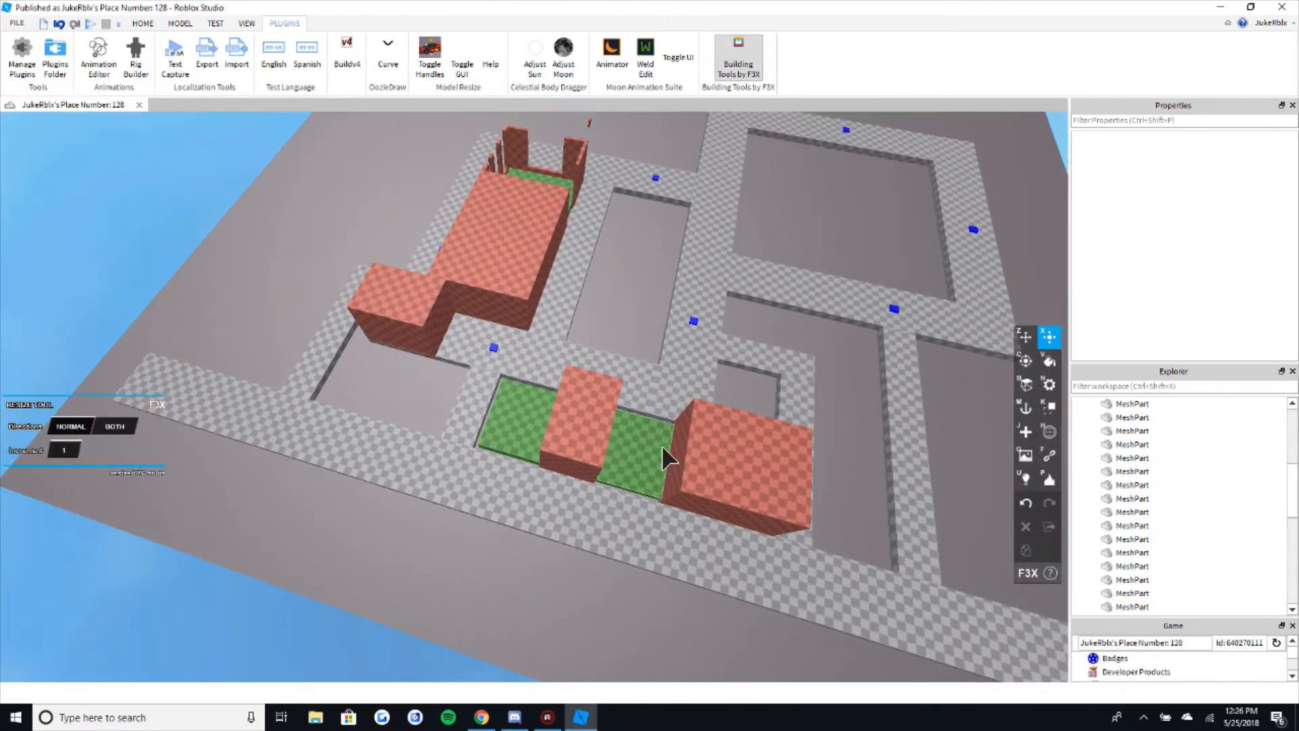
{"action": "key", "text": "d"}
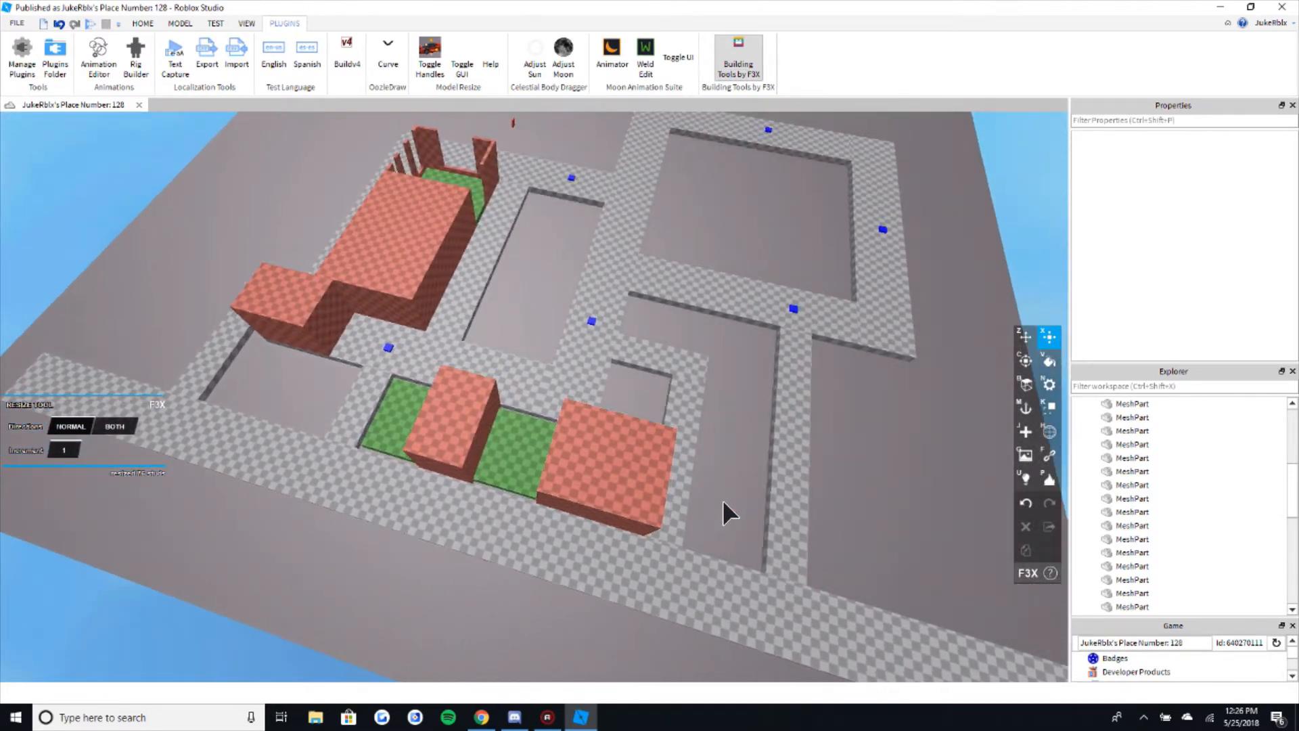
{"action": "left_click", "coordinate": [712, 621]}
{"action": "right_click_drag", "start_coordinate": [601, 534], "coordinate": [591, 469]}
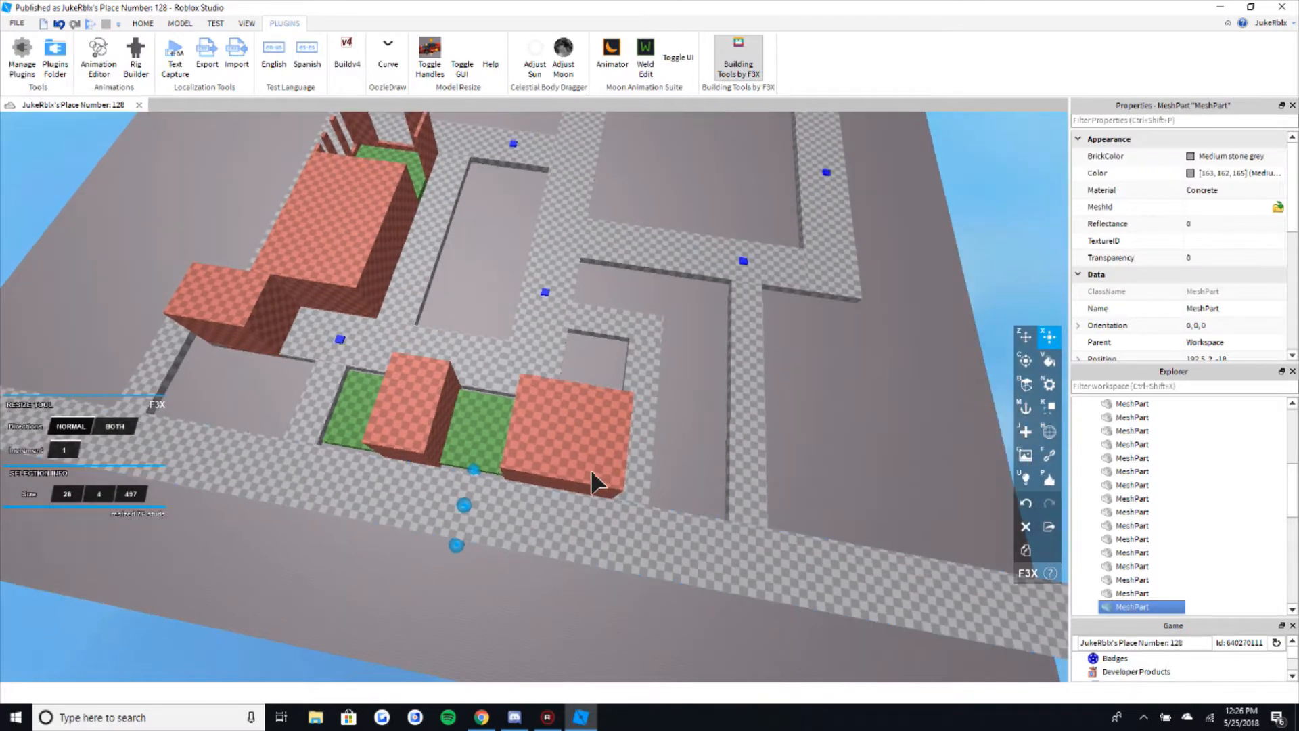
{"action": "left_click", "coordinate": [591, 469]}
{"action": "key", "text": "z"}
{"action": "left_click_drag", "start_coordinate": [634, 453], "coordinate": [783, 487]}
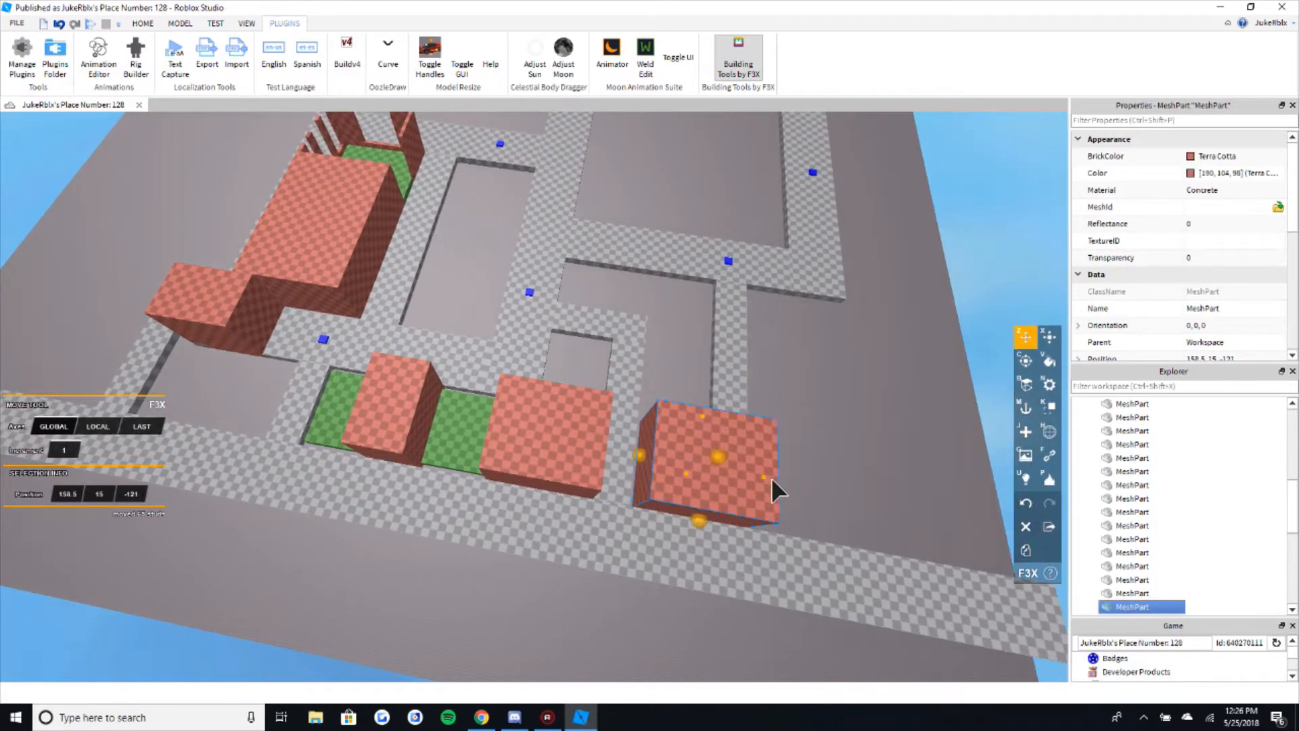
{"action": "scroll", "coordinate": [776, 483], "scroll_direction": "up", "scroll_amount": 6}
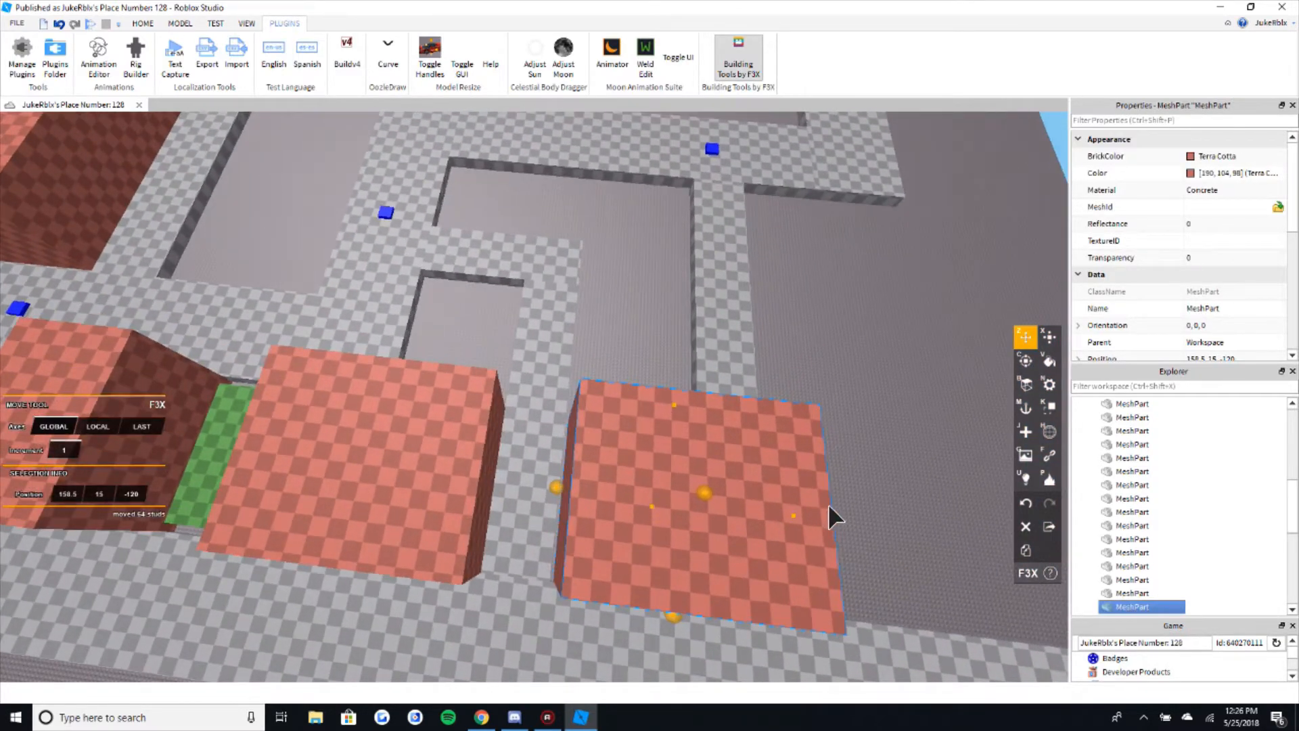
{"action": "key", "text": "x"}
{"action": "key", "text": "z"}
{"action": "left_click_drag", "start_coordinate": [565, 495], "coordinate": [562, 495]}
- Narrow the new terra cotta block and lengthen it outward across the outer grey path
{"action": "key", "text": "x"}
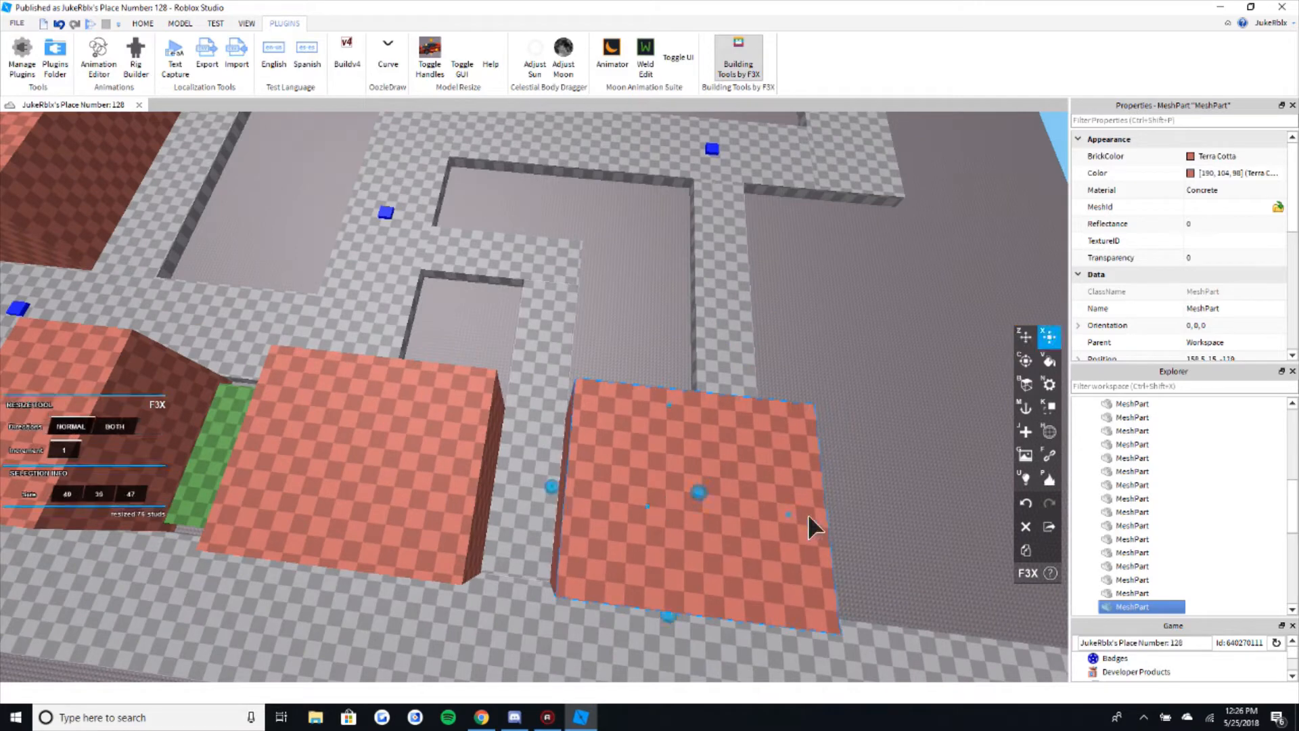
{"action": "left_click", "coordinate": [788, 516]}
{"action": "key", "text": "d"}
{"action": "left_click_drag", "start_coordinate": [739, 523], "coordinate": [653, 515]}
{"action": "key", "text": "d"}
{"action": "right_click_drag", "start_coordinate": [654, 516], "coordinate": [648, 513]}
{"action": "left_click_drag", "start_coordinate": [518, 539], "coordinate": [541, 542]}
{"action": "key", "text": "s"}
{"action": "right_click_drag", "start_coordinate": [542, 542], "coordinate": [539, 524]}
{"action": "left_click_drag", "start_coordinate": [518, 511], "coordinate": [400, 507]}
{"action": "left_click", "coordinate": [418, 436]}
- Examine the placement of the blocks, paths and blue markers across the whole map
{"action": "key", "text": "a"}
{"action": "key", "text": "w"}
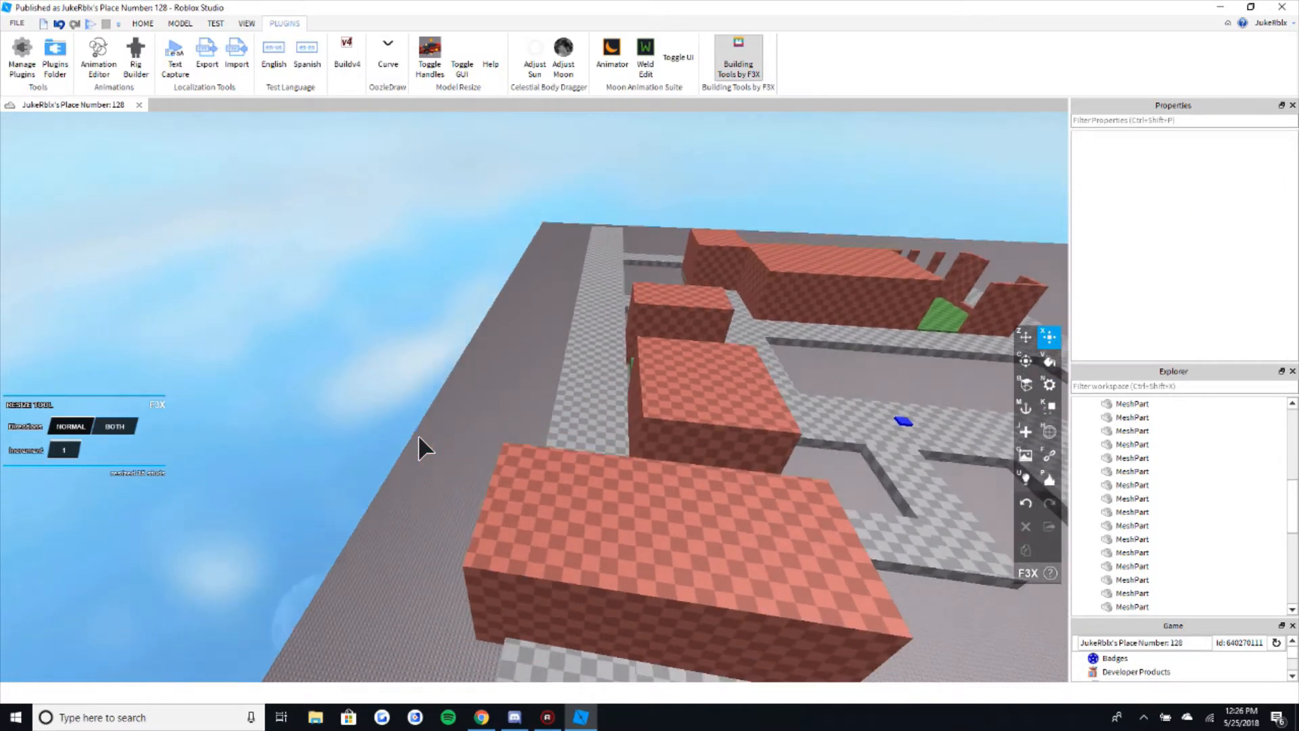
{"action": "right_click_drag", "start_coordinate": [418, 436], "coordinate": [419, 437]}
{"action": "key", "text": "a"}
{"action": "key", "text": "s"}
{"action": "key", "text": "w"}
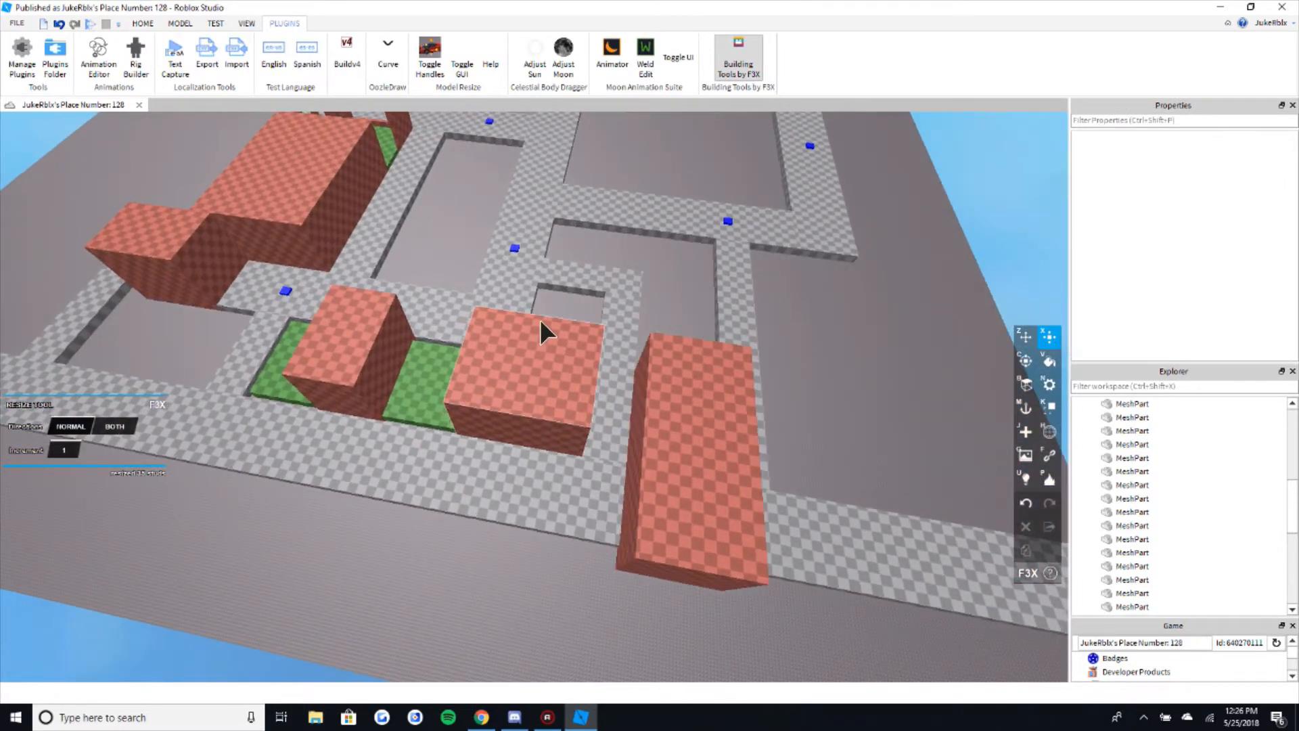
{"action": "key", "text": "a"}
{"action": "key", "text": "w"}
{"action": "key", "text": "e"}
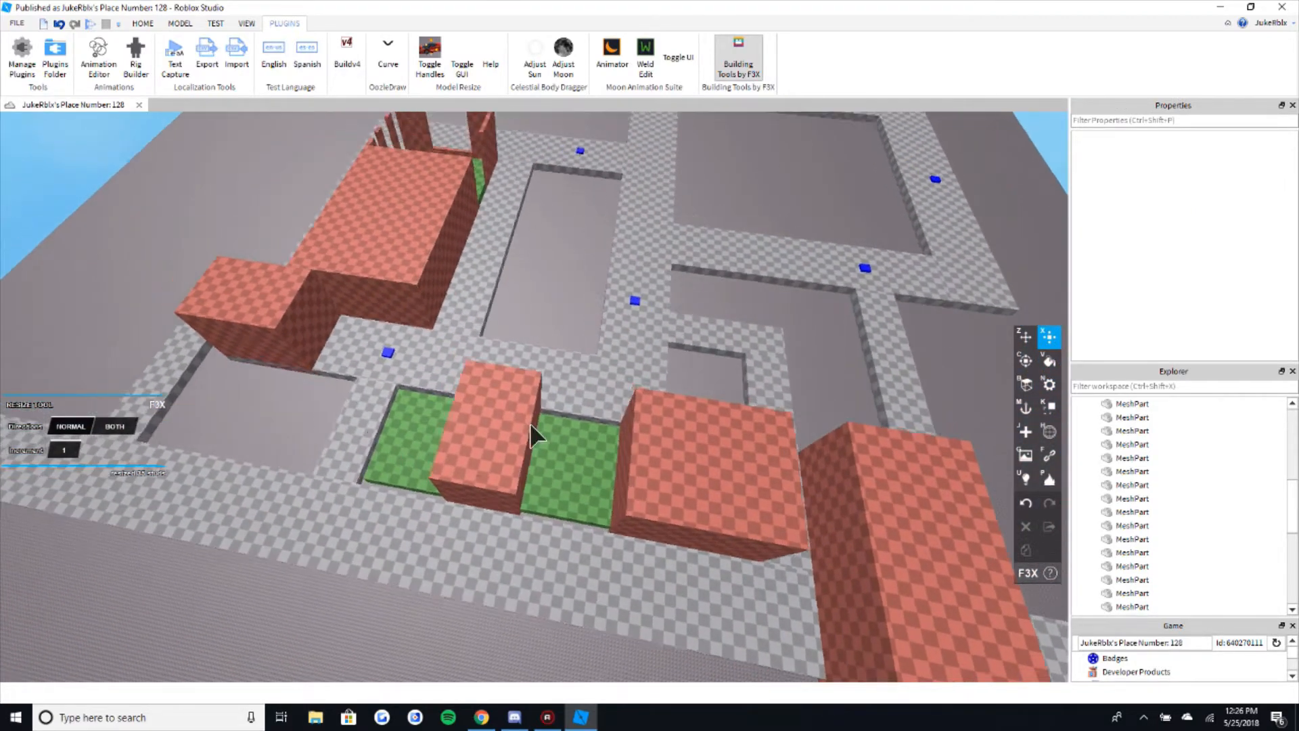
{"action": "key", "text": "e"}
{"action": "key", "text": "a"}
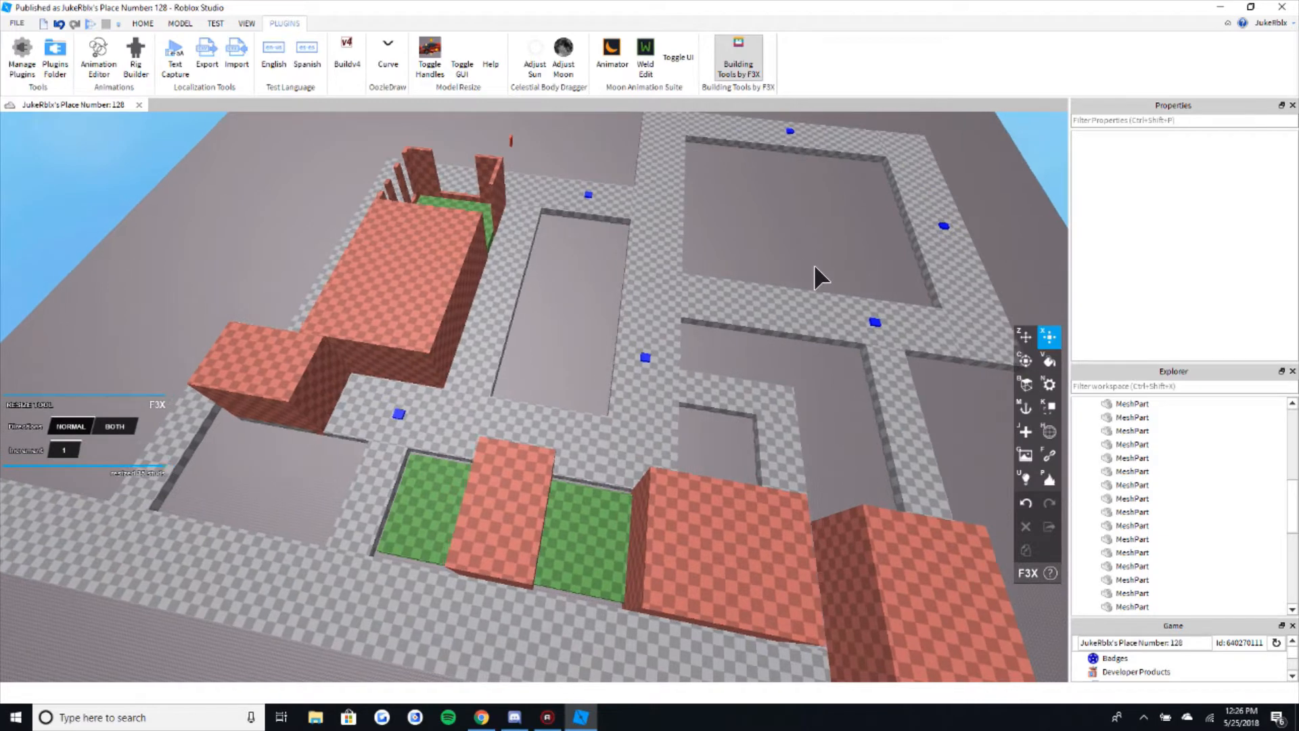
{"action": "right_click_drag", "start_coordinate": [759, 290], "coordinate": [761, 288]}
{"action": "key", "text": "s"}
{"action": "right_click_drag", "start_coordinate": [709, 325], "coordinate": [709, 324]}
{"action": "key", "text": "a"}
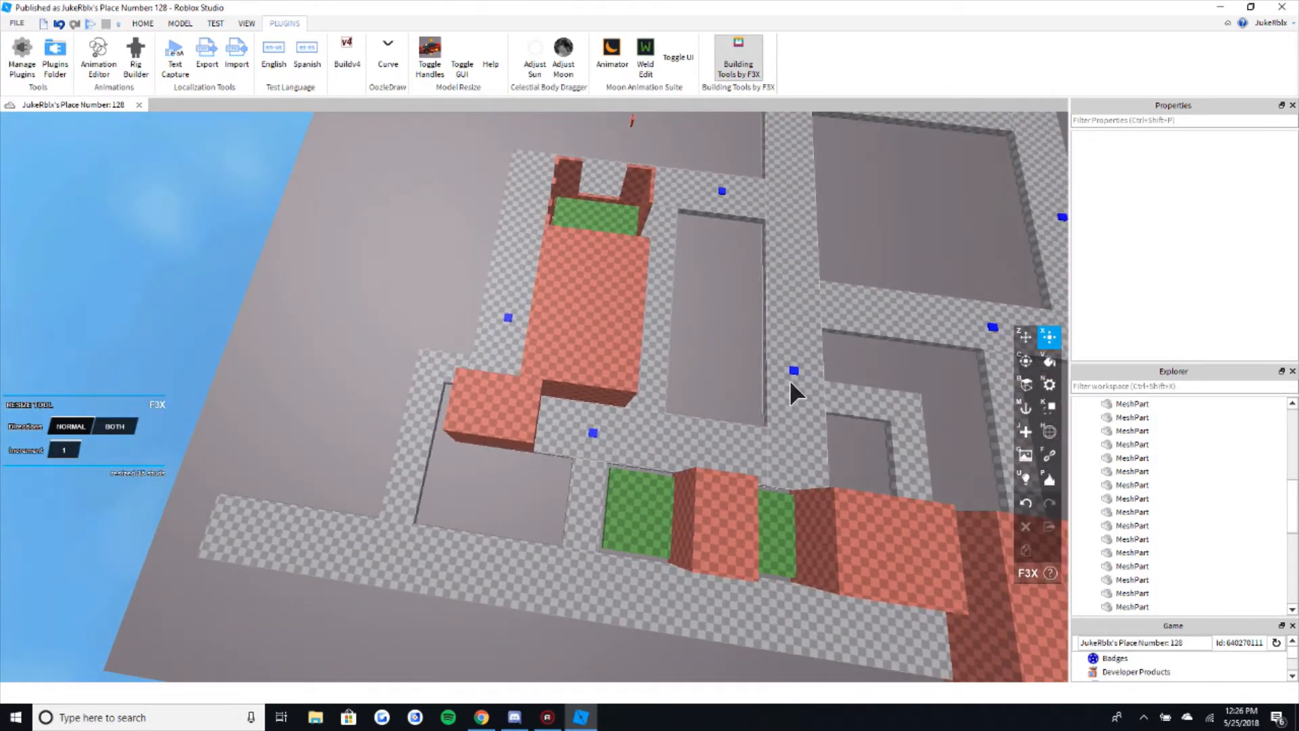
- Move the blue marker on the central path beside the long rectangular gap to position 72.5, 4.5, -34.5
{"action": "key", "text": "z"}
{"action": "left_click_drag", "start_coordinate": [802, 376], "coordinate": [805, 369]}
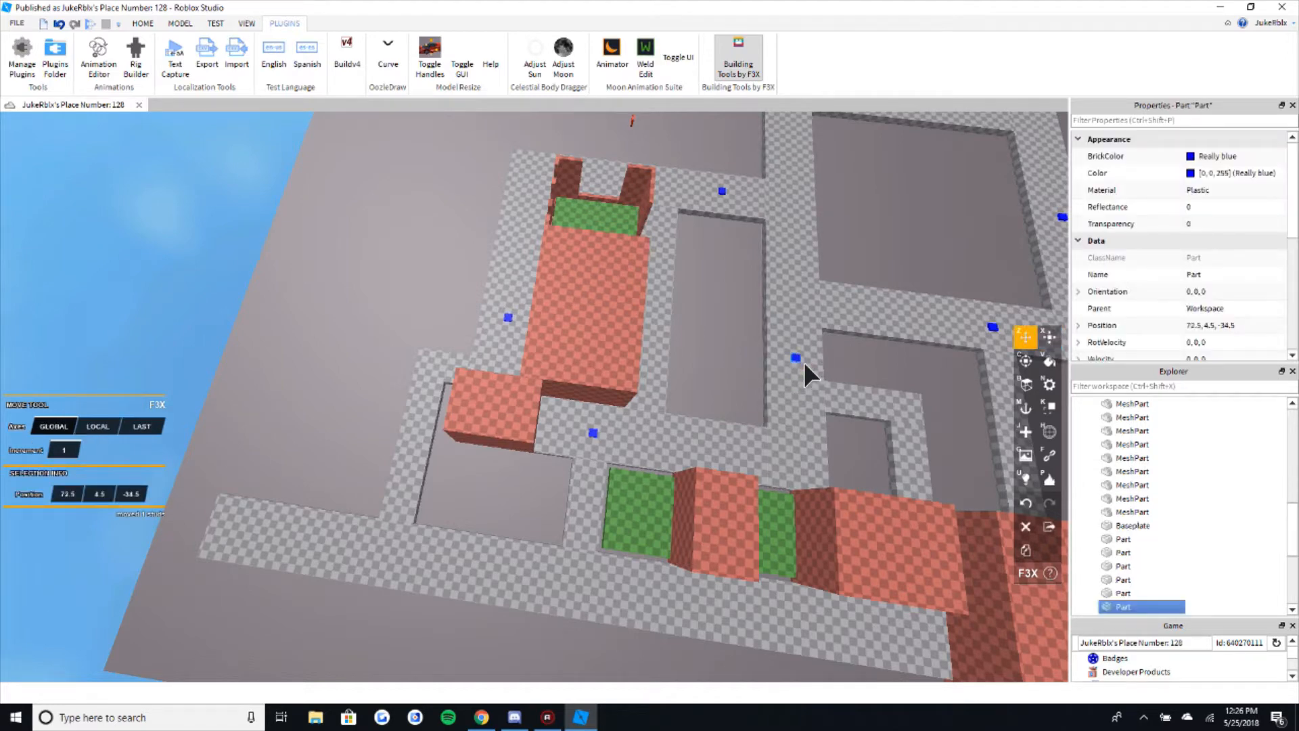
{"action": "left_click", "coordinate": [880, 389]}
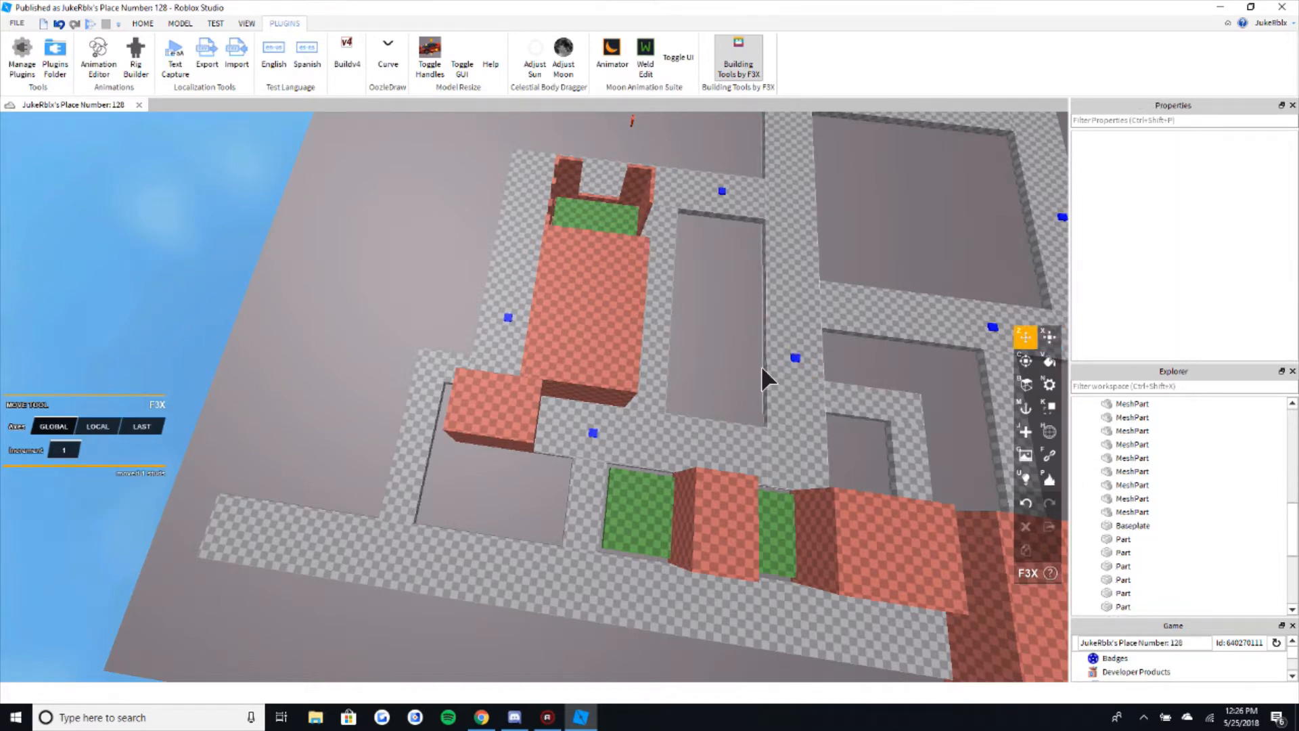
- Move the blue marker on the central path along the long rectangular gap to position 45.5, 4.5, -35.5
{"action": "key", "text": "a"}
{"action": "right_click_drag", "start_coordinate": [758, 370], "coordinate": [704, 393]}
{"action": "key", "text": "w"}
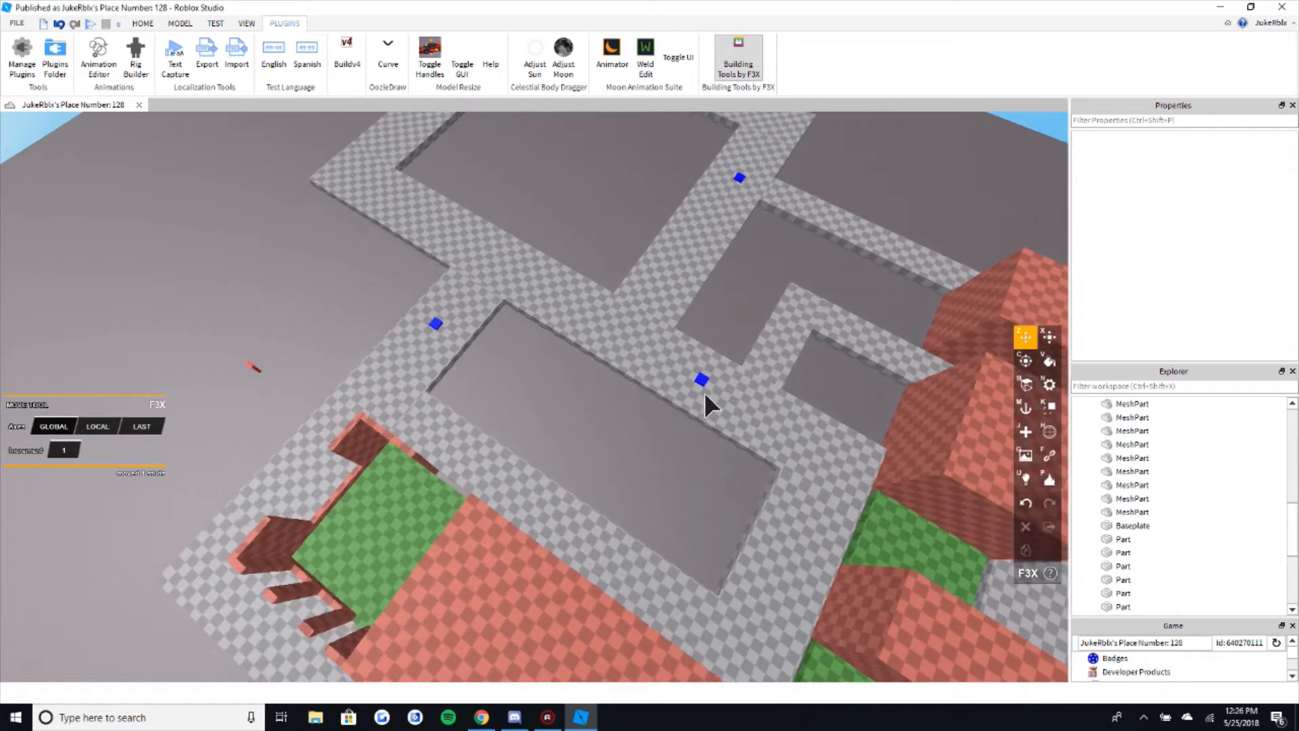
{"action": "key", "text": "w"}
{"action": "key", "text": "e"}
{"action": "right_click_drag", "start_coordinate": [674, 469], "coordinate": [699, 468]}
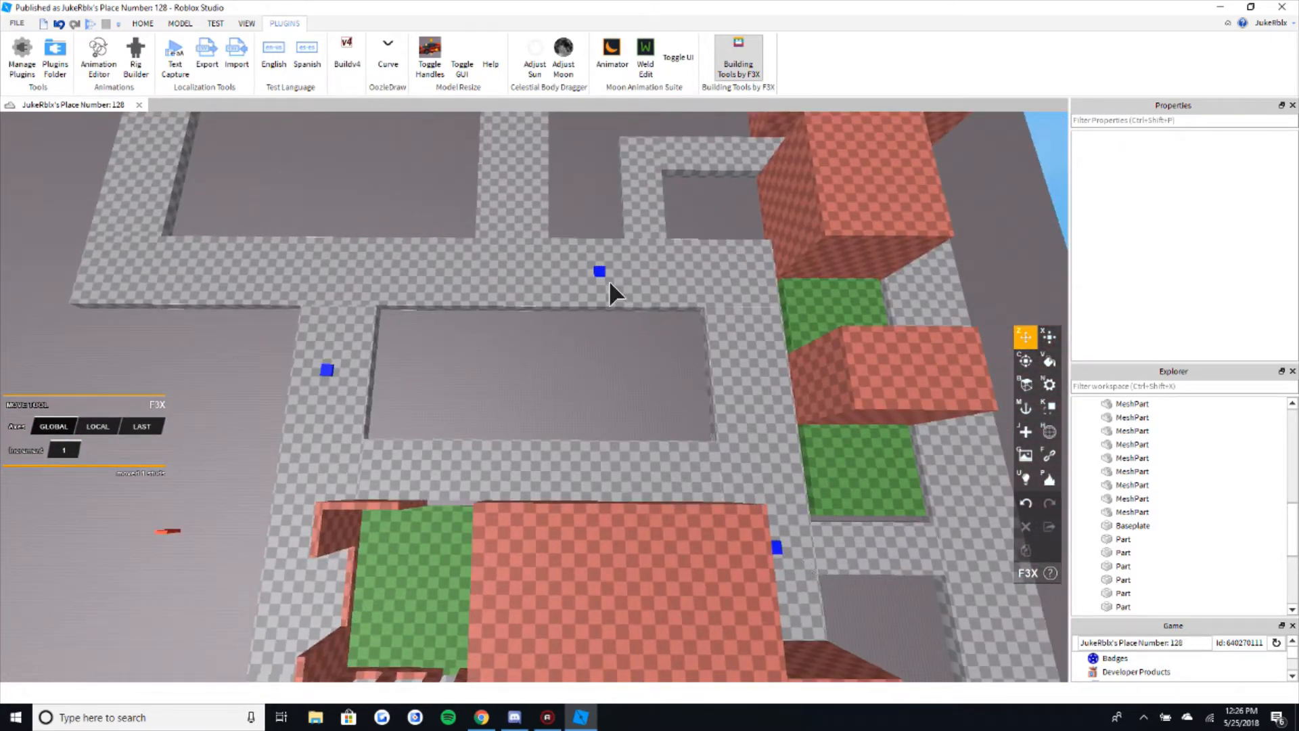
{"action": "left_click_drag", "start_coordinate": [601, 273], "coordinate": [560, 289]}
{"action": "left_click", "coordinate": [498, 412]}
{"action": "key", "text": "s"}
{"action": "key", "text": "a"}
{"action": "key", "text": "w"}
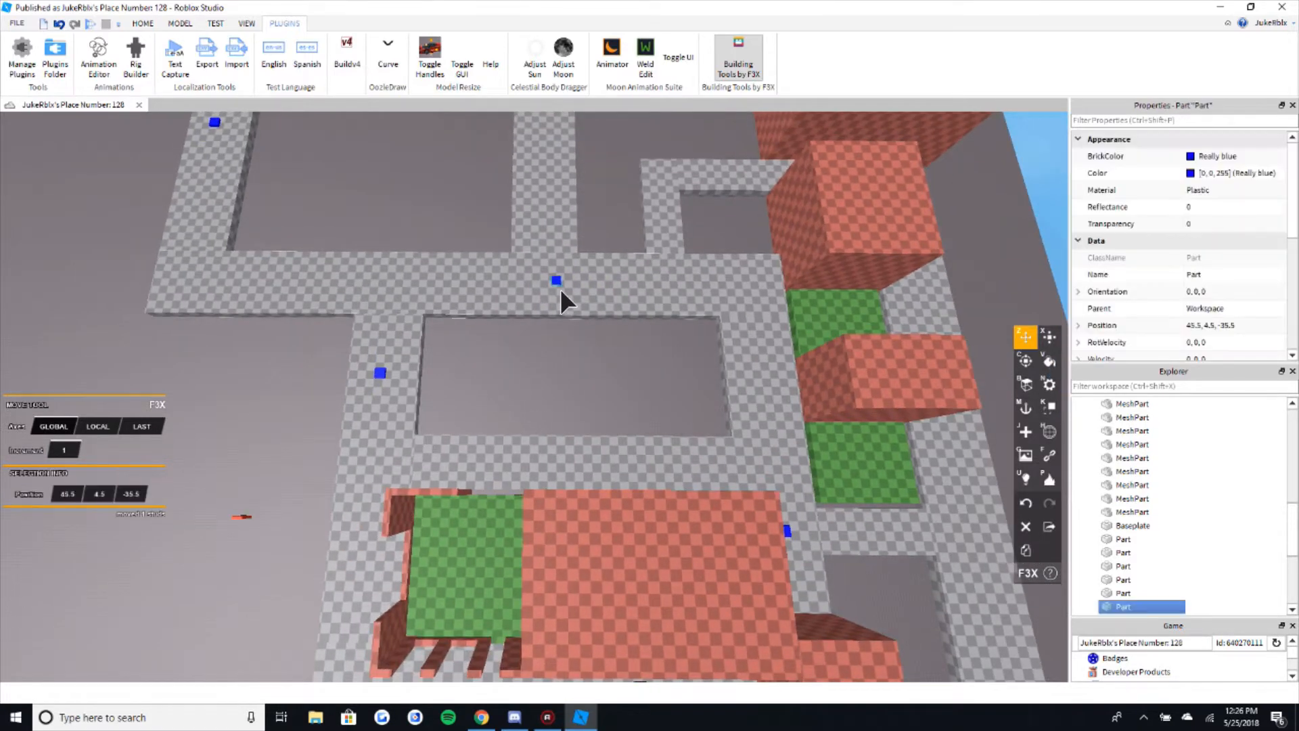
{"action": "left_click", "coordinate": [517, 373]}
- Reposition the blue marker on the path at the short end of the long rectangular gap
{"action": "left_click", "coordinate": [410, 355]}
{"action": "key", "text": "x"}
{"action": "key", "text": "z"}
{"action": "left_click_drag", "start_coordinate": [388, 375], "coordinate": [389, 429]}
{"action": "key", "text": "s"}
{"action": "key", "text": "a"}
{"action": "key", "text": "s"}
{"action": "left_click", "coordinate": [362, 426]}
{"action": "key", "text": "w"}
{"action": "key", "text": "a"}
{"action": "key", "text": "s"}
{"action": "right_click_drag", "start_coordinate": [419, 437], "coordinate": [546, 438]}
{"action": "key", "text": "d"}
{"action": "key", "text": "a"}
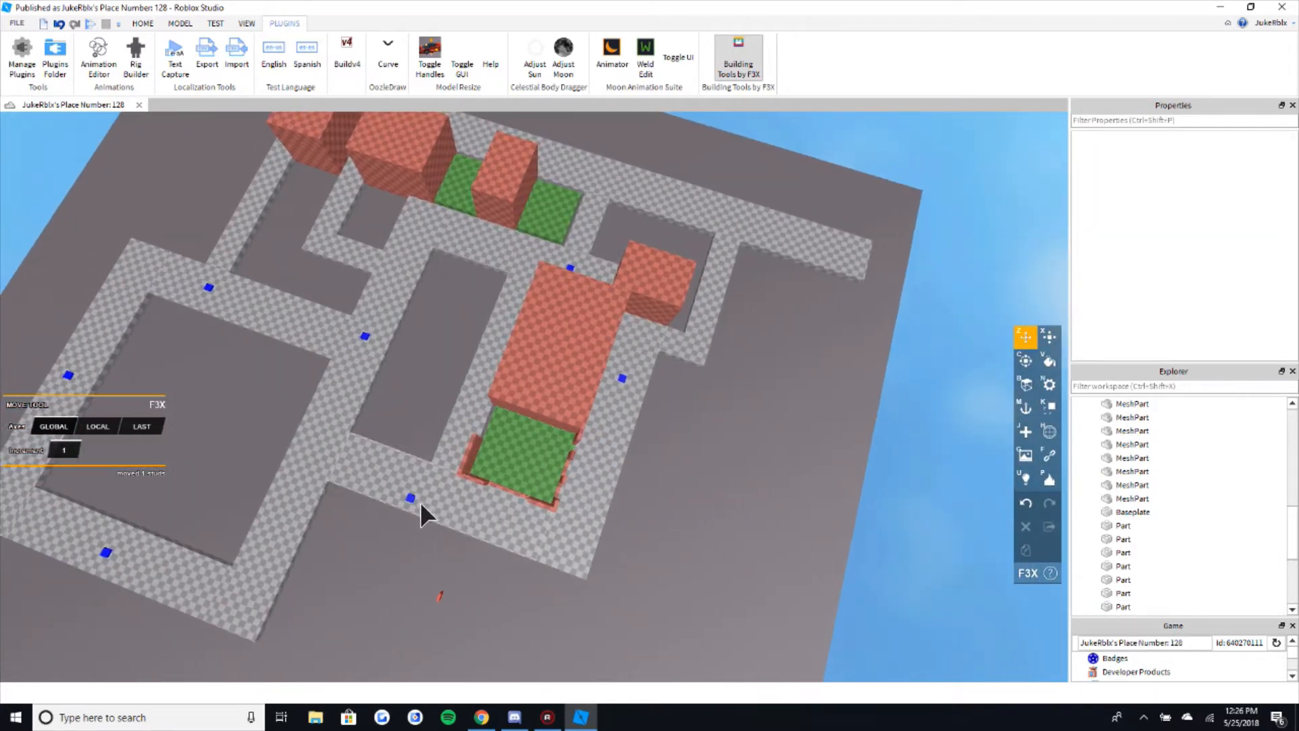
{"action": "mouse_move", "coordinate": [420, 502]}
{"action": "left_mouse_down"}
{"action": "mouse_move", "coordinate": [436, 498]}
{"action": "mouse_move", "coordinate": [414, 500]}
{"action": "left_mouse_up"}
{"action": "left_click", "coordinate": [414, 536]}
- Duplicate the grey path beside the large terra cotta block and move the copy to -97.5, 2, 38.5, outward from the path junction
{"action": "left_click", "coordinate": [476, 433]}
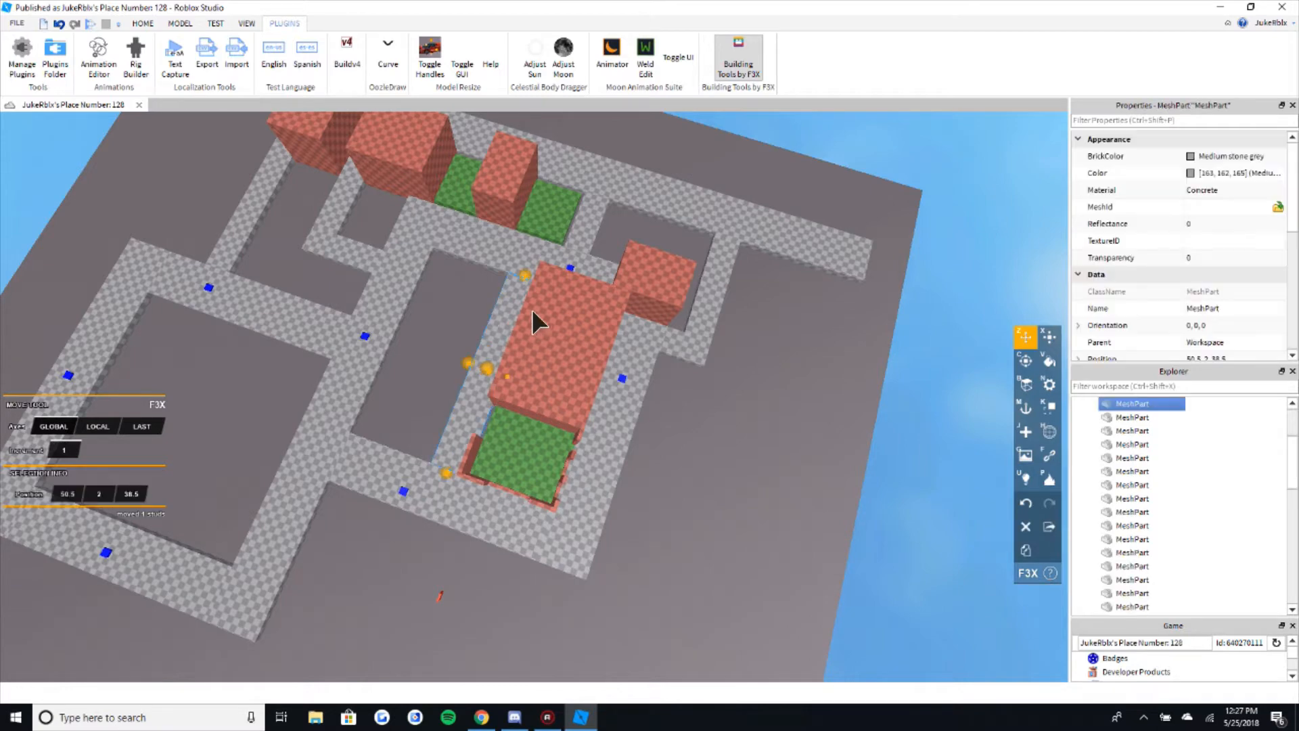
{"action": "key", "text": "shift+c"}
{"action": "key", "text": "s"}
{"action": "left_click_drag", "start_coordinate": [529, 287], "coordinate": [424, 515]}
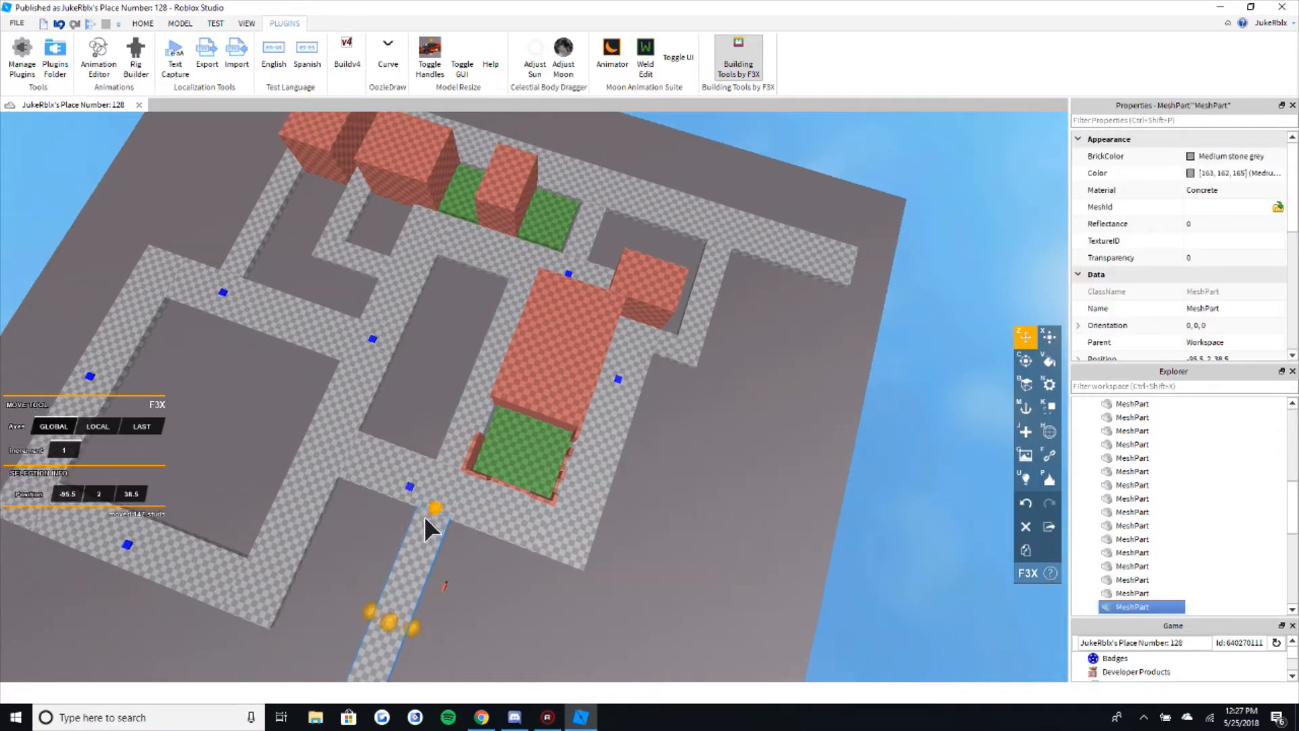
{"action": "right_click_drag", "start_coordinate": [424, 516], "coordinate": [424, 515]}
{"action": "key", "text": "w"}
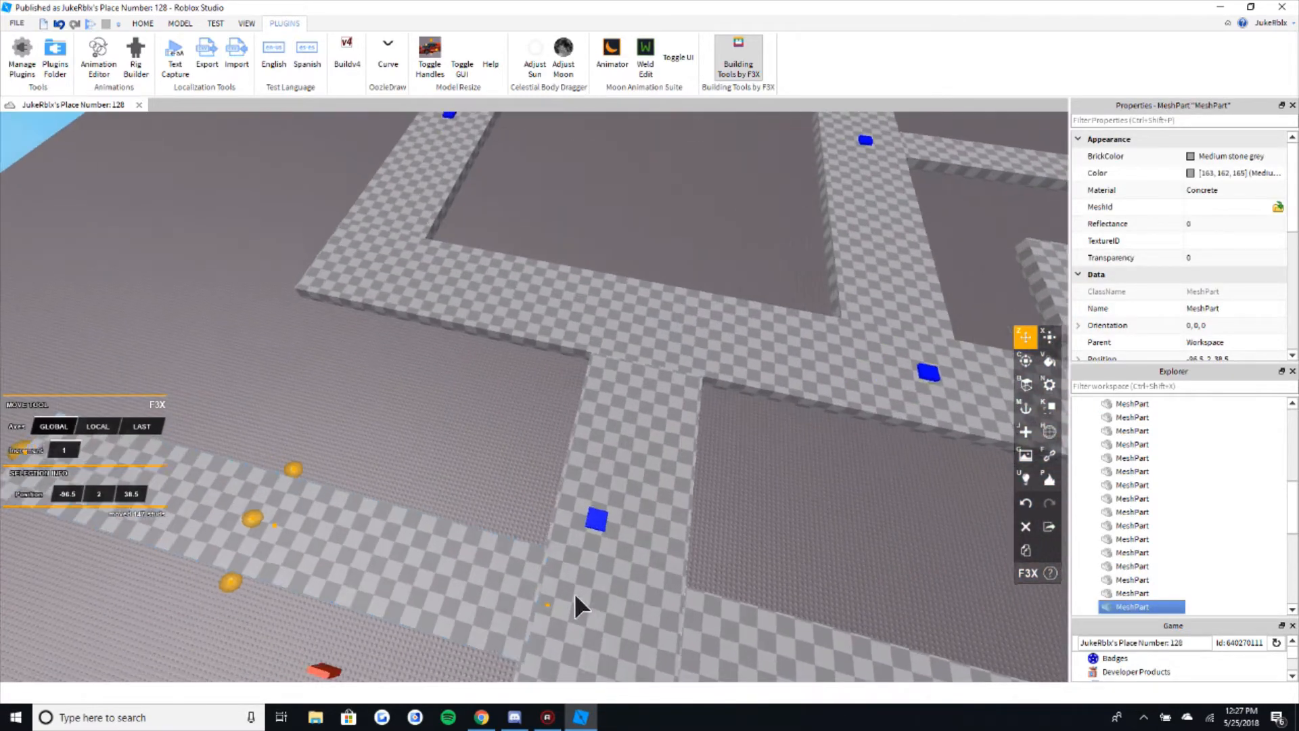
{"action": "left_click_drag", "start_coordinate": [564, 619], "coordinate": [552, 617]}
- Shorten the new path from its outer end to less than half its length
{"action": "key", "text": "x"}
{"action": "scroll", "coordinate": [408, 463], "scroll_direction": "down", "scroll_amount": 3}
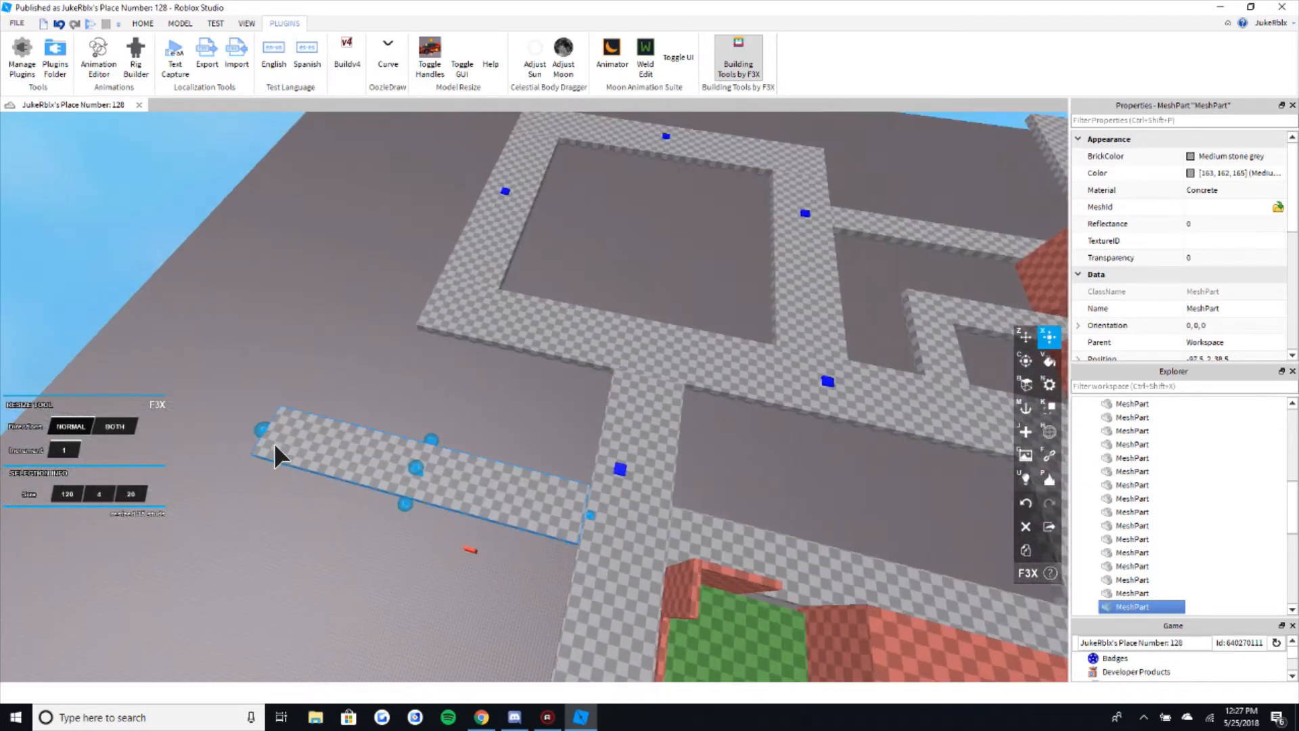
{"action": "left_click_drag", "start_coordinate": [274, 444], "coordinate": [456, 482]}
{"action": "right_click_drag", "start_coordinate": [463, 483], "coordinate": [463, 483]}
{"action": "scroll", "coordinate": [463, 483], "scroll_direction": "down", "scroll_amount": 3}
- Duplicate the shortened path and move the copy outward to -112.5, 2, 38.5, flush with the first piece's outer end
{"action": "key", "text": "shift+c"}
{"action": "key", "text": "z"}
{"action": "left_click_drag", "start_coordinate": [475, 467], "coordinate": [381, 479]}
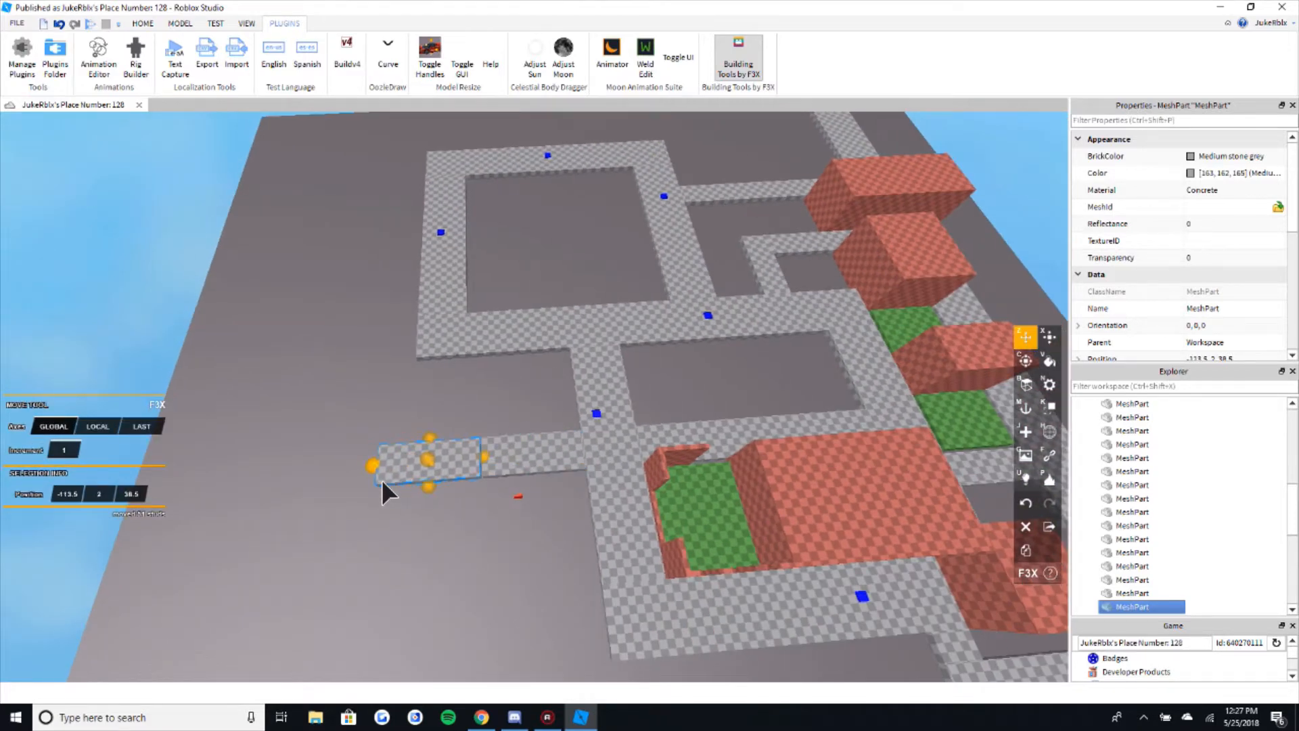
{"action": "scroll", "coordinate": [519, 455], "scroll_direction": "up", "scroll_amount": 2}
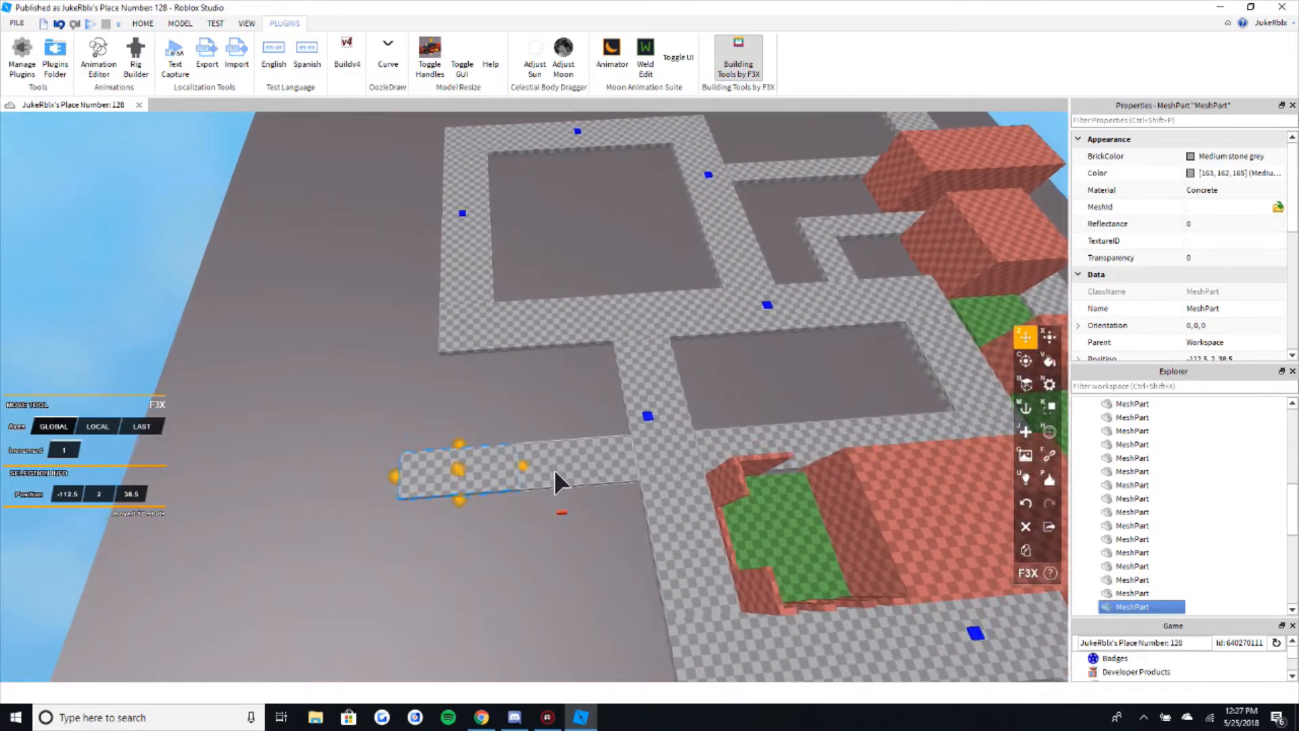
{"action": "scroll", "coordinate": [435, 498], "scroll_direction": "up", "scroll_amount": 2}
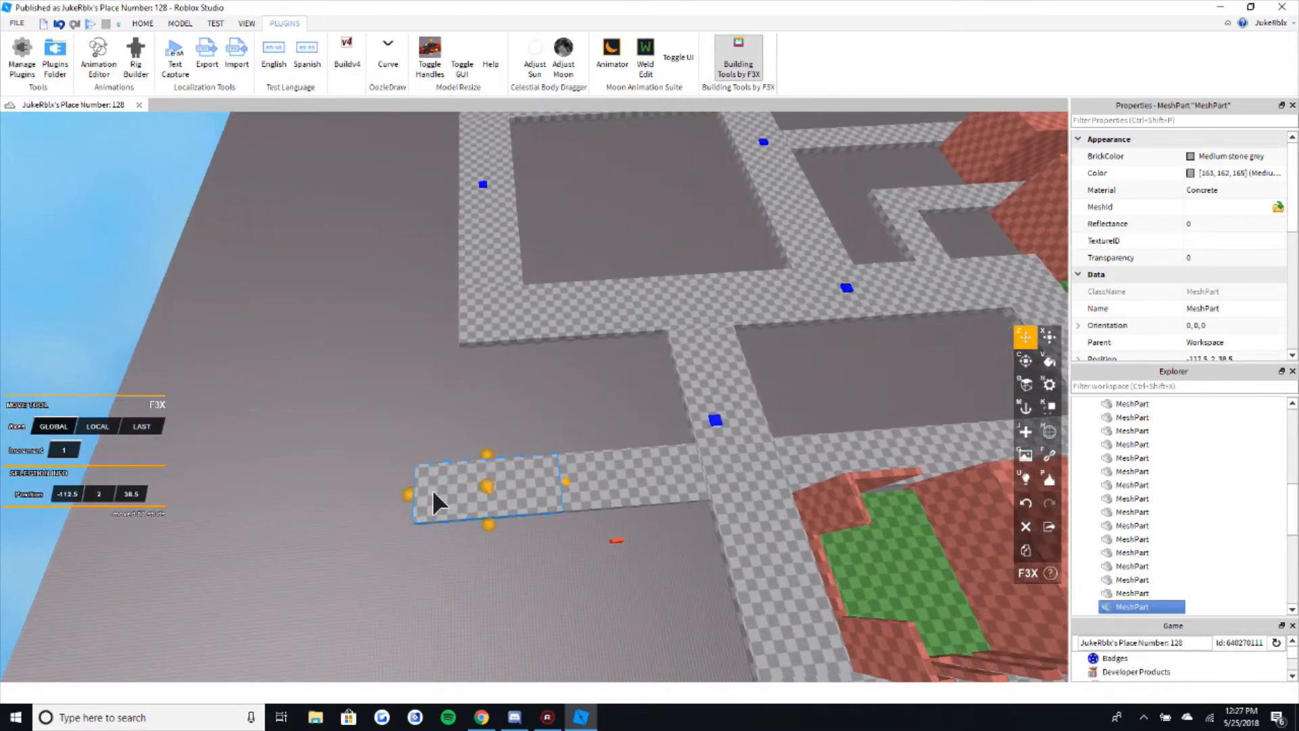
- Resize the copy into a perpendicular path measuring 20 x 4 x 137 studs, running parallel to the yard's front path
{"action": "key", "text": "x"}
{"action": "left_click_drag", "start_coordinate": [420, 516], "coordinate": [512, 518]}
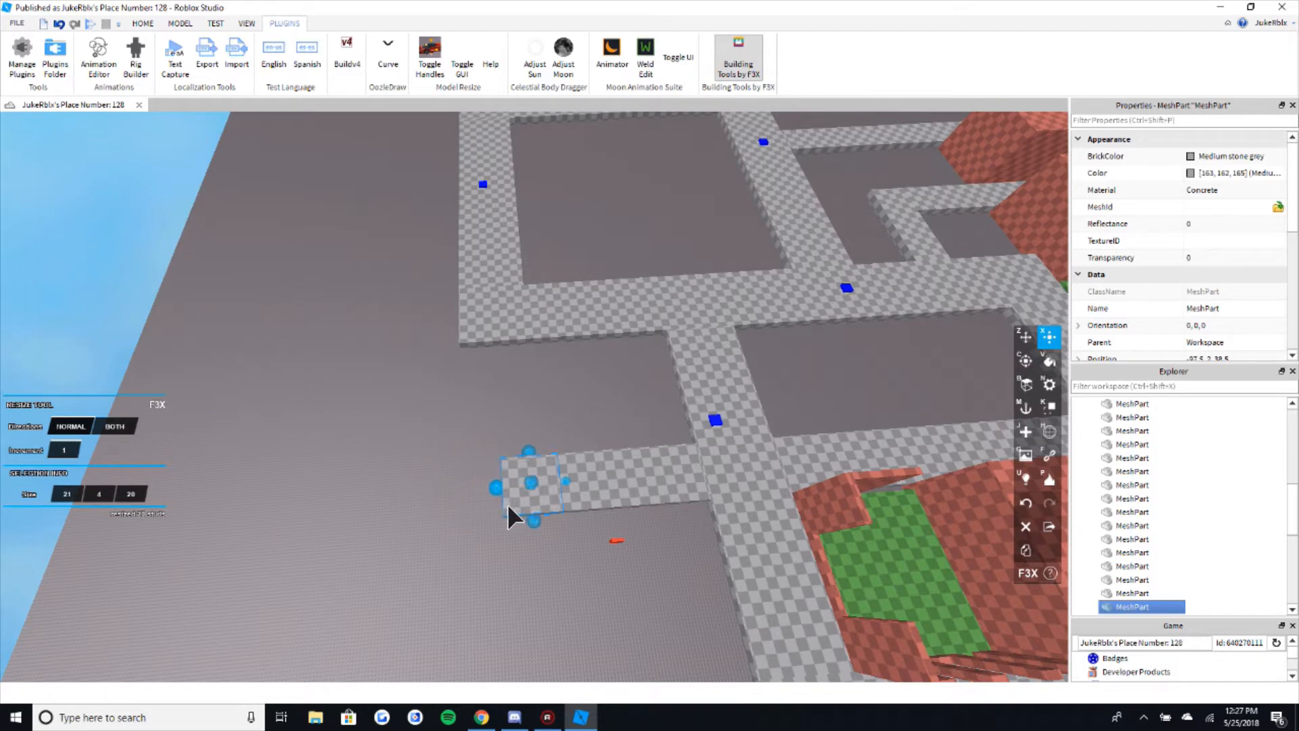
{"action": "right_click_drag", "start_coordinate": [573, 558], "coordinate": [577, 558]}
{"action": "left_click_drag", "start_coordinate": [477, 443], "coordinate": [724, 523]}
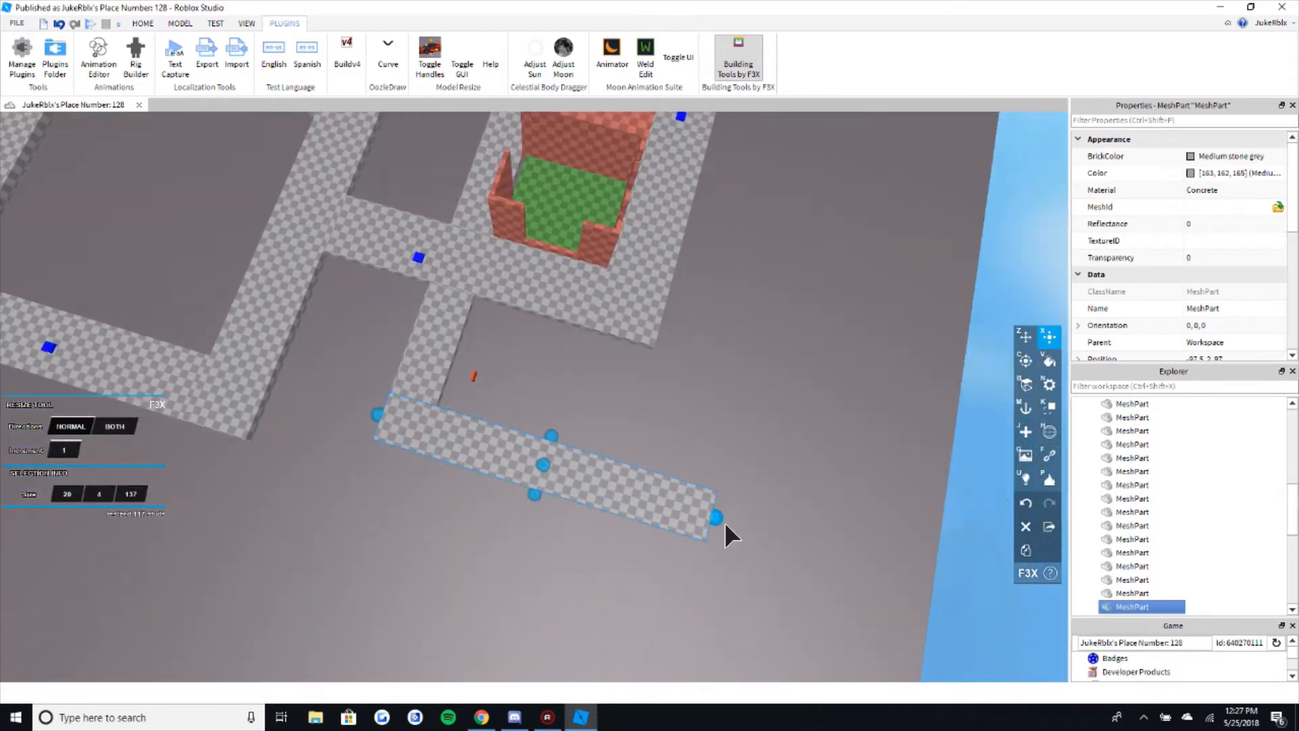
{"action": "scroll", "coordinate": [722, 503], "scroll_direction": "down", "scroll_amount": 2}
{"action": "right_click_drag", "start_coordinate": [718, 501], "coordinate": [716, 501]}
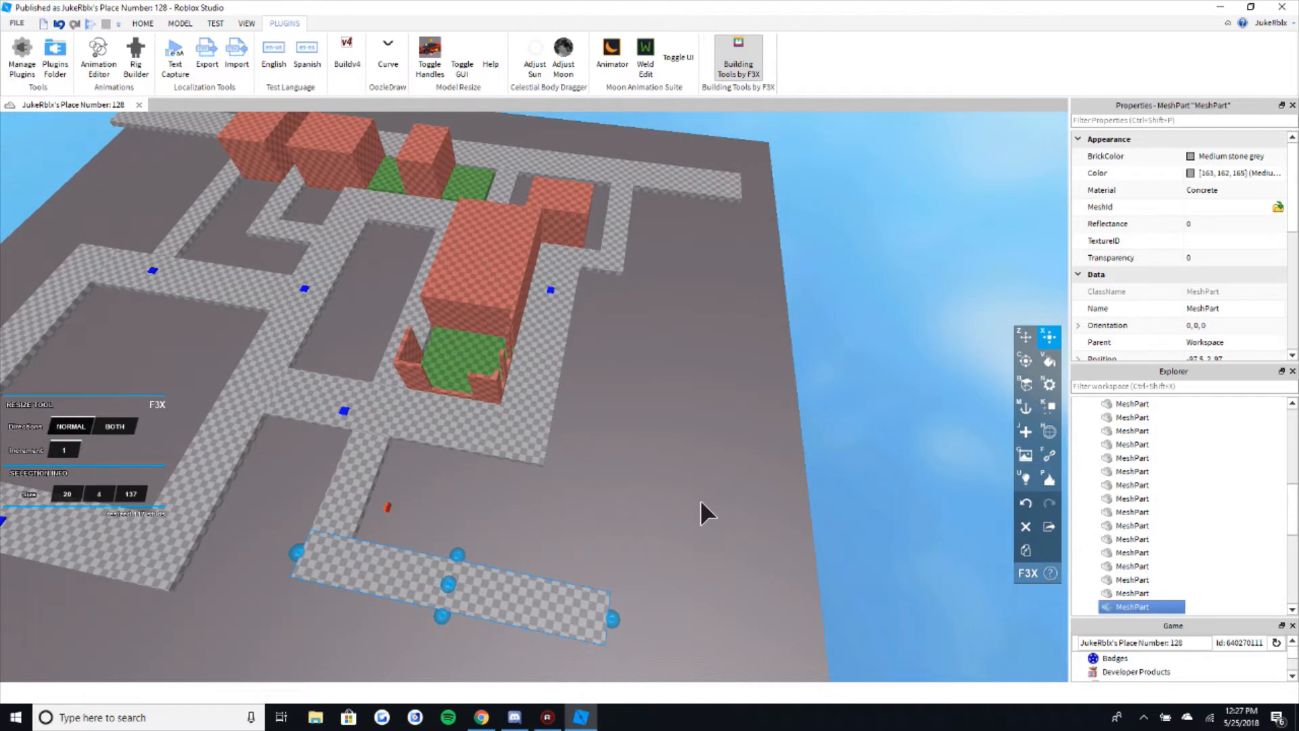
- Duplicate the 137-stud perpendicular path and move the copy across to X position 31.5, beside the large terra cotta block
{"action": "left_click", "coordinate": [700, 500]}
{"action": "key", "text": "z"}
{"action": "left_click", "coordinate": [397, 573]}
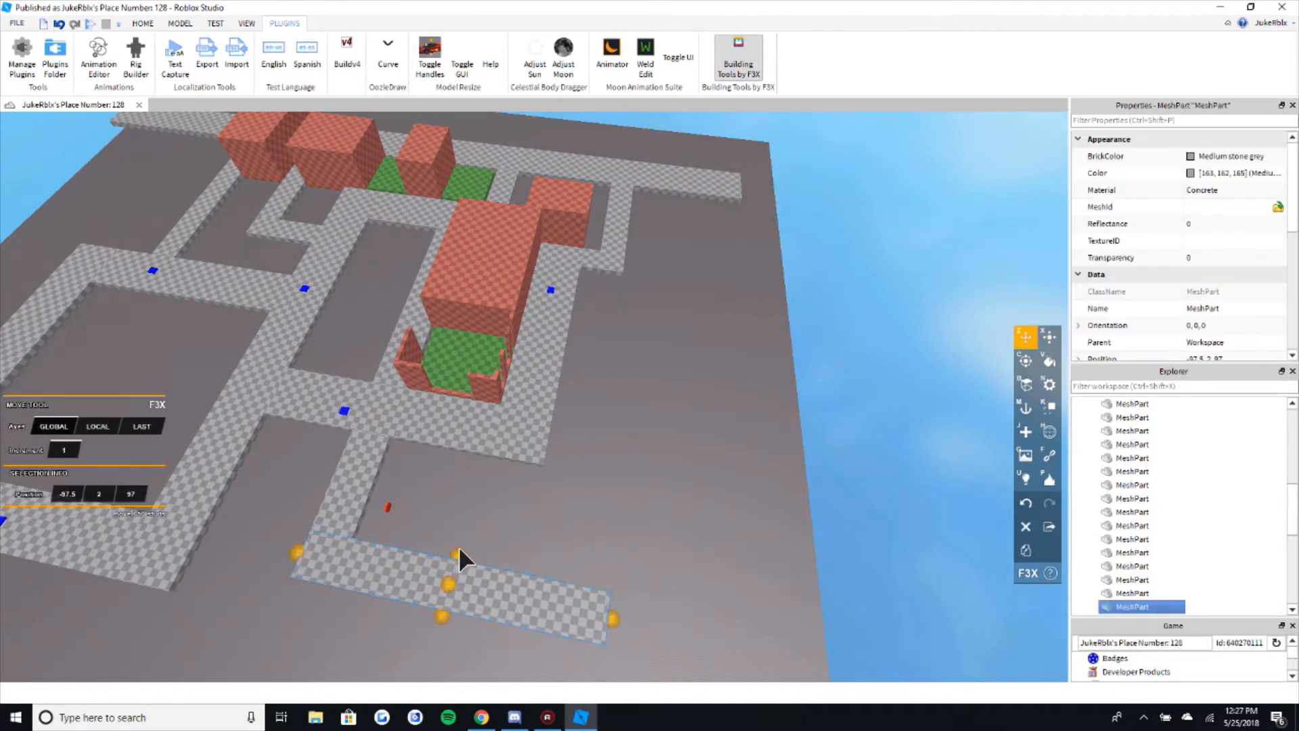
{"action": "left_click_drag", "start_coordinate": [473, 550], "coordinate": [528, 305]}
{"action": "scroll", "coordinate": [557, 406], "scroll_direction": "up", "scroll_amount": 6}
- Shorten the copied path to a 40-stud stub projecting outward from the path beside the large terra cotta block
{"action": "key", "text": "x"}
{"action": "key", "text": "z"}
{"action": "key", "text": "x"}
{"action": "key", "text": "d"}
{"action": "key", "text": "w"}
{"action": "left_click_drag", "start_coordinate": [302, 305], "coordinate": [563, 343]}
{"action": "scroll", "coordinate": [695, 532], "scroll_direction": "down", "scroll_amount": 6}
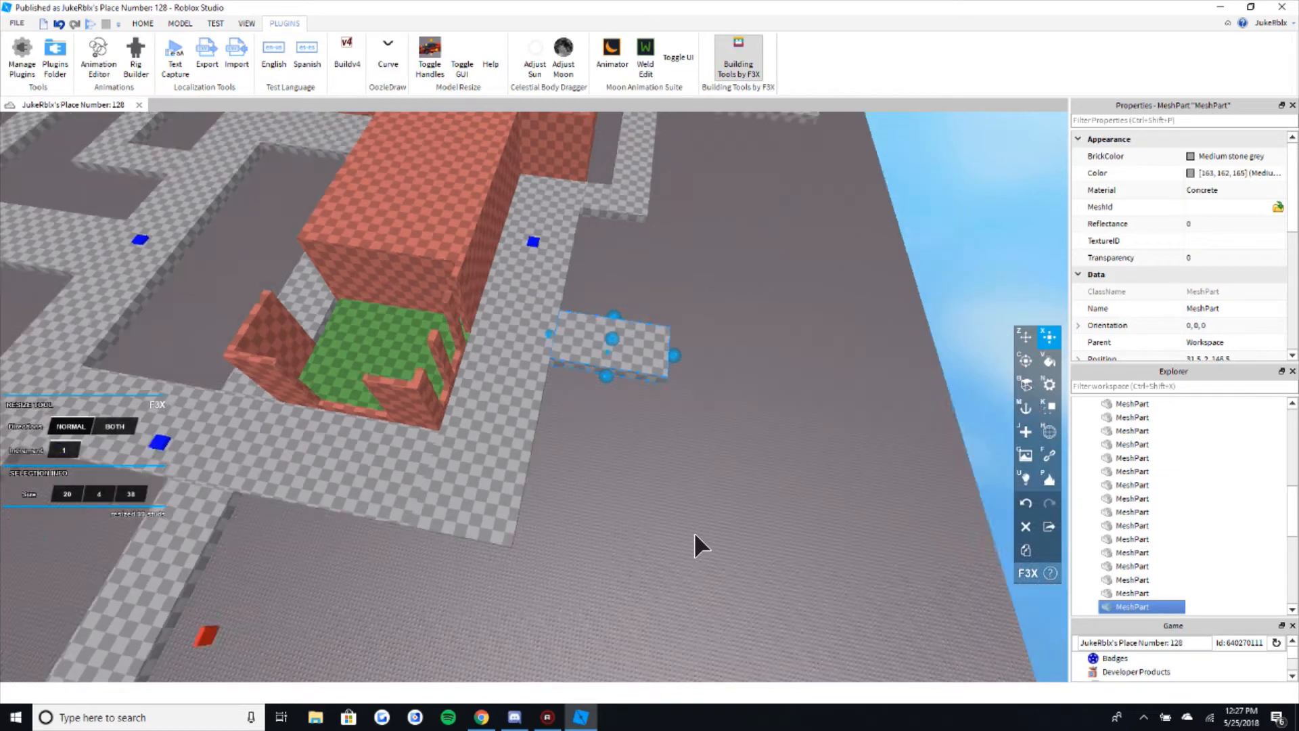
{"action": "scroll", "coordinate": [632, 391], "scroll_direction": "up", "scroll_amount": 1}
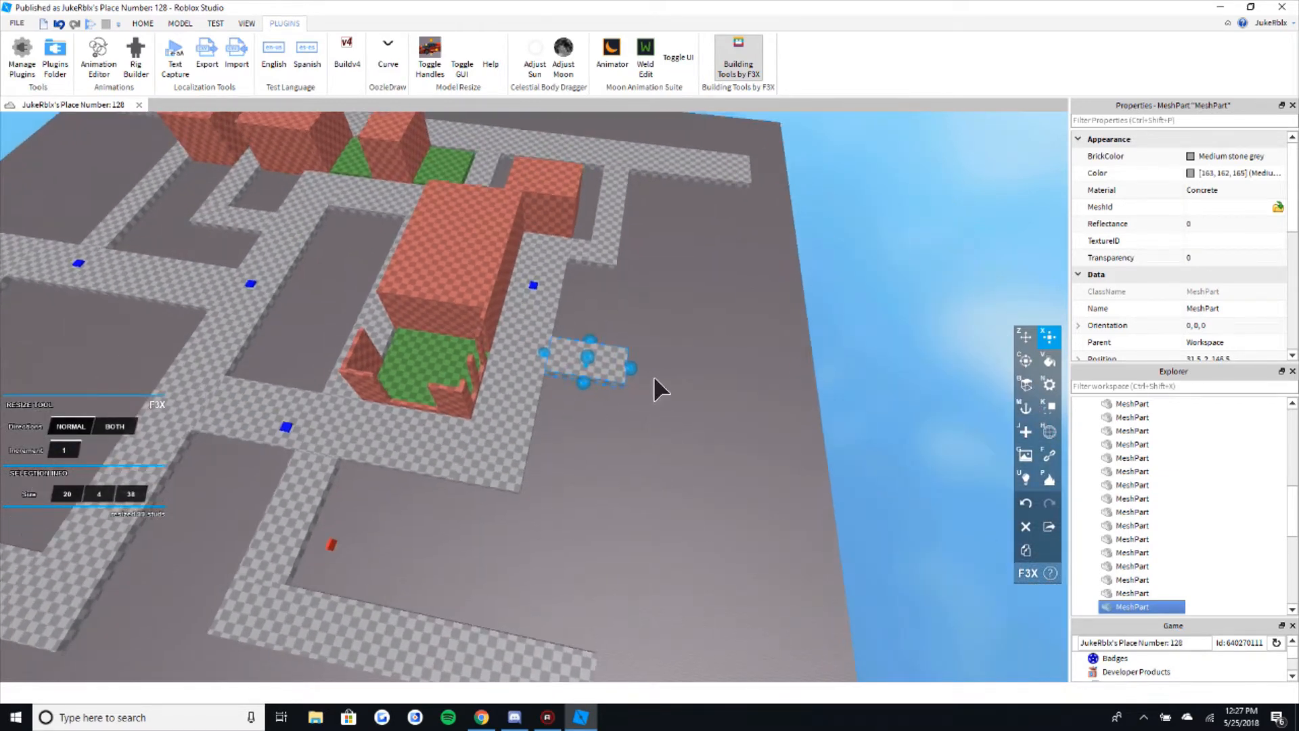
{"action": "left_click_drag", "start_coordinate": [643, 376], "coordinate": [647, 375]}
{"action": "scroll", "coordinate": [635, 551], "scroll_direction": "down", "scroll_amount": 2}
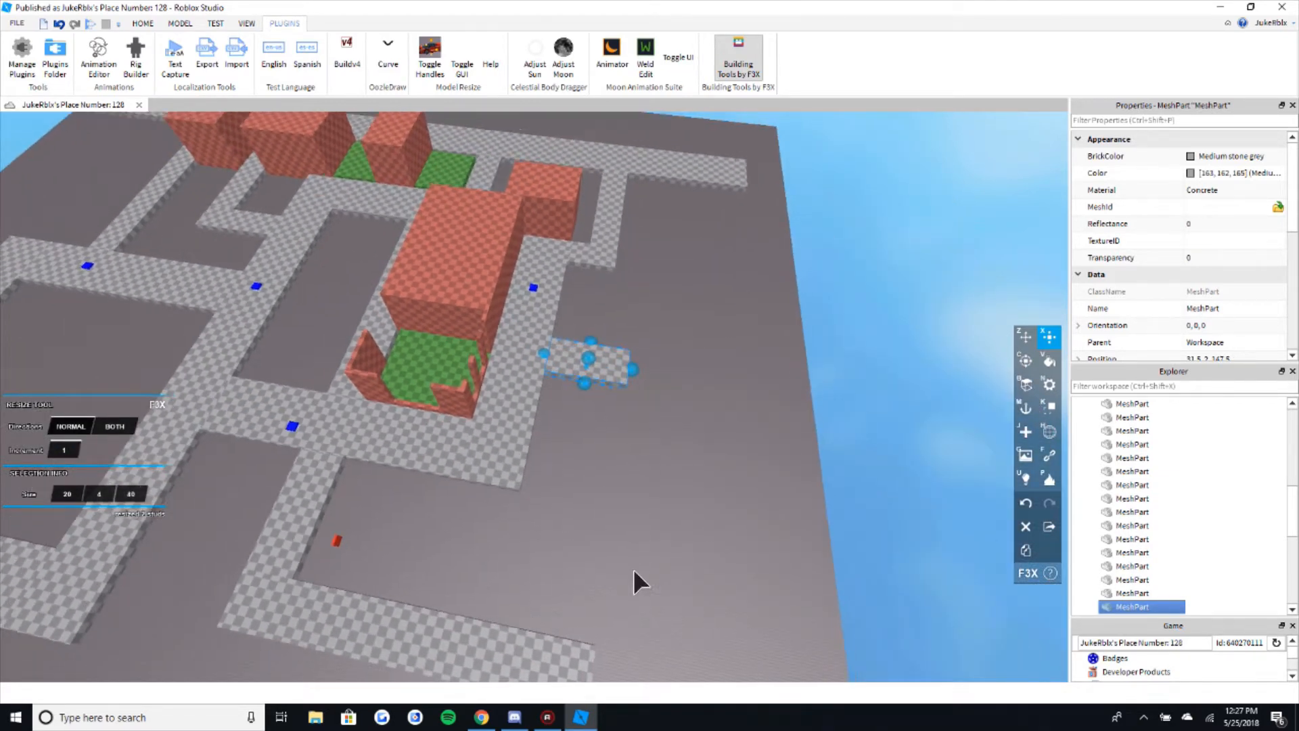
- Extend the free end of the long outer path slightly to line up with the end of the new stub
{"action": "left_click", "coordinate": [562, 660]}
{"action": "scroll", "coordinate": [619, 639], "scroll_direction": "down", "scroll_amount": 1}
{"action": "scroll", "coordinate": [623, 647], "scroll_direction": "down", "scroll_amount": 1}
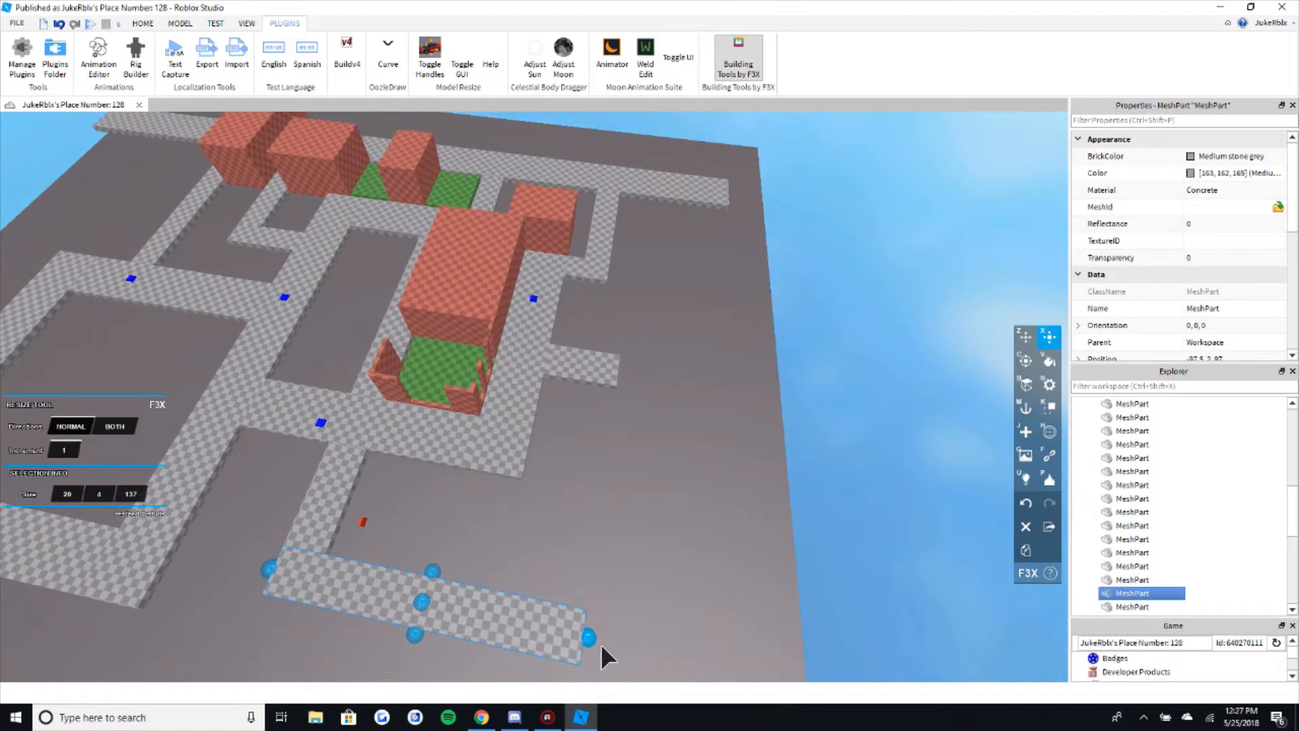
{"action": "left_click_drag", "start_coordinate": [601, 644], "coordinate": [605, 645]}
- Duplicate the short connecting path and move the copy to -62.5, 2, 177.5, beyond the free end of the long outer path
{"action": "key", "text": "z"}
{"action": "left_click", "coordinate": [327, 489]}
{"action": "key", "text": "shift+c"}
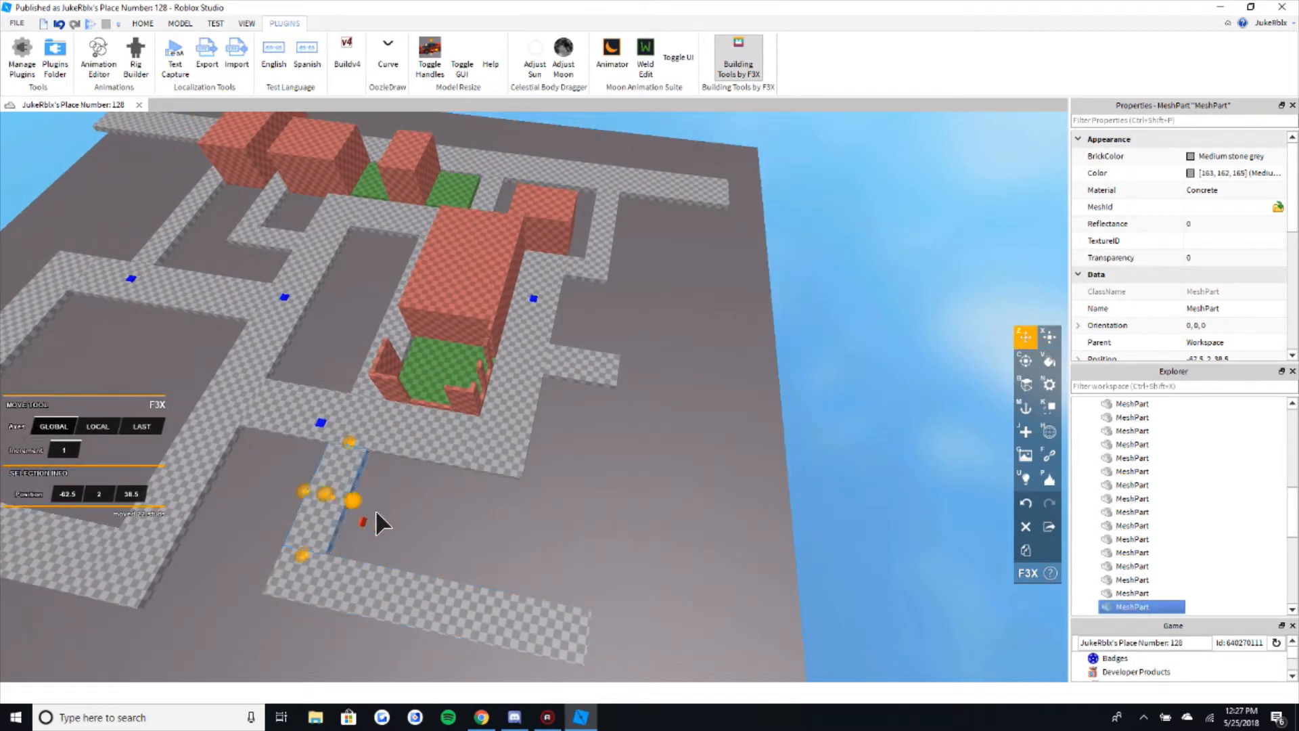
{"action": "left_click_drag", "start_coordinate": [375, 512], "coordinate": [657, 593]}
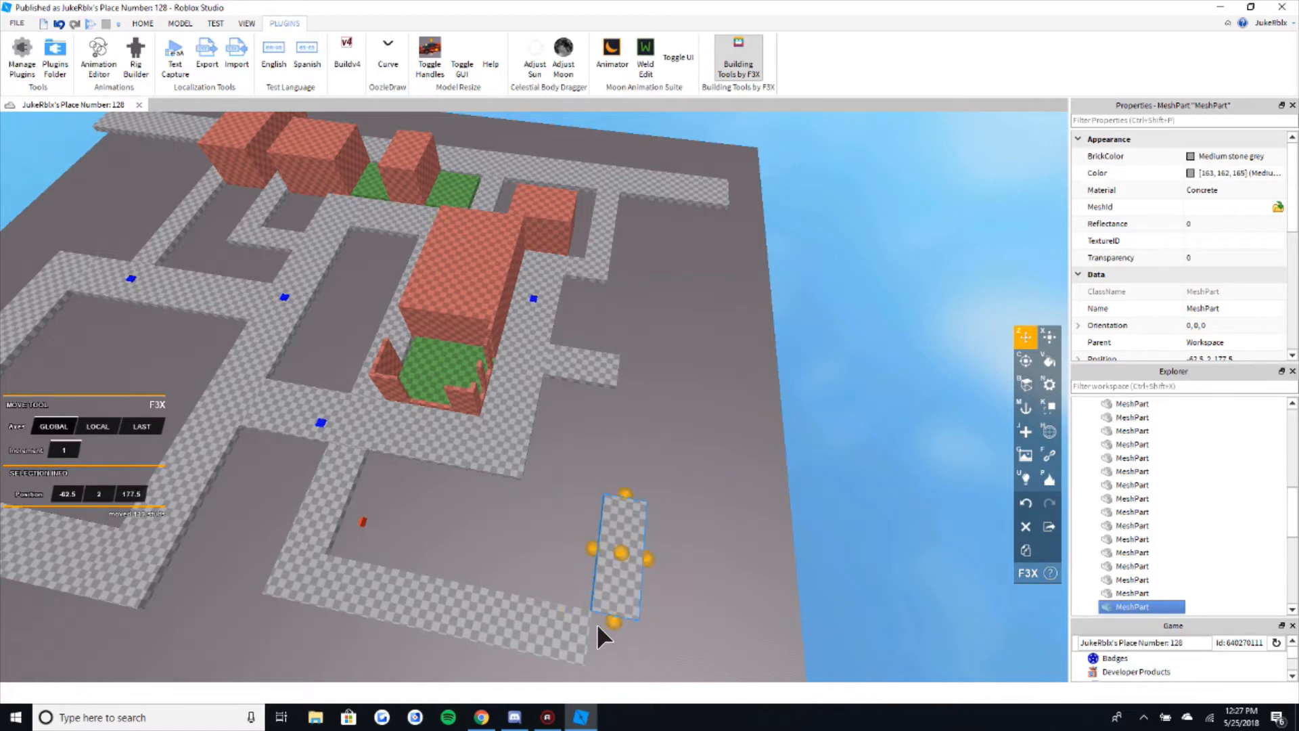
- Lengthen the copied path at both ends to 149 studs, joining the stub with the long outer path into a closed loop
{"action": "key", "text": "x"}
{"action": "left_click_drag", "start_coordinate": [640, 503], "coordinate": [666, 376]}
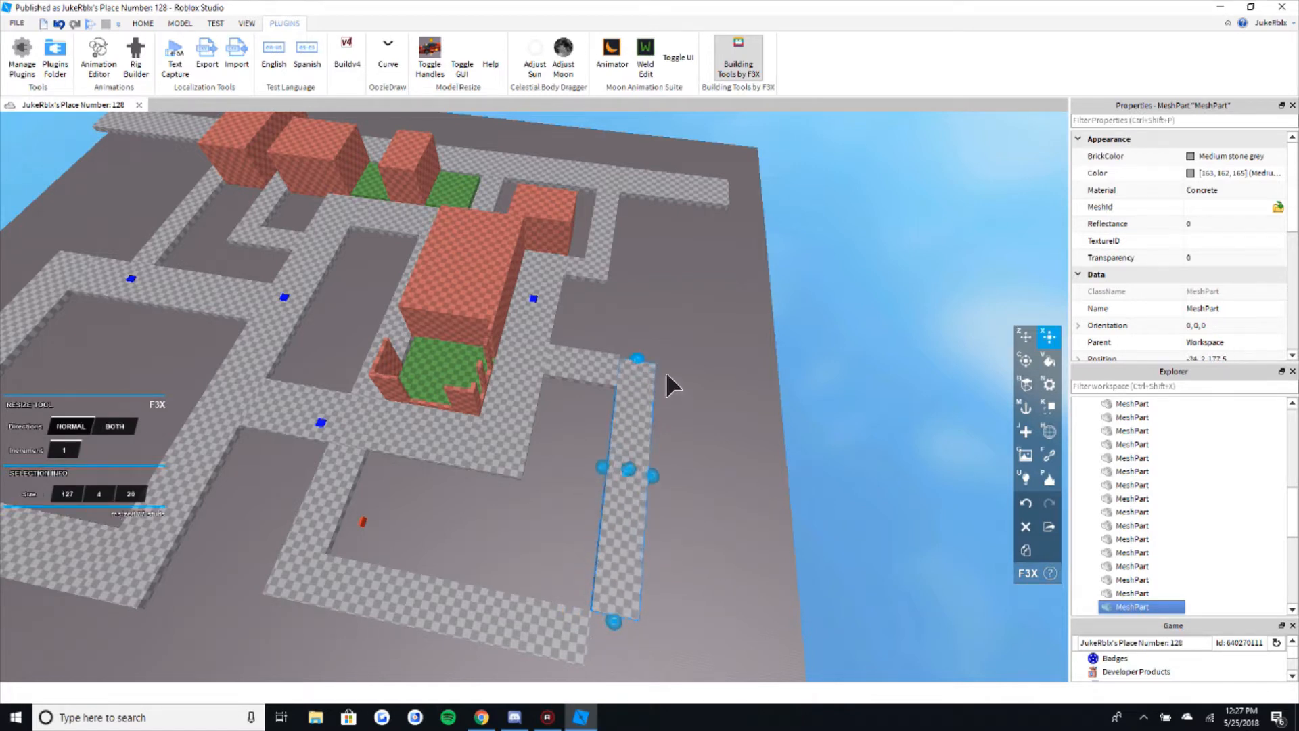
{"action": "right_click_drag", "start_coordinate": [668, 367], "coordinate": [674, 369]}
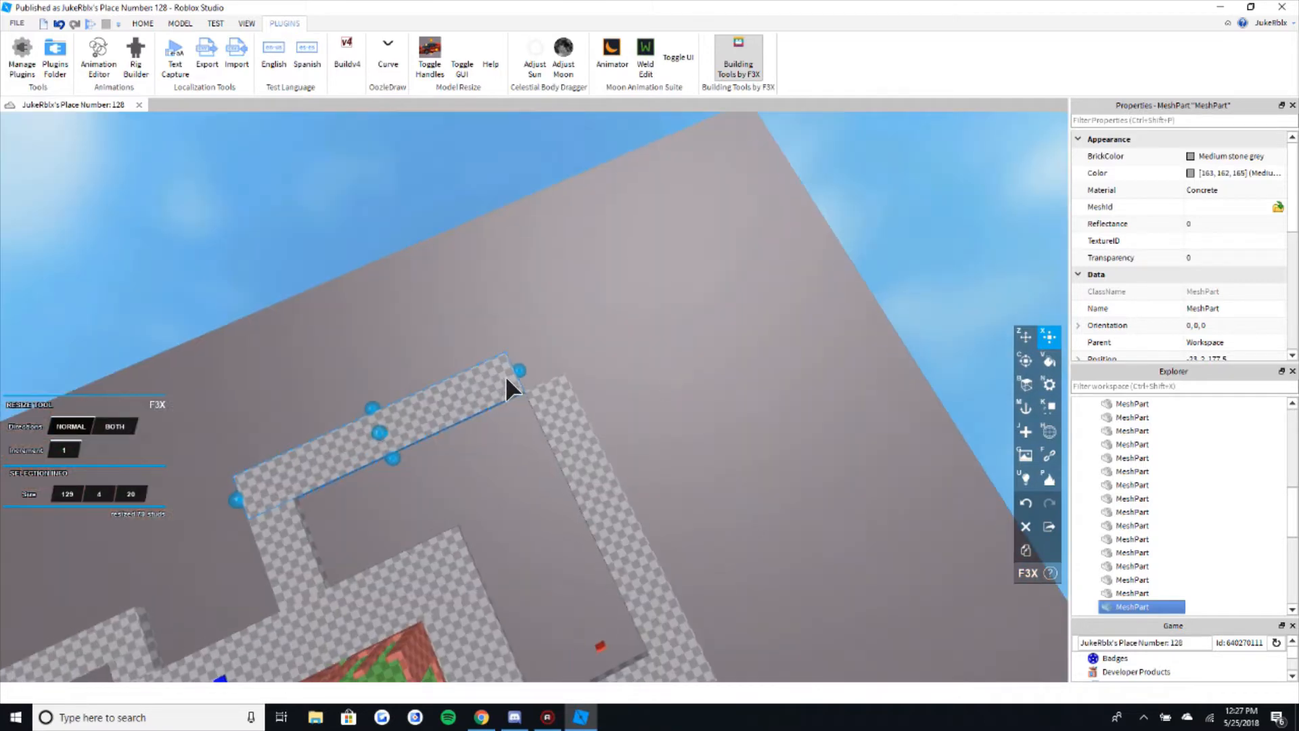
{"action": "left_click_drag", "start_coordinate": [505, 375], "coordinate": [567, 365]}
{"action": "scroll", "coordinate": [609, 367], "scroll_direction": "up", "scroll_amount": 8}
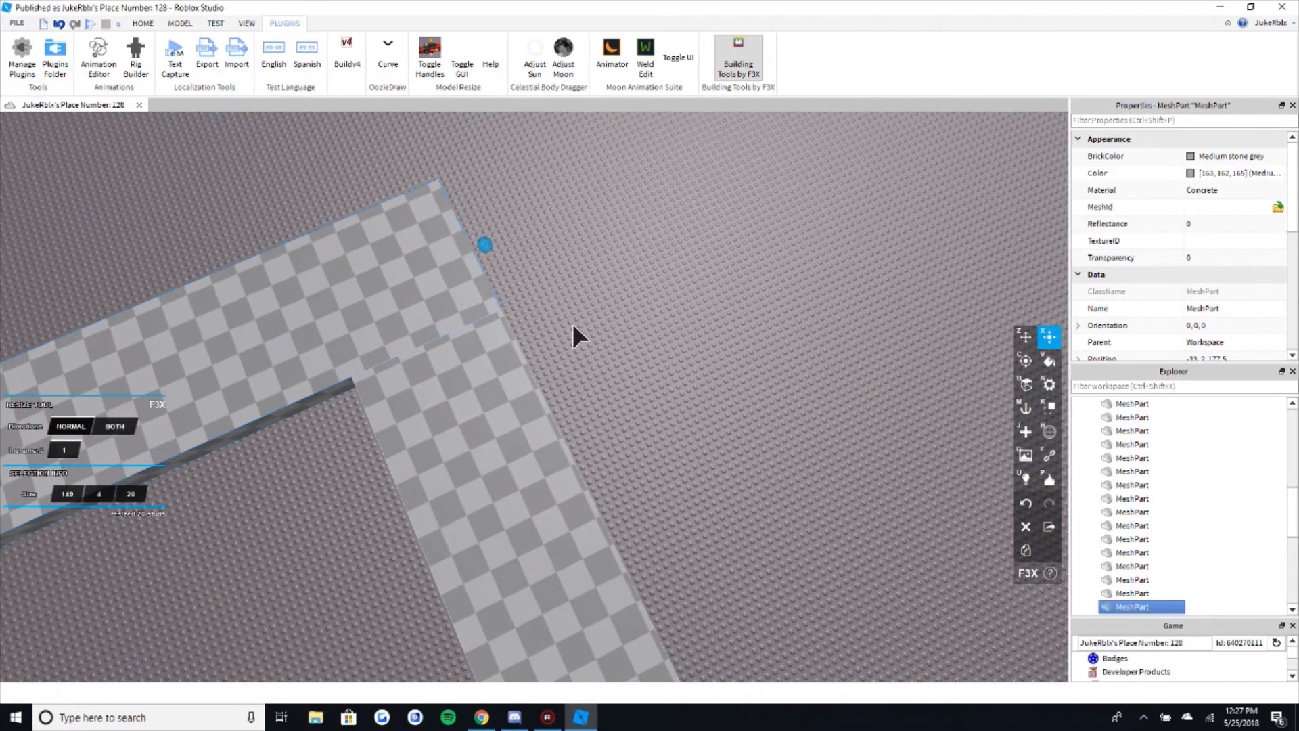
{"action": "left_click", "coordinate": [619, 315]}
{"action": "scroll", "coordinate": [619, 315], "scroll_direction": "down", "scroll_amount": 8}
{"action": "right_click_drag", "start_coordinate": [620, 315], "coordinate": [613, 311]}
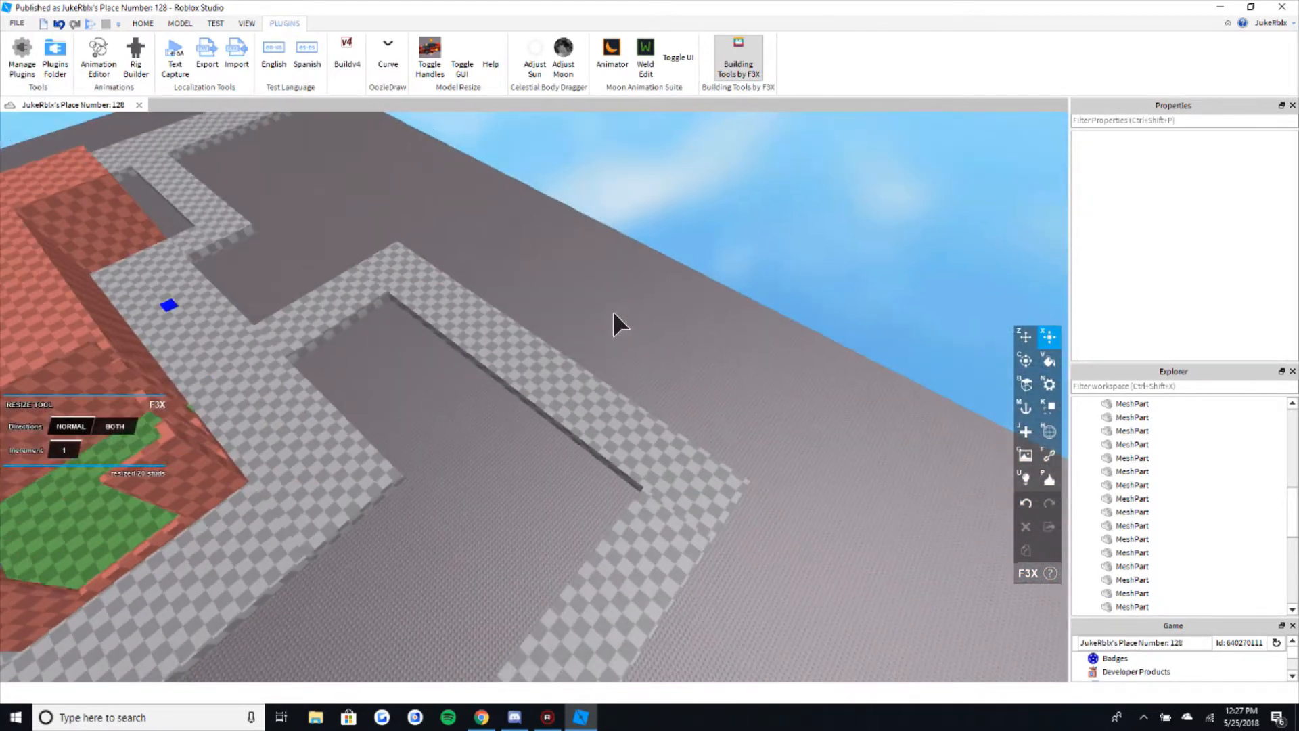
- Move the blue marker near the yard's corner closer to the junction with the new outer path
{"action": "right_click_drag", "start_coordinate": [435, 313], "coordinate": [422, 305]}
{"action": "right_click_drag", "start_coordinate": [473, 365], "coordinate": [574, 349]}
{"action": "scroll", "coordinate": [473, 365], "scroll_direction": "down", "scroll_amount": 5}
{"action": "key", "text": "w"}
{"action": "key", "text": "w"}
{"action": "middle_click_drag", "start_coordinate": [575, 350], "coordinate": [607, 439]}
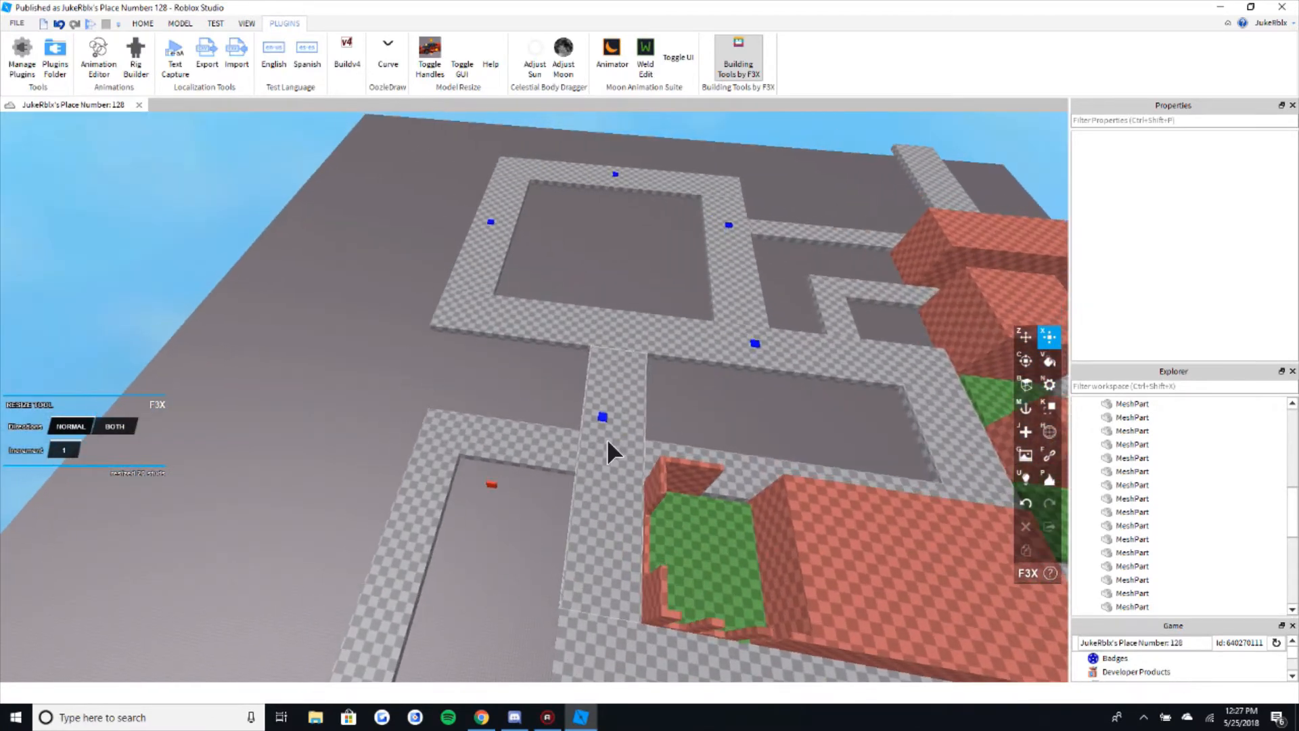
{"action": "key", "text": "w"}
{"action": "right_click_drag", "start_coordinate": [657, 388], "coordinate": [658, 388]}
{"action": "key", "text": "z"}
{"action": "left_click_drag", "start_coordinate": [631, 441], "coordinate": [651, 494]}
{"action": "right_click_drag", "start_coordinate": [651, 493], "coordinate": [710, 492]}
{"action": "left_click", "coordinate": [710, 493]}
- Shorten the low terra cotta sill in the yard's front opening and widen the adjoining tall wall to fill the freed space
{"action": "key", "text": "w"}
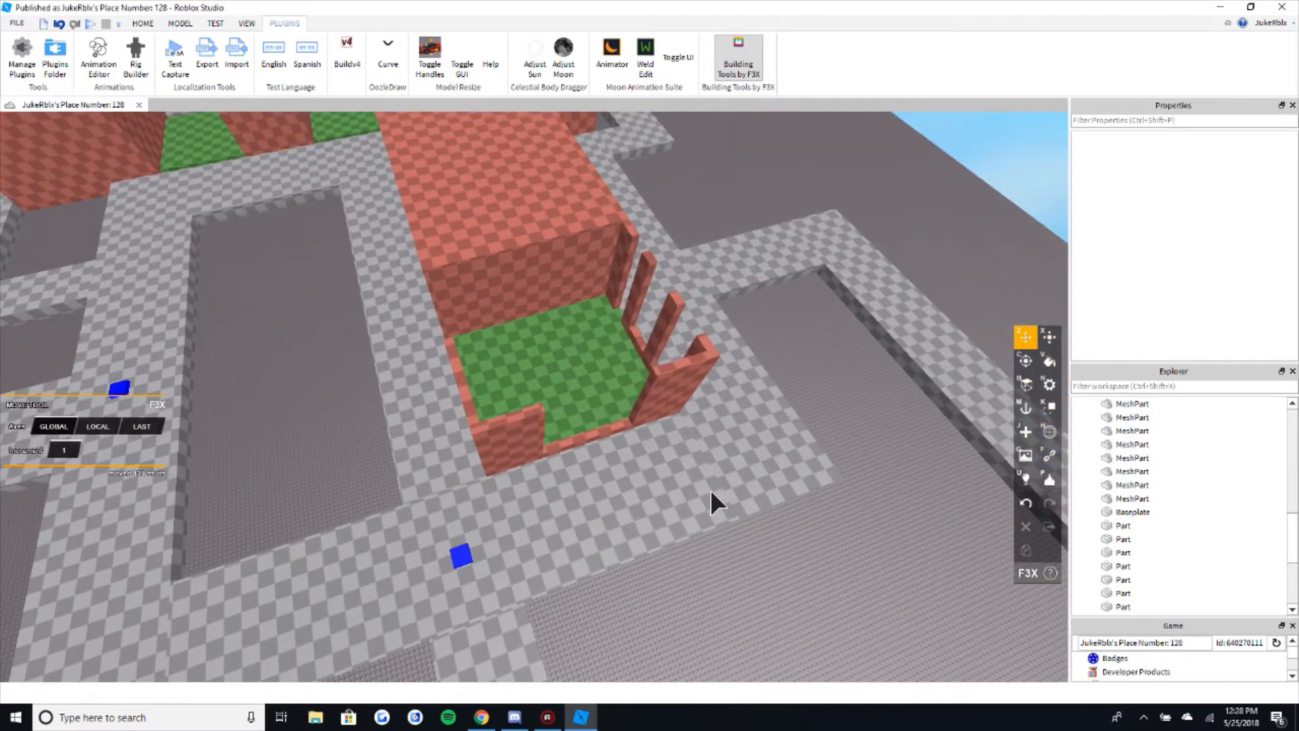
{"action": "key", "text": "x"}
{"action": "left_click", "coordinate": [559, 457]}
{"action": "key", "text": "w"}
{"action": "key", "text": "w"}
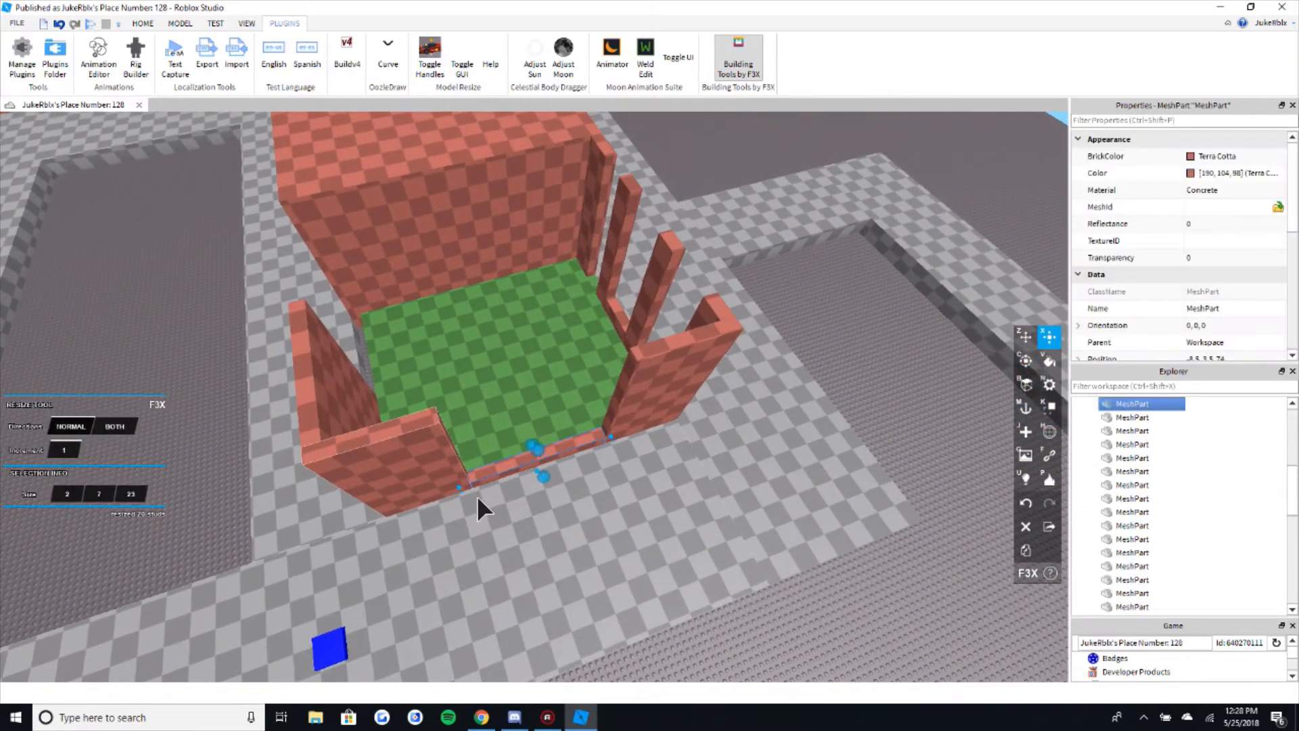
{"action": "mouse_move", "coordinate": [510, 499]}
{"action": "left_mouse_down"}
{"action": "mouse_move", "coordinate": [541, 492]}
{"action": "mouse_move", "coordinate": [519, 490]}
{"action": "left_mouse_up"}
{"action": "left_click", "coordinate": [462, 476]}
{"action": "left_click_drag", "start_coordinate": [497, 463], "coordinate": [540, 459]}
{"action": "scroll", "coordinate": [741, 395], "scroll_direction": "down", "scroll_amount": 1}
{"action": "left_click", "coordinate": [846, 395]}
- Duplicate the green yard floor, shift the copy 2 studs into the side doorway and narrow it to 20 studs
{"action": "right_click_drag", "start_coordinate": [778, 380], "coordinate": [778, 379]}
{"action": "key", "text": "w"}
{"action": "left_click", "coordinate": [744, 402]}
{"action": "scroll", "coordinate": [744, 412], "scroll_direction": "down", "scroll_amount": 5}
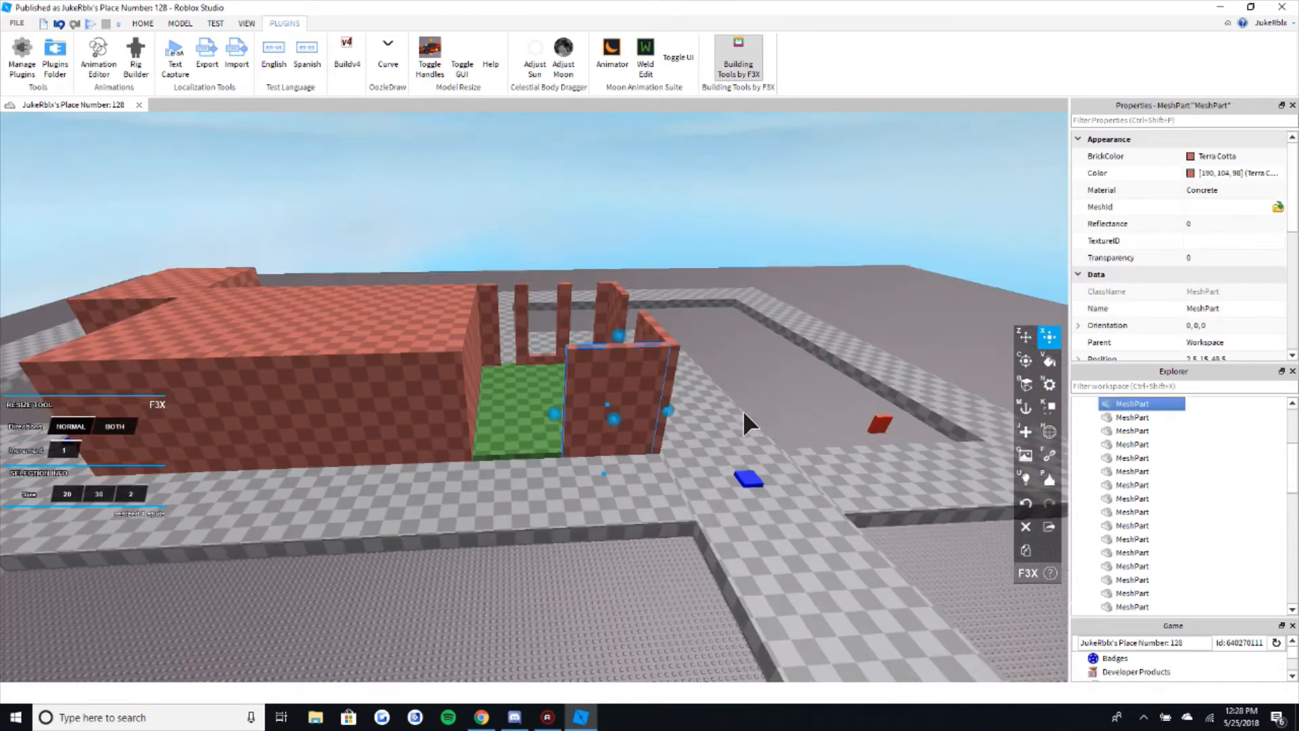
{"action": "right_click_drag", "start_coordinate": [593, 471], "coordinate": [593, 469]}
{"action": "scroll", "coordinate": [548, 424], "scroll_direction": "up", "scroll_amount": 2}
{"action": "left_click", "coordinate": [550, 431]}
{"action": "key", "text": "z"}
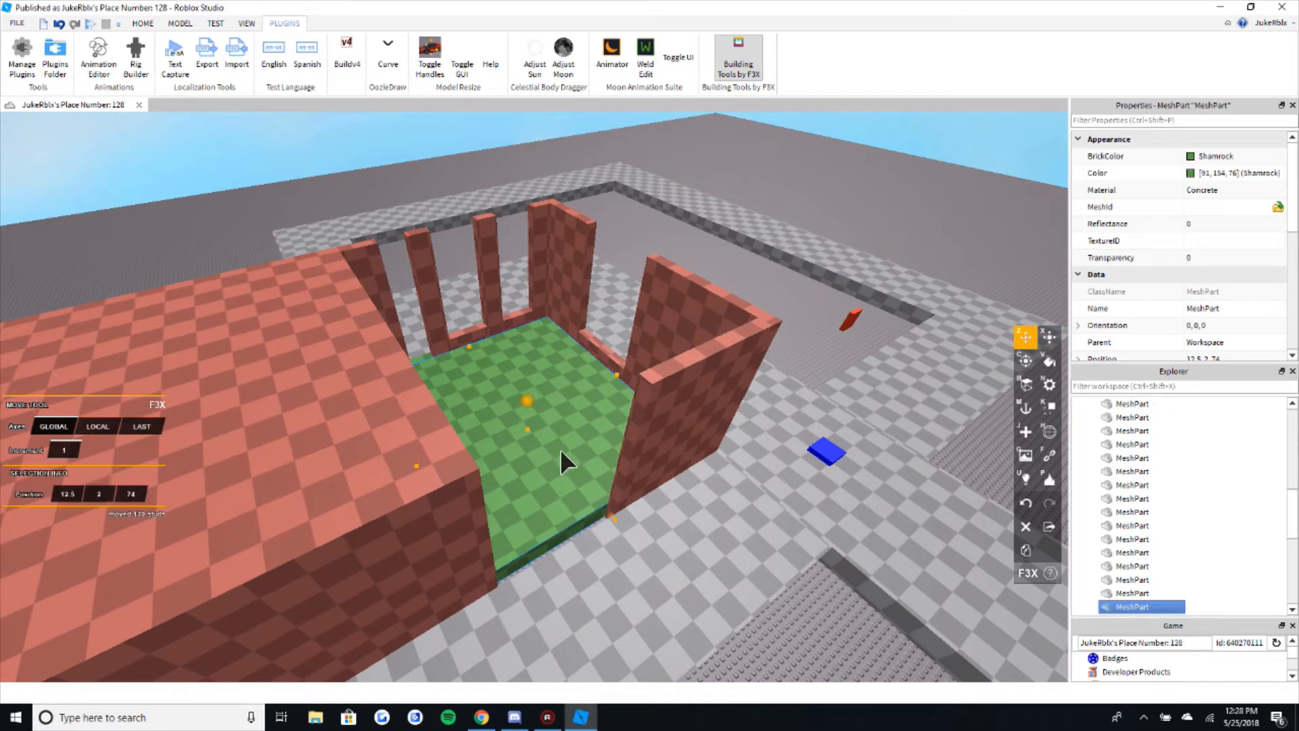
{"action": "key", "text": "x"}
{"action": "scroll", "coordinate": [541, 413], "scroll_direction": "up", "scroll_amount": 2}
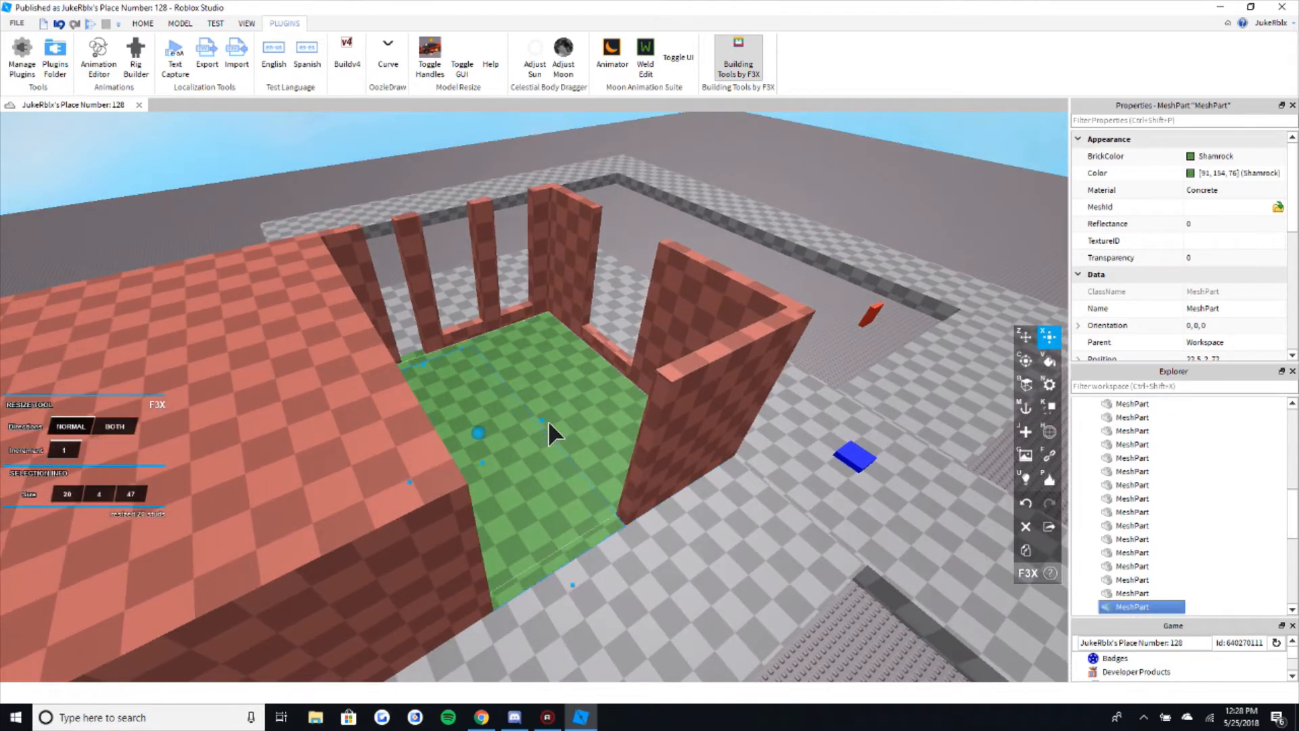
- Shrink the copied green floor to a thin 20-stud strip filling the side doorway's threshold
{"action": "right_click_drag", "start_coordinate": [546, 315], "coordinate": [546, 314]}
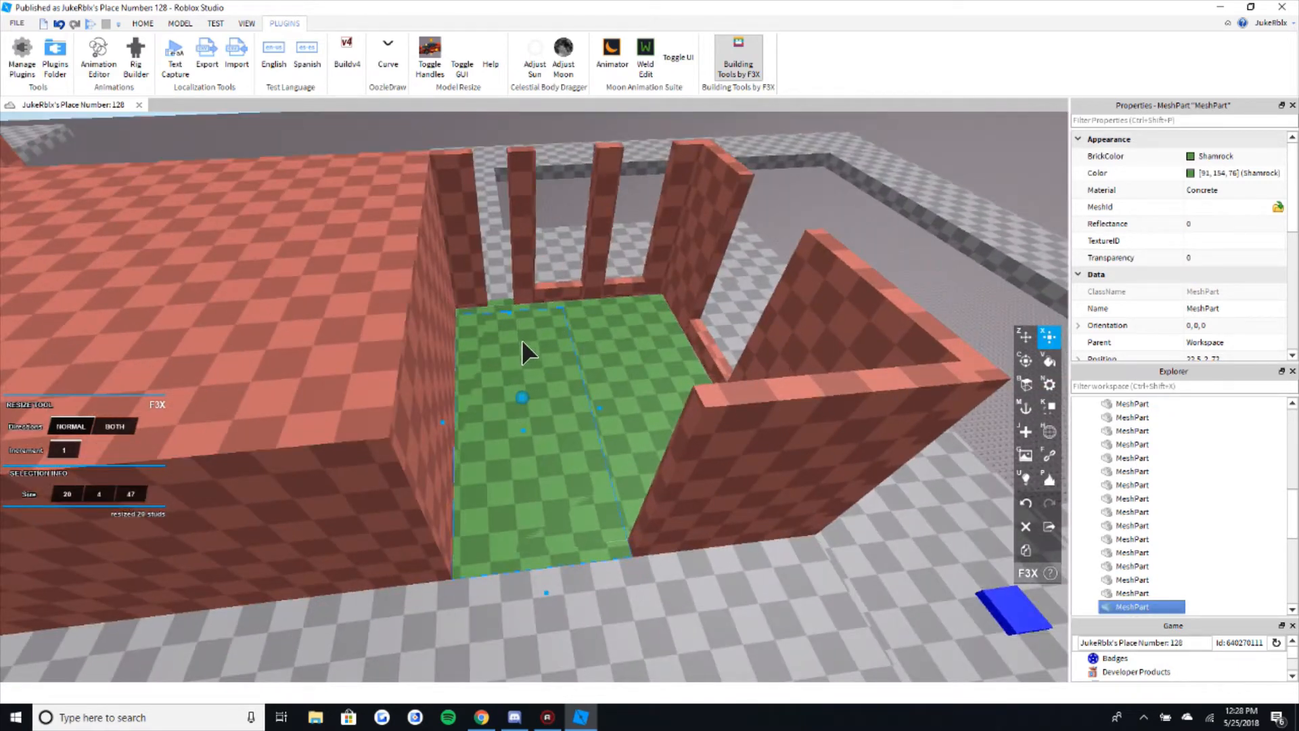
{"action": "left_click_drag", "start_coordinate": [509, 313], "coordinate": [546, 552]}
{"action": "key", "text": "d"}
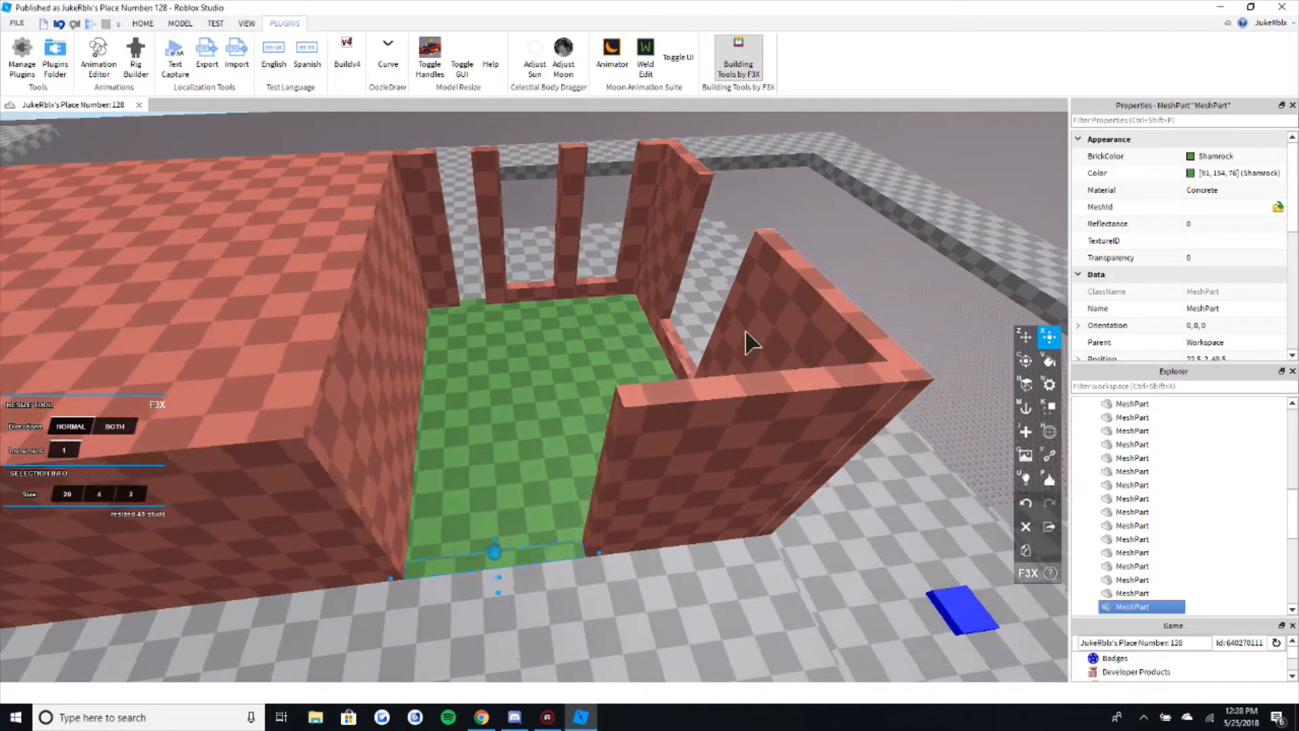
{"action": "key", "text": "s"}
{"action": "left_click", "coordinate": [794, 286]}
{"action": "key", "text": "w"}
{"action": "right_click_drag", "start_coordinate": [706, 353], "coordinate": [706, 354]}
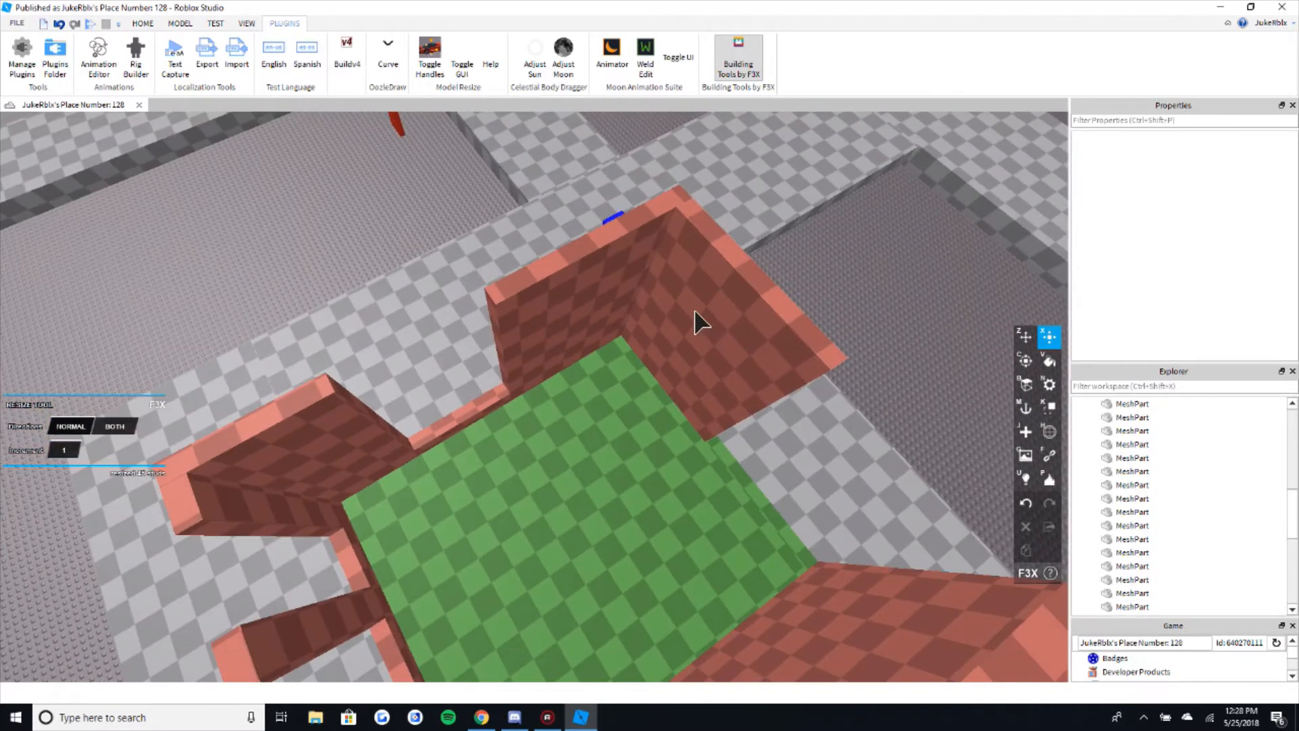
{"action": "key", "text": "q"}
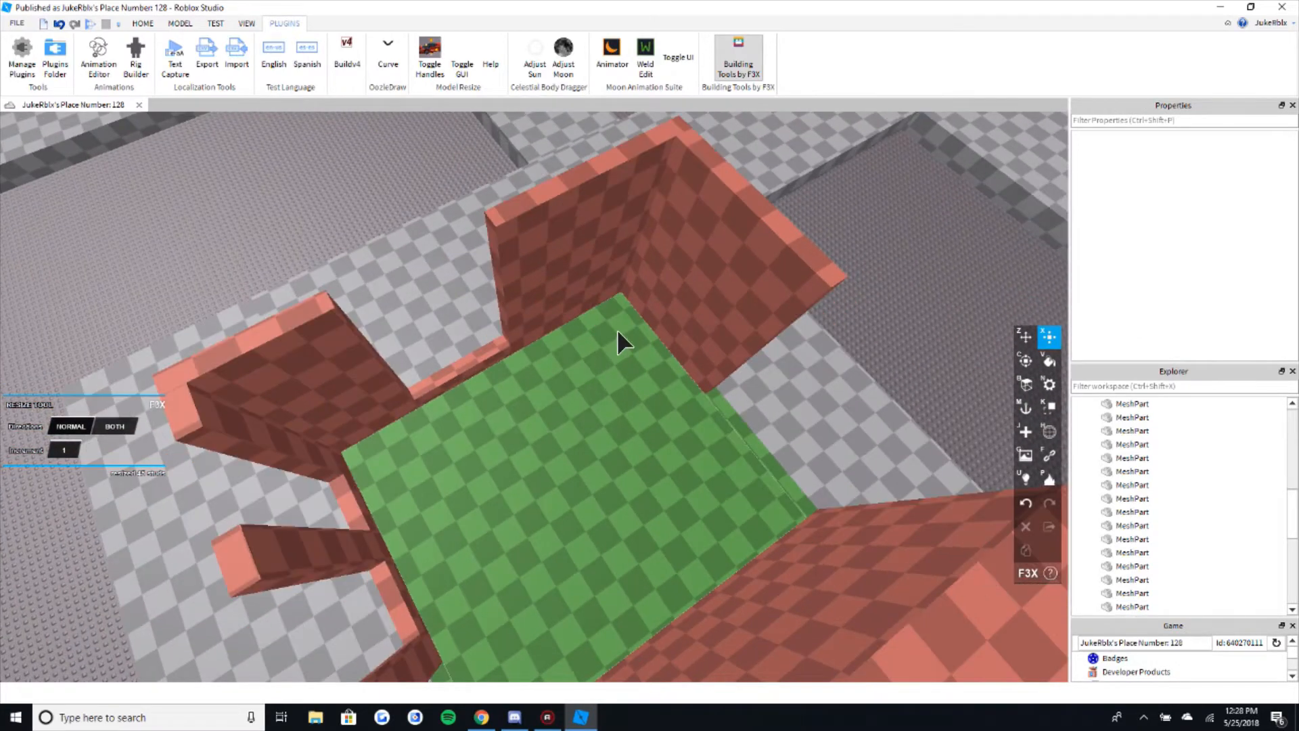
- Duplicate the tall terra cotta end wall at the yard's corner and shift the copy slightly inward over the green floor
{"action": "right_click_drag", "start_coordinate": [627, 326], "coordinate": [627, 326]}
{"action": "key", "text": "z"}
{"action": "left_click", "coordinate": [503, 328]}
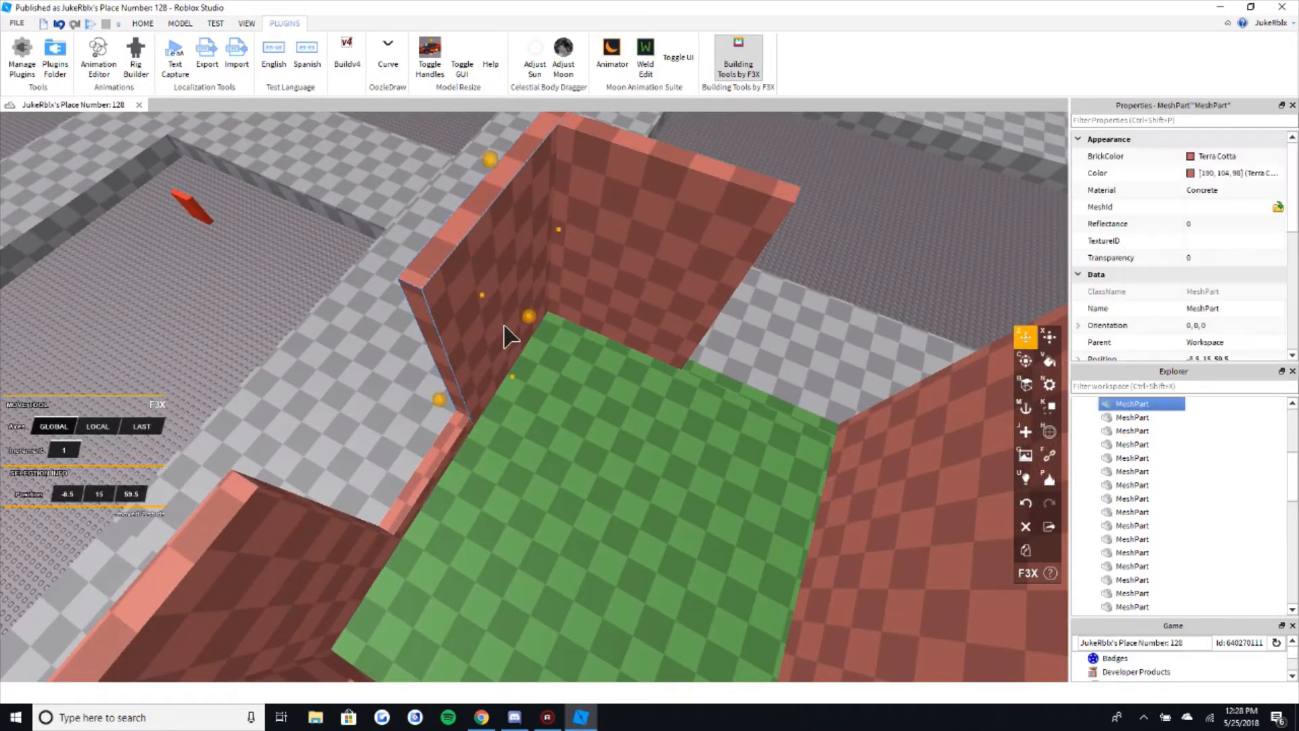
{"action": "key", "text": "shift+c"}
{"action": "key", "text": "shift+x"}
{"action": "left_click", "coordinate": [644, 266]}
{"action": "key", "text": "shift+c"}
{"action": "mouse_move", "coordinate": [617, 305]}
{"action": "left_mouse_down"}
{"action": "mouse_move", "coordinate": [610, 336]}
{"action": "mouse_move", "coordinate": [619, 324]}
{"action": "left_mouse_up"}
- Paint the copied inner wall Maroon
{"action": "key", "text": "v"}
{"action": "key", "text": "d"}
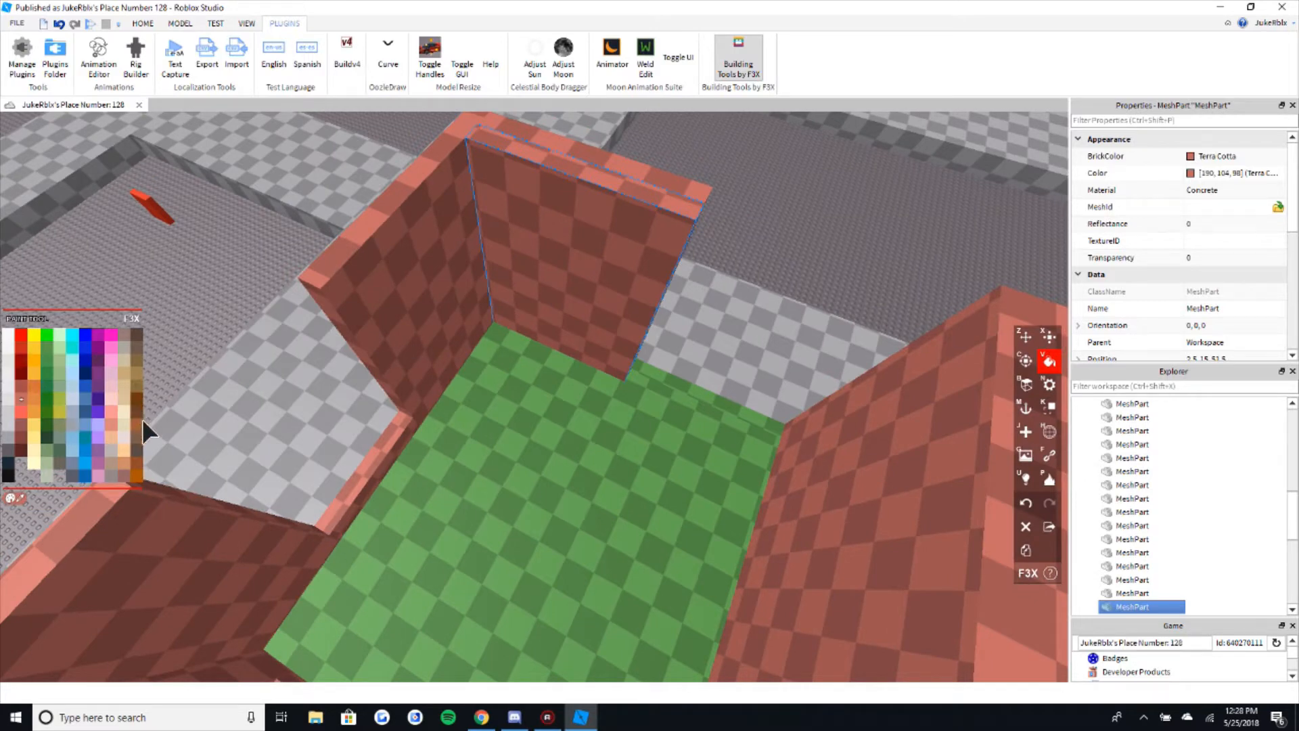
{"action": "key", "text": "s"}
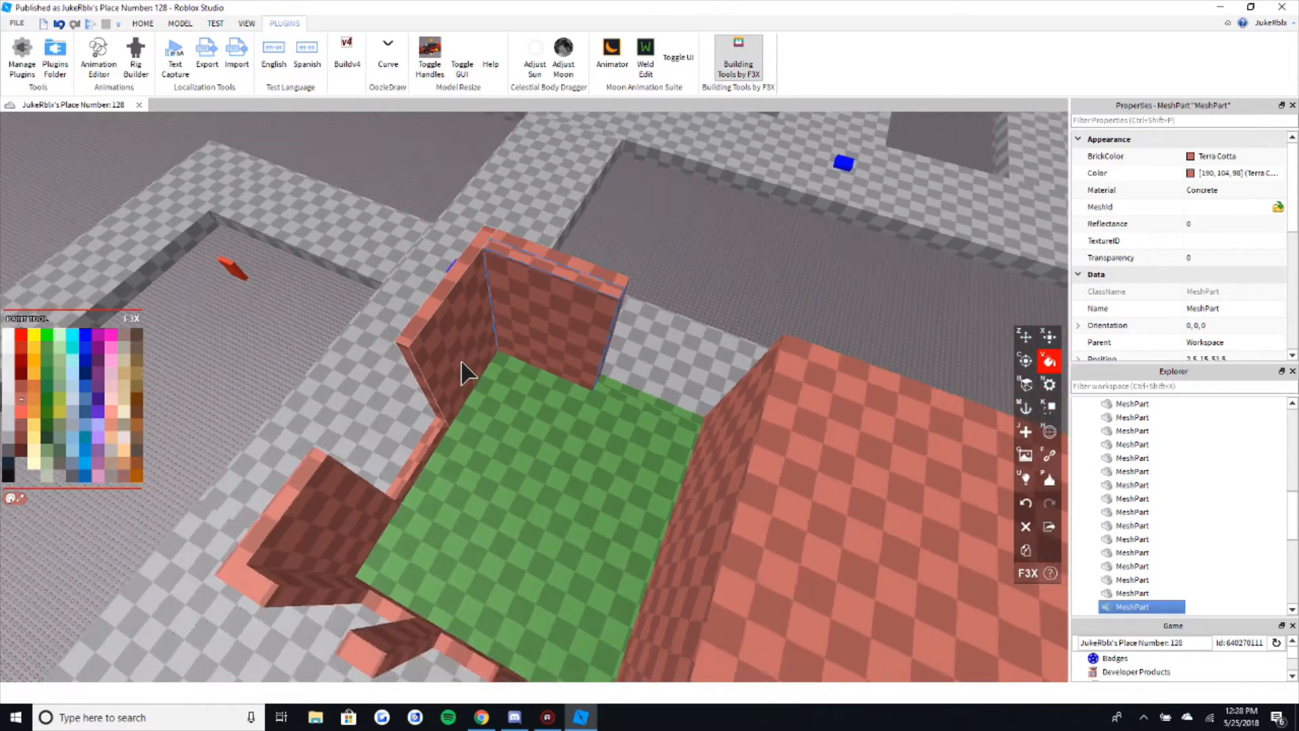
{"action": "right_click_drag", "start_coordinate": [461, 360], "coordinate": [461, 360]}
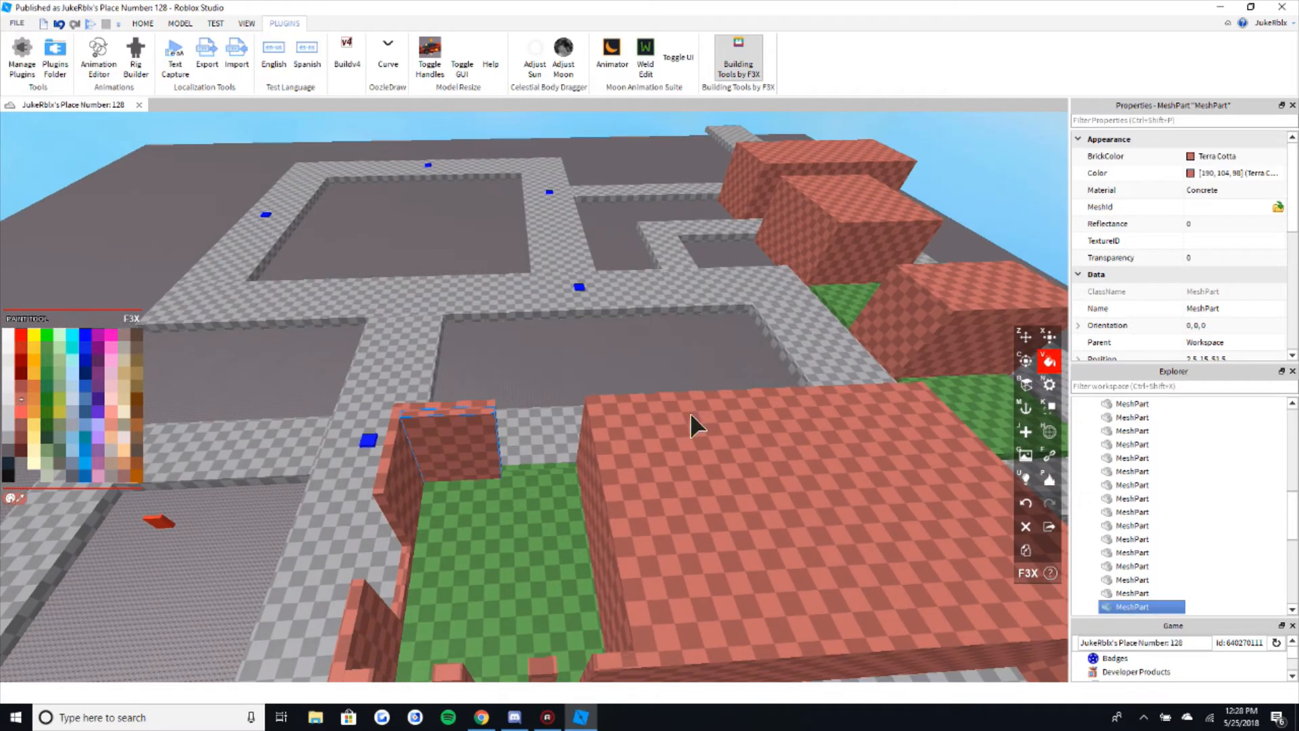
{"action": "mouse_move", "coordinate": [709, 315]}
{"action": "right_mouse_down"}
{"action": "mouse_move", "coordinate": [814, 298]}
{"action": "mouse_move", "coordinate": [760, 223]}
{"action": "right_mouse_up"}
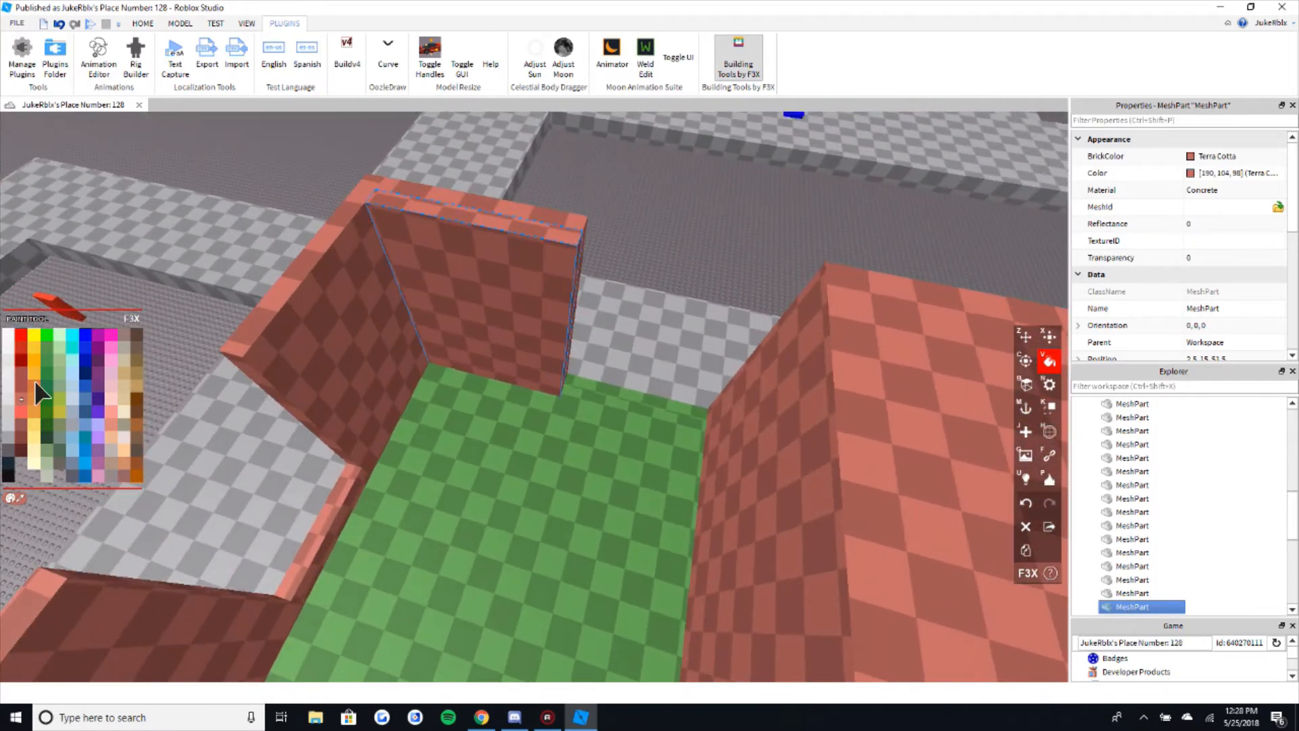
{"action": "left_click", "coordinate": [452, 332]}
- Resize the maroon copy into a corner block measuring 16 x 27 x 10 studs
{"action": "key", "text": "x"}
{"action": "mouse_move", "coordinate": [479, 348]}
{"action": "left_mouse_down"}
{"action": "mouse_move", "coordinate": [481, 375]}
{"action": "mouse_move", "coordinate": [496, 347]}
{"action": "mouse_move", "coordinate": [409, 499]}
{"action": "mouse_move", "coordinate": [427, 482]}
{"action": "left_mouse_up"}
{"action": "left_click_drag", "start_coordinate": [568, 405], "coordinate": [540, 407]}
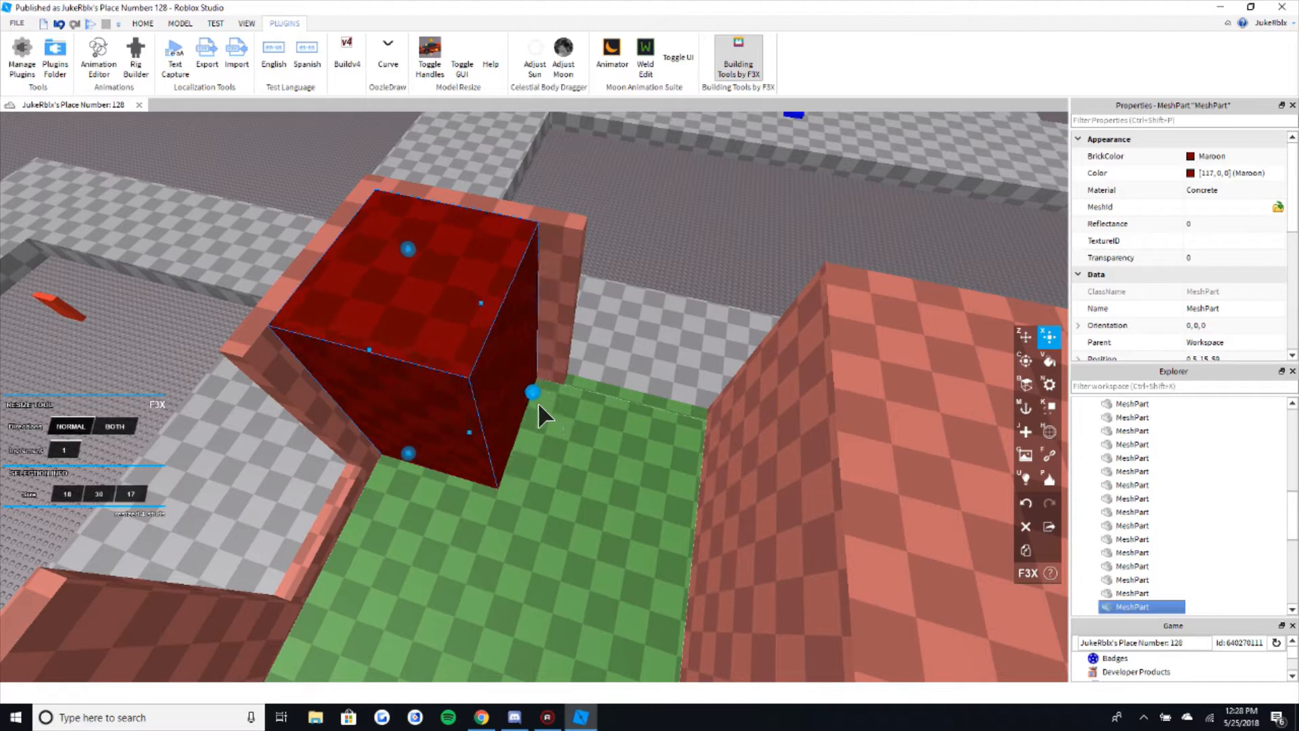
{"action": "left_click_drag", "start_coordinate": [417, 269], "coordinate": [413, 303]}
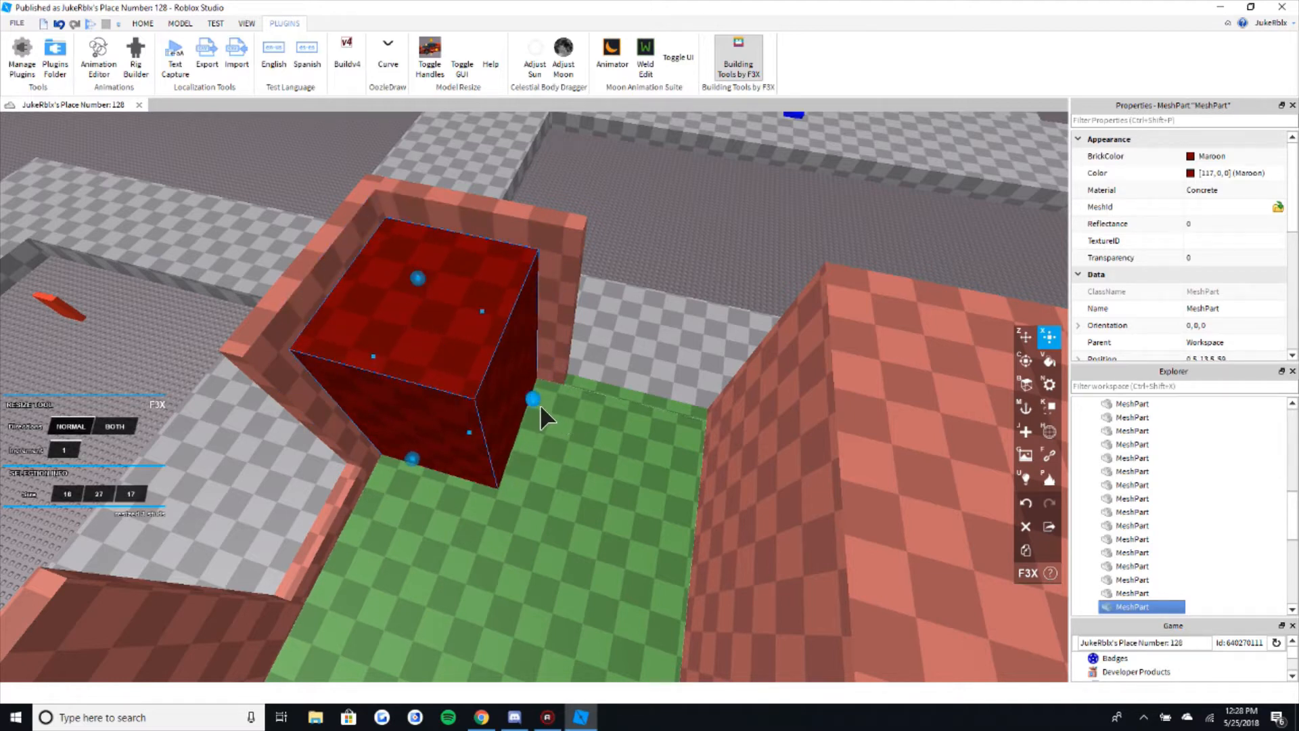
{"action": "mouse_move", "coordinate": [542, 406]}
{"action": "left_mouse_down"}
{"action": "mouse_move", "coordinate": [478, 405]}
{"action": "mouse_move", "coordinate": [557, 416]}
{"action": "mouse_move", "coordinate": [542, 415]}
{"action": "left_mouse_up"}
{"action": "left_click_drag", "start_coordinate": [427, 456], "coordinate": [479, 431]}
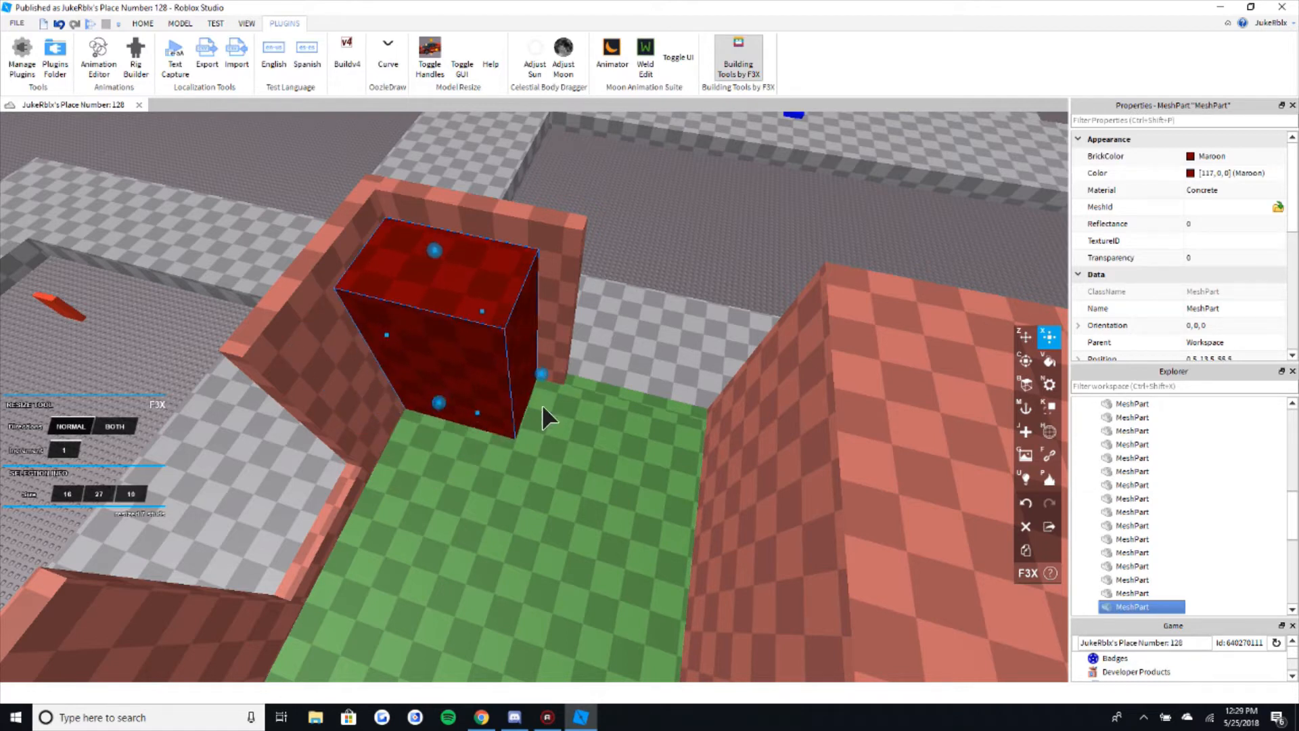
{"action": "left_click_drag", "start_coordinate": [564, 382], "coordinate": [555, 382]}
{"action": "left_click", "coordinate": [695, 212]}
- Examine the yard's openings, walls and maroon corner block from outside and above
{"action": "scroll", "coordinate": [606, 374], "scroll_direction": "down", "scroll_amount": 3}
{"action": "right_click_drag", "start_coordinate": [623, 349], "coordinate": [449, 556]}
{"action": "key", "text": "w"}
{"action": "key", "text": "a"}
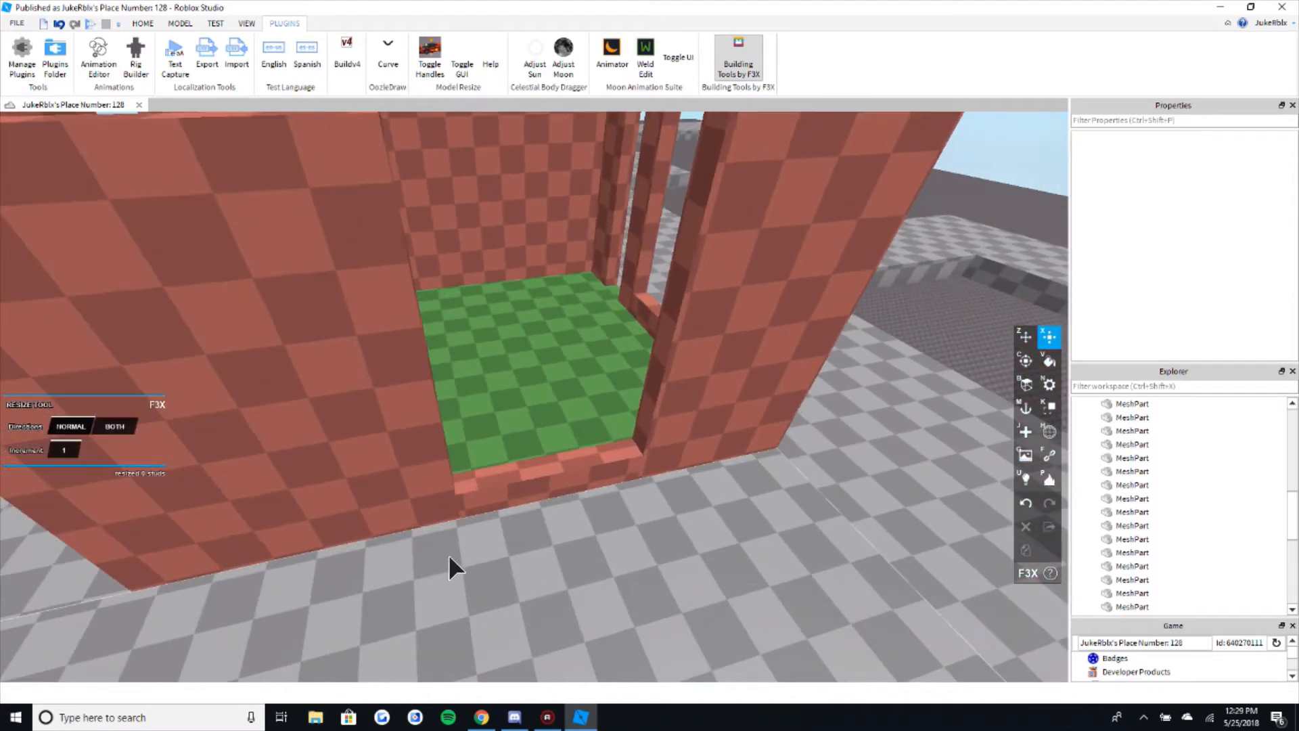
{"action": "scroll", "coordinate": [457, 534], "scroll_direction": "down", "scroll_amount": 4}
{"action": "key", "text": "w"}
{"action": "key", "text": "d"}
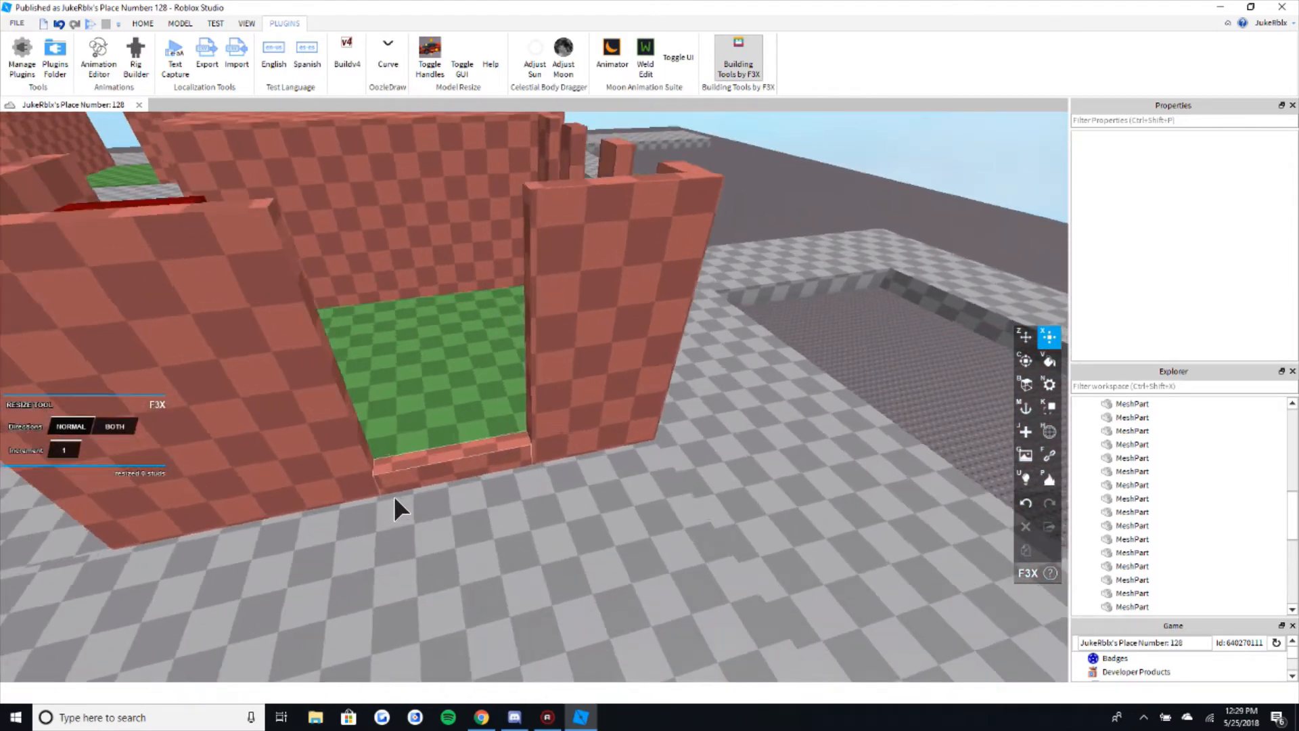
{"action": "right_click_drag", "start_coordinate": [394, 496], "coordinate": [394, 504]}
{"action": "scroll", "coordinate": [497, 426], "scroll_direction": "down", "scroll_amount": 3}
{"action": "key", "text": "d"}
{"action": "right_click_drag", "start_coordinate": [591, 332], "coordinate": [591, 332]}
{"action": "scroll", "coordinate": [590, 332], "scroll_direction": "down", "scroll_amount": 2}
{"action": "key", "text": "w"}
{"action": "right_click_drag", "start_coordinate": [473, 355], "coordinate": [473, 354]}
{"action": "key", "text": "d"}
{"action": "right_click_drag", "start_coordinate": [569, 451], "coordinate": [568, 453]}
{"action": "scroll", "coordinate": [569, 453], "scroll_direction": "down", "scroll_amount": 5}
{"action": "key", "text": "w"}
- Reduce the maroon corner block's depth to 6 studs
{"action": "left_click", "coordinate": [453, 443]}
{"action": "key", "text": "z"}
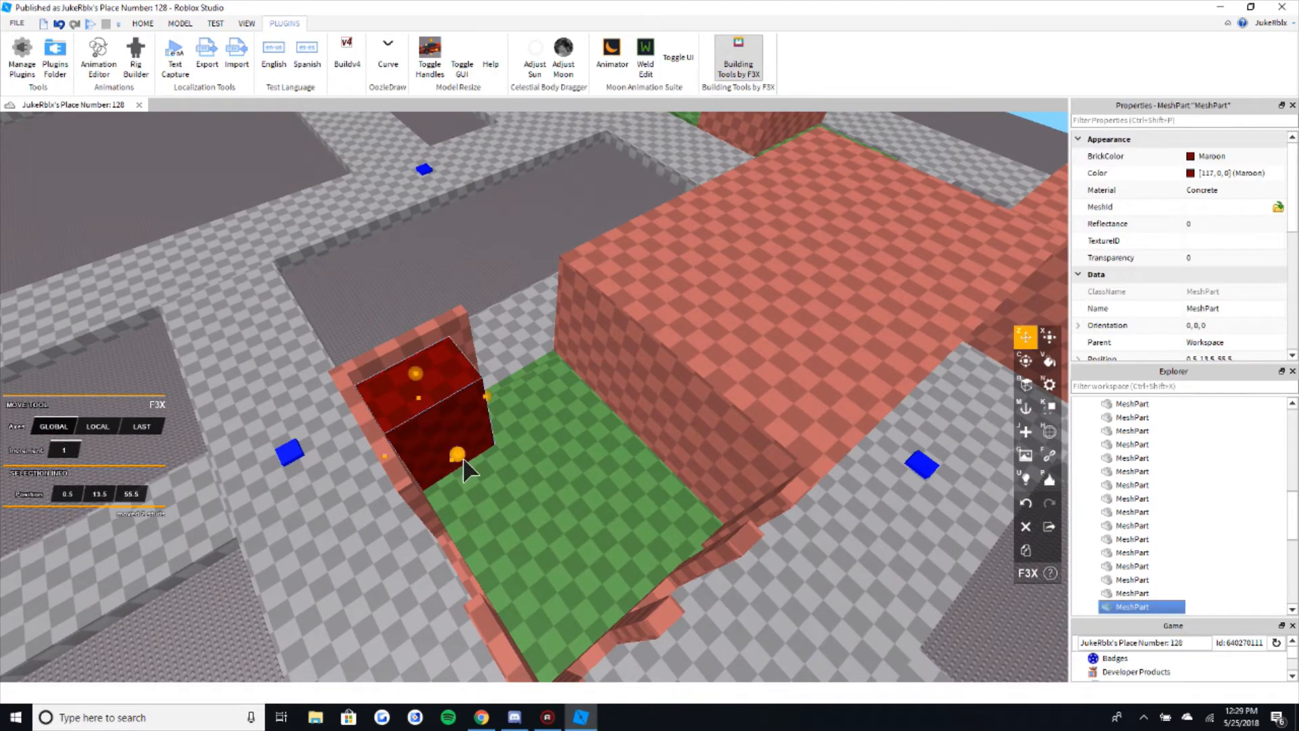
{"action": "key", "text": "d"}
{"action": "right_click_drag", "start_coordinate": [487, 457], "coordinate": [487, 458]}
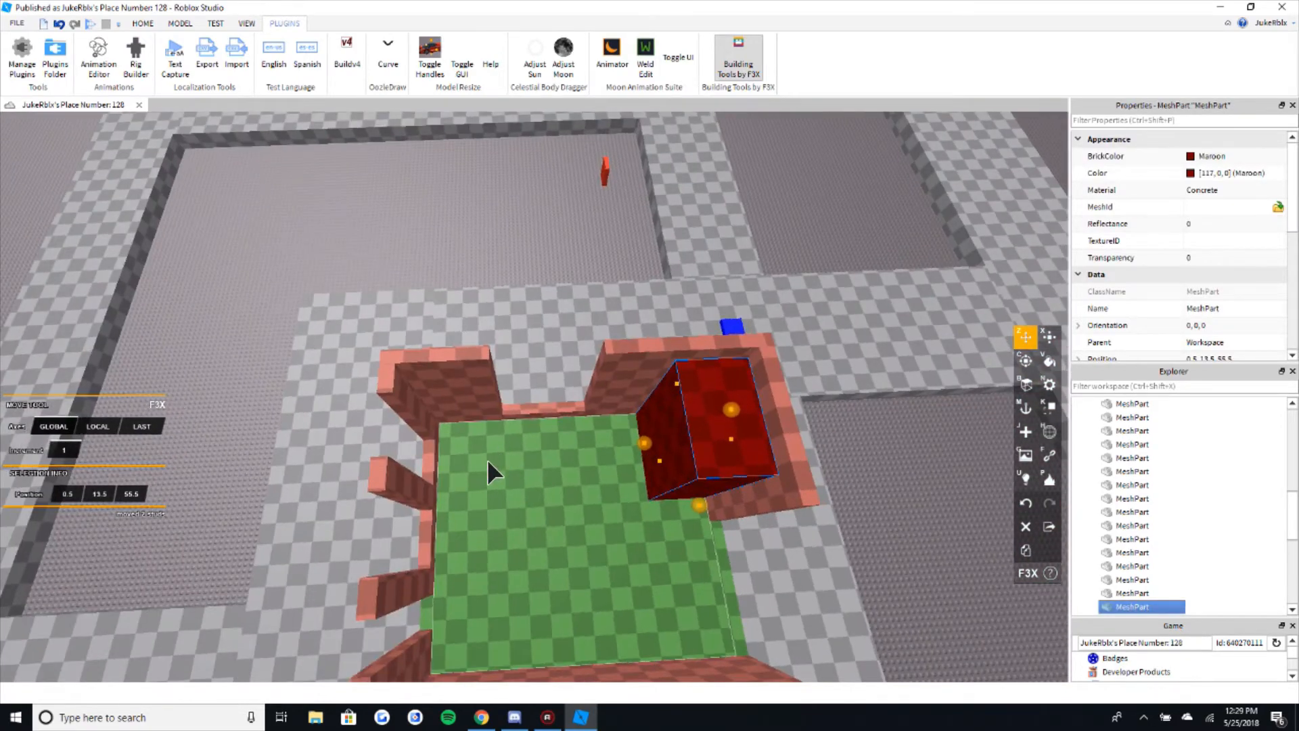
{"action": "key", "text": "a"}
{"action": "right_click_drag", "start_coordinate": [670, 457], "coordinate": [656, 447]}
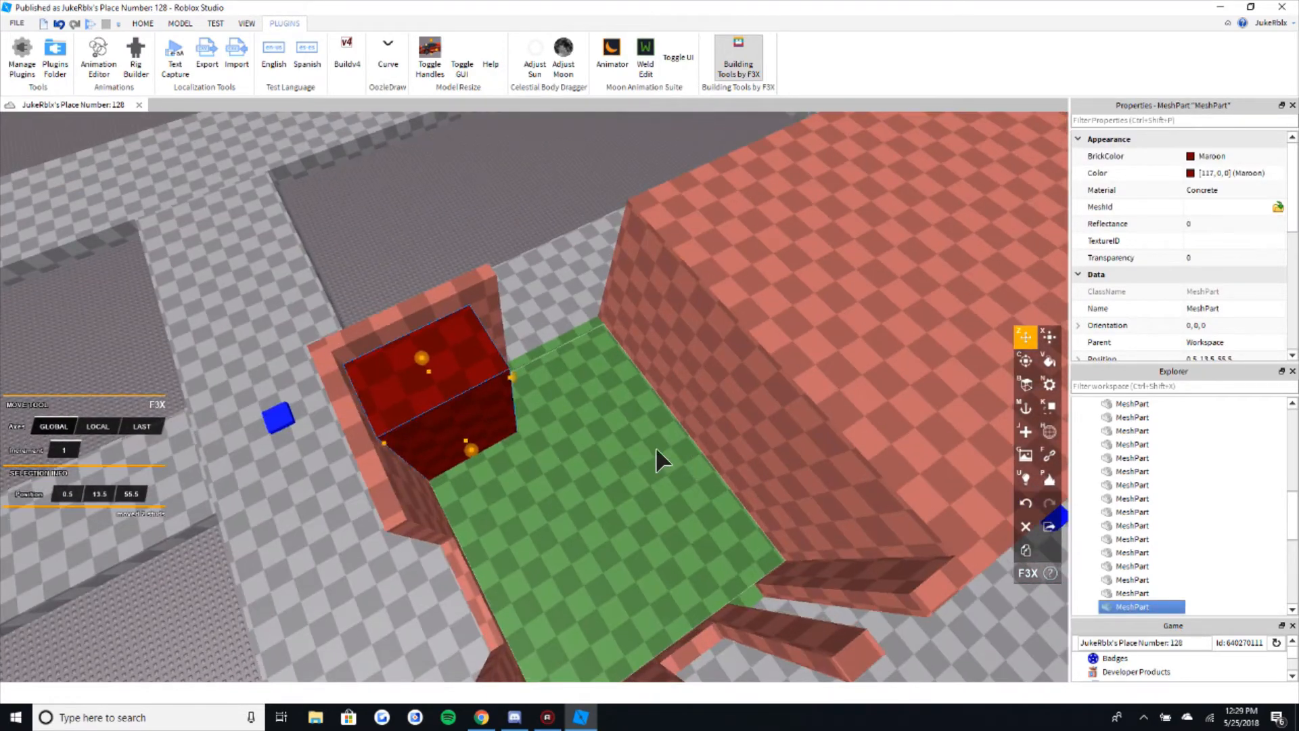
{"action": "key", "text": "x"}
{"action": "left_click_drag", "start_coordinate": [479, 455], "coordinate": [475, 435]}
{"action": "key", "text": "d"}
{"action": "right_click_drag", "start_coordinate": [475, 435], "coordinate": [475, 433]}
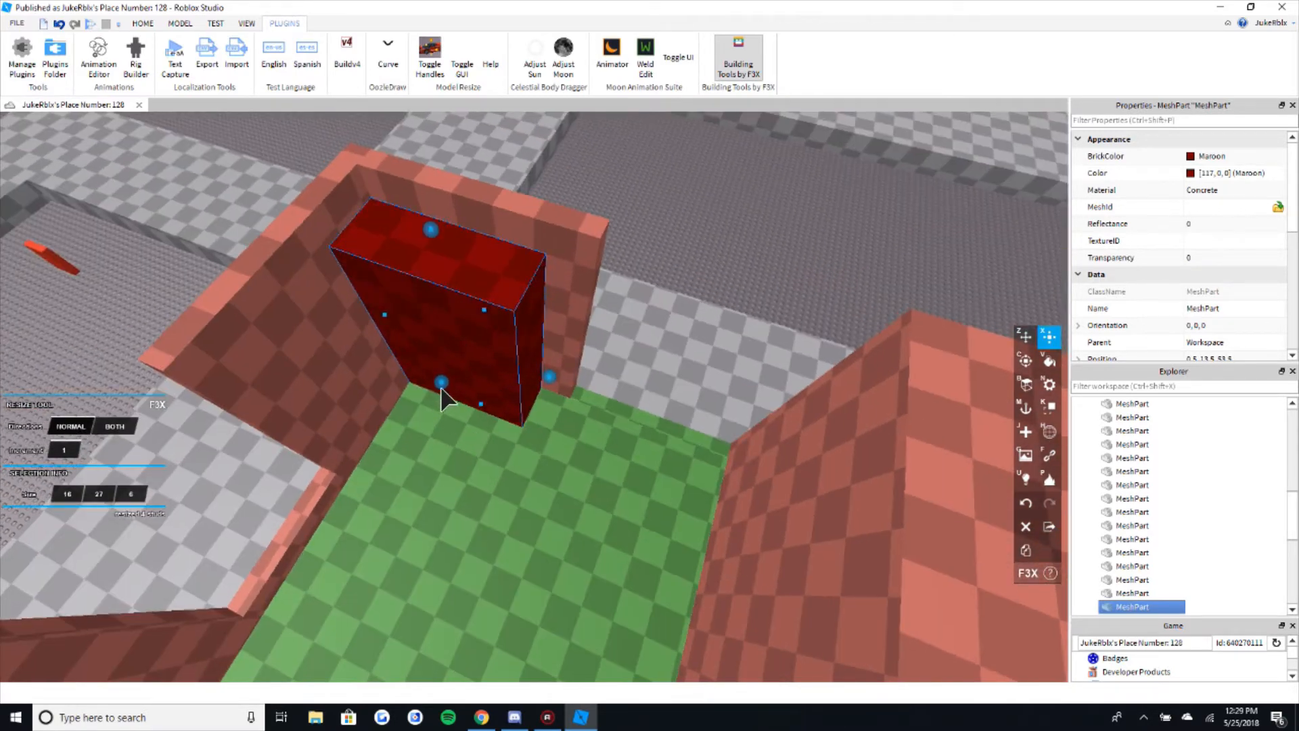
- Duplicate the maroon block and fit the copy along the adjoining tall wall, sized 6 x 27 x 16 studs
{"action": "key", "text": "z"}
{"action": "left_click_drag", "start_coordinate": [443, 387], "coordinate": [421, 445]}
{"action": "key", "text": "x"}
{"action": "left_click_drag", "start_coordinate": [546, 426], "coordinate": [433, 426]}
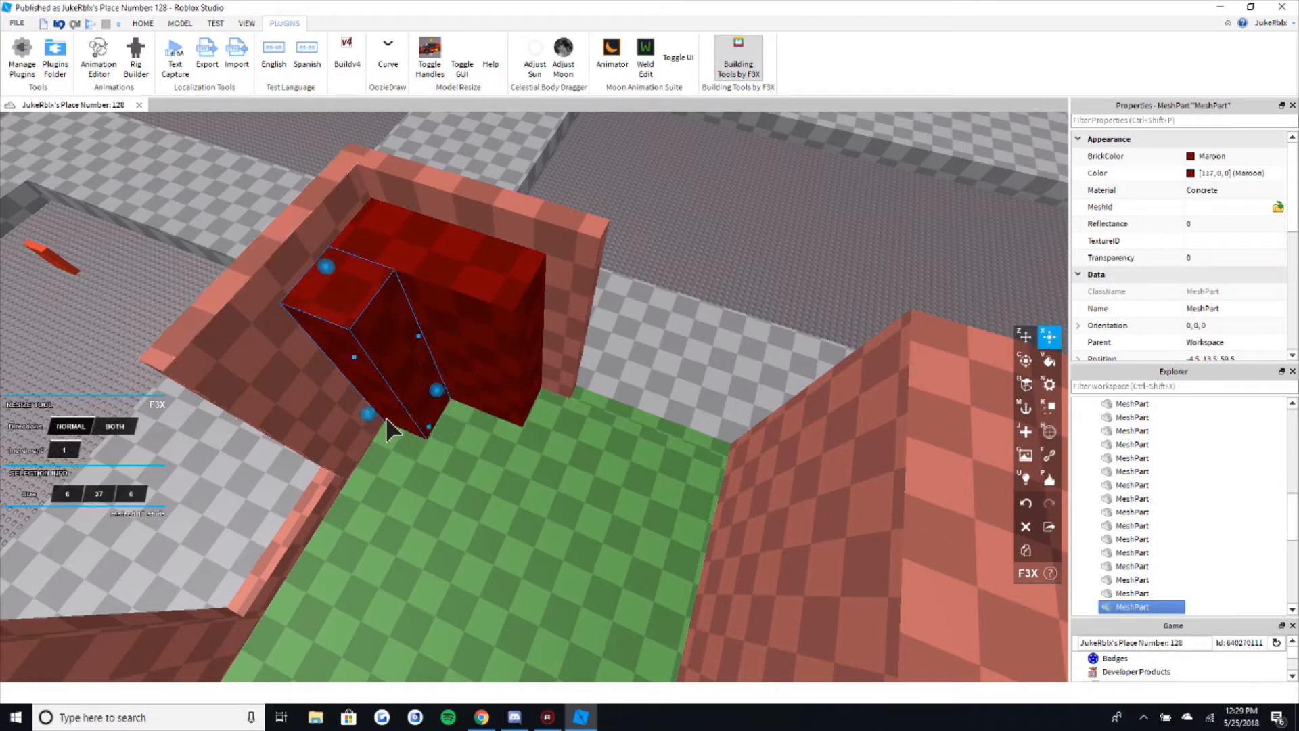
{"action": "left_click_drag", "start_coordinate": [355, 443], "coordinate": [343, 457]}
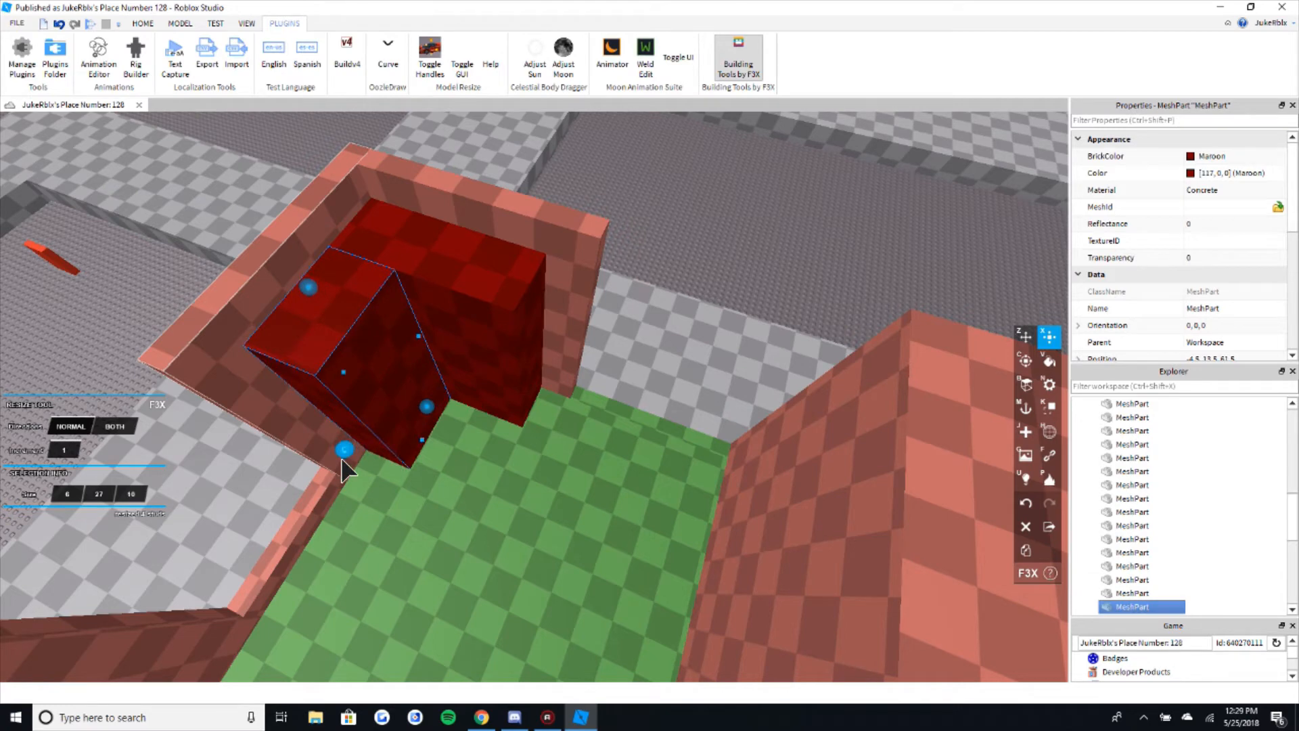
{"action": "scroll", "coordinate": [692, 317], "scroll_direction": "down", "scroll_amount": 5}
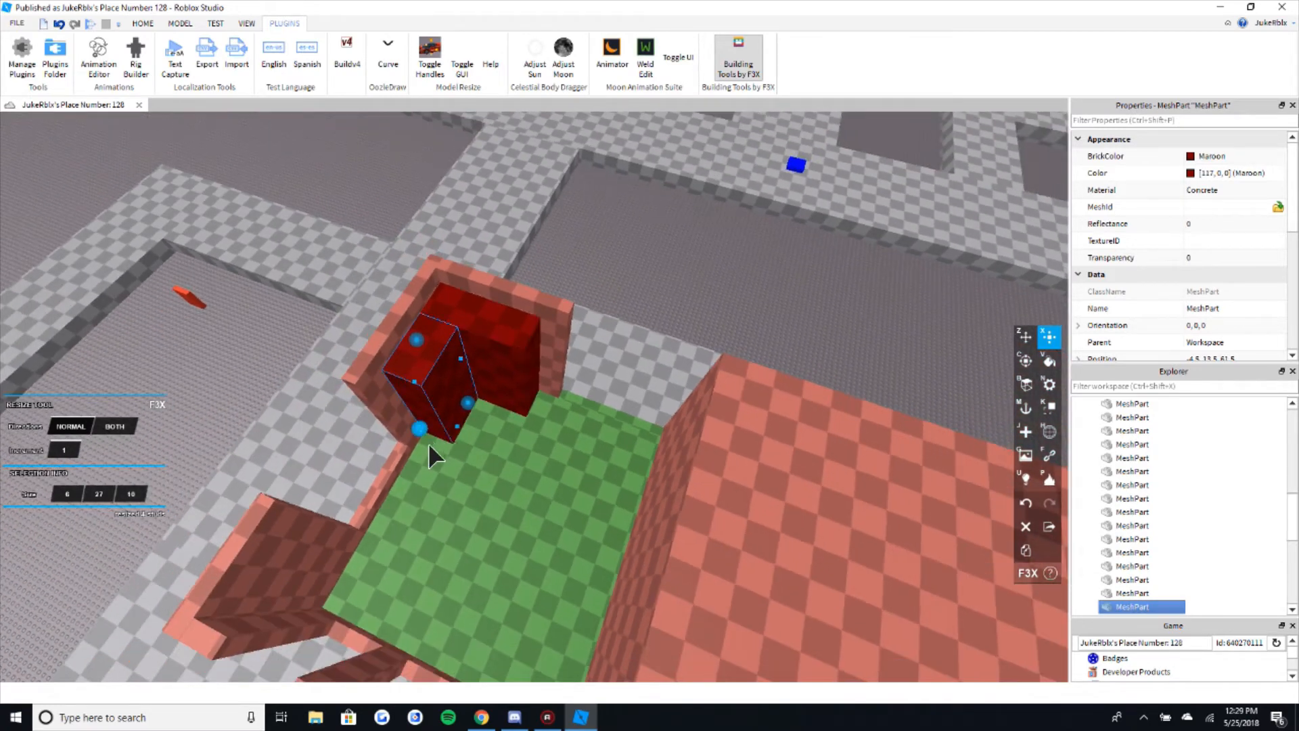
{"action": "left_click_drag", "start_coordinate": [410, 477], "coordinate": [414, 474]}
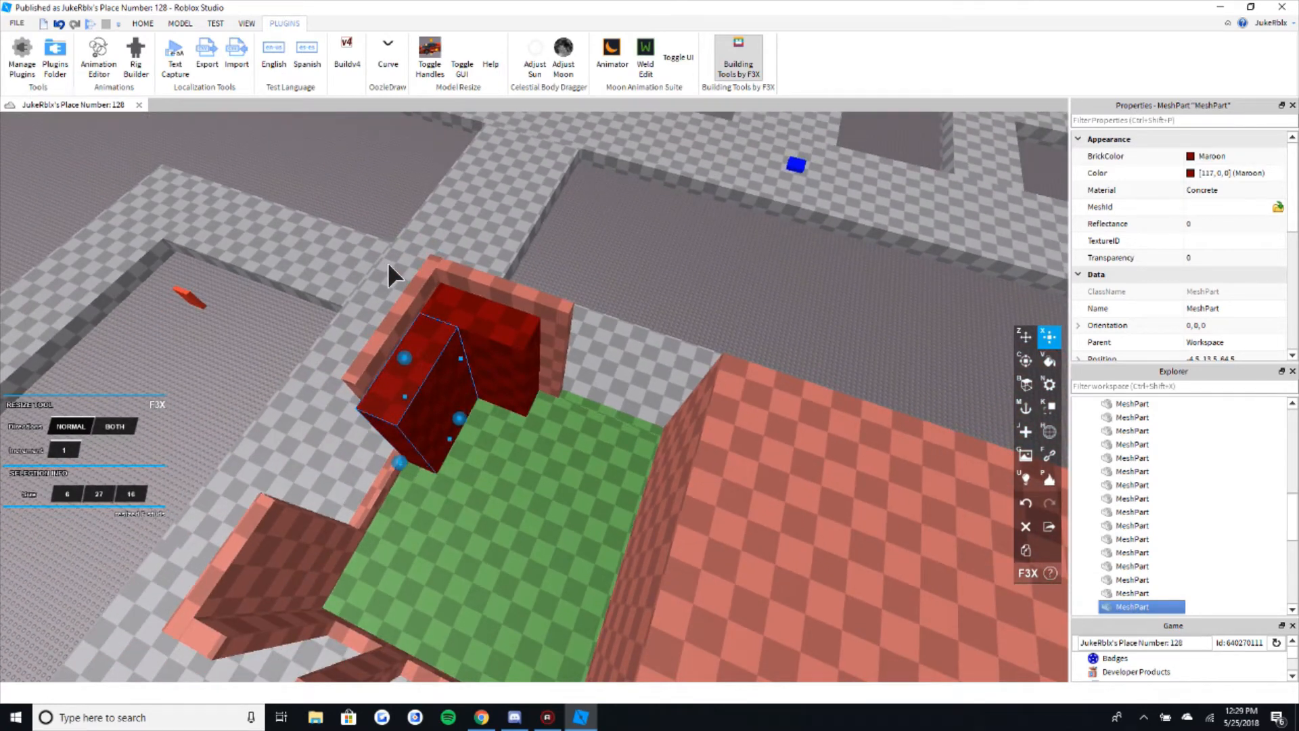
- Duplicate the 16-stud maroon block and place the copy across the yard against the large building's wall
{"action": "left_click", "coordinate": [357, 192]}
{"action": "key", "text": "w"}
{"action": "key", "text": "a"}
{"action": "right_click_drag", "start_coordinate": [718, 369], "coordinate": [721, 370]}
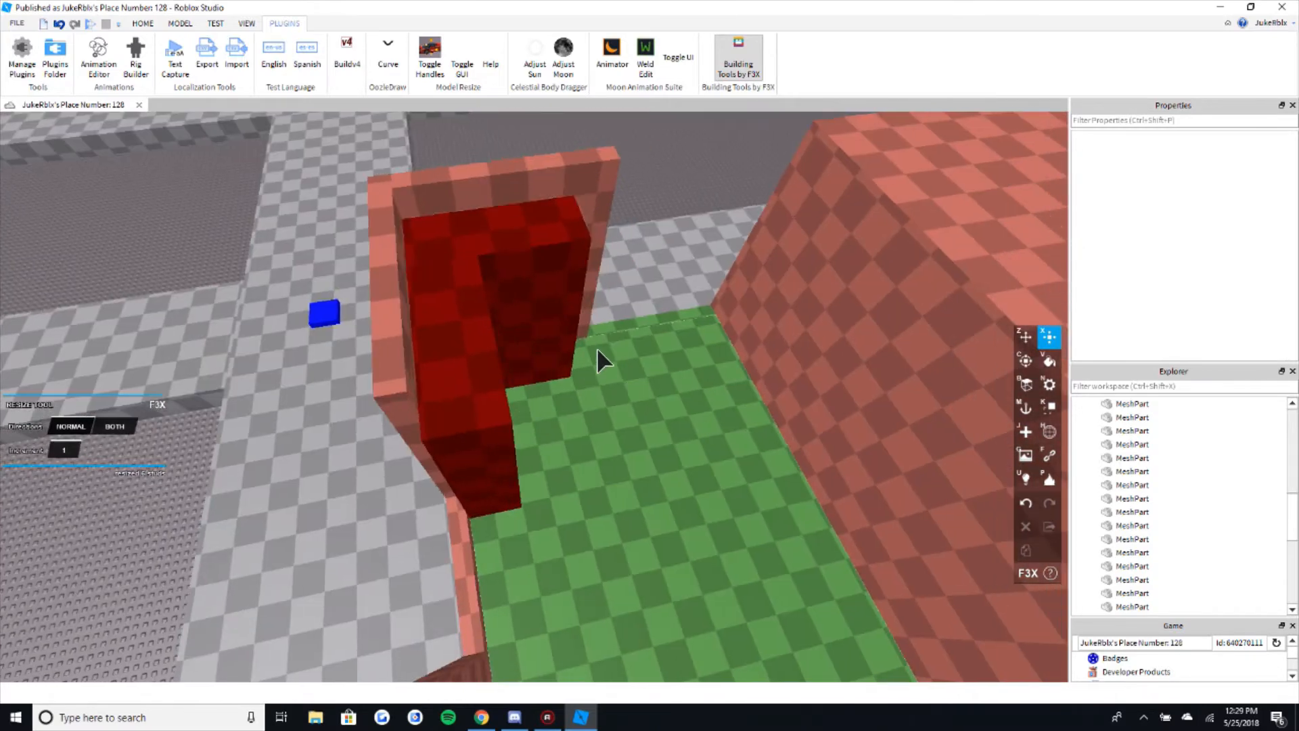
{"action": "right_click_drag", "start_coordinate": [596, 348], "coordinate": [598, 348]}
{"action": "key", "text": "s"}
{"action": "key", "text": "w"}
{"action": "key", "text": "z"}
{"action": "left_click_drag", "start_coordinate": [492, 564], "coordinate": [666, 453]}
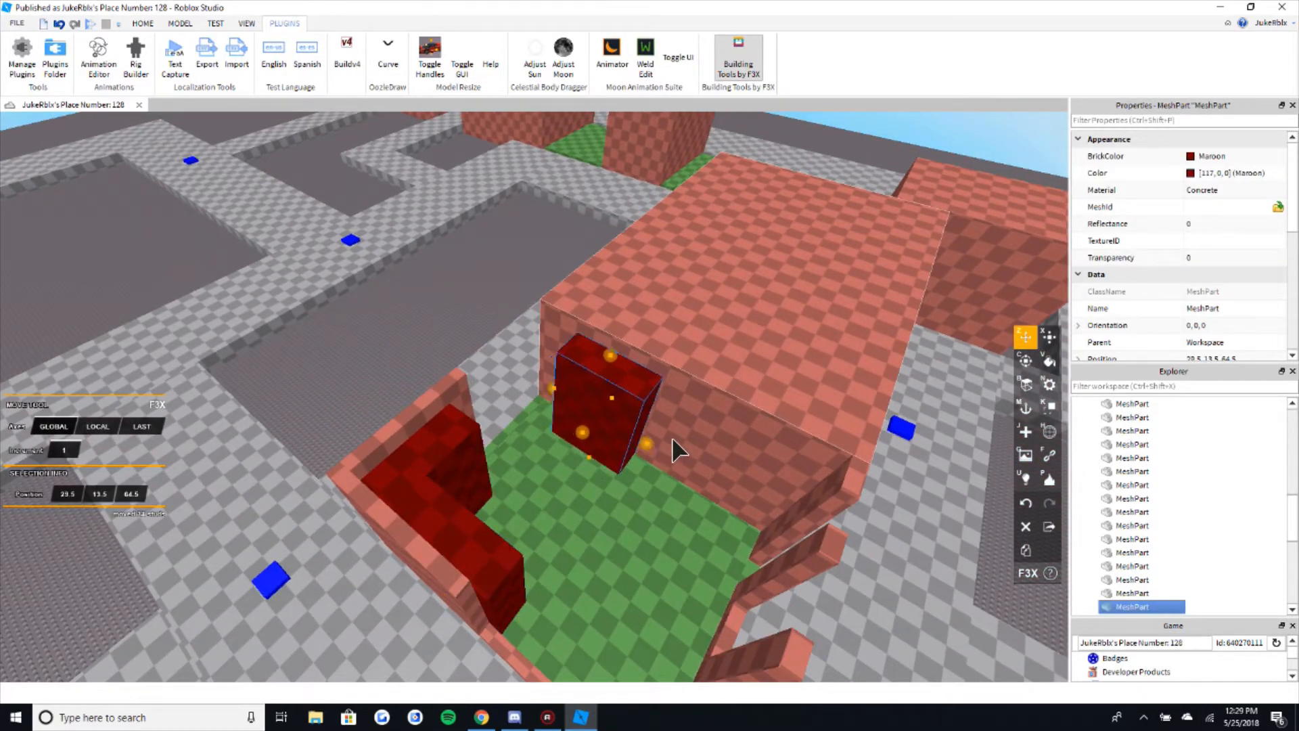
{"action": "left_click_drag", "start_coordinate": [596, 440], "coordinate": [593, 442]}
- Lengthen the maroon block beside the large building along its wall
{"action": "key", "text": "x"}
{"action": "left_click_drag", "start_coordinate": [673, 467], "coordinate": [699, 481]}
{"action": "right_click_drag", "start_coordinate": [699, 481], "coordinate": [700, 478]}
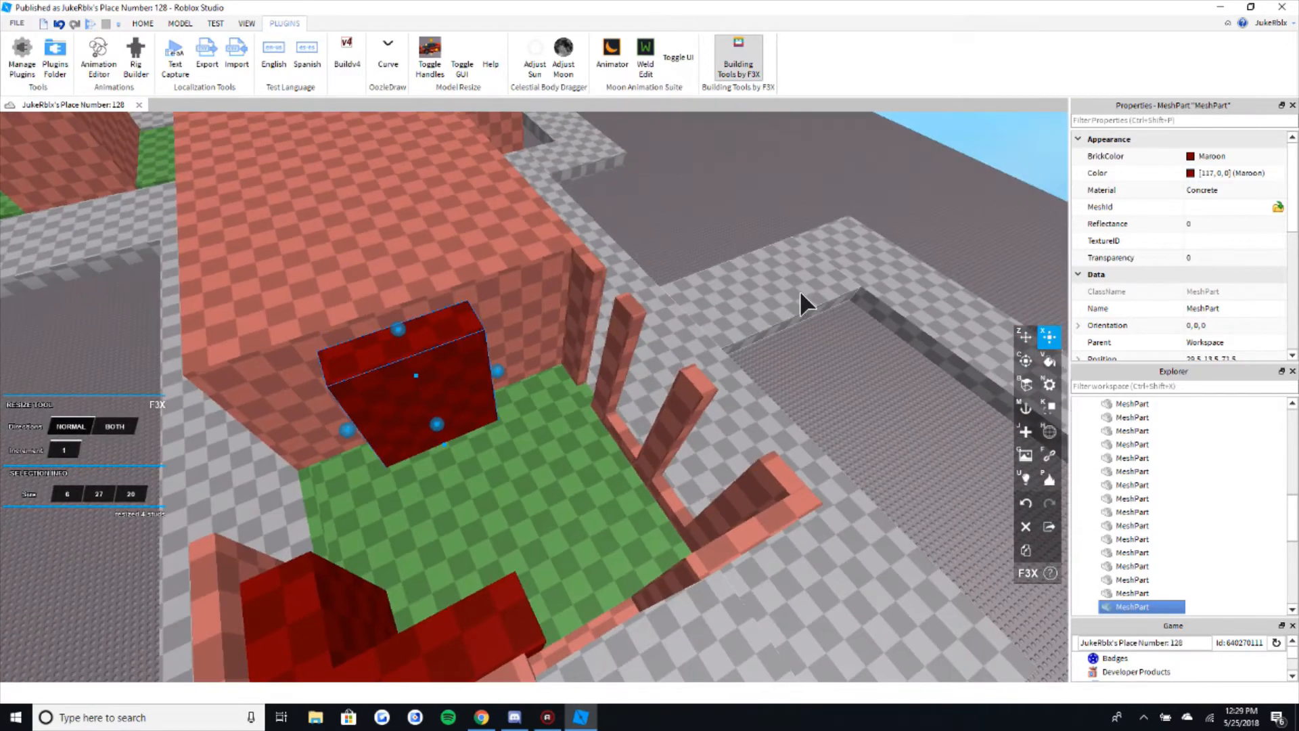
{"action": "left_click", "coordinate": [745, 199]}
- Duplicate the 16-stud maroon block and position the copy beside the thin pillar at the yard's windowed side
{"action": "right_click_drag", "start_coordinate": [720, 317], "coordinate": [716, 318]}
{"action": "key", "text": "w"}
{"action": "right_click_drag", "start_coordinate": [635, 349], "coordinate": [637, 350]}
{"action": "right_click_drag", "start_coordinate": [745, 483], "coordinate": [746, 485]}
{"action": "left_click", "coordinate": [746, 517]}
{"action": "key", "text": "z"}
{"action": "left_click_drag", "start_coordinate": [680, 440], "coordinate": [477, 386]}
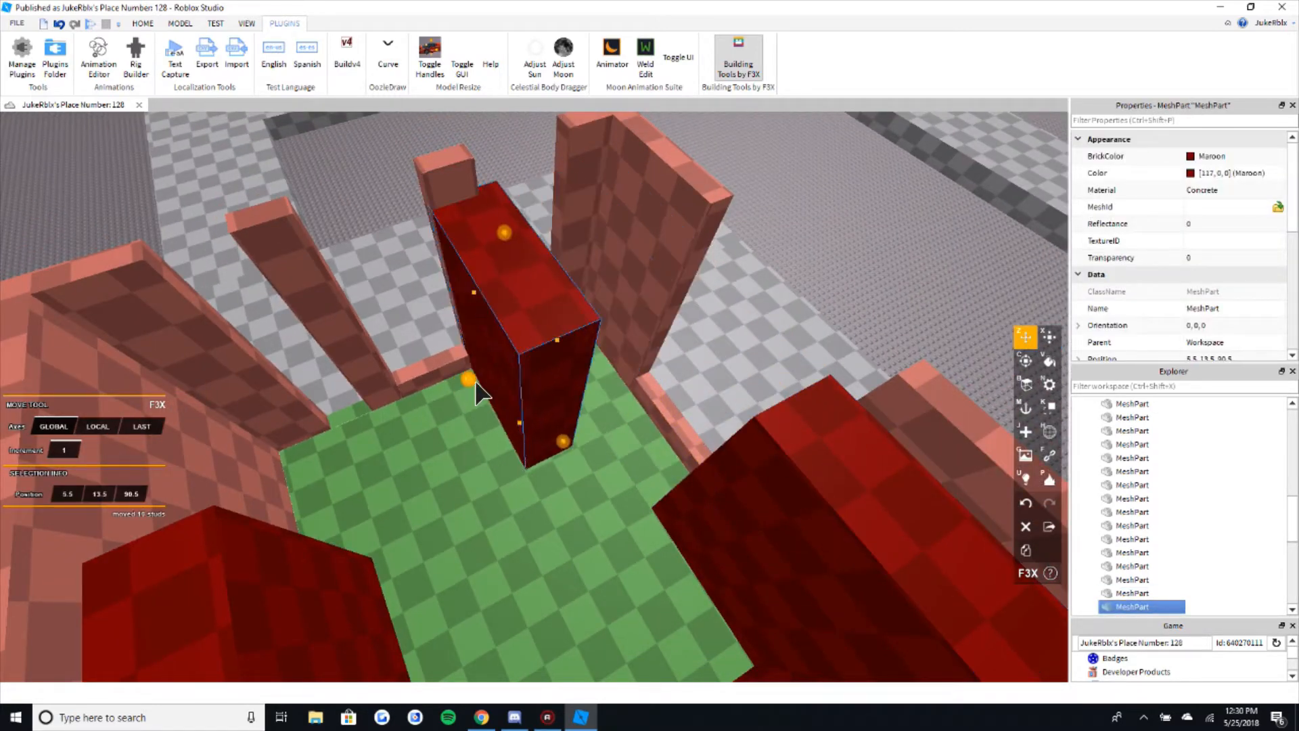
{"action": "left_click_drag", "start_coordinate": [504, 279], "coordinate": [494, 315]}
- Shrink the maroon block beside the thin pillar to a low piece measuring 4 x 8 x 12 studs
{"action": "key", "text": "x"}
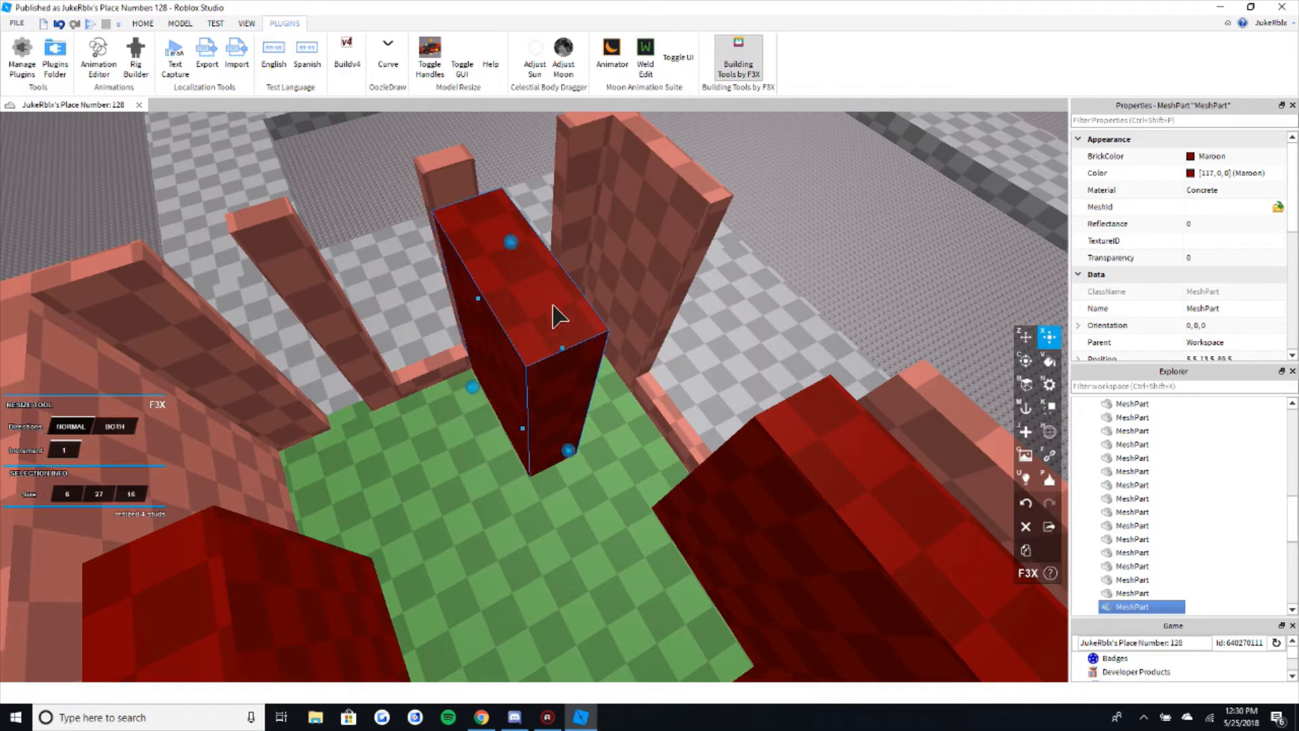
{"action": "left_click_drag", "start_coordinate": [571, 367], "coordinate": [557, 373]}
{"action": "right_click_drag", "start_coordinate": [579, 429], "coordinate": [581, 414]}
{"action": "left_click_drag", "start_coordinate": [388, 141], "coordinate": [449, 453]}
{"action": "right_click_drag", "start_coordinate": [488, 476], "coordinate": [555, 398]}
{"action": "left_click", "coordinate": [544, 499]}
{"action": "left_click", "coordinate": [547, 416]}
{"action": "scroll", "coordinate": [556, 406], "scroll_direction": "down", "scroll_amount": 3}
{"action": "left_click", "coordinate": [569, 206]}
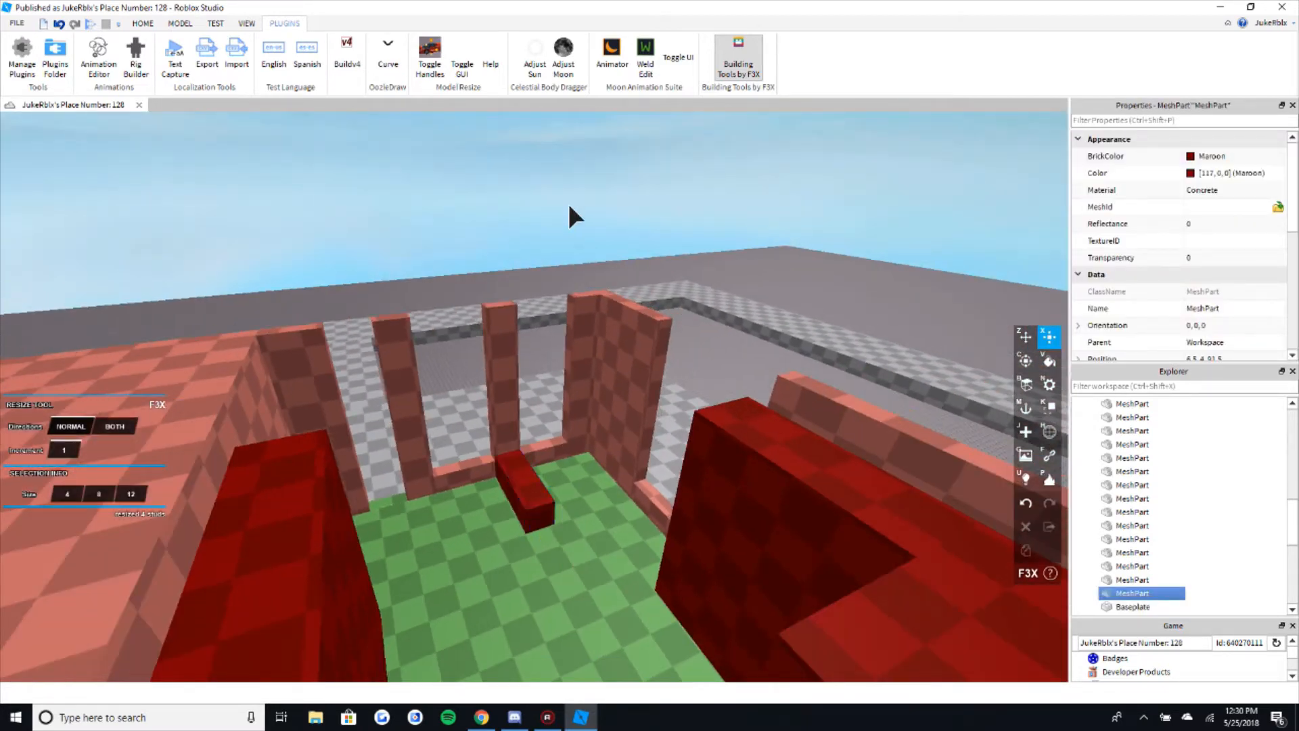
- Examine the furnished yard and its surroundings from several heights
{"action": "scroll", "coordinate": [575, 230], "scroll_direction": "down", "scroll_amount": 5}
{"action": "right_click_drag", "start_coordinate": [569, 206], "coordinate": [575, 231]}
{"action": "scroll", "coordinate": [574, 335], "scroll_direction": "up", "scroll_amount": 3}
{"action": "right_click_drag", "start_coordinate": [574, 337], "coordinate": [583, 396]}
{"action": "scroll", "coordinate": [556, 429], "scroll_direction": "down", "scroll_amount": 5}
{"action": "right_click_drag", "start_coordinate": [697, 460], "coordinate": [707, 476]}
{"action": "scroll", "coordinate": [710, 484], "scroll_direction": "down", "scroll_amount": 4}
{"action": "scroll", "coordinate": [711, 484], "scroll_direction": "up", "scroll_amount": 3}
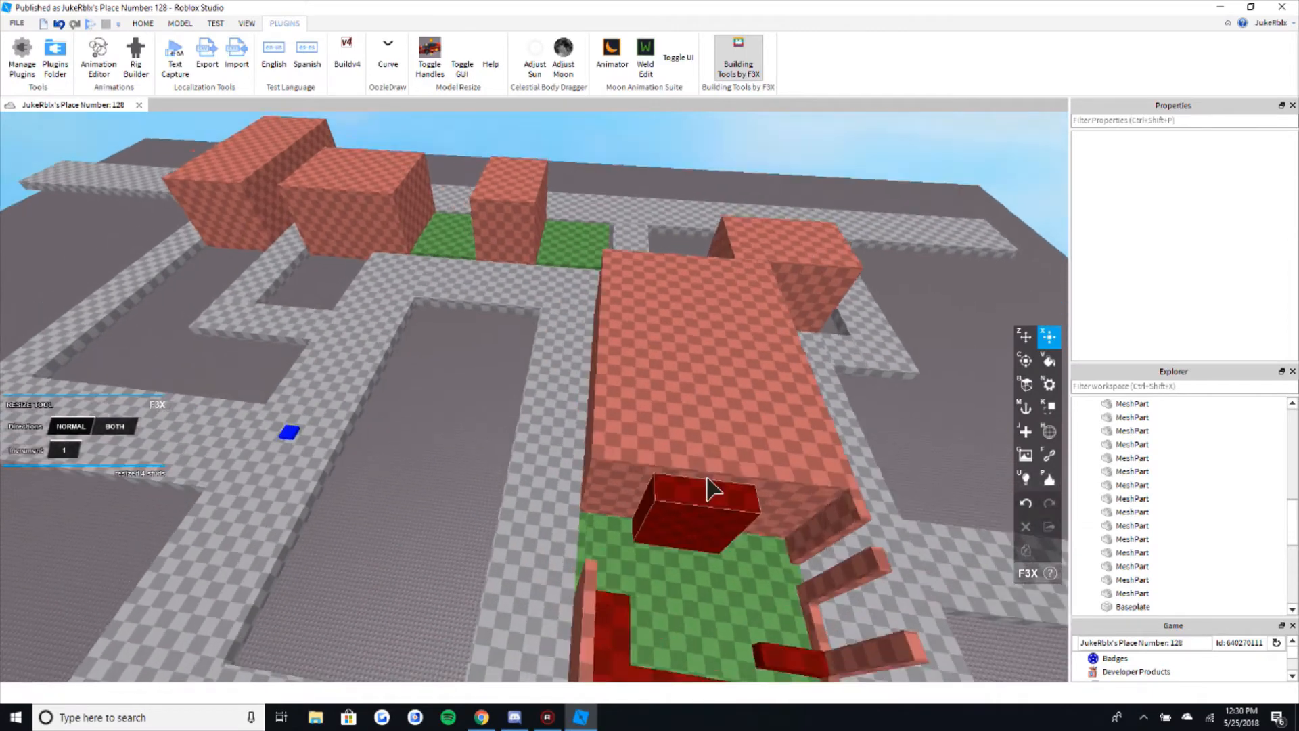
- Duplicate the narrow terra cotta building between the green lawns and place the copy across the path, against the neighbouring building
{"action": "key", "text": "w"}
{"action": "key", "text": "e"}
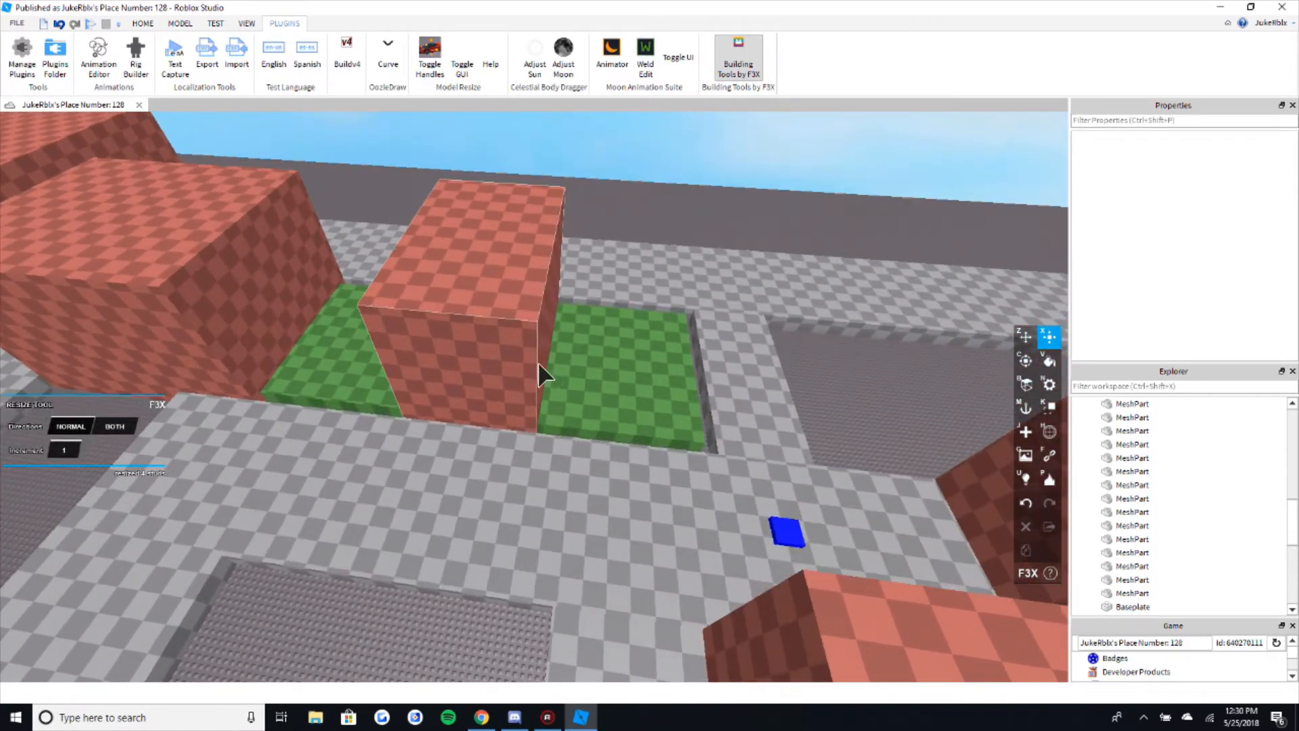
{"action": "key", "text": "z"}
{"action": "left_click", "coordinate": [533, 356]}
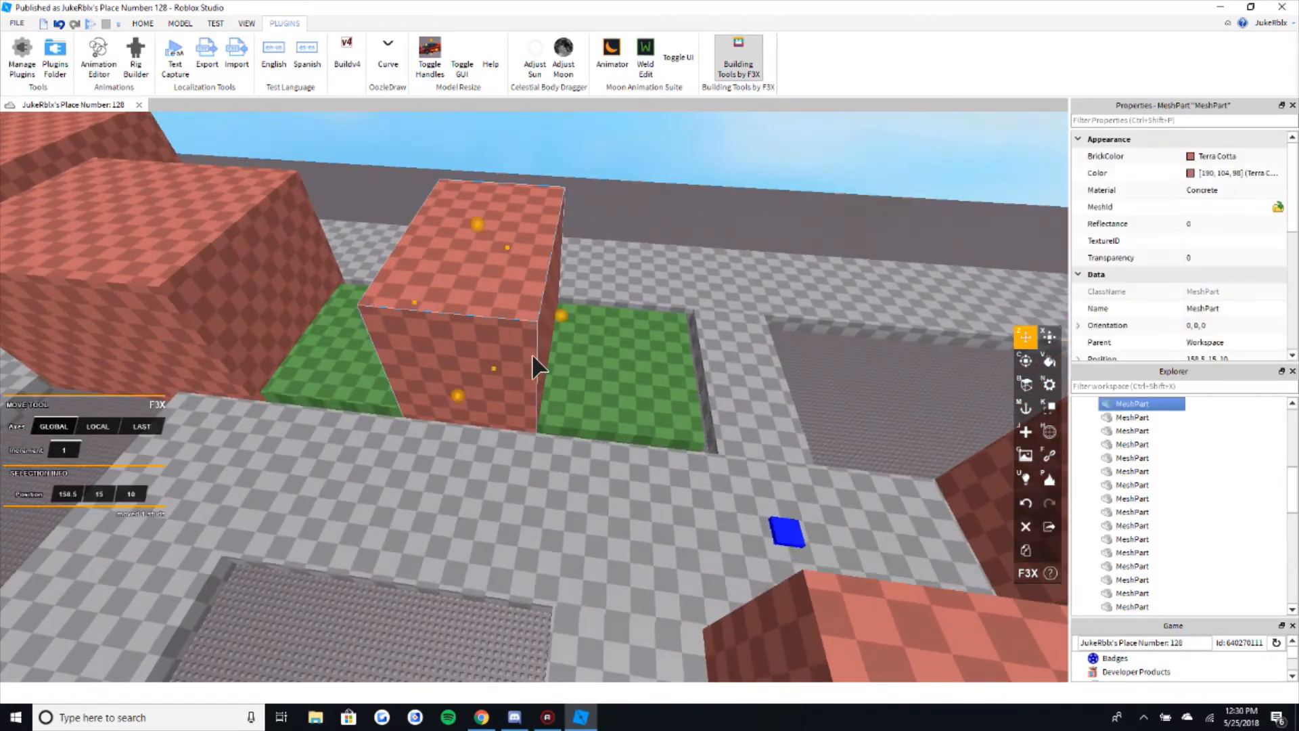
{"action": "key", "text": "d"}
{"action": "scroll", "coordinate": [589, 387], "scroll_direction": "down", "scroll_amount": 4}
{"action": "scroll", "coordinate": [590, 389], "scroll_direction": "up", "scroll_amount": 3}
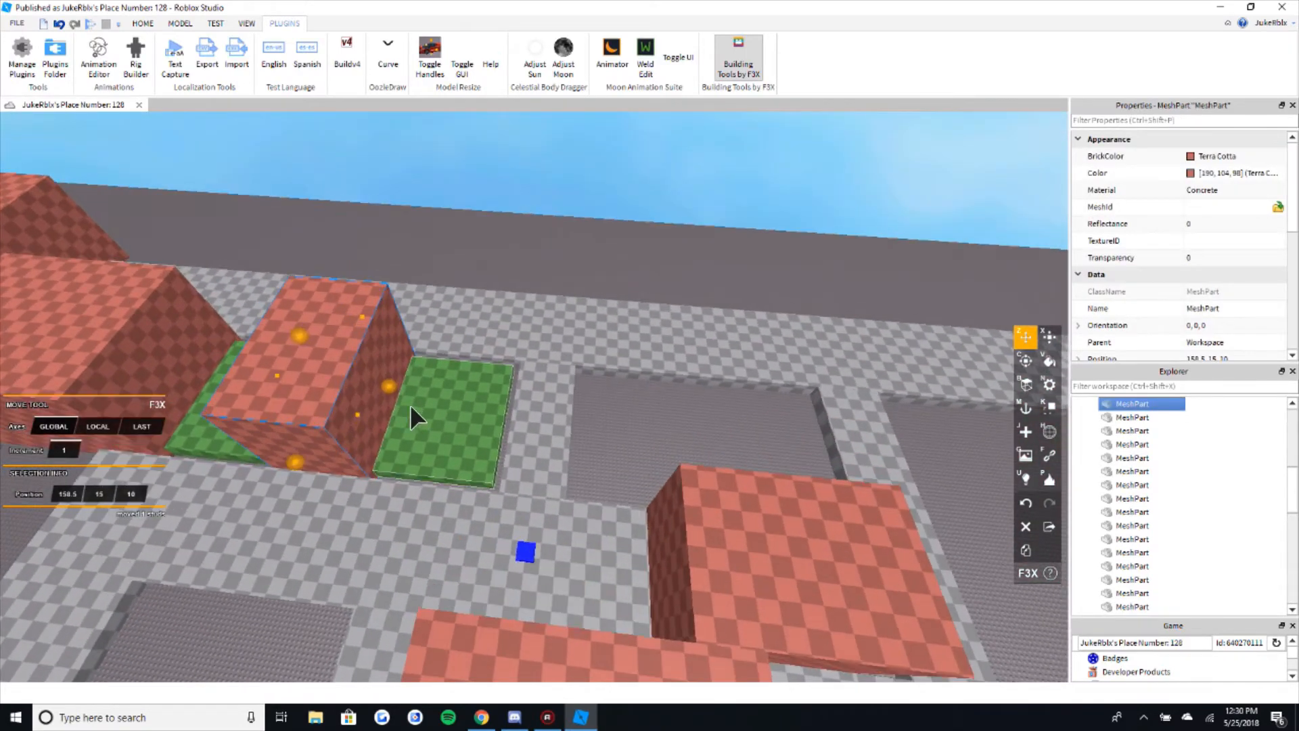
{"action": "key", "text": "shift+c"}
{"action": "left_click_drag", "start_coordinate": [389, 386], "coordinate": [706, 402]}
{"action": "key", "text": "w"}
{"action": "key", "text": "a"}
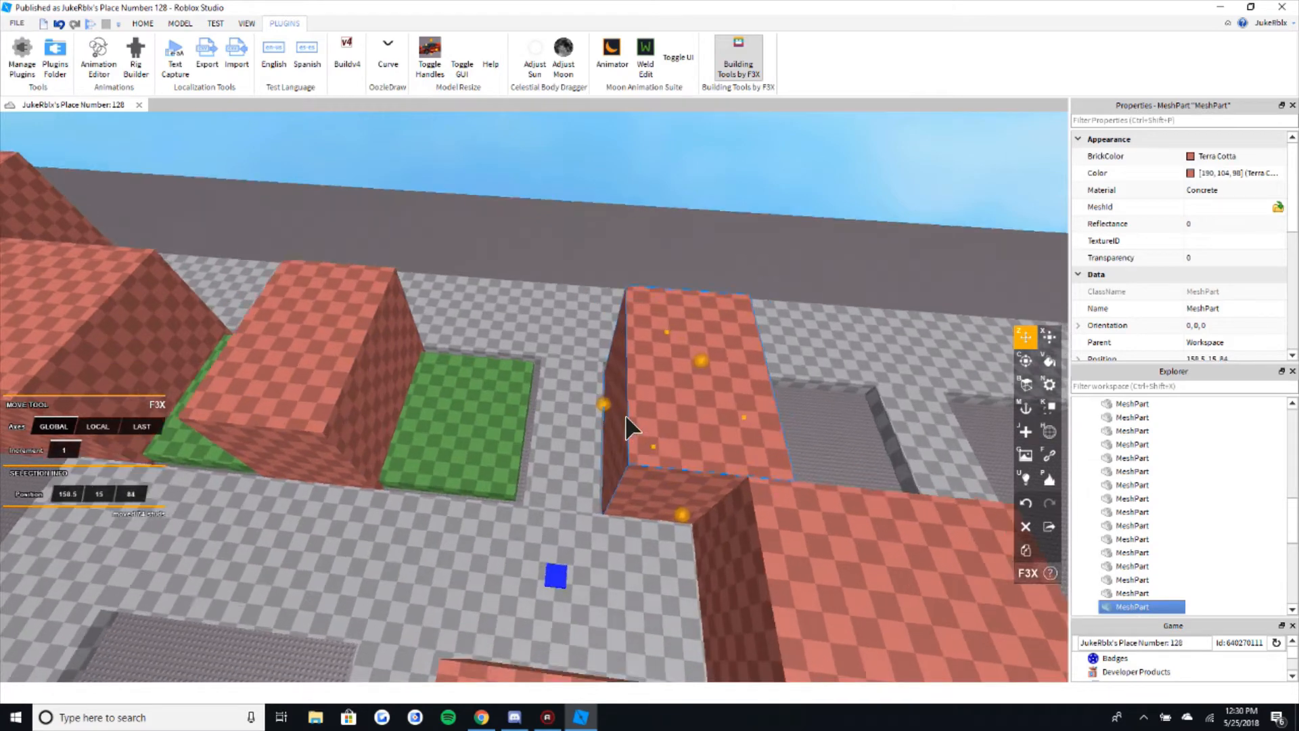
{"action": "left_click_drag", "start_coordinate": [634, 419], "coordinate": [593, 432]}
- Widen the copied terra cotta building toward the map's outer path
{"action": "key", "text": "d"}
{"action": "scroll", "coordinate": [646, 416], "scroll_direction": "down", "scroll_amount": 4}
{"action": "key", "text": "x"}
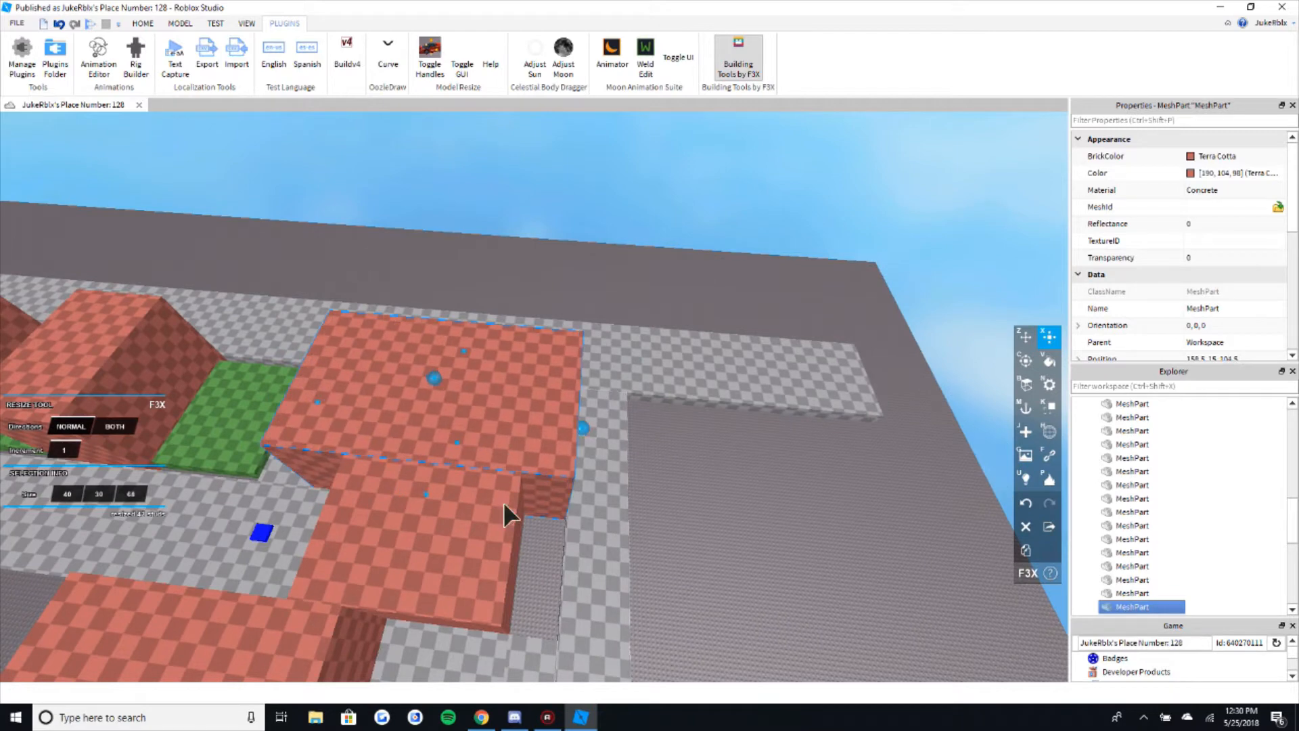
- Widen the adjoining smaller terra cotta building to 49 studs so its side lines up with the enlarged copy
{"action": "left_click", "coordinate": [503, 501]}
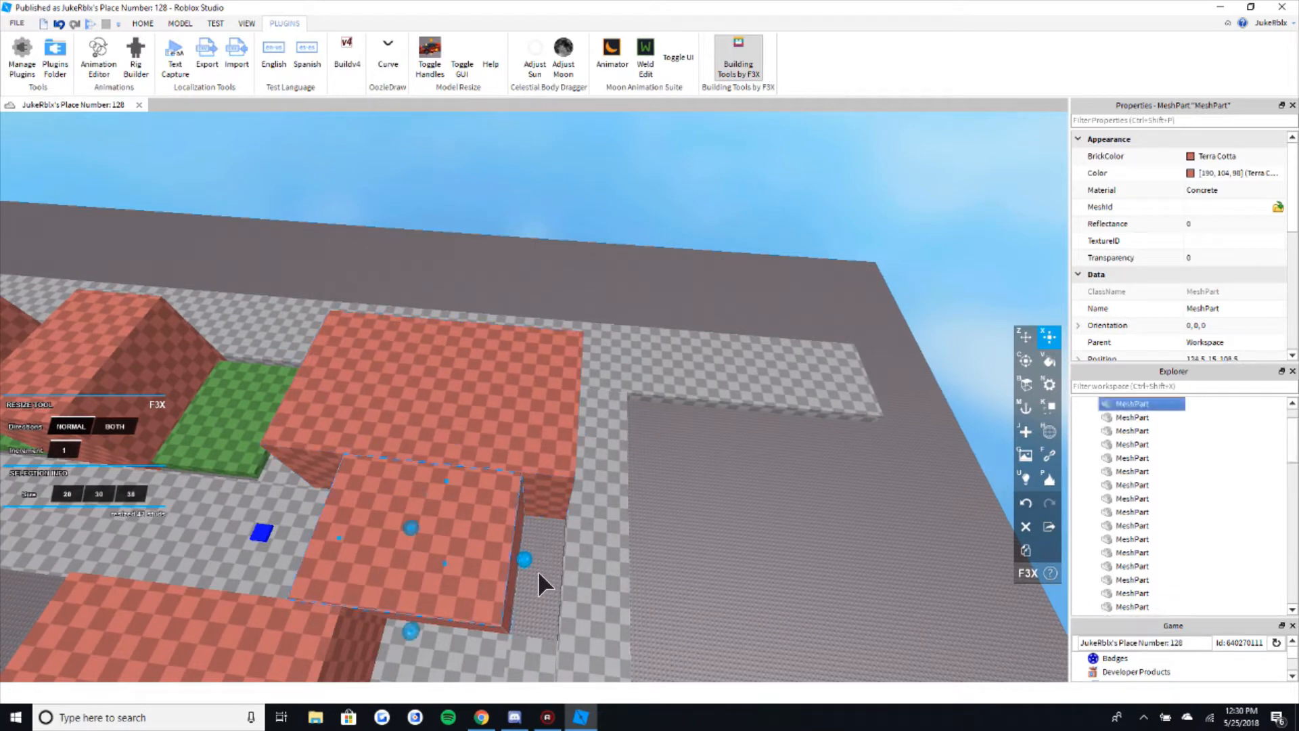
{"action": "left_click_drag", "start_coordinate": [538, 571], "coordinate": [589, 575]}
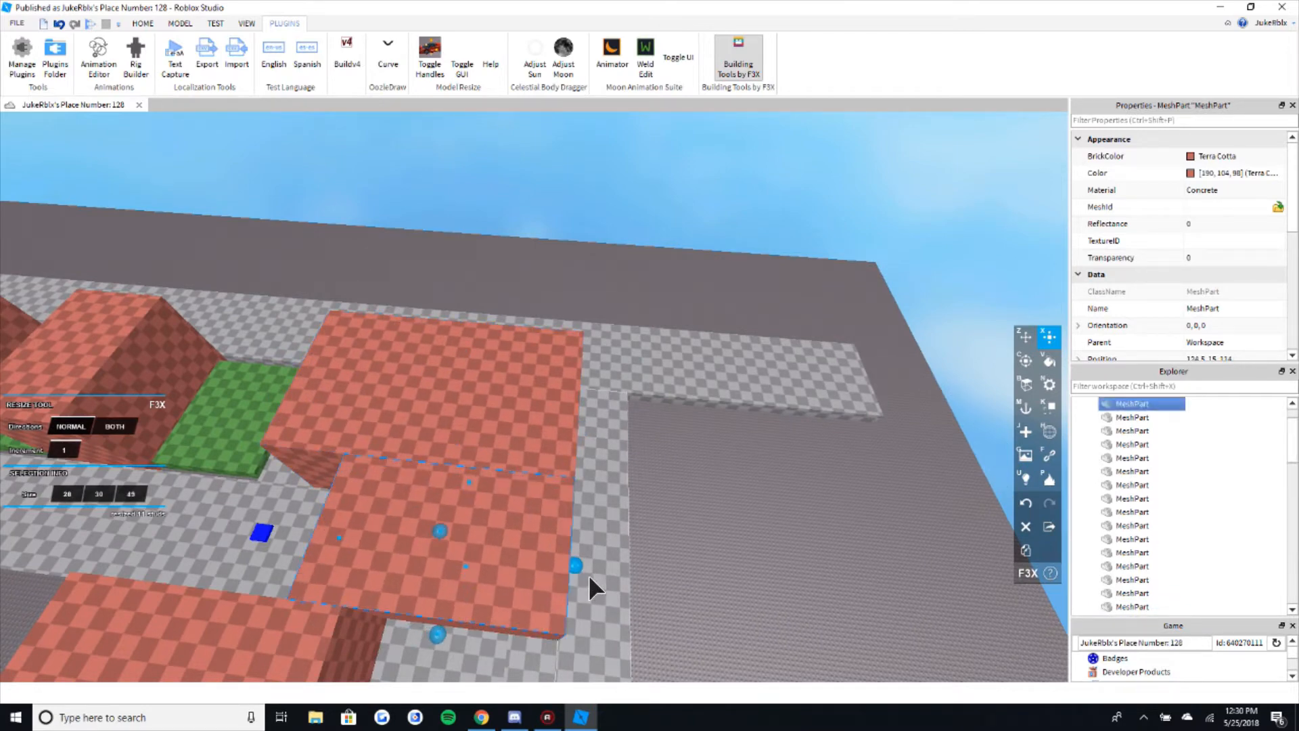
{"action": "left_click", "coordinate": [783, 533]}
- Survey the whole map's paths, buildings and markers from above
{"action": "key", "text": "d"}
{"action": "right_click_drag", "start_coordinate": [784, 532], "coordinate": [801, 492]}
{"action": "key", "text": "s"}
{"action": "key", "text": "a"}
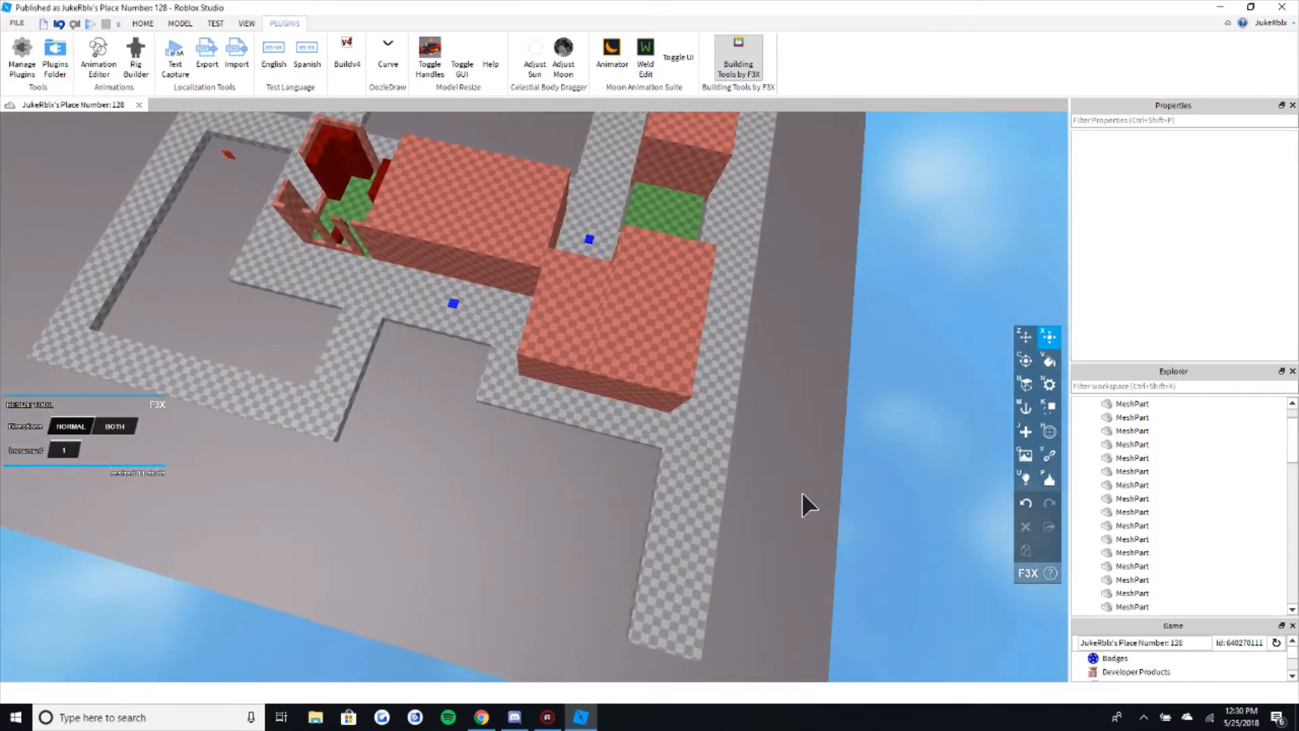
{"action": "key", "text": "w"}
{"action": "right_click_drag", "start_coordinate": [783, 395], "coordinate": [758, 406]}
{"action": "key", "text": "s"}
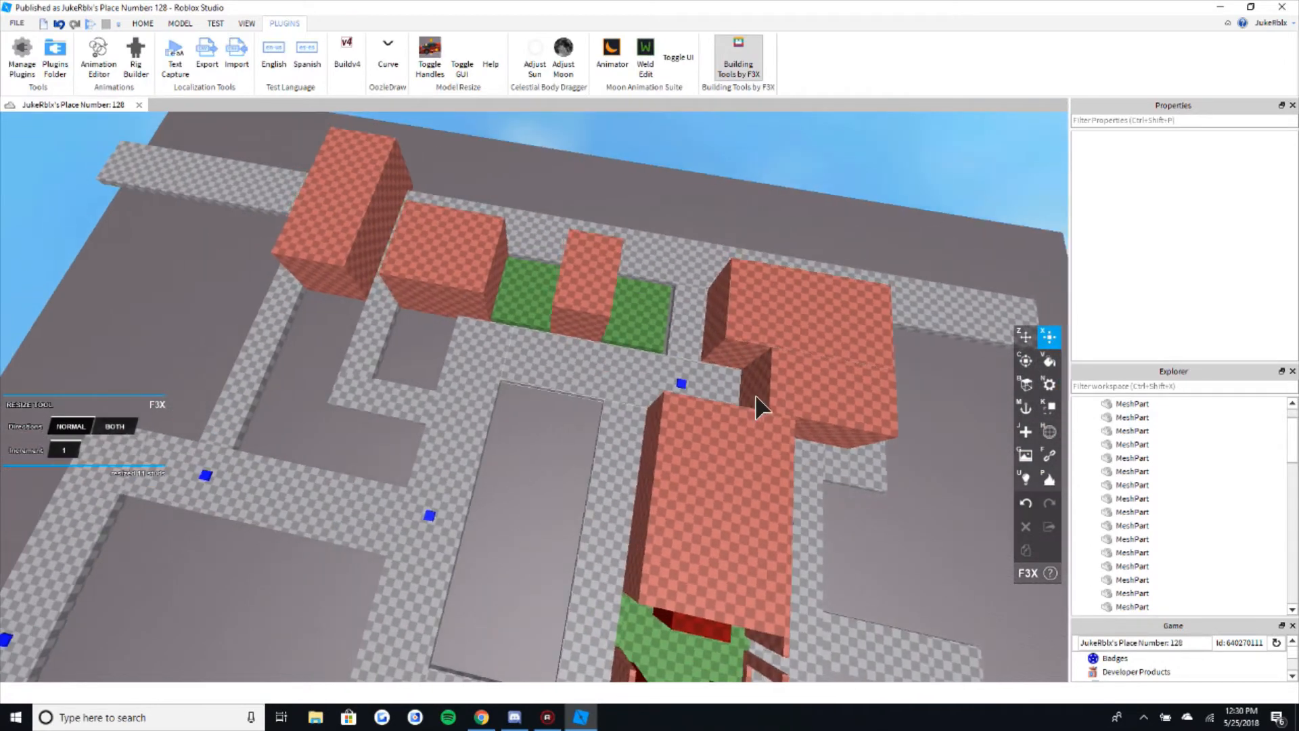
{"action": "scroll", "coordinate": [756, 400], "scroll_direction": "down", "scroll_amount": 3}
{"action": "key", "text": "d"}
{"action": "key", "text": "z"}
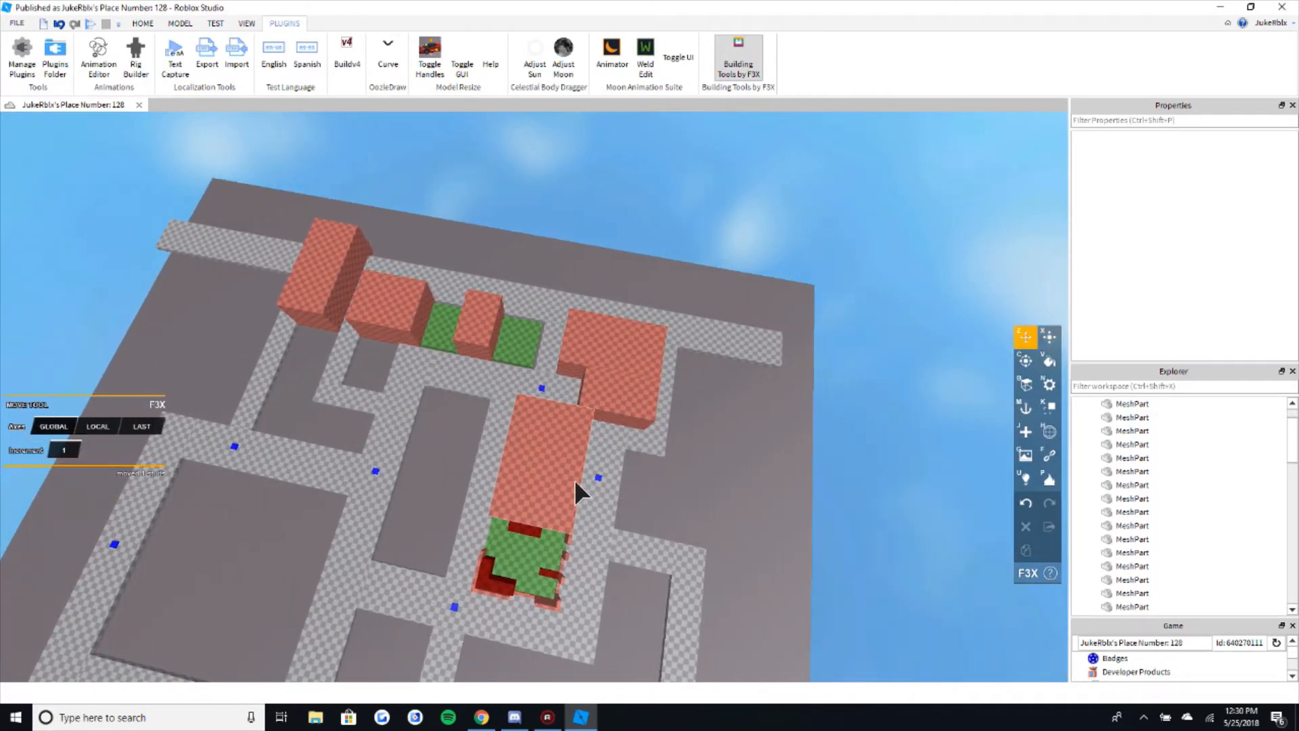
- Duplicate the open building's green floor and place the copy in the empty plot across the path, near the red marker
{"action": "left_click", "coordinate": [578, 492]}
{"action": "left_click", "coordinate": [677, 482]}
{"action": "right_click_drag", "start_coordinate": [684, 489], "coordinate": [464, 488]}
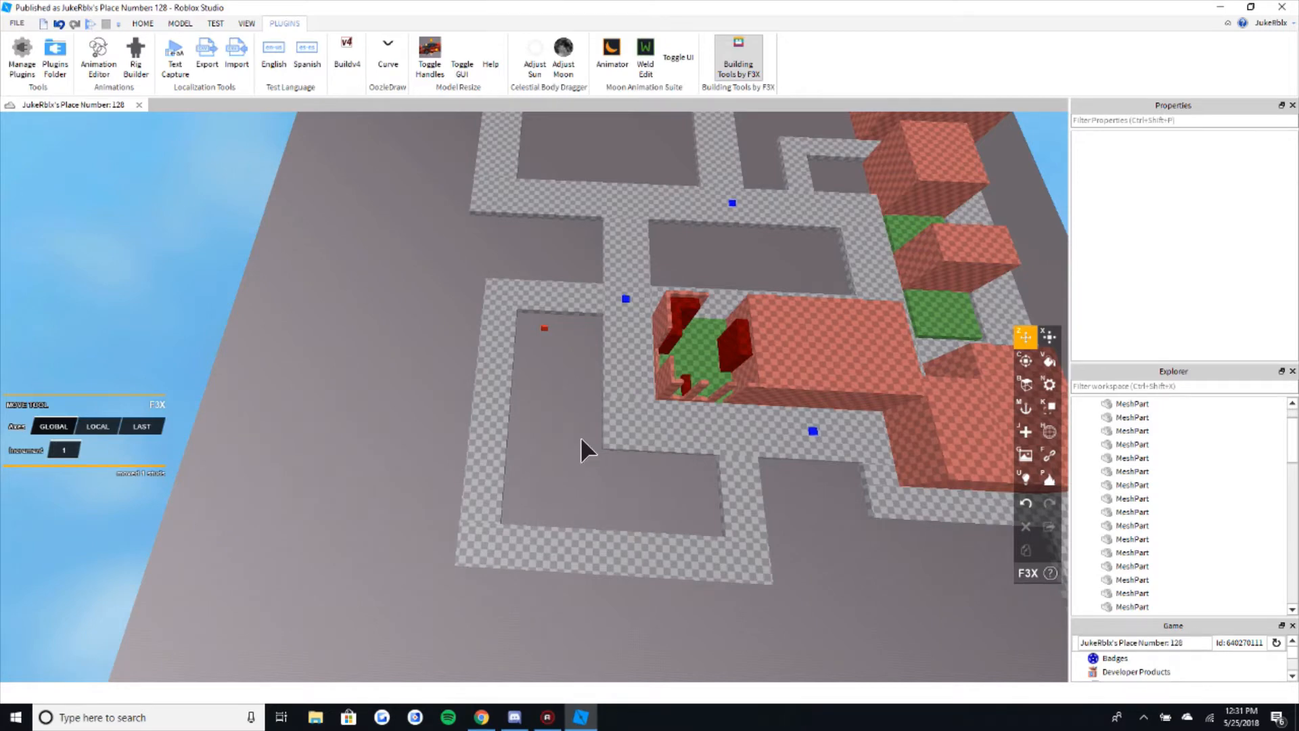
{"action": "scroll", "coordinate": [701, 405], "scroll_direction": "up", "scroll_amount": 1}
{"action": "left_click", "coordinate": [717, 376]}
{"action": "scroll", "coordinate": [717, 366], "scroll_direction": "up", "scroll_amount": 4}
{"action": "key", "text": "shift+c"}
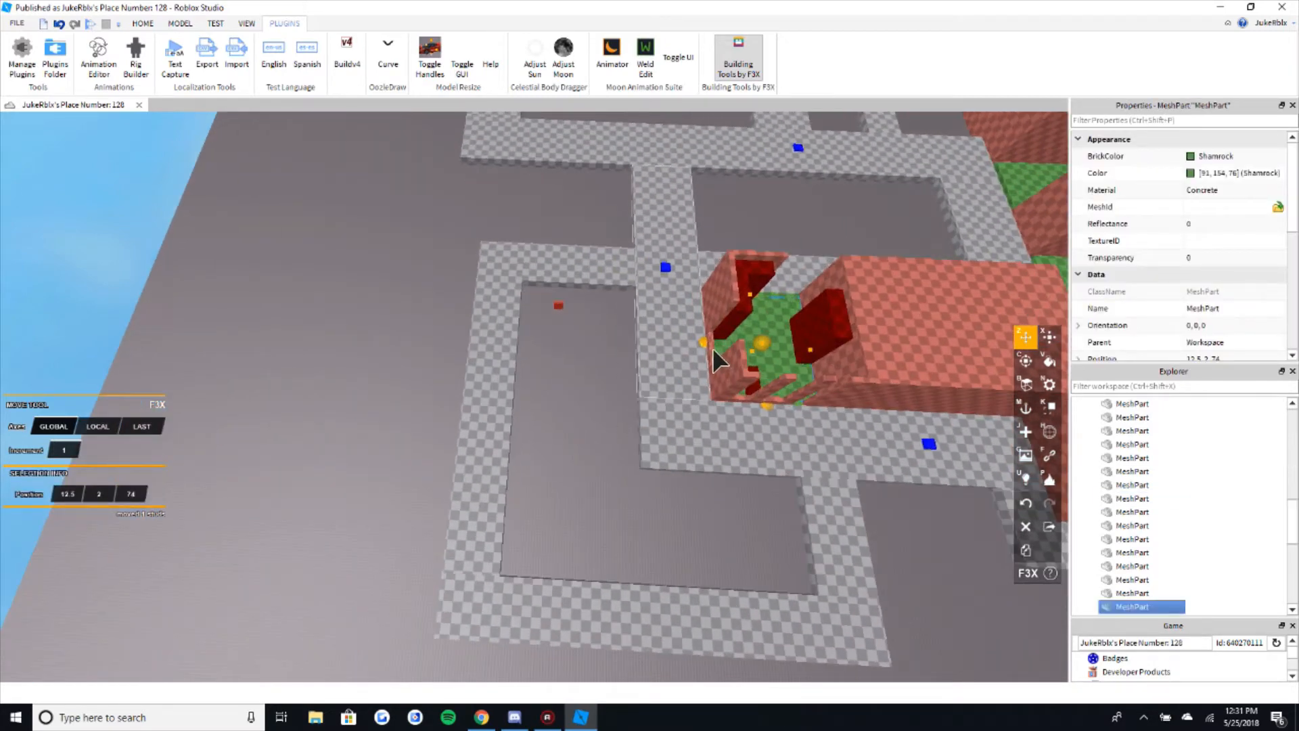
{"action": "left_click_drag", "start_coordinate": [717, 366], "coordinate": [610, 483]}
- Resize the copied green lawn to 50 by 30 studs so it spans the plot between the paths
{"action": "key", "text": "x"}
{"action": "key", "text": "z"}
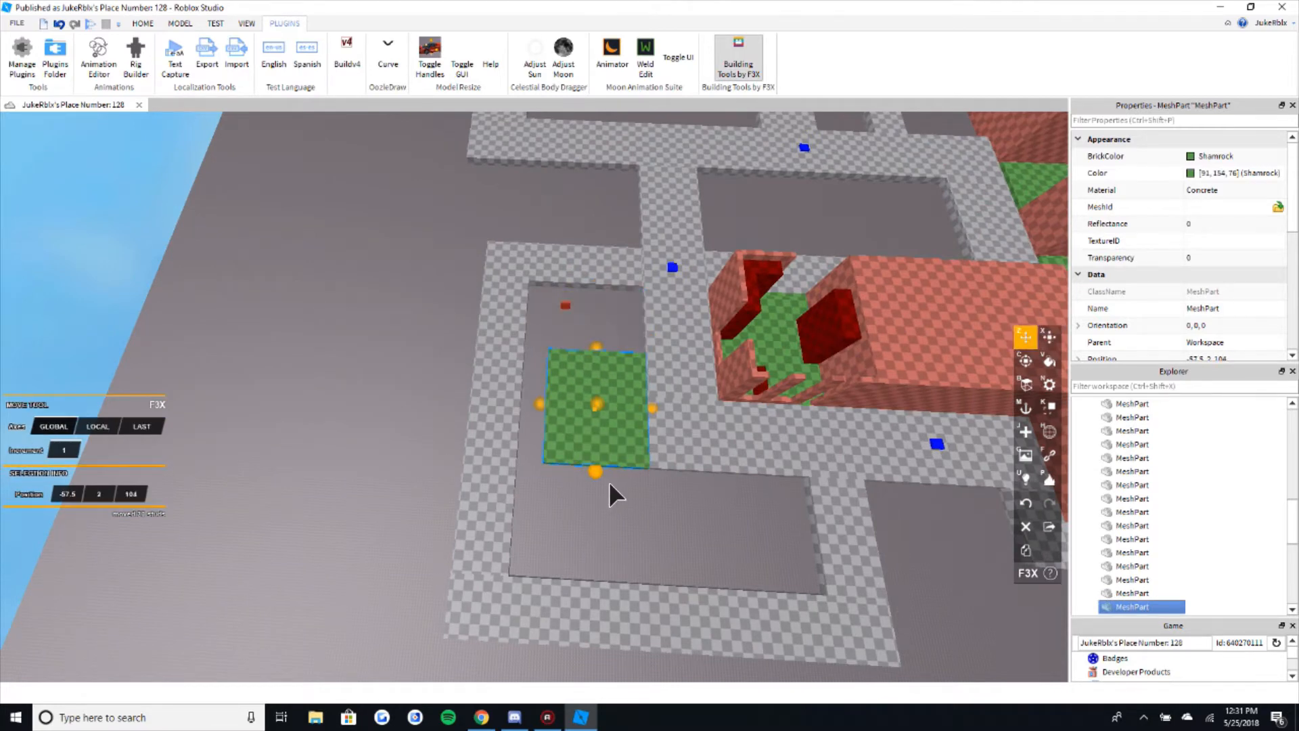
{"action": "key", "text": "x"}
{"action": "scroll", "coordinate": [615, 364], "scroll_direction": "up", "scroll_amount": 1}
{"action": "key", "text": "w"}
{"action": "left_click_drag", "start_coordinate": [599, 345], "coordinate": [605, 388]}
{"action": "scroll", "coordinate": [605, 388], "scroll_direction": "up", "scroll_amount": 1}
{"action": "left_click_drag", "start_coordinate": [566, 449], "coordinate": [540, 440]}
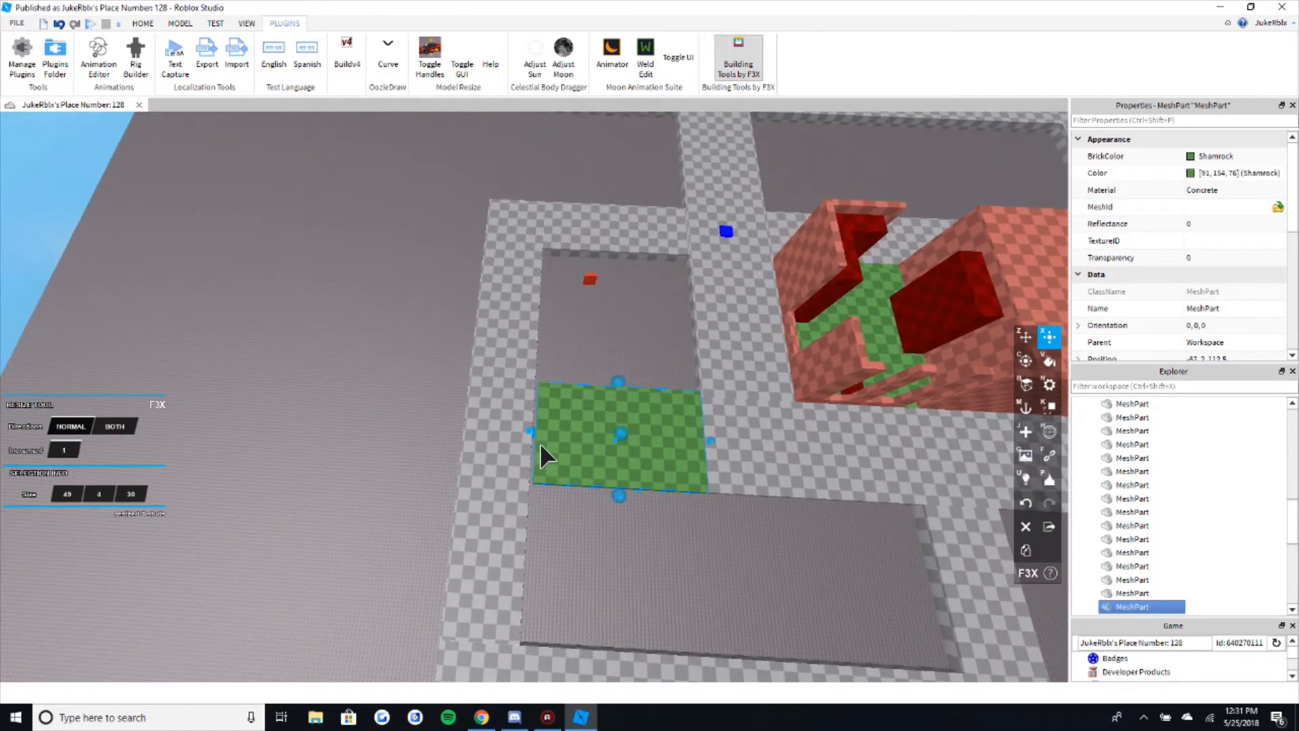
{"action": "key", "text": "w"}
{"action": "right_click_drag", "start_coordinate": [595, 412], "coordinate": [594, 412]}
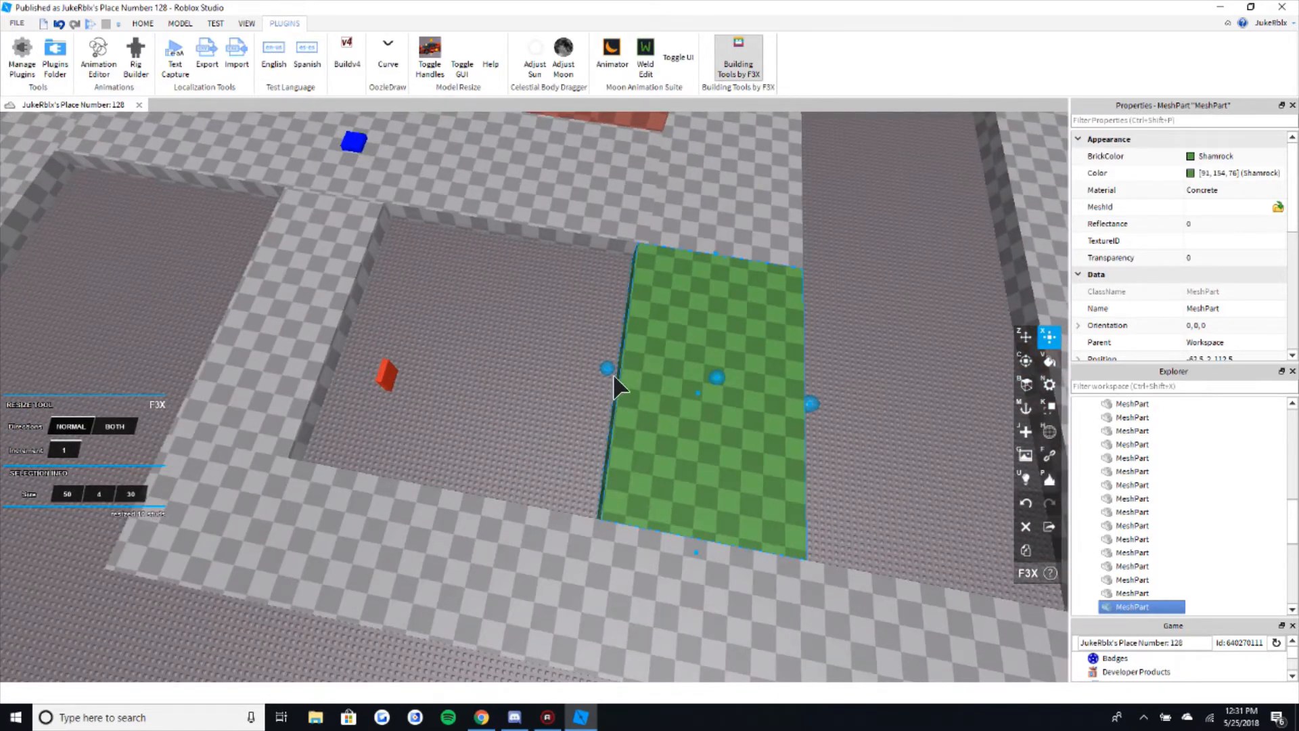
- Narrow the new lawn from the side facing the red marker
{"action": "left_click_drag", "start_coordinate": [613, 373], "coordinate": [650, 379]}
{"action": "left_click", "coordinate": [579, 370]}
{"action": "scroll", "coordinate": [583, 371], "scroll_direction": "down", "scroll_amount": 3}
{"action": "key", "text": "d"}
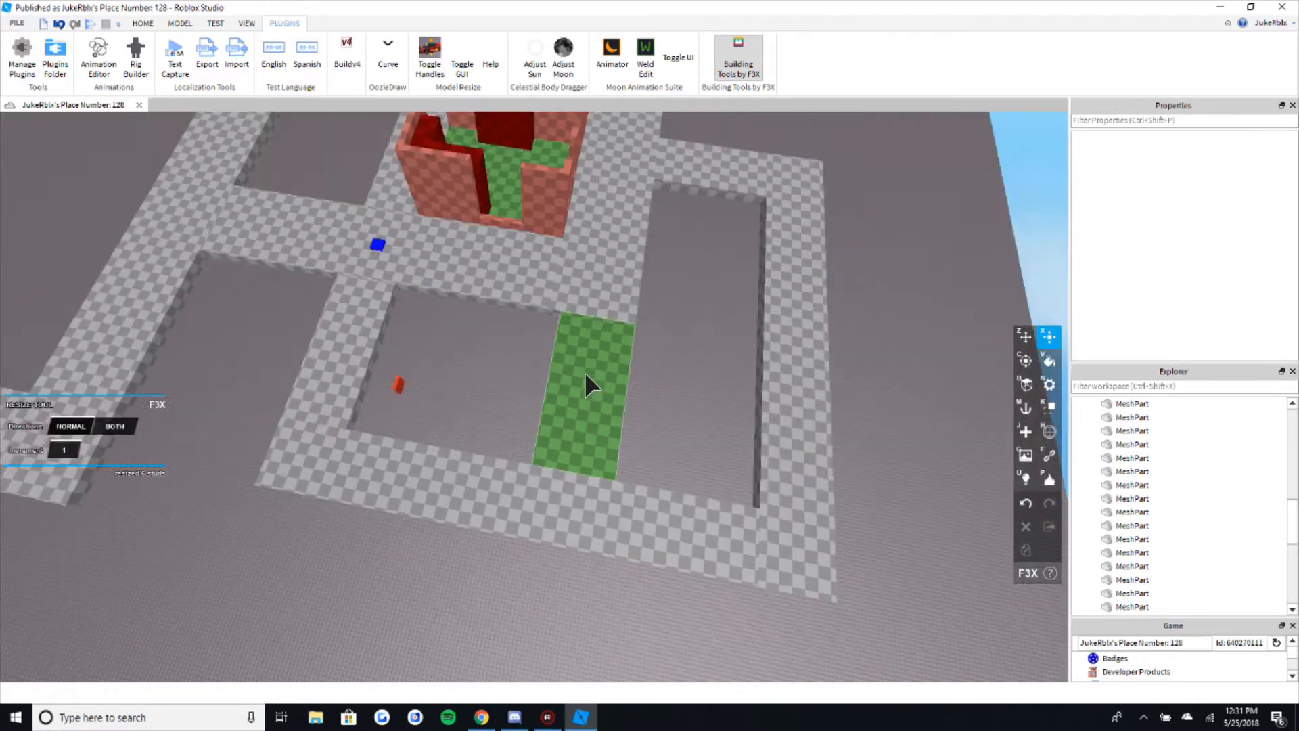
{"action": "key", "text": "w"}
{"action": "key", "text": "s"}
{"action": "right_click_drag", "start_coordinate": [629, 508], "coordinate": [630, 508]}
{"action": "key", "text": "a"}
{"action": "key", "text": "w"}
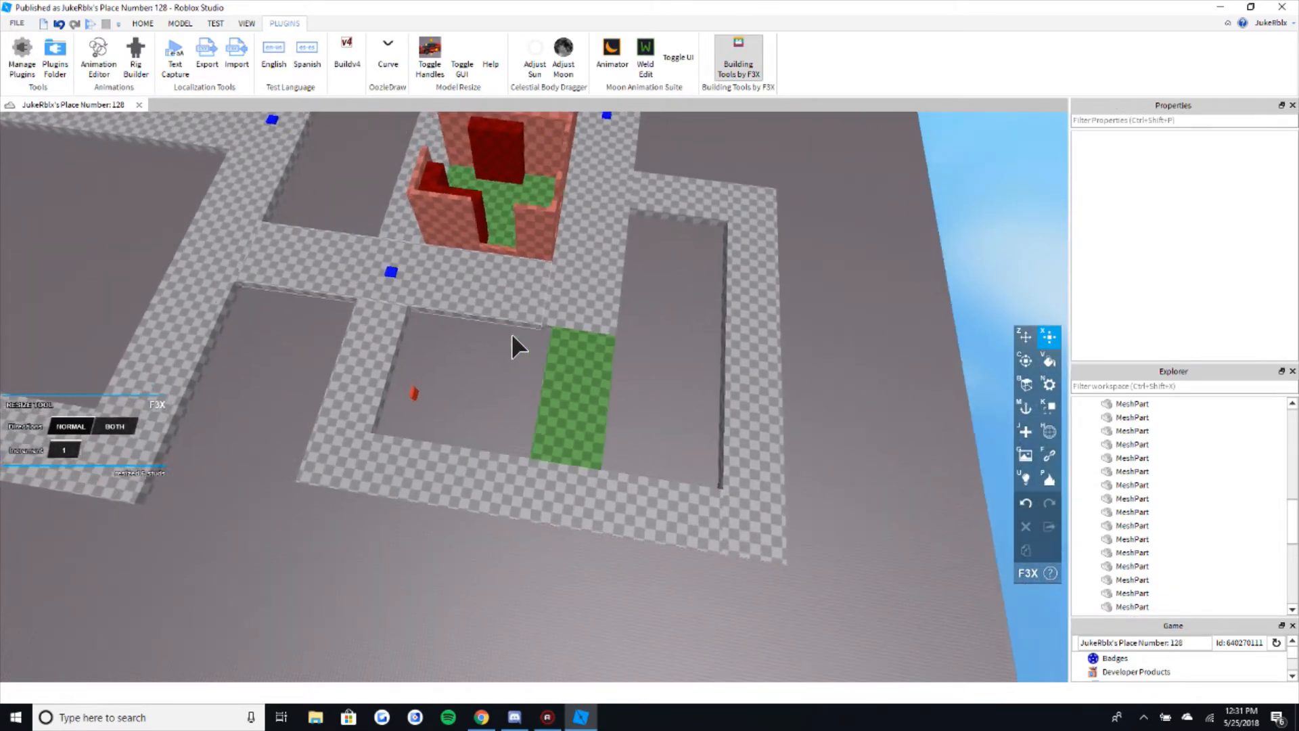
- Duplicate a terra cotta wall of the open building and place the copy at the corner of the new lawn
{"action": "key", "text": "z"}
{"action": "left_click_drag", "start_coordinate": [538, 227], "coordinate": [524, 315]}
{"action": "key", "text": "w"}
{"action": "right_click_drag", "start_coordinate": [565, 289], "coordinate": [562, 284]}
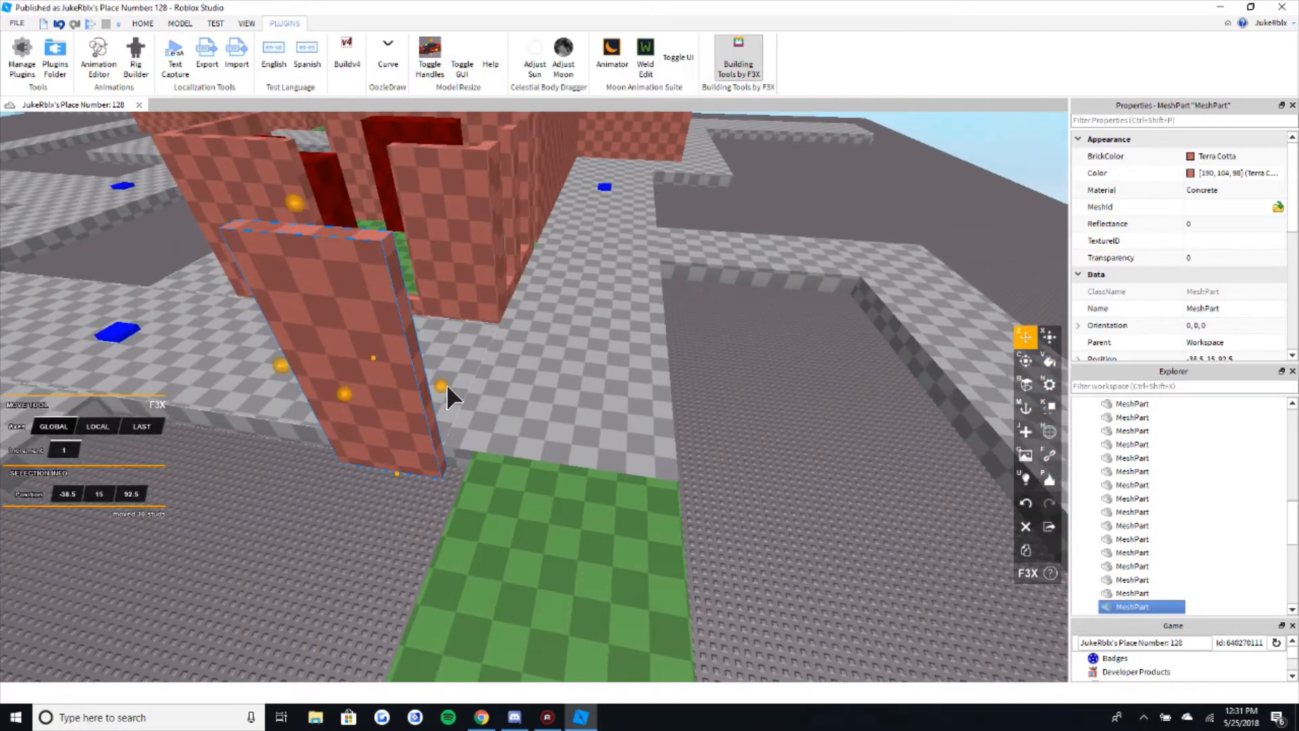
{"action": "left_click_drag", "start_coordinate": [447, 384], "coordinate": [493, 398]}
- Resize the copied wall into a thin 50-stud-long wall along the lawn's edge facing the red marker
{"action": "key", "text": "x"}
{"action": "key", "text": "w"}
{"action": "key", "text": "a"}
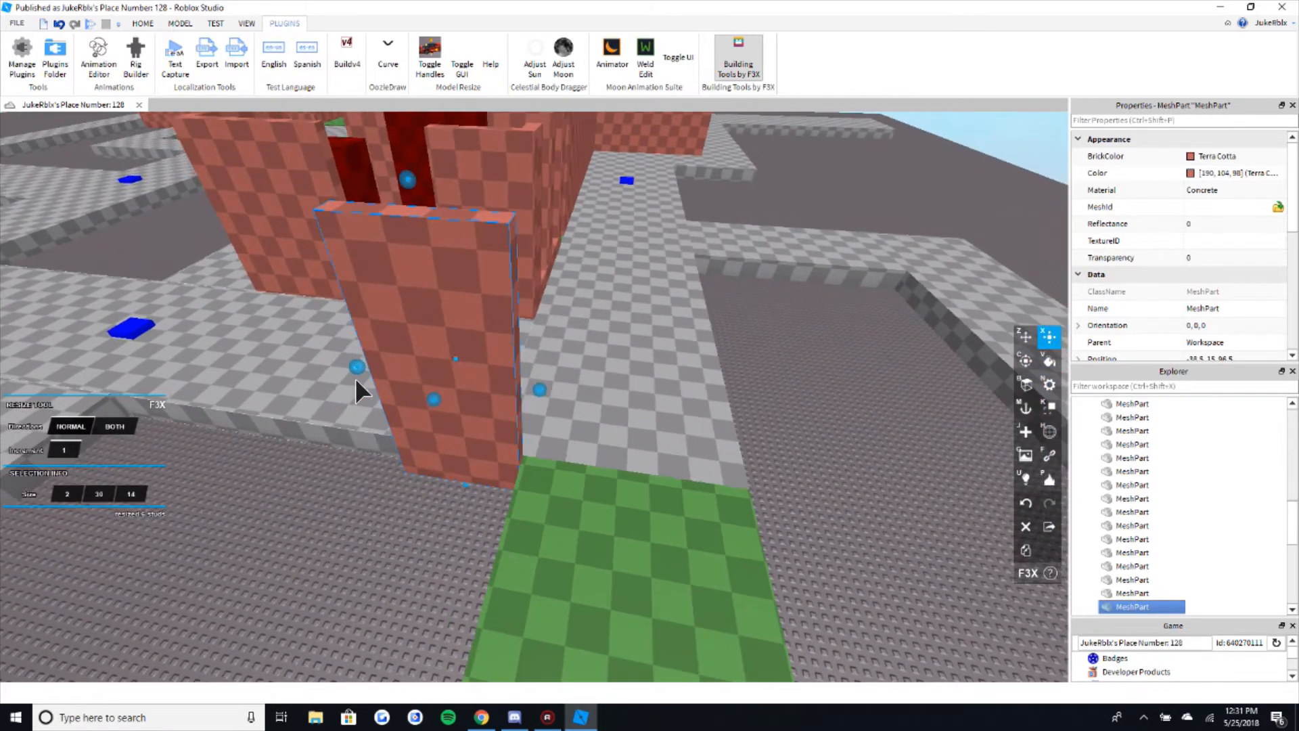
{"action": "left_click_drag", "start_coordinate": [355, 377], "coordinate": [469, 442]}
{"action": "key", "text": "s"}
{"action": "right_click_drag", "start_coordinate": [503, 420], "coordinate": [468, 443]}
{"action": "left_click_drag", "start_coordinate": [469, 443], "coordinate": [331, 526]}
{"action": "right_click_drag", "start_coordinate": [332, 525], "coordinate": [560, 473]}
- Place a copy of the long wall 25 studs away, along the lawn's opposite edge
{"action": "key", "text": "a"}
{"action": "key", "text": "z"}
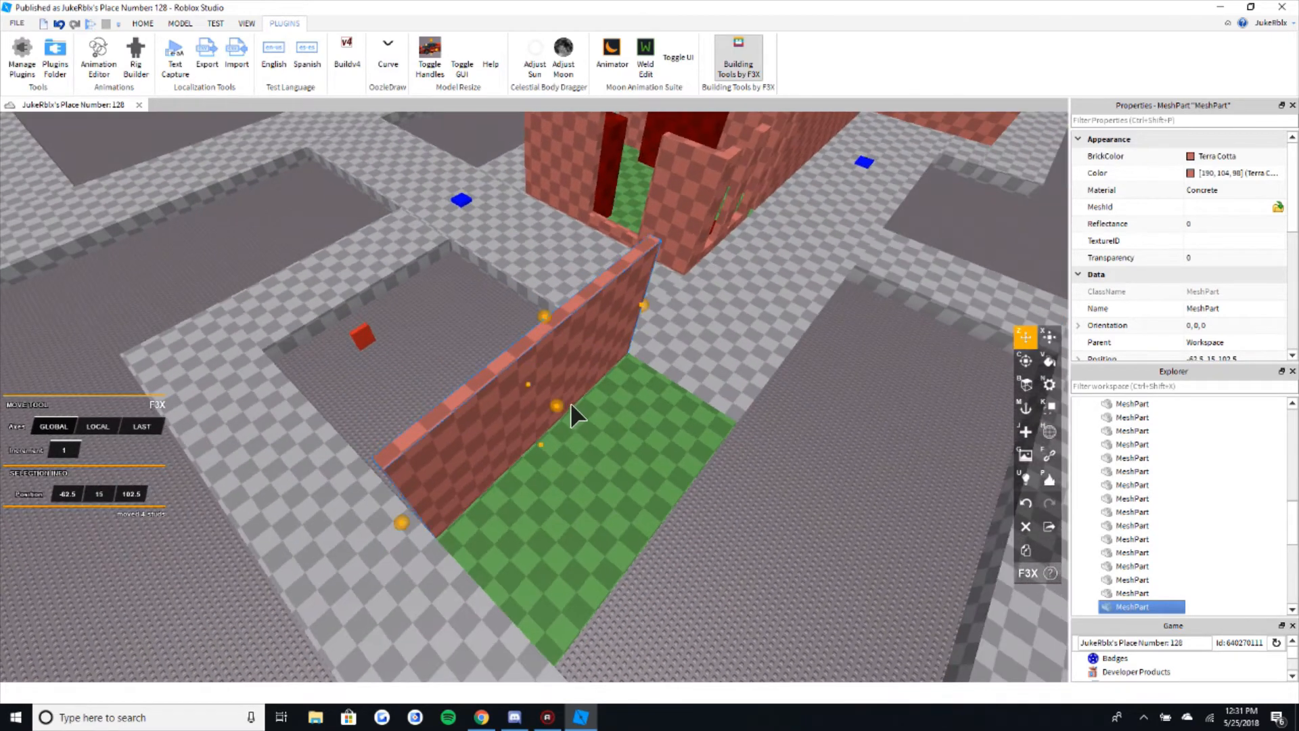
{"action": "left_click_drag", "start_coordinate": [564, 413], "coordinate": [753, 506]}
{"action": "right_click_drag", "start_coordinate": [704, 499], "coordinate": [710, 499]}
{"action": "key", "text": "a"}
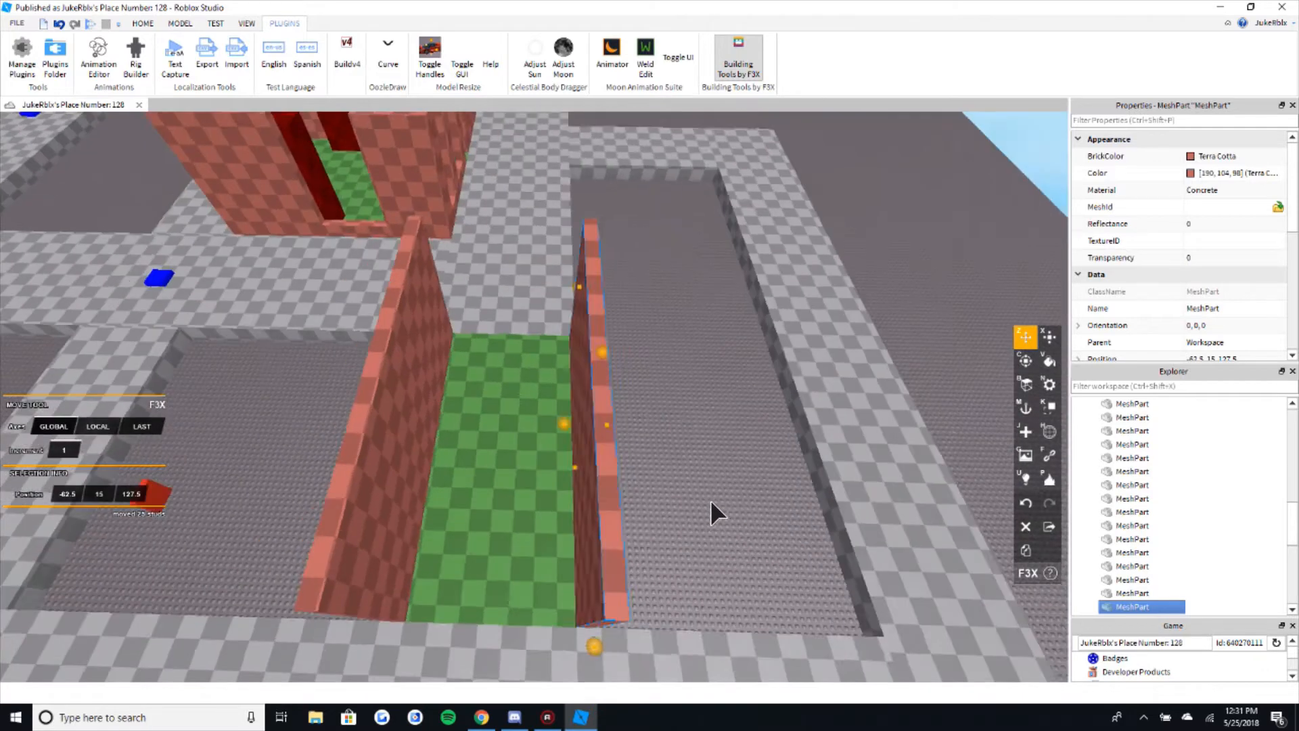
- Enlarge the second lawn wall into a building filling the outer plot, 109 studs long
{"action": "right_click_drag", "start_coordinate": [586, 500], "coordinate": [520, 454]}
{"action": "key", "text": "w"}
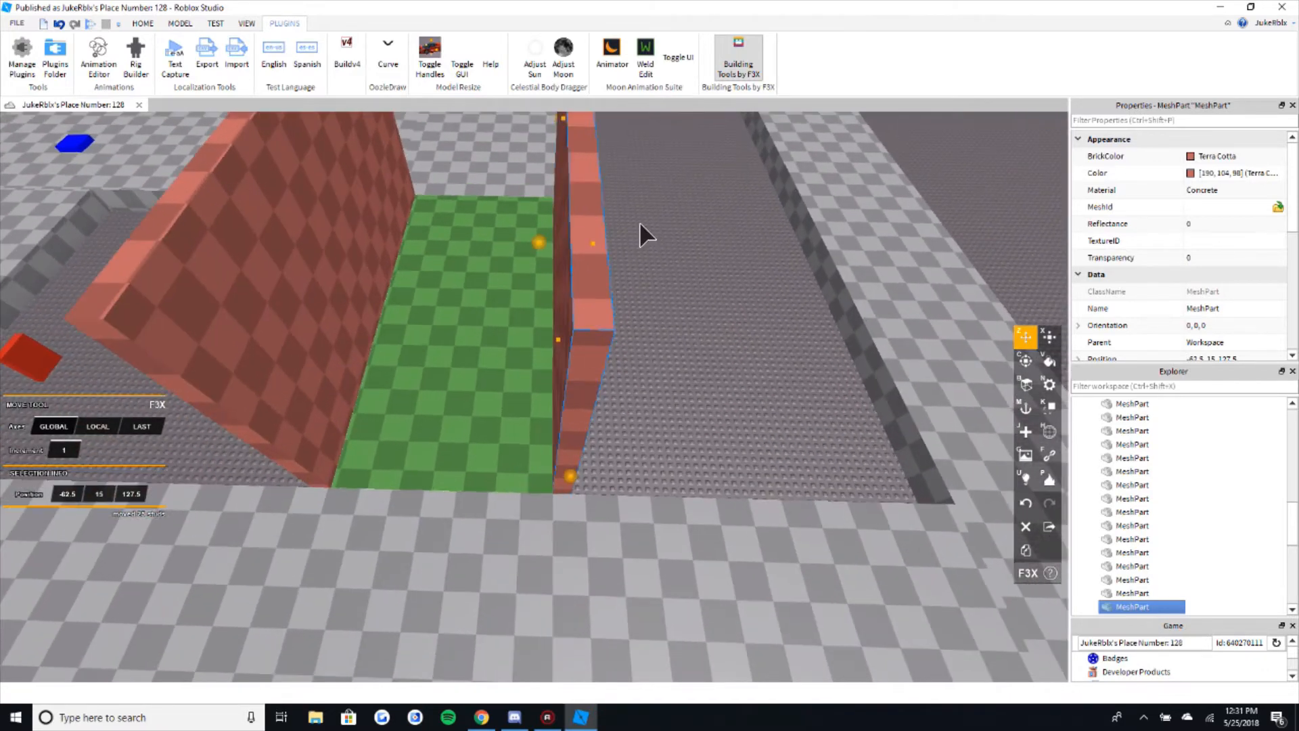
{"action": "left_click_drag", "start_coordinate": [607, 254], "coordinate": [759, 274]}
{"action": "key", "text": "x"}
{"action": "right_click_drag", "start_coordinate": [759, 274], "coordinate": [604, 412]}
{"action": "key", "text": "s"}
{"action": "key", "text": "a"}
{"action": "left_click_drag", "start_coordinate": [592, 394], "coordinate": [509, 386]}
{"action": "right_click_drag", "start_coordinate": [510, 386], "coordinate": [544, 340]}
{"action": "key", "text": "w"}
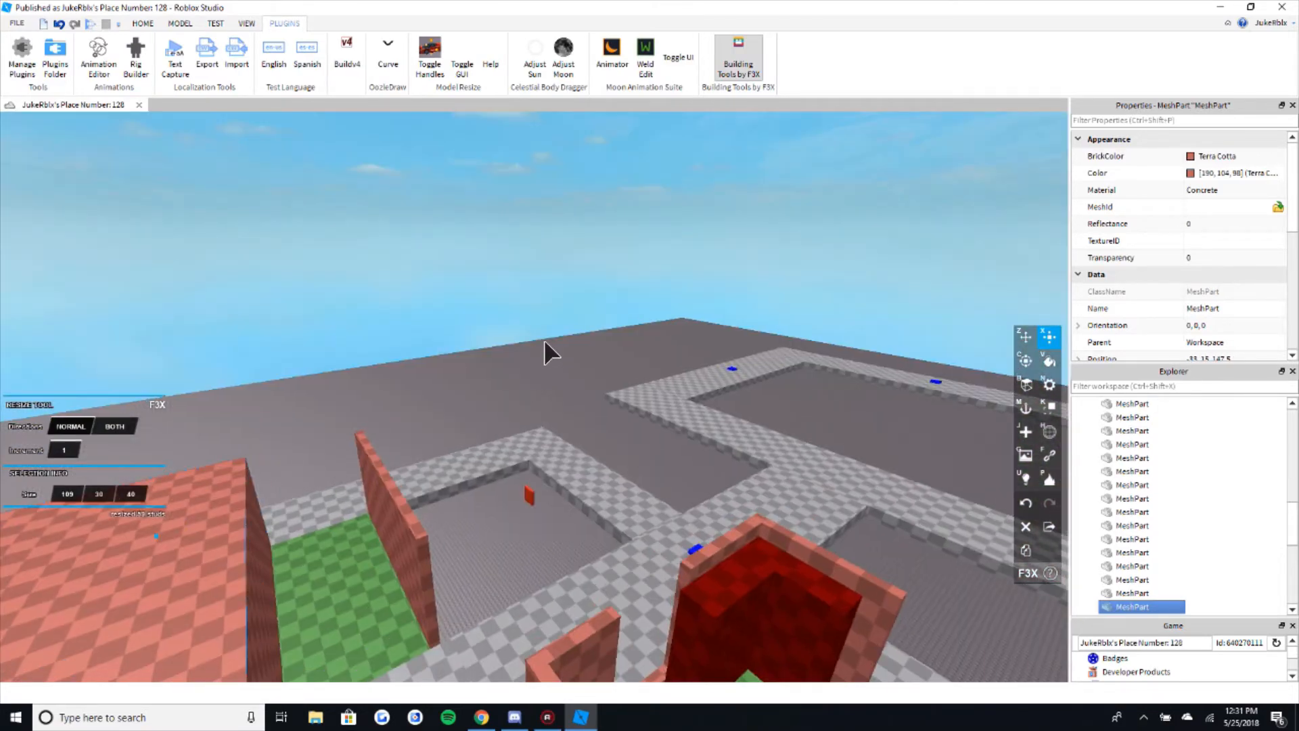
- Thicken the first lawn wall into a building 55 studs wide and shift the red marker into the neighbouring plot
{"action": "left_click", "coordinate": [445, 345]}
{"action": "right_click_drag", "start_coordinate": [444, 343], "coordinate": [442, 346]}
{"action": "key", "text": "w"}
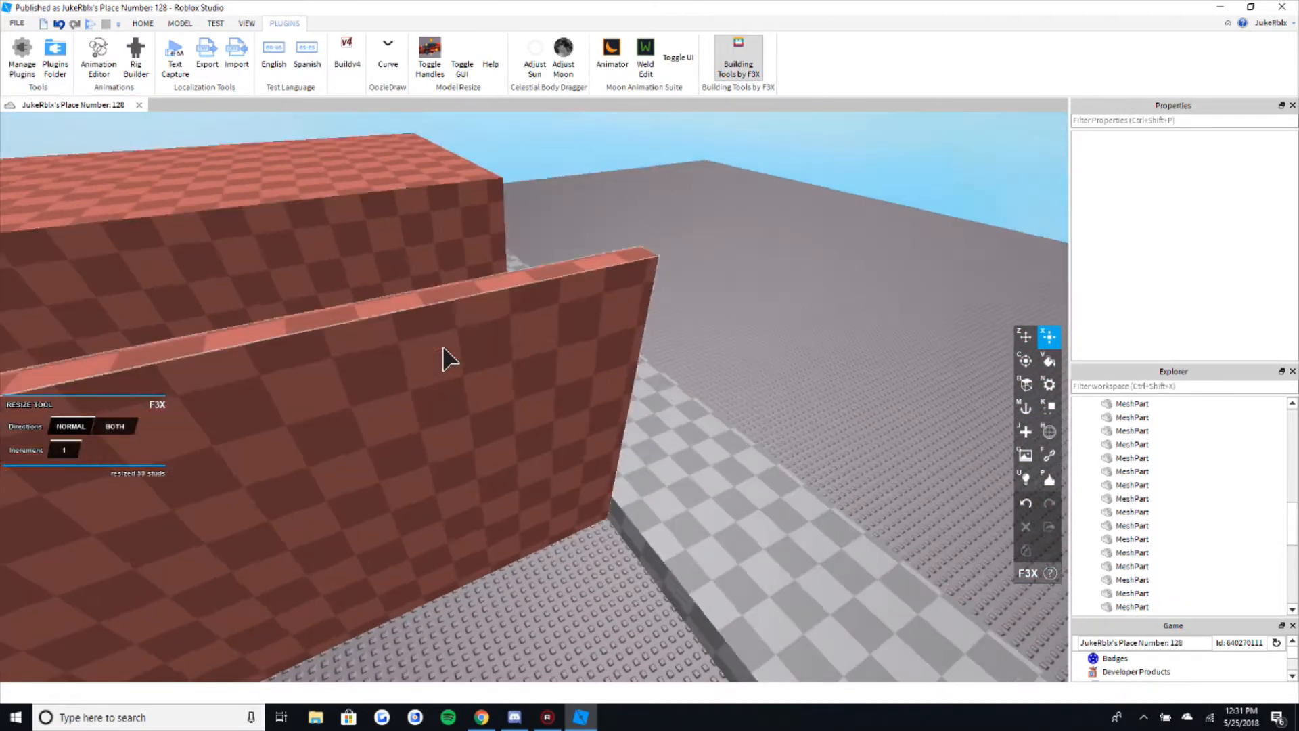
{"action": "key", "text": "s"}
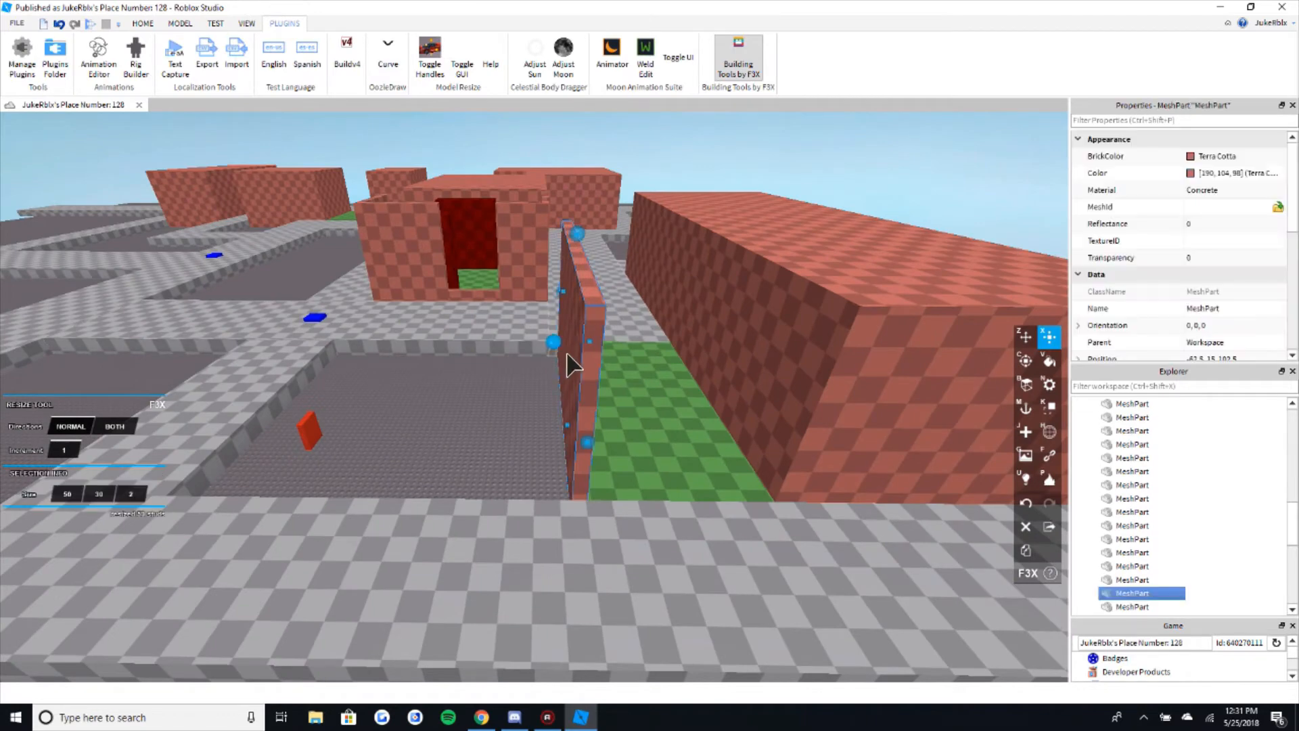
{"action": "left_click_drag", "start_coordinate": [567, 354], "coordinate": [539, 363]}
{"action": "key", "text": "a"}
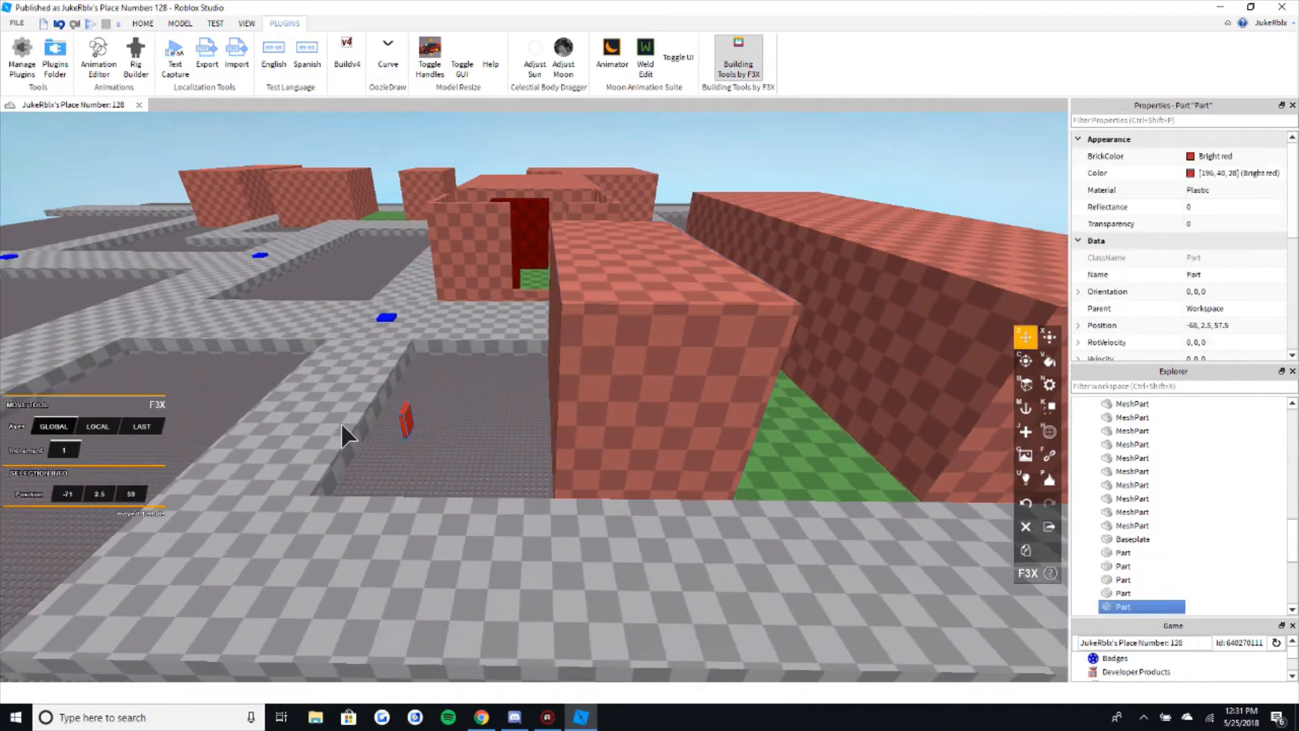
{"action": "key", "text": "a"}
{"action": "left_click_drag", "start_coordinate": [551, 351], "coordinate": [500, 364]}
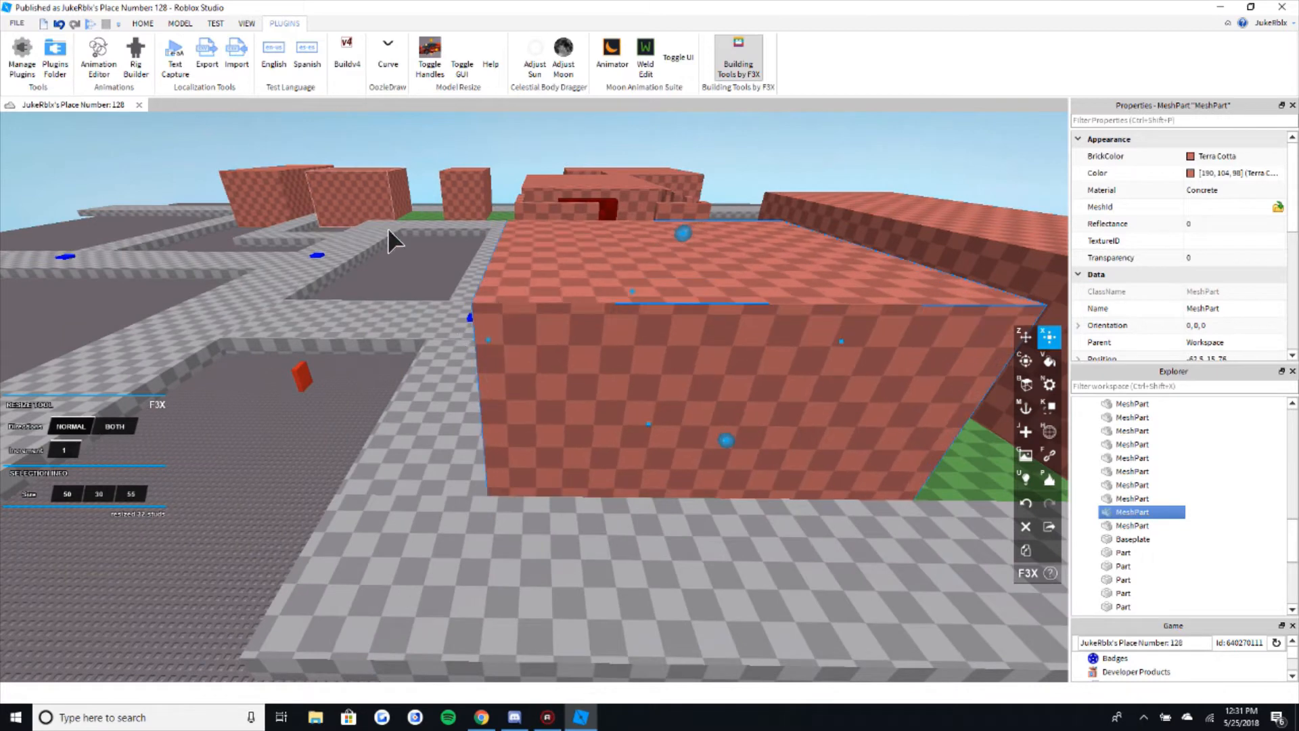
{"action": "left_click", "coordinate": [399, 276]}
- Examine the two new buildings around the lawn and the row of terra cotta buildings with green lawns
{"action": "key", "text": "d"}
{"action": "right_click_drag", "start_coordinate": [574, 276], "coordinate": [571, 281]}
{"action": "key", "text": "s"}
{"action": "key", "text": "s"}
{"action": "key", "text": "d"}
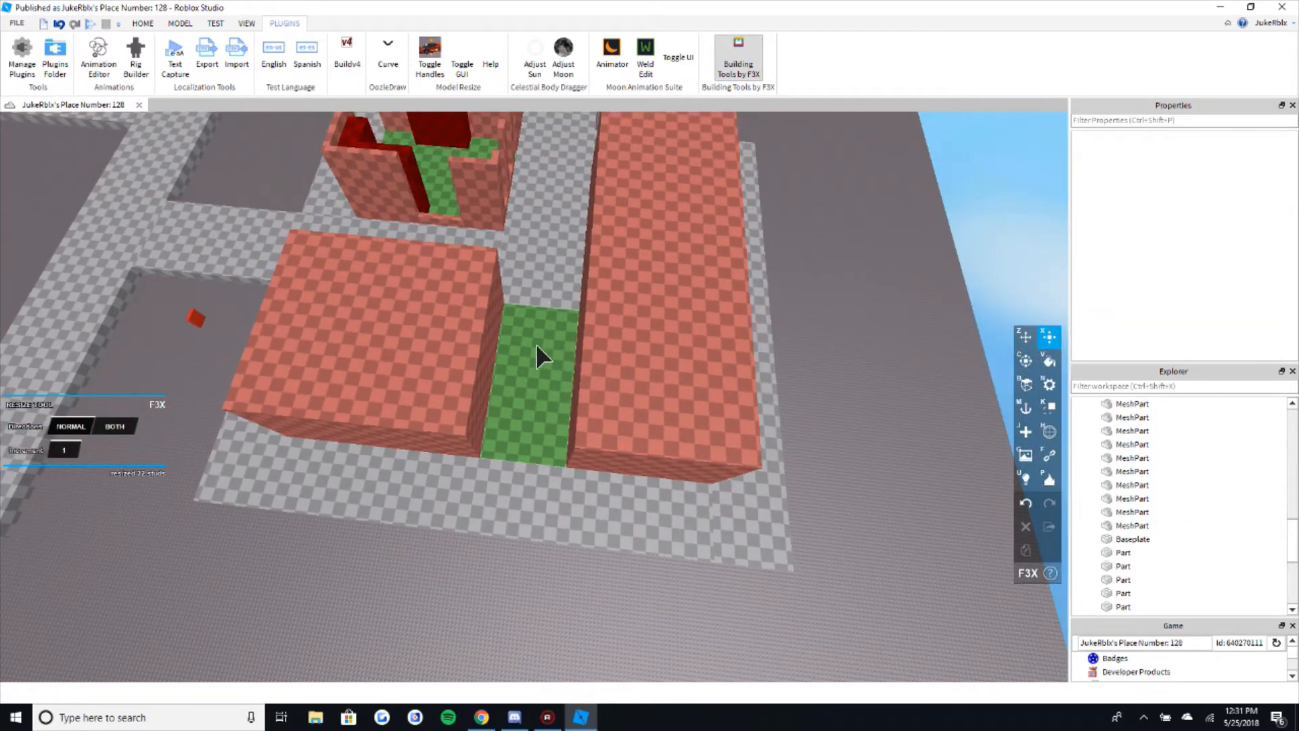
{"action": "right_click_drag", "start_coordinate": [605, 328], "coordinate": [605, 328]}
{"action": "key", "text": "w"}
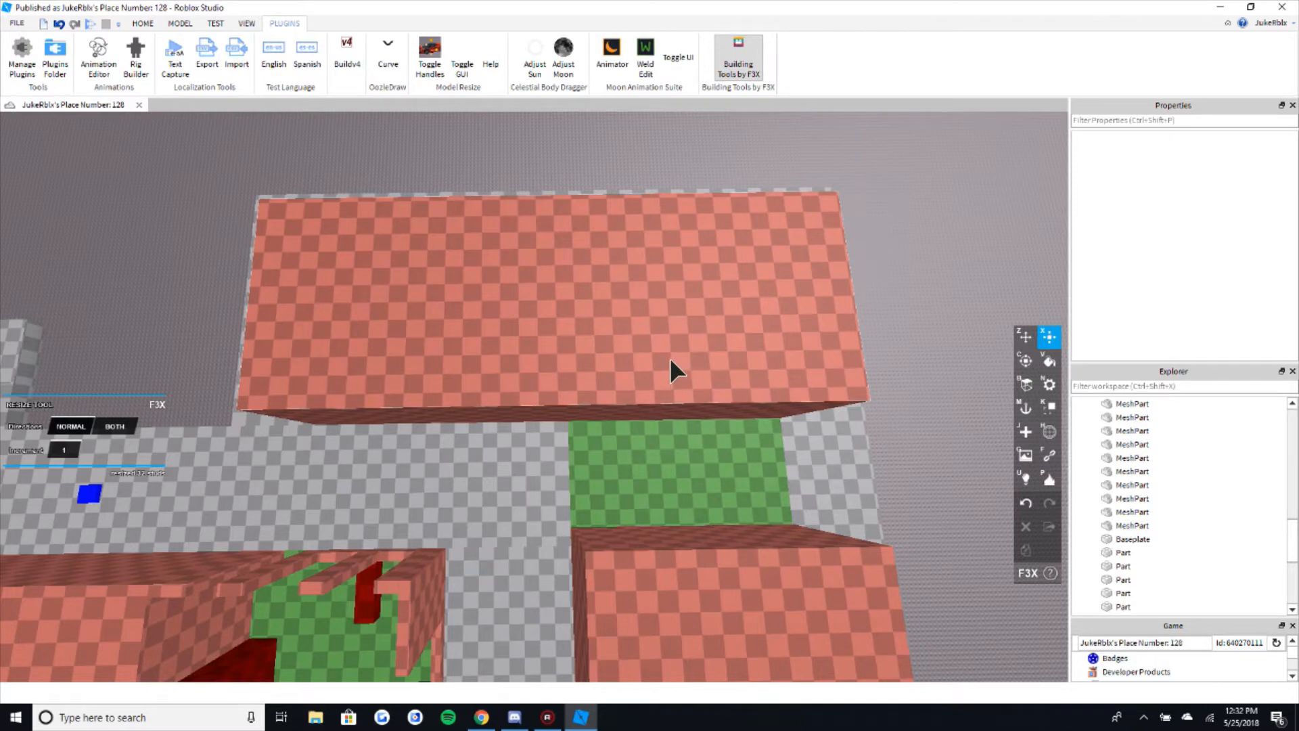
{"action": "right_click_drag", "start_coordinate": [670, 357], "coordinate": [670, 357]}
{"action": "right_click_drag", "start_coordinate": [686, 481], "coordinate": [686, 481]}
{"action": "key", "text": "w"}
{"action": "key", "text": "w"}
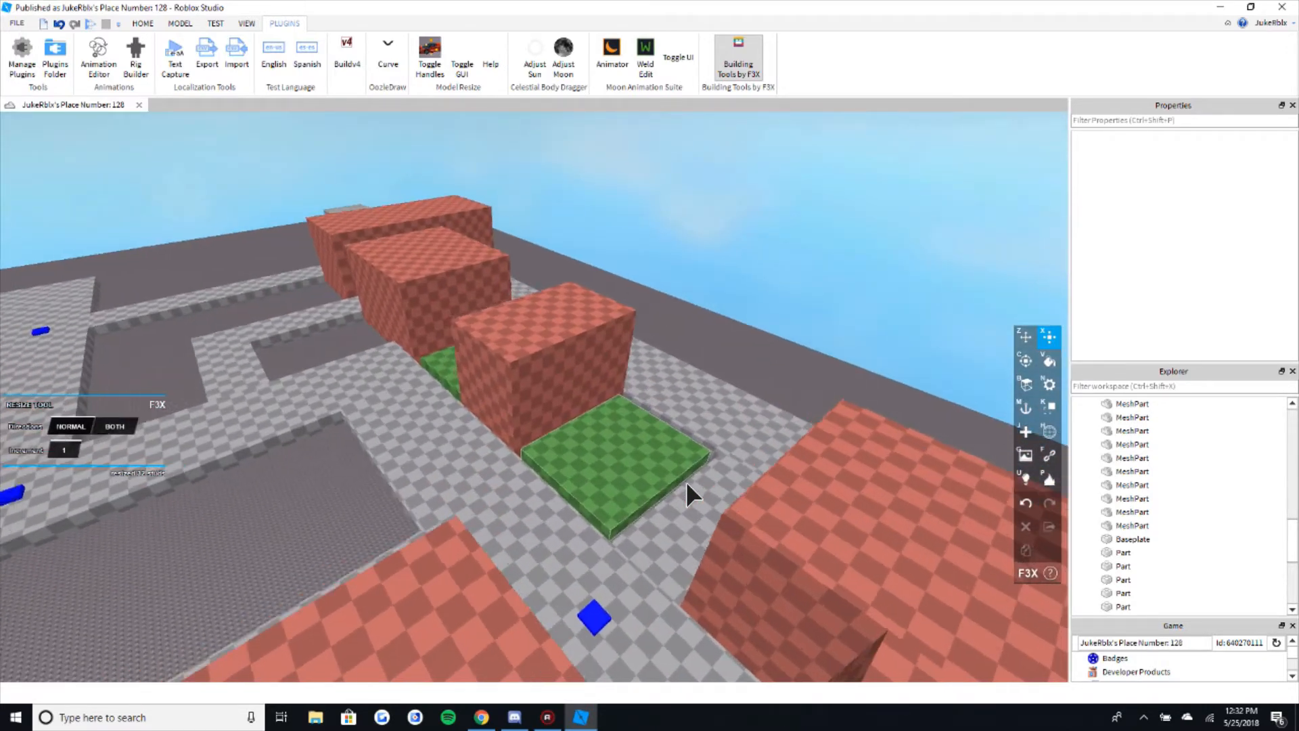
{"action": "key", "text": "w"}
{"action": "key", "text": "a"}
{"action": "key", "text": "e"}
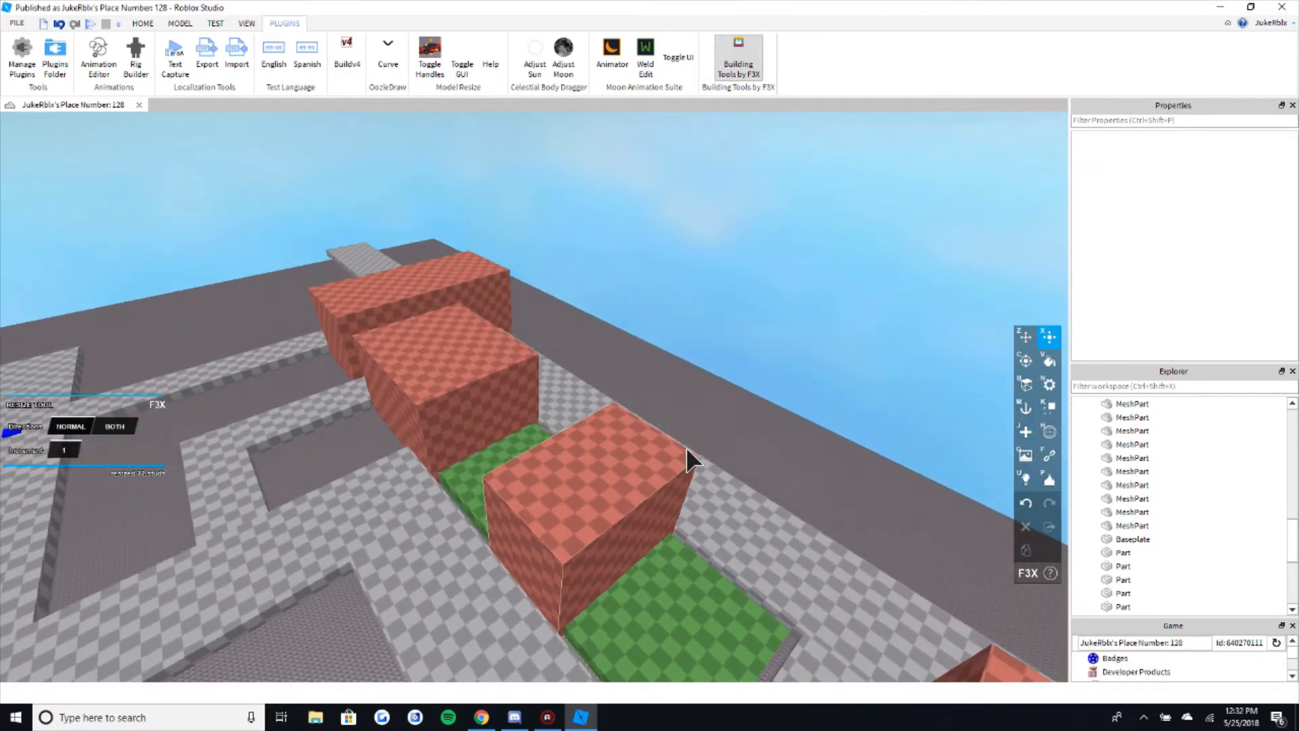
- Duplicate the terra cotta building between the lawns and shrink the copy to a 1-stud-thick wall across the end lawn's open side
{"action": "right_click_drag", "start_coordinate": [686, 447], "coordinate": [686, 447]}
{"action": "key", "text": "z"}
{"action": "left_click", "coordinate": [561, 389]}
{"action": "key", "text": "shift+c"}
{"action": "key", "text": "d"}
{"action": "mouse_move", "coordinate": [575, 373]}
{"action": "left_mouse_down"}
{"action": "mouse_move", "coordinate": [698, 395]}
{"action": "mouse_move", "coordinate": [660, 384]}
{"action": "left_mouse_up"}
{"action": "left_click_drag", "start_coordinate": [552, 389], "coordinate": [670, 420]}
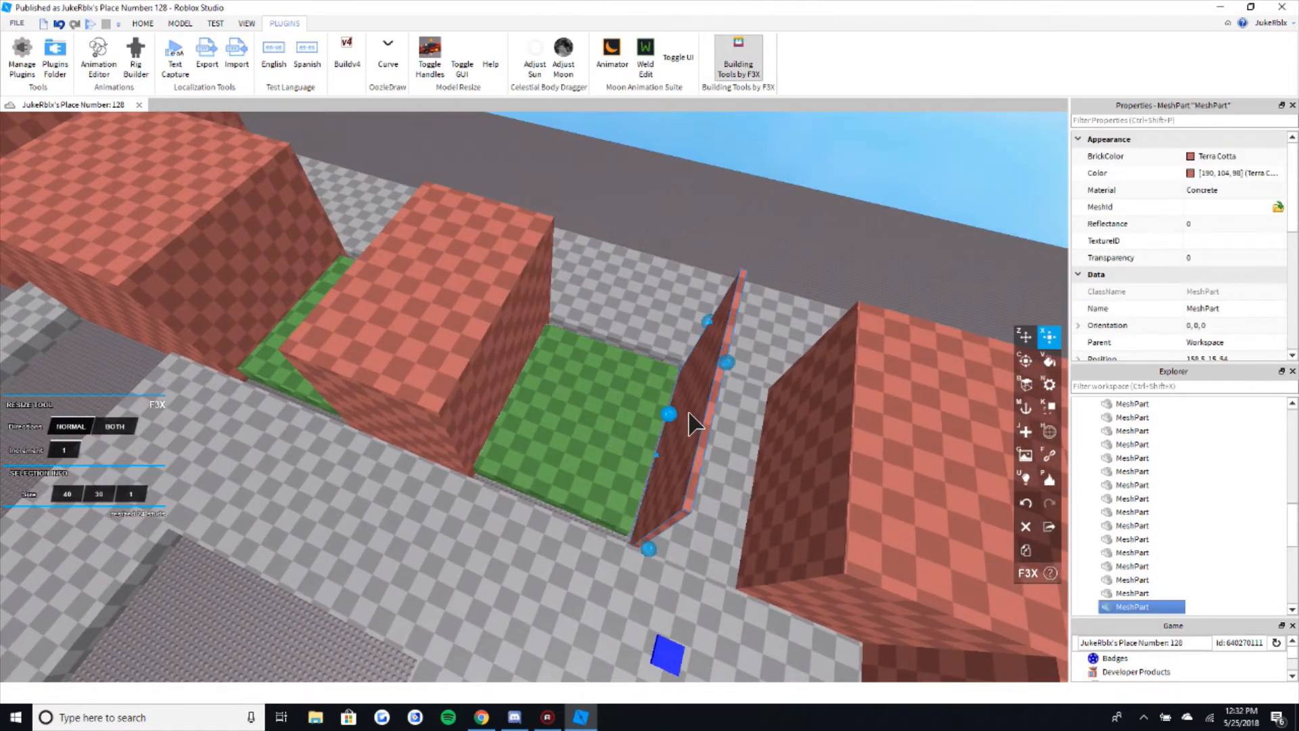
{"action": "key", "text": "d"}
{"action": "left_click", "coordinate": [785, 225]}
- Inspect the new end wall and the alley between it and the large building beside the blue marker
{"action": "right_click_drag", "start_coordinate": [783, 223], "coordinate": [783, 223]}
{"action": "key", "text": "s"}
{"action": "key", "text": "s"}
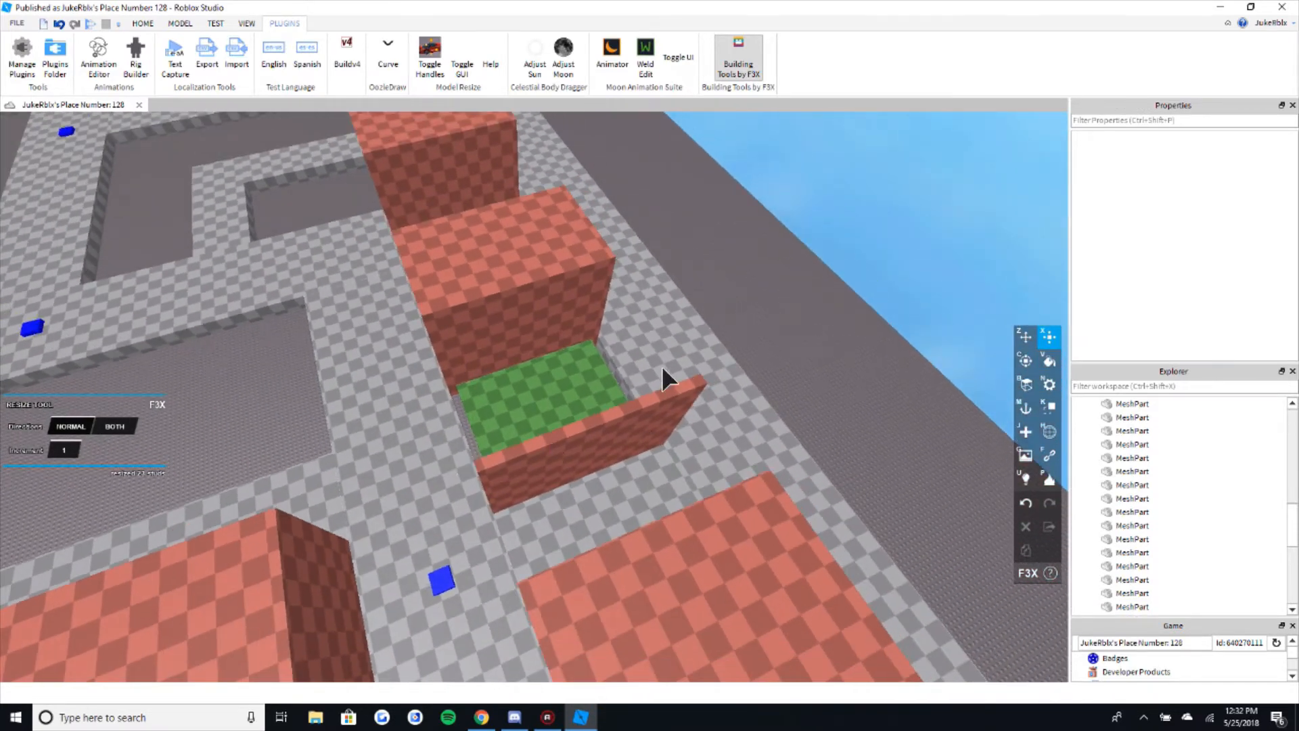
{"action": "key", "text": "d"}
{"action": "right_click_drag", "start_coordinate": [708, 349], "coordinate": [564, 315]}
{"action": "key", "text": "s"}
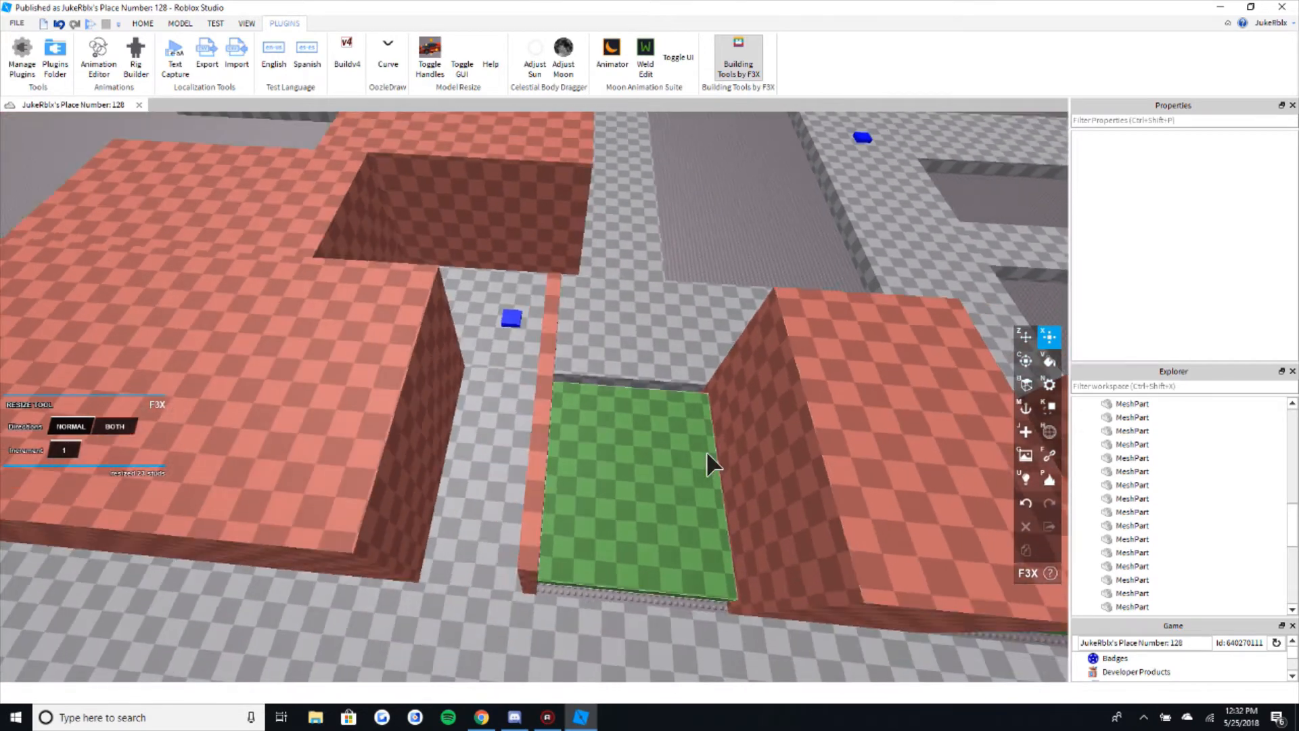
{"action": "key", "text": "a"}
{"action": "key", "text": "d"}
{"action": "key", "text": "s"}
{"action": "right_click_drag", "start_coordinate": [626, 353], "coordinate": [613, 345]}
{"action": "key", "text": "w"}
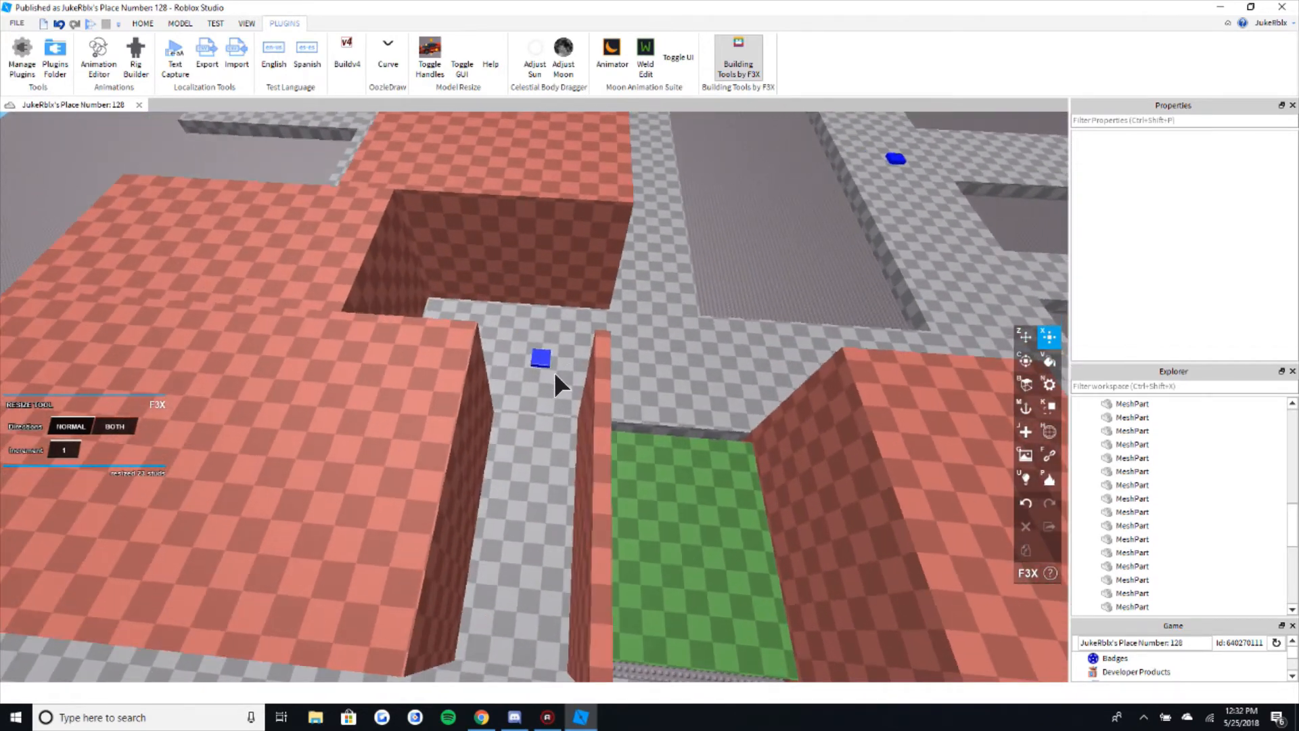
{"action": "key", "text": "s"}
{"action": "key", "text": "w"}
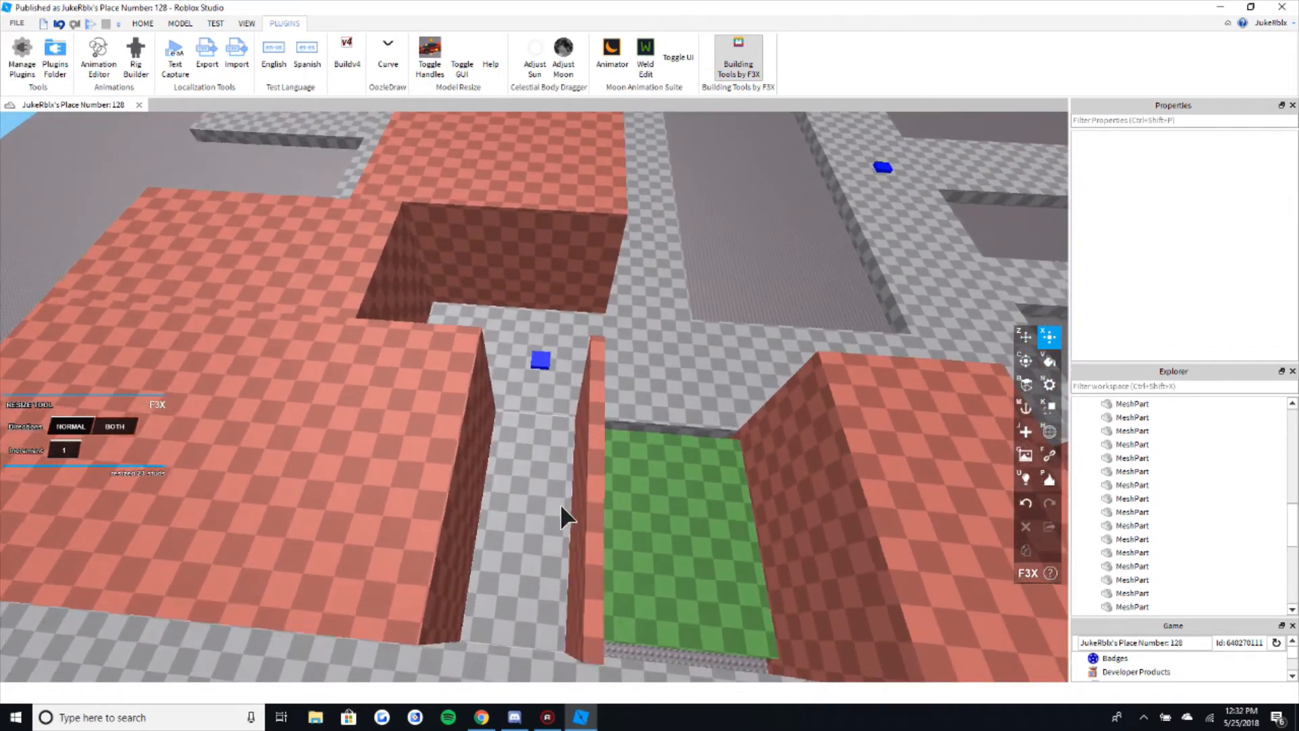
{"action": "key", "text": "s"}
{"action": "right_click_drag", "start_coordinate": [560, 505], "coordinate": [560, 501]}
{"action": "key", "text": "w"}
{"action": "right_click_drag", "start_coordinate": [607, 448], "coordinate": [685, 451]}
- Look over the building row and the adjoining paths and empty plots with blue markers
{"action": "key", "text": "d"}
{"action": "key", "text": "a"}
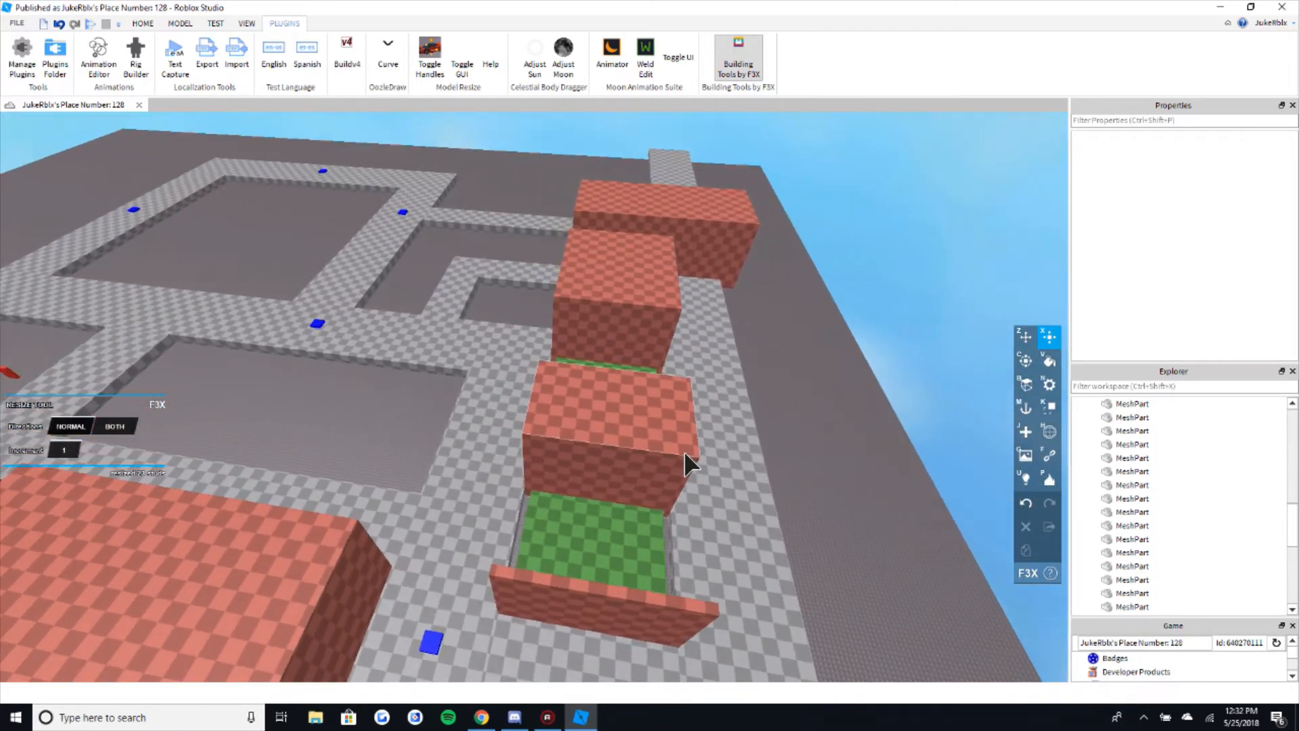
{"action": "key", "text": "w"}
{"action": "key", "text": "w"}
{"action": "key", "text": "w"}
{"action": "key", "text": "a"}
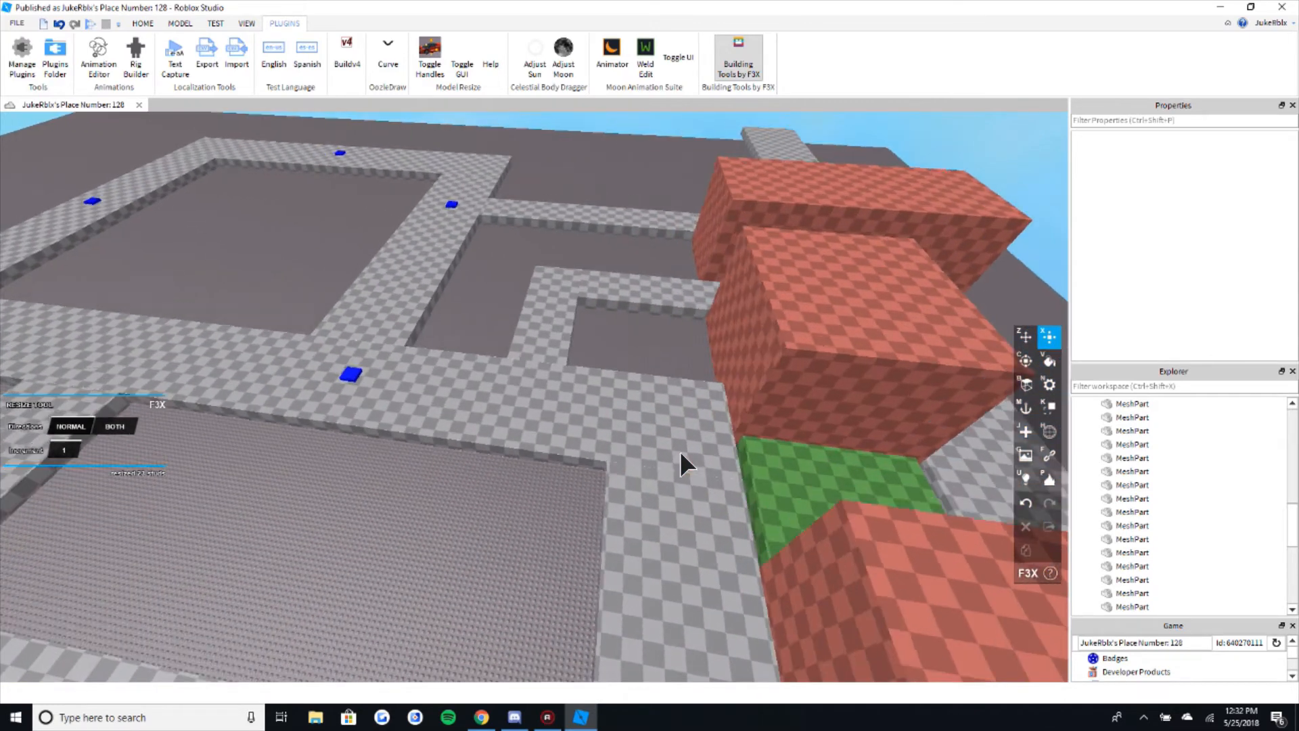
{"action": "right_click_drag", "start_coordinate": [683, 452], "coordinate": [681, 453]}
{"action": "key", "text": "s"}
{"action": "key", "text": "a"}
{"action": "key", "text": "w"}
{"action": "key", "text": "a"}
- Examine the passage around the blue marker by the end wall and pull back over the whole map
{"action": "right_click_drag", "start_coordinate": [465, 579], "coordinate": [582, 544]}
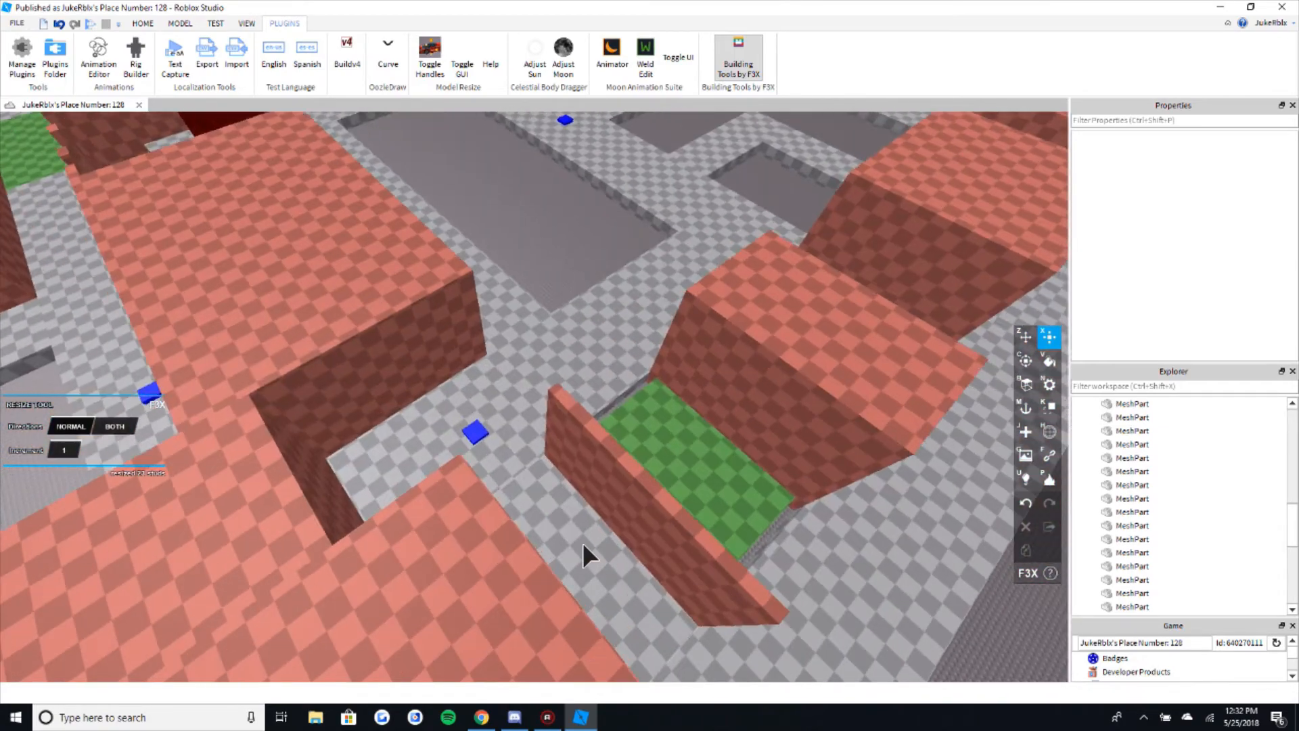
{"action": "key", "text": "w"}
{"action": "right_click_drag", "start_coordinate": [505, 397], "coordinate": [506, 398]}
{"action": "key", "text": "w"}
{"action": "key", "text": "a"}
{"action": "key", "text": "s"}
{"action": "right_click_drag", "start_coordinate": [743, 529], "coordinate": [816, 516]}
{"action": "key", "text": "w"}
{"action": "key", "text": "s"}
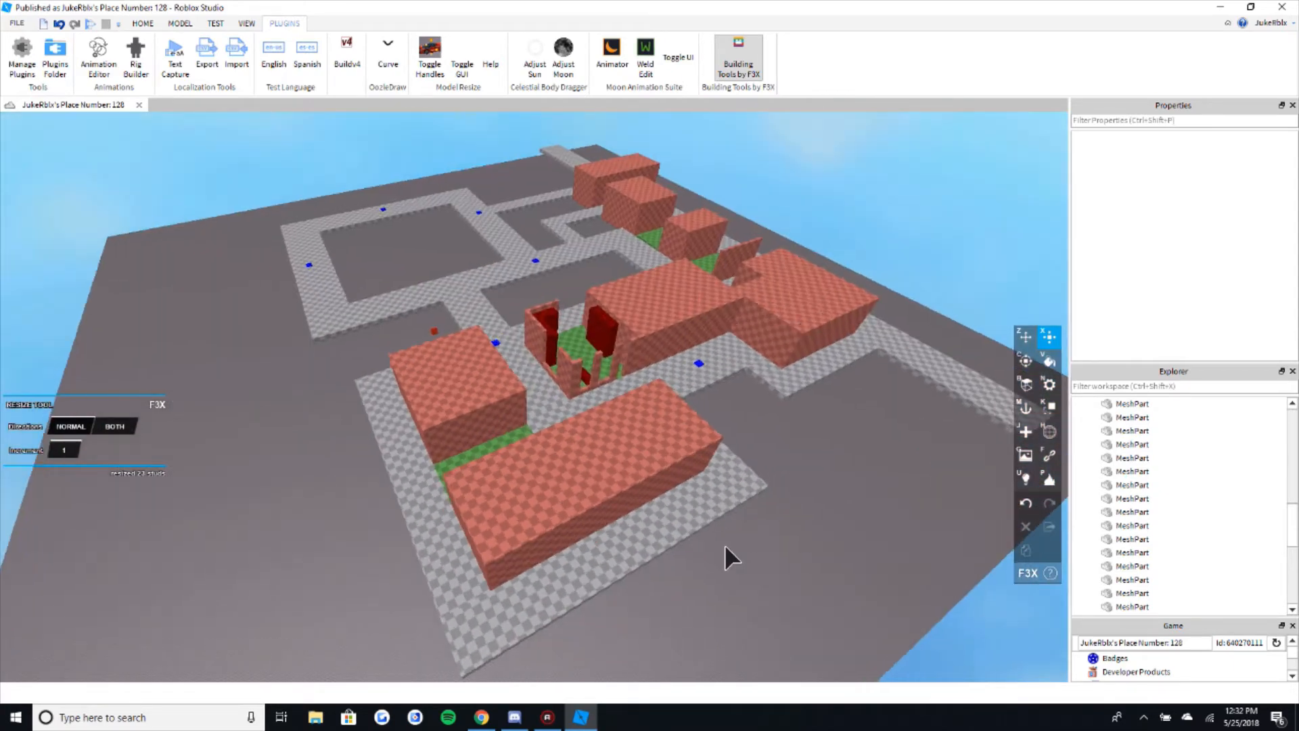
- Survey the map from the long outer building back to the open building and its surrounding paths
{"action": "right_click_drag", "start_coordinate": [700, 536], "coordinate": [700, 536]}
{"action": "key", "text": "w"}
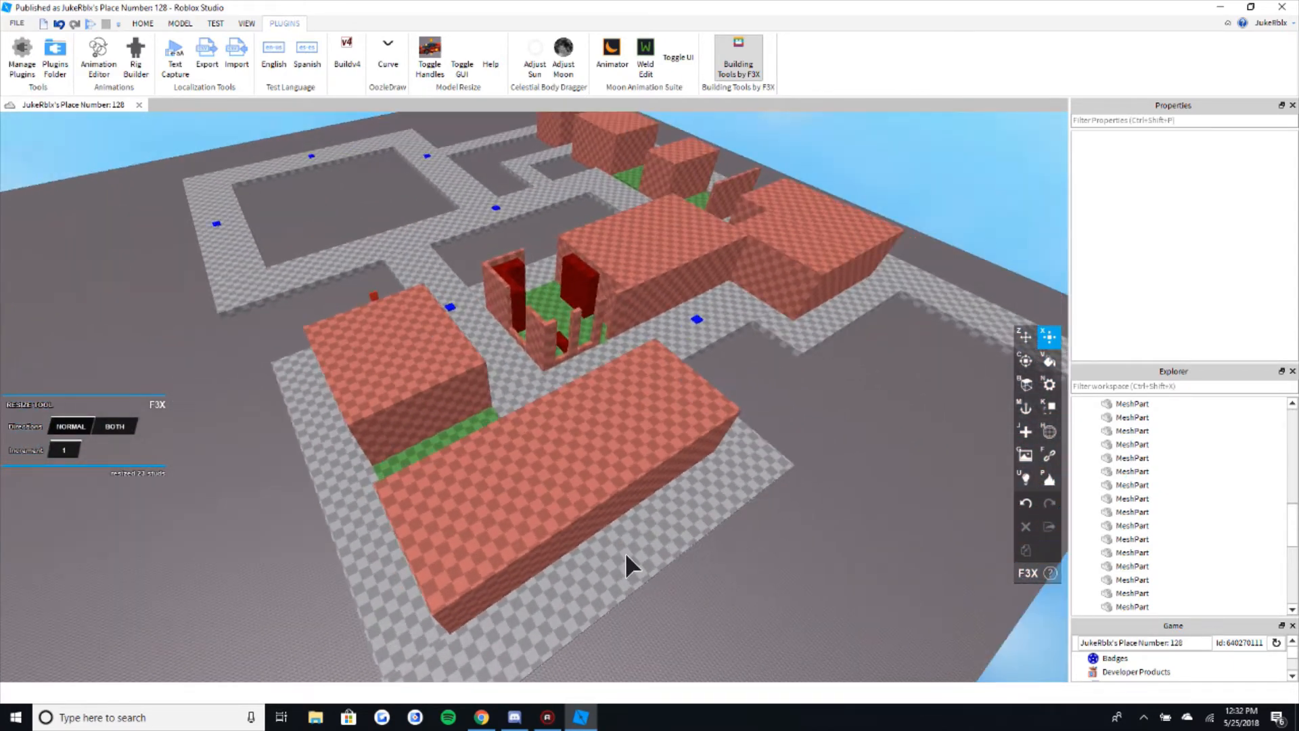
{"action": "key", "text": "s"}
{"action": "key", "text": "d"}
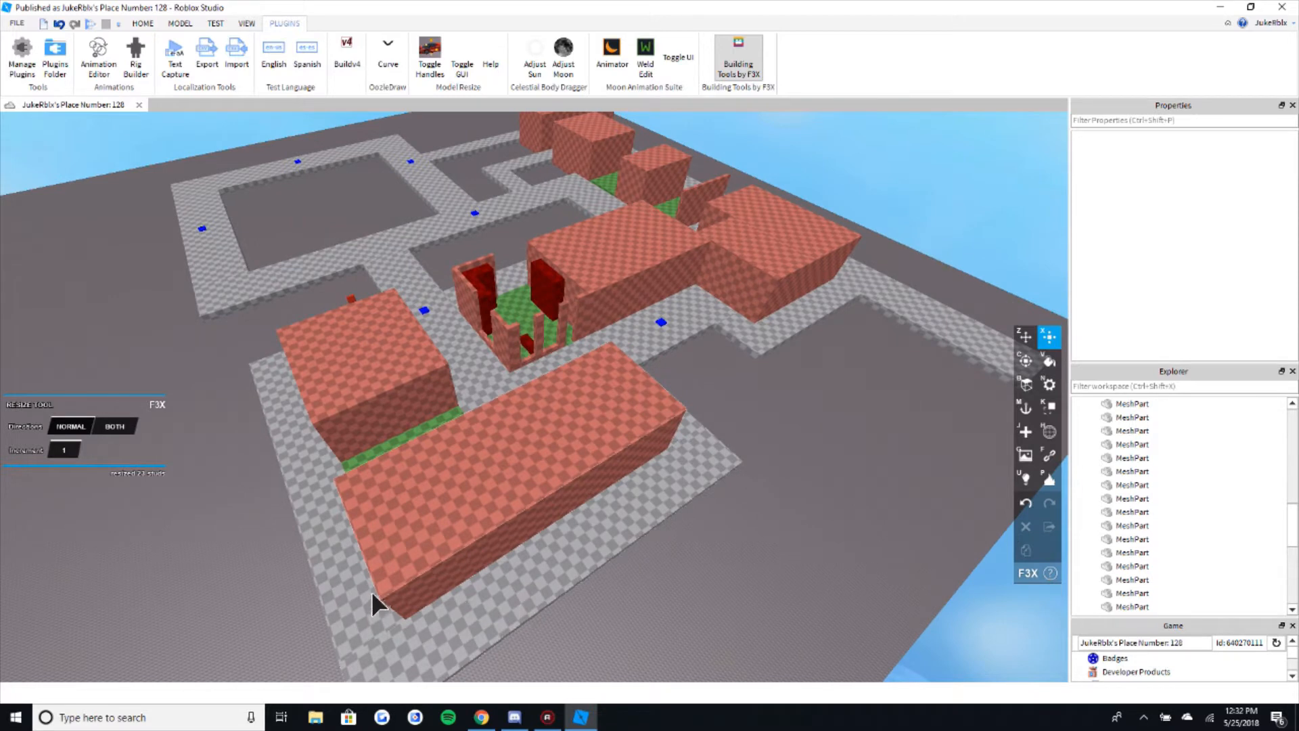
{"action": "key", "text": "d"}
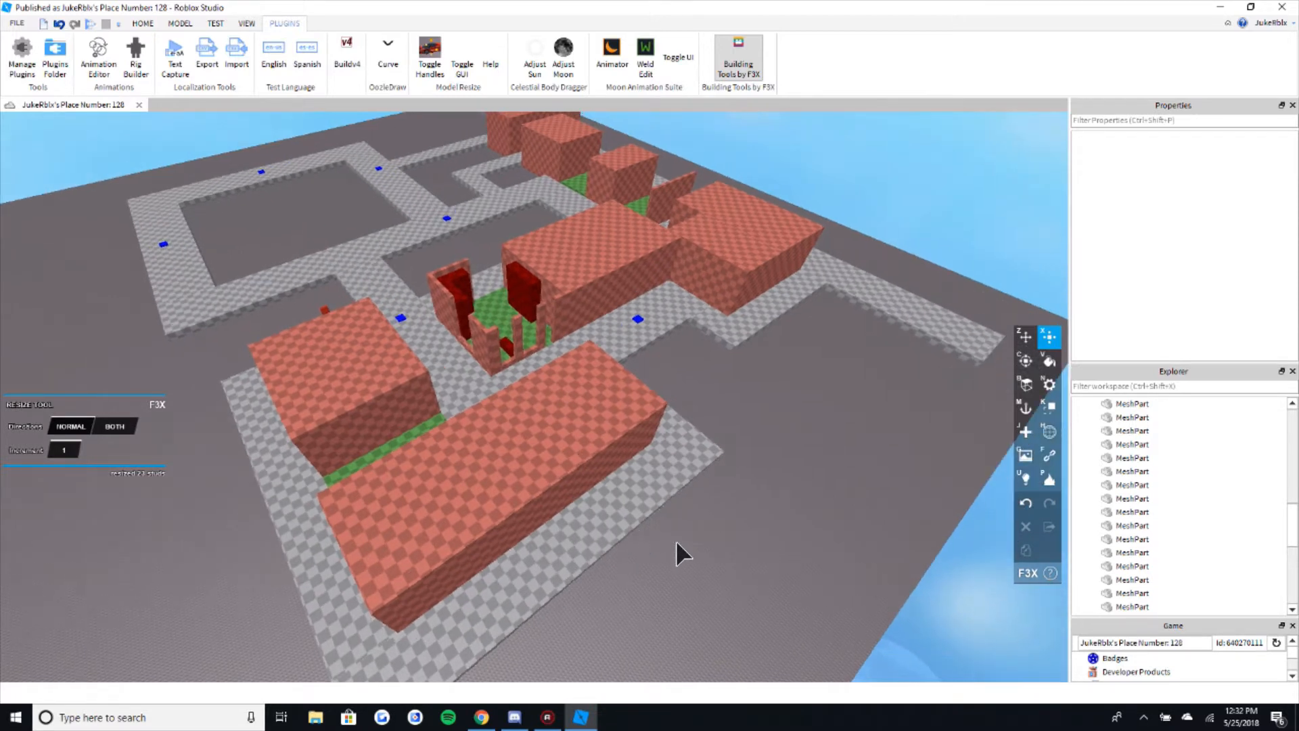
{"action": "key", "text": "a"}
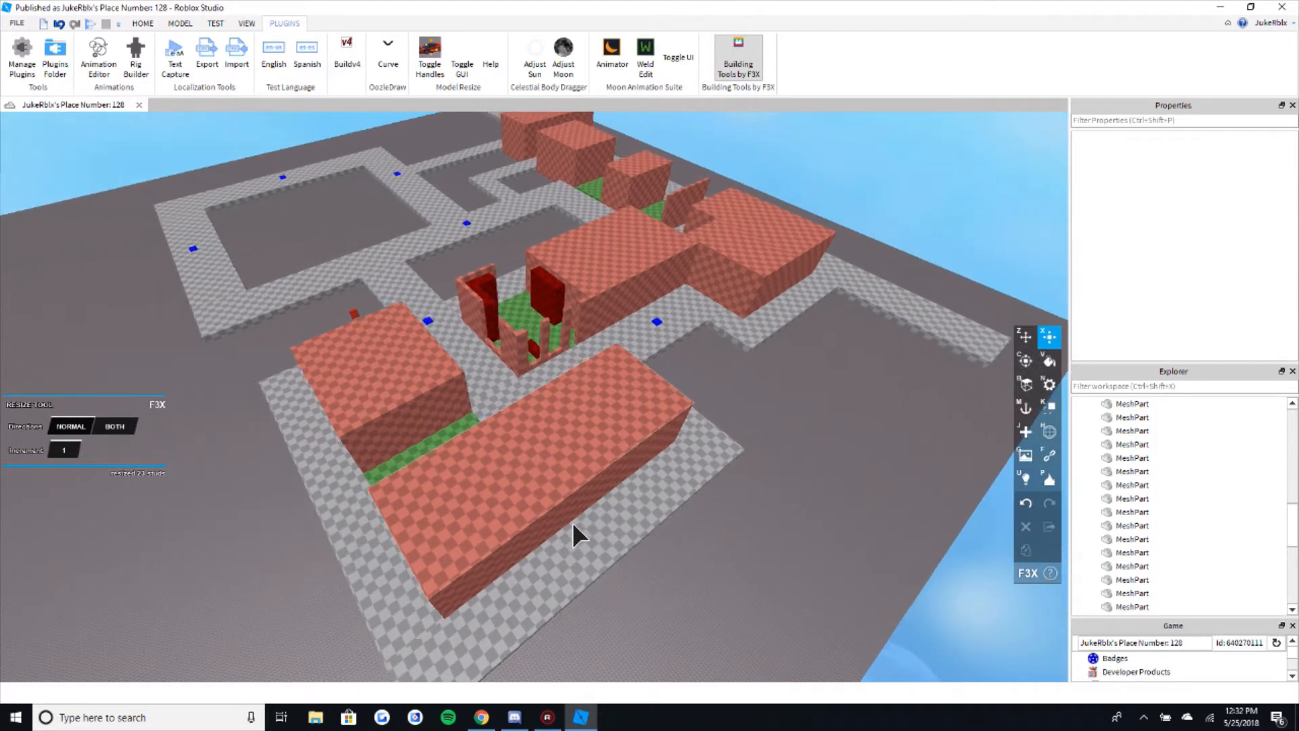
{"action": "key", "text": "a"}
{"action": "right_click_drag", "start_coordinate": [676, 583], "coordinate": [676, 580]}
{"action": "key", "text": "a"}
{"action": "key", "text": "a"}
{"action": "key", "text": "w"}
{"action": "key", "text": "s"}
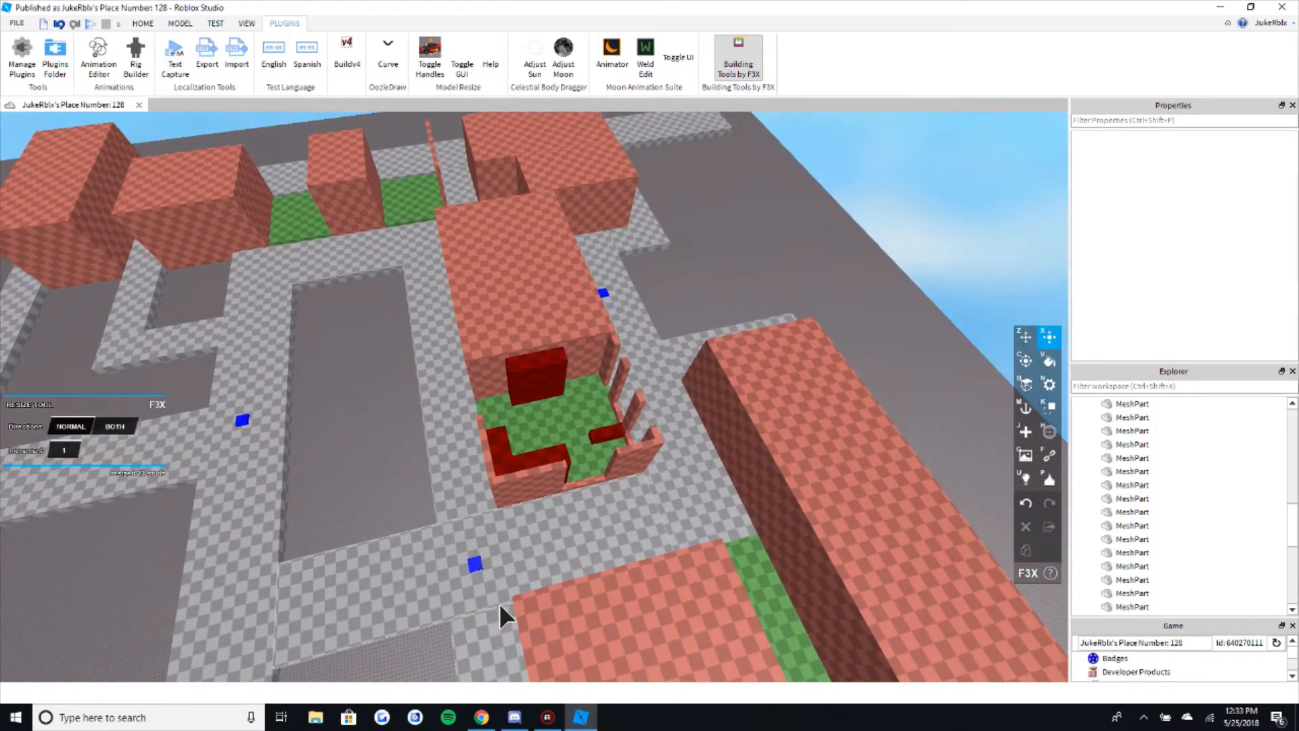
- Extend and widen the long outer building to 129 x 30 x 40 studs, covering the paths along its outer side and end
{"action": "key", "text": "d"}
{"action": "key", "text": "s"}
{"action": "key", "text": "d"}
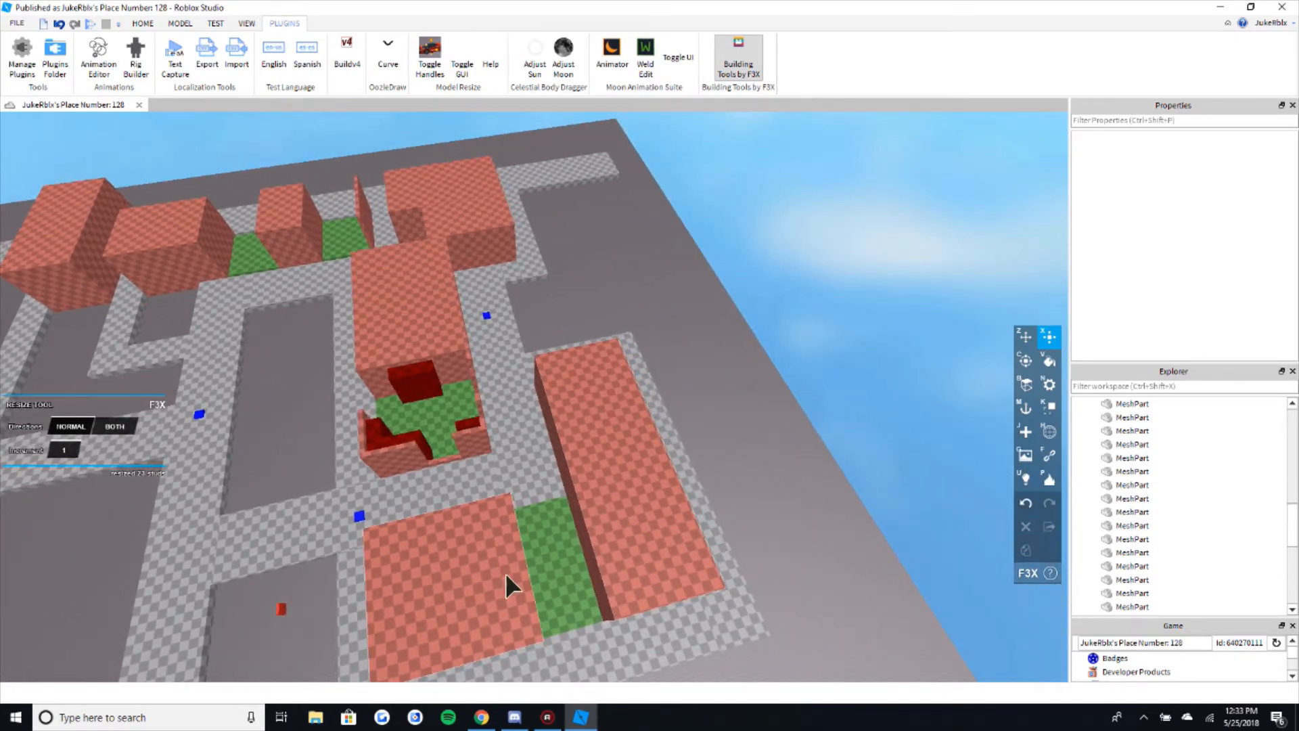
{"action": "key", "text": "s"}
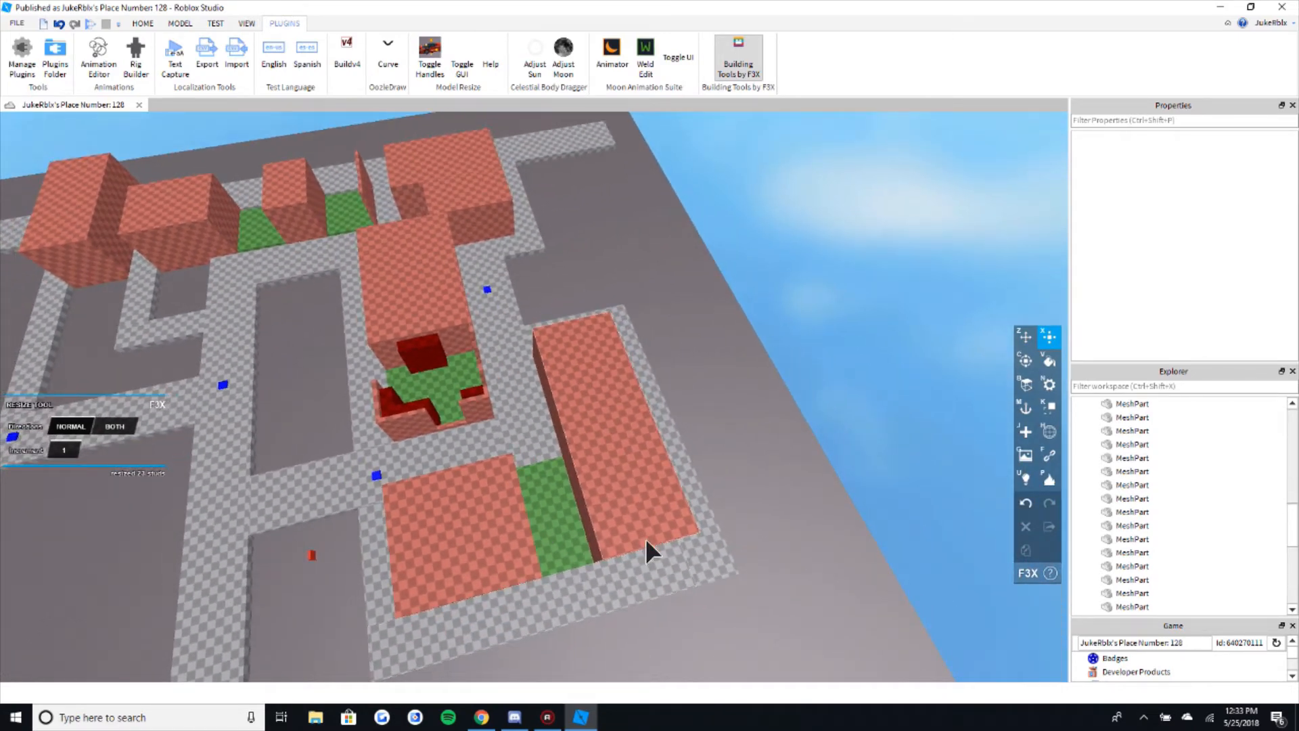
{"action": "left_click", "coordinate": [646, 538]}
{"action": "left_click_drag", "start_coordinate": [658, 563], "coordinate": [692, 609]}
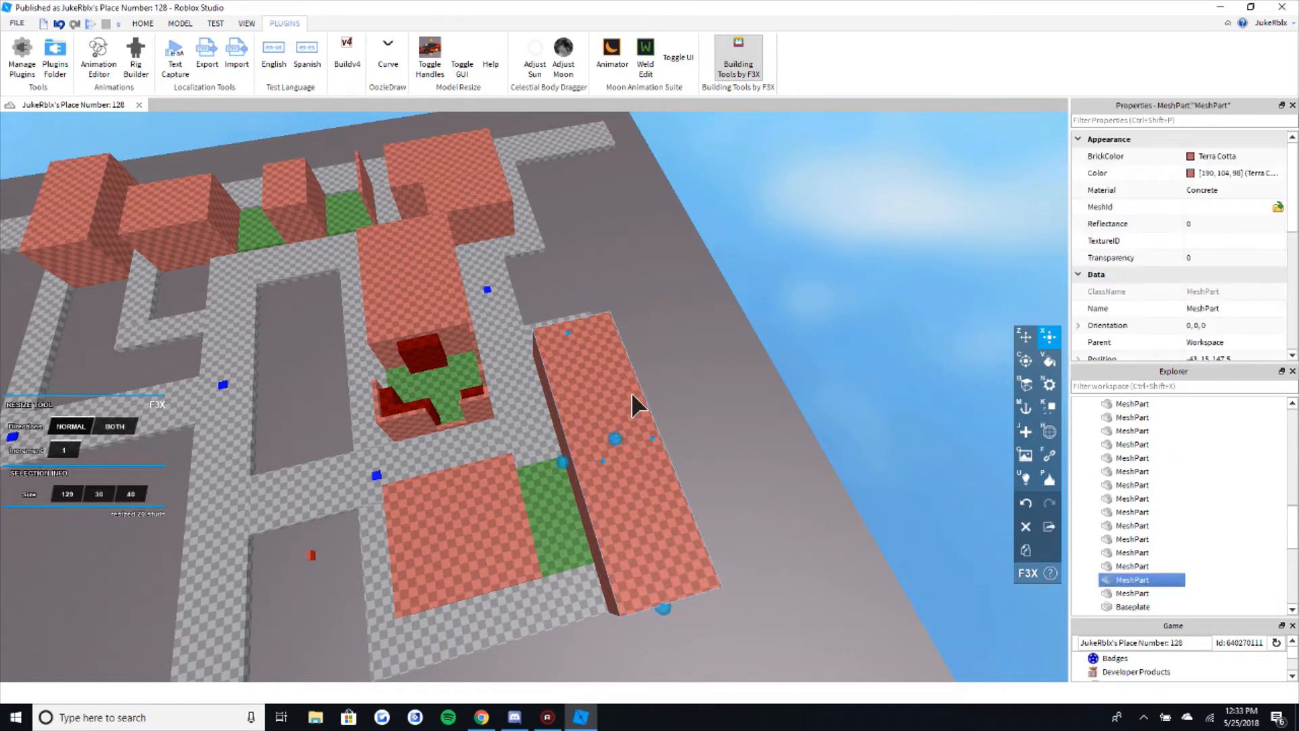
{"action": "left_click", "coordinate": [665, 499]}
- Examine the path stub and the empty plot between the long outer building and the large building near the blue marker
{"action": "right_click_drag", "start_coordinate": [666, 500], "coordinate": [678, 493]}
{"action": "key", "text": "w"}
{"action": "key", "text": "d"}
{"action": "key", "text": "w"}
{"action": "right_click_drag", "start_coordinate": [602, 438], "coordinate": [603, 438]}
{"action": "key", "text": "w"}
{"action": "left_click", "coordinate": [699, 346]}
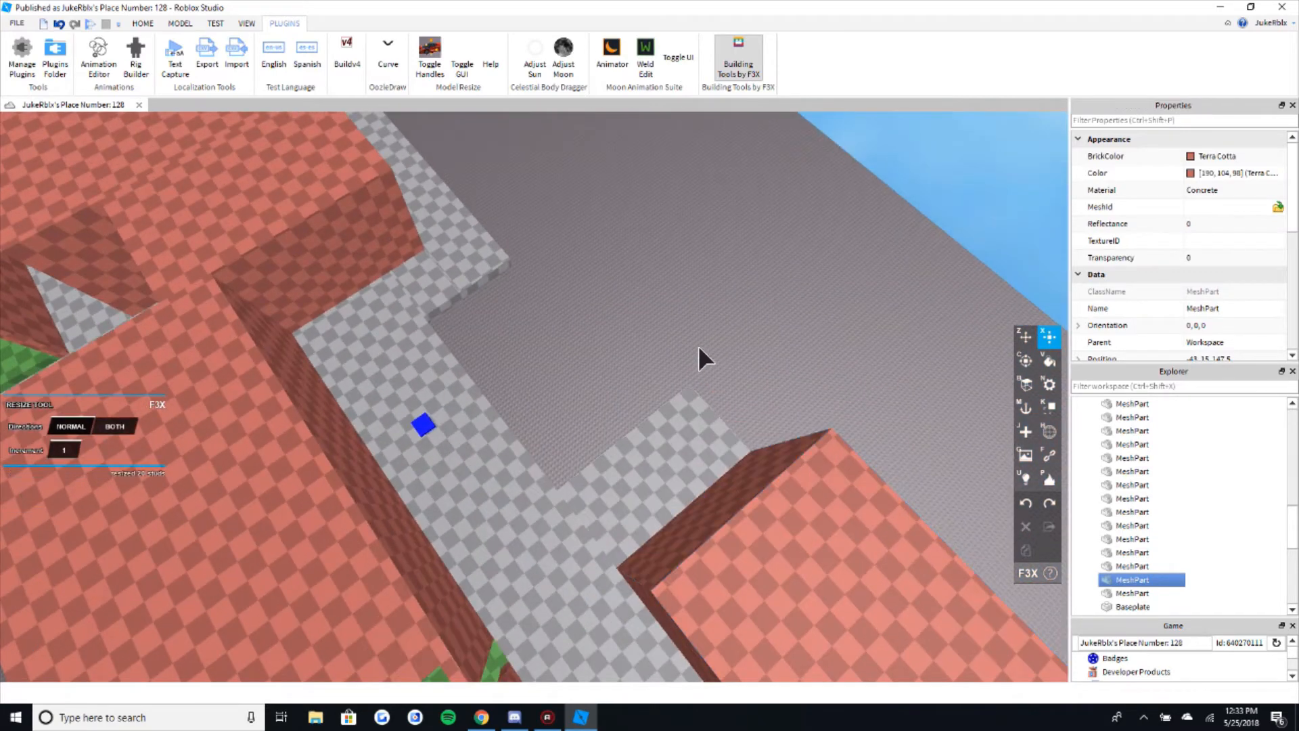
{"action": "key", "text": "s"}
{"action": "right_click_drag", "start_coordinate": [722, 404], "coordinate": [722, 404]}
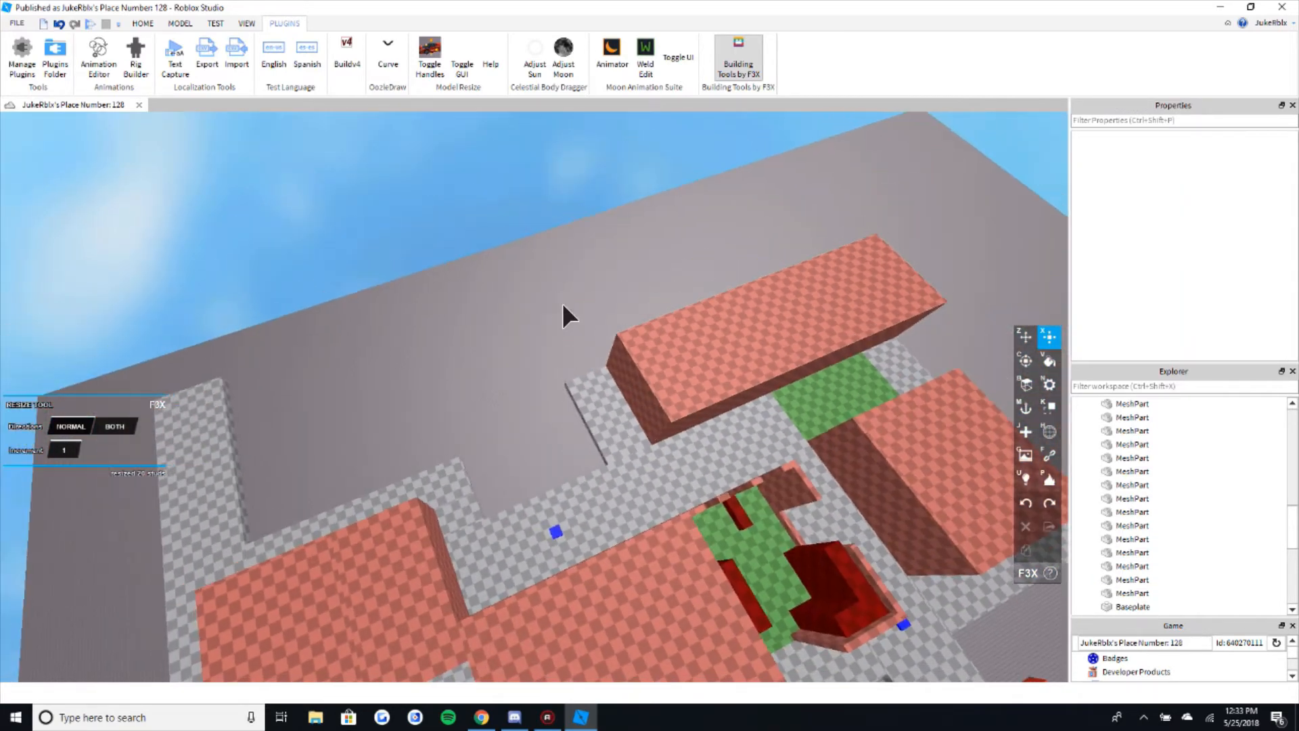
{"action": "right_click_drag", "start_coordinate": [618, 376], "coordinate": [617, 377]}
{"action": "right_click_drag", "start_coordinate": [542, 397], "coordinate": [537, 402]}
{"action": "key", "text": "w"}
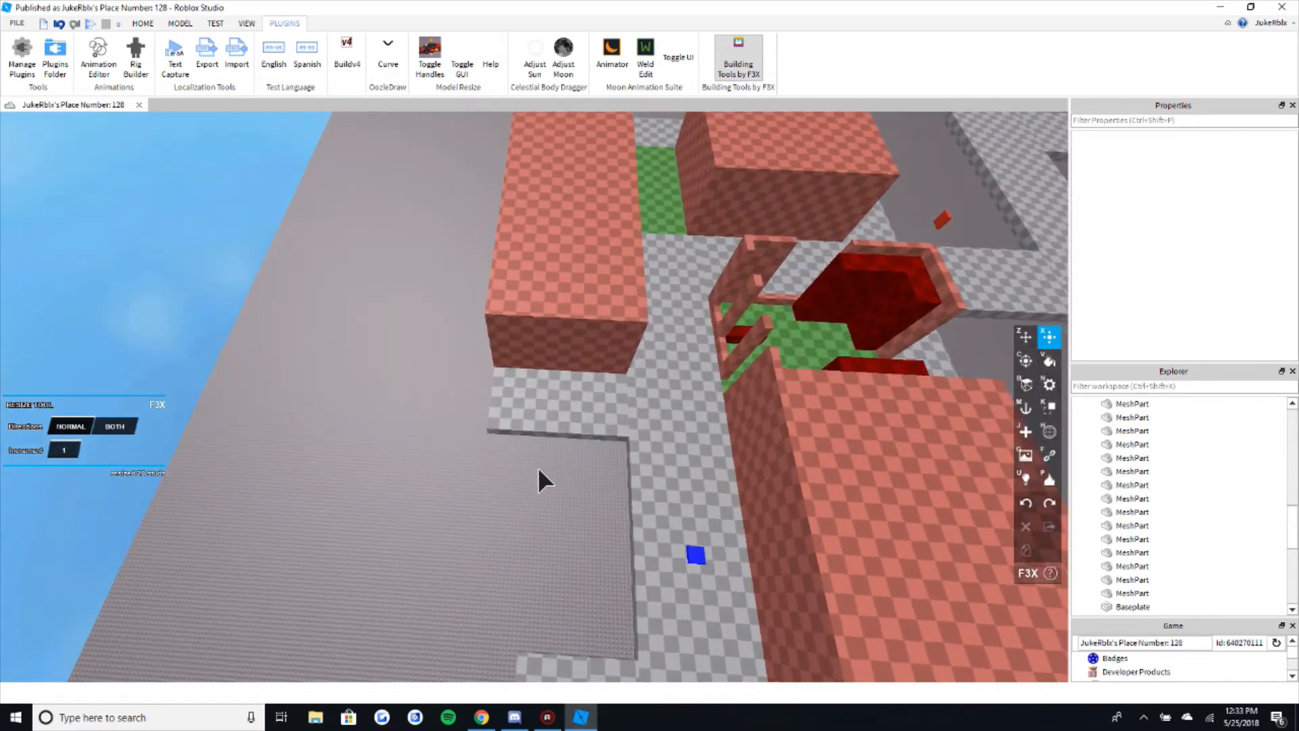
{"action": "key", "text": "w"}
- Widen the path stub at the end of the long outer building toward the empty plot beside the blue marker
{"action": "left_click", "coordinate": [558, 428]}
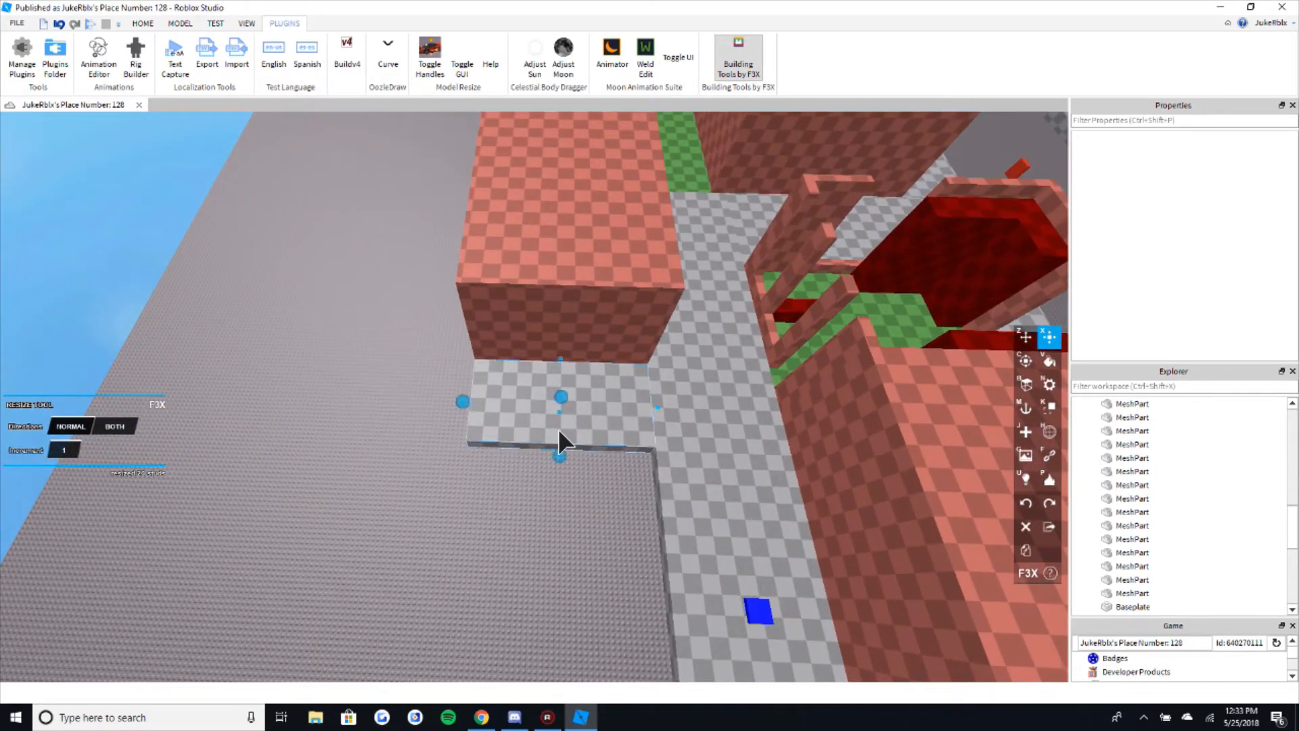
{"action": "left_click", "coordinate": [546, 505]}
{"action": "right_click_drag", "start_coordinate": [546, 505], "coordinate": [546, 506]}
{"action": "key", "text": "s"}
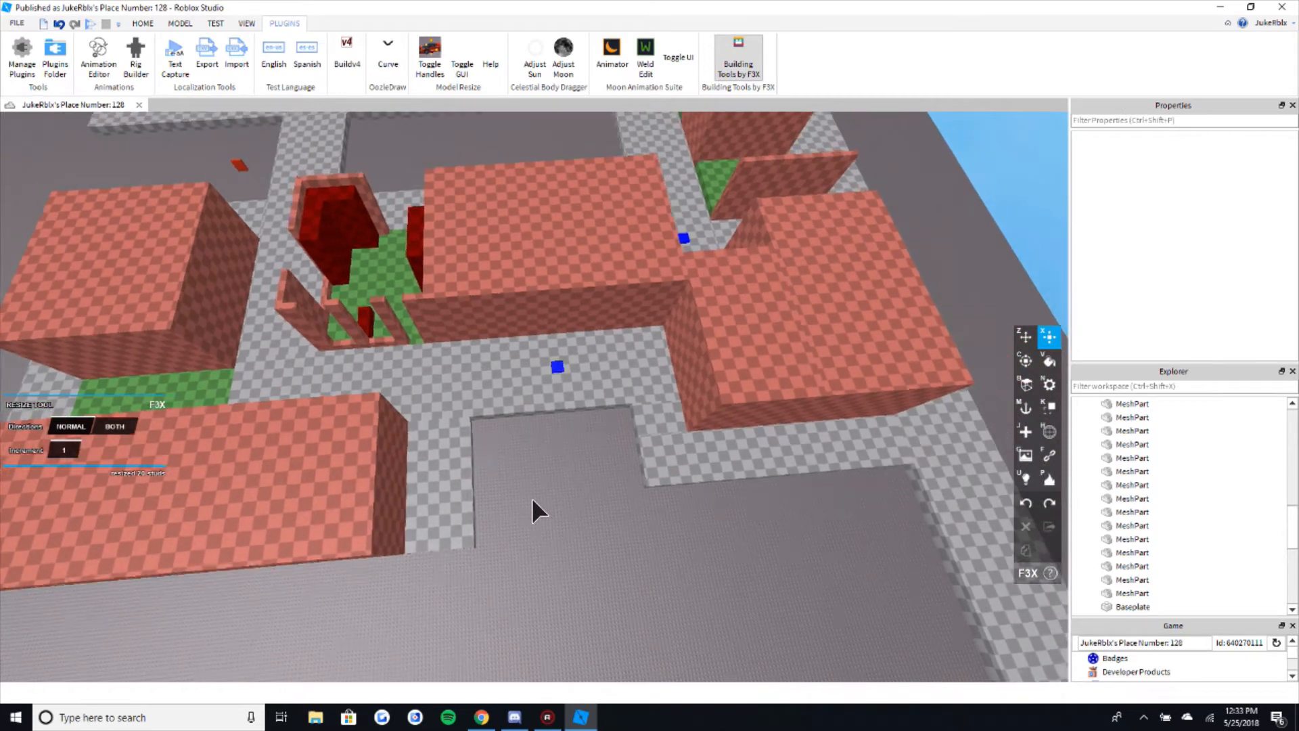
{"action": "left_click", "coordinate": [469, 467]}
{"action": "left_click_drag", "start_coordinate": [526, 487], "coordinate": [537, 485]}
{"action": "left_click", "coordinate": [579, 477]}
{"action": "key", "text": "s"}
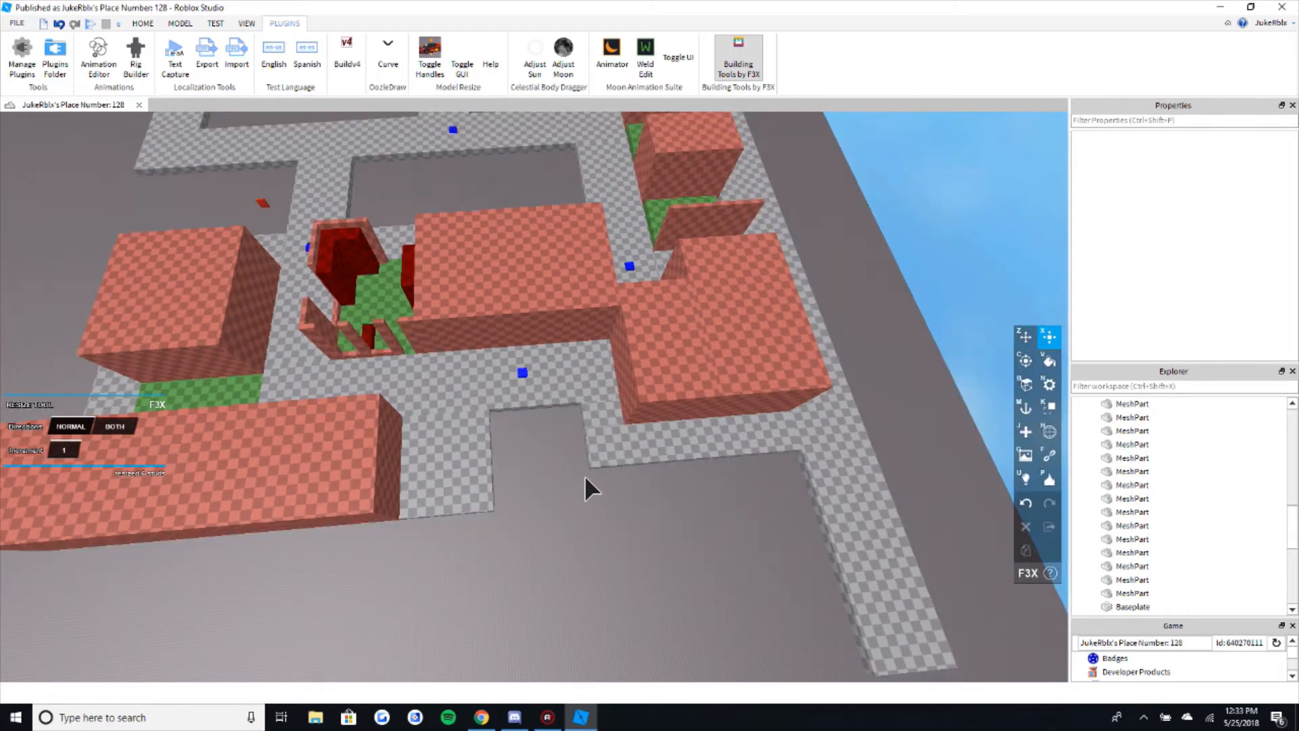
- Duplicate the open building's lawn and move the copy into the empty plot across the path from the blue marker
{"action": "key", "text": "a"}
{"action": "key", "text": "w"}
{"action": "right_click_drag", "start_coordinate": [666, 578], "coordinate": [749, 458]}
{"action": "key", "text": "w"}
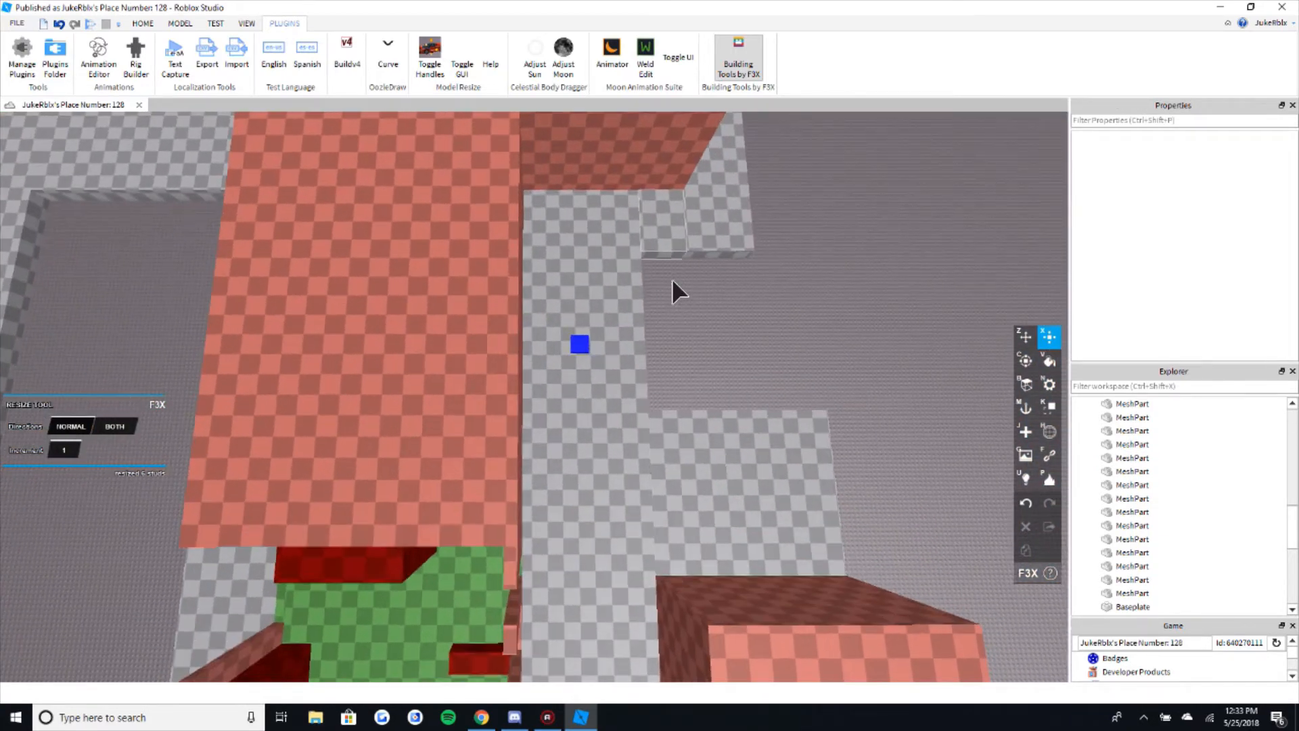
{"action": "key", "text": "d"}
{"action": "scroll", "coordinate": [663, 323], "scroll_direction": "down", "scroll_amount": 3}
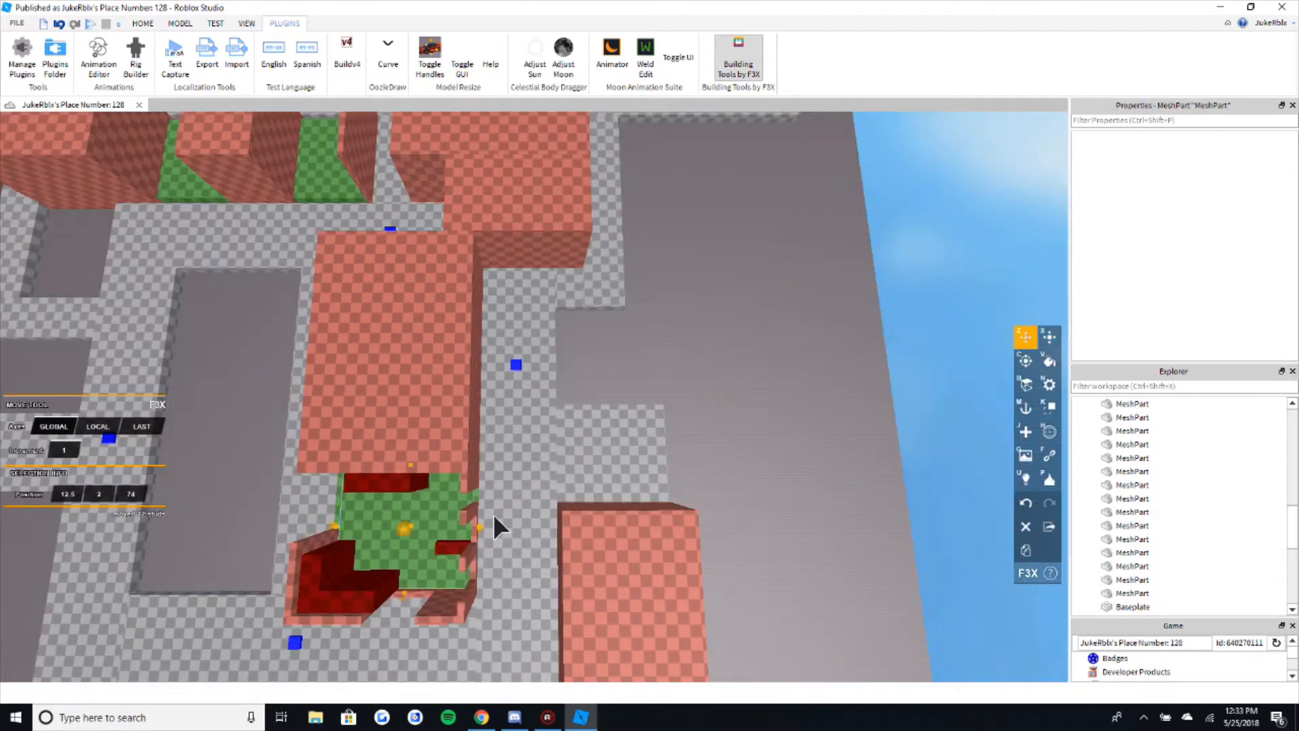
{"action": "left_click_drag", "start_coordinate": [633, 485], "coordinate": [668, 292]}
- Resize the copied lawn to fit the gap between the widened path stub and the path by the large building
{"action": "key", "text": "x"}
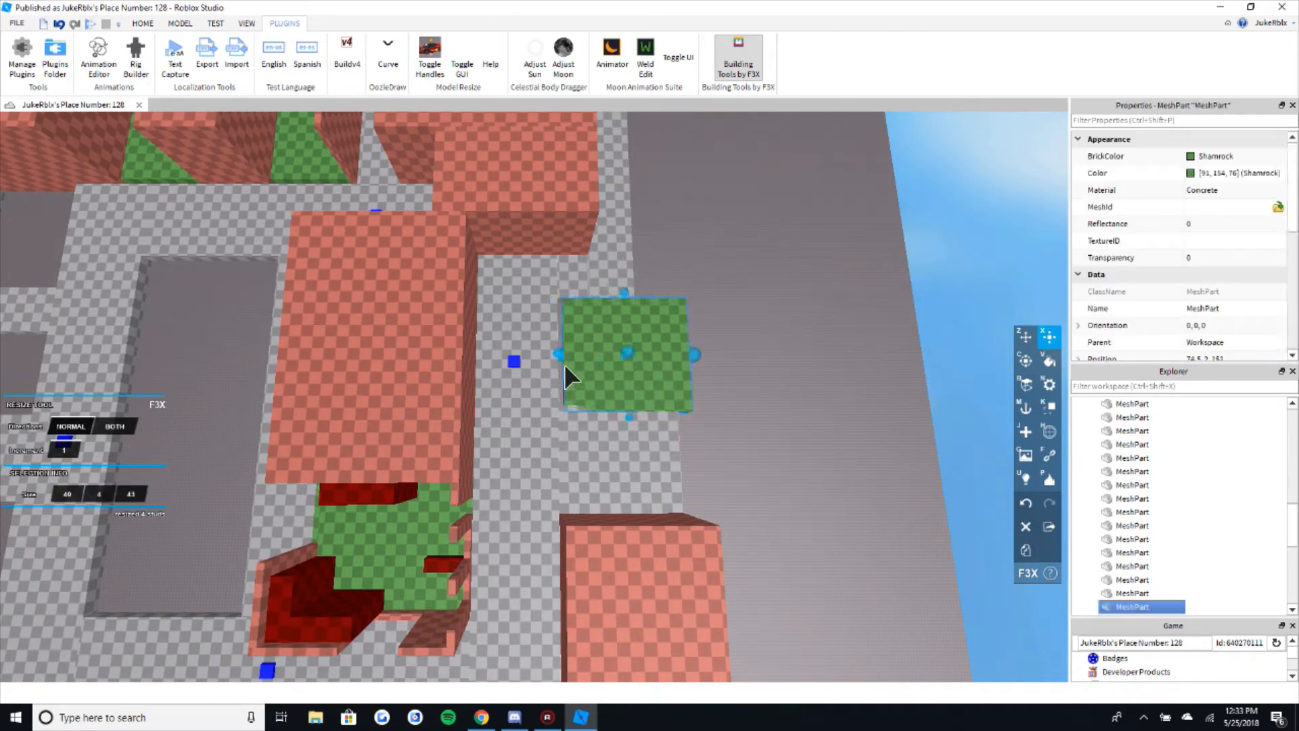
{"action": "left_click_drag", "start_coordinate": [565, 365], "coordinate": [559, 363]}
{"action": "key", "text": "w"}
{"action": "left_click_drag", "start_coordinate": [656, 436], "coordinate": [653, 426]}
{"action": "left_click_drag", "start_coordinate": [723, 343], "coordinate": [715, 353]}
{"action": "left_click", "coordinate": [790, 345]}
- Survey the whole map with the new lawn, from the large buildings across to the path loop
{"action": "right_click_drag", "start_coordinate": [788, 344], "coordinate": [840, 414]}
{"action": "key", "text": "s"}
{"action": "key", "text": "s"}
{"action": "key", "text": "w"}
{"action": "key", "text": "s"}
{"action": "key", "text": "a"}
{"action": "key", "text": "w"}
{"action": "key", "text": "e"}
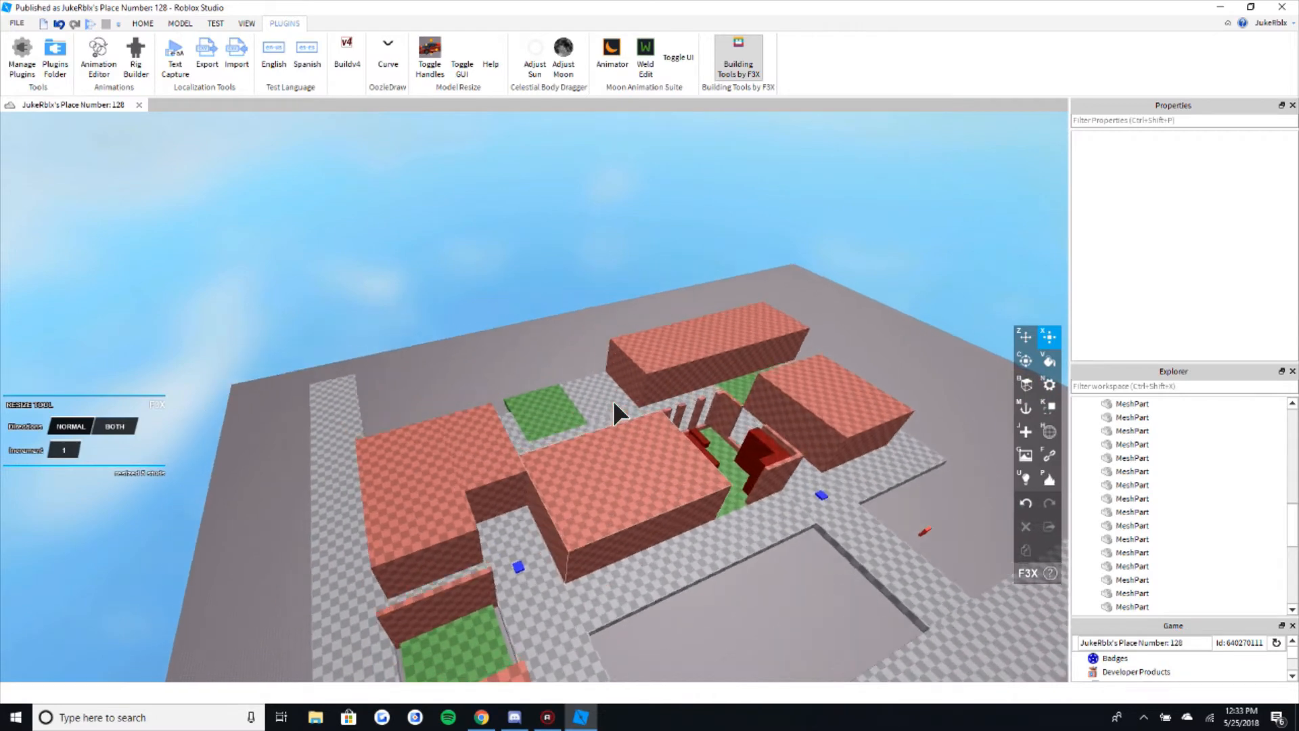
{"action": "key", "text": "e"}
{"action": "key", "text": "s"}
{"action": "right_click_drag", "start_coordinate": [728, 400], "coordinate": [729, 400]}
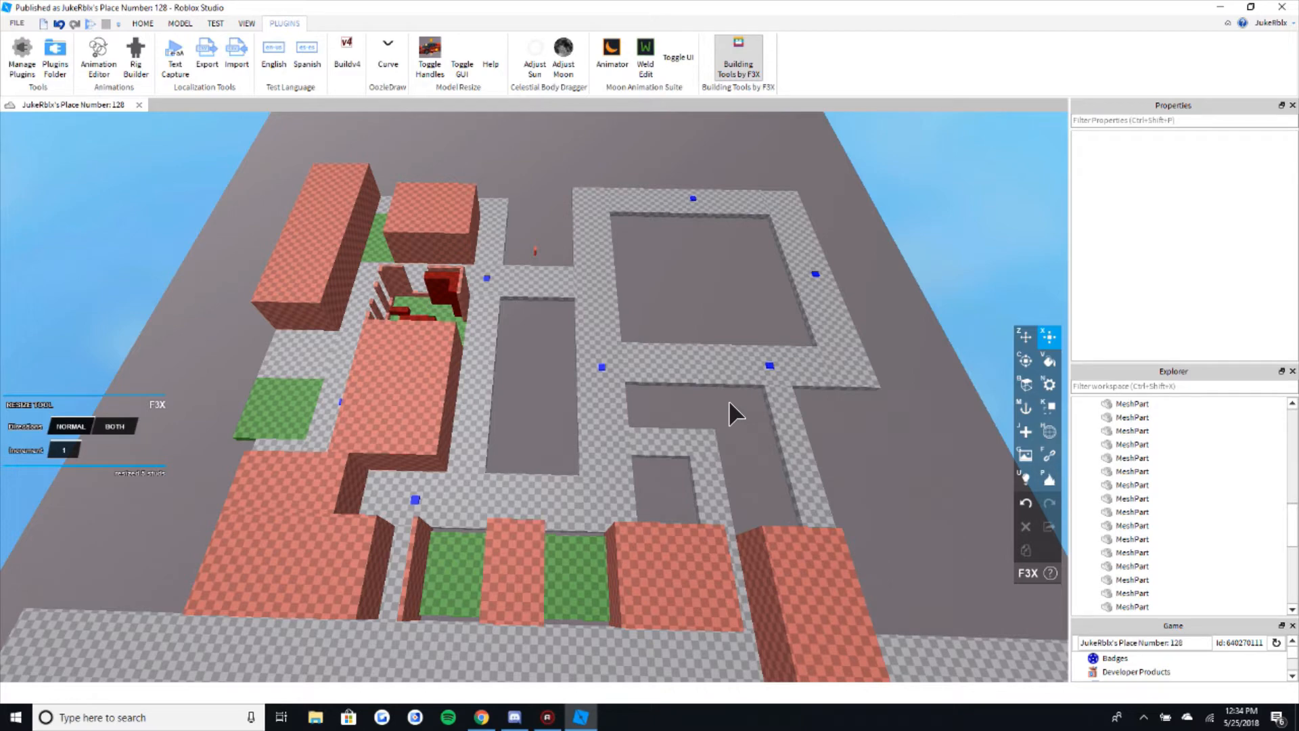
- Examine the open building with its red cover blocks and the surrounding buildings, paths and empty plots
{"action": "key", "text": "w"}
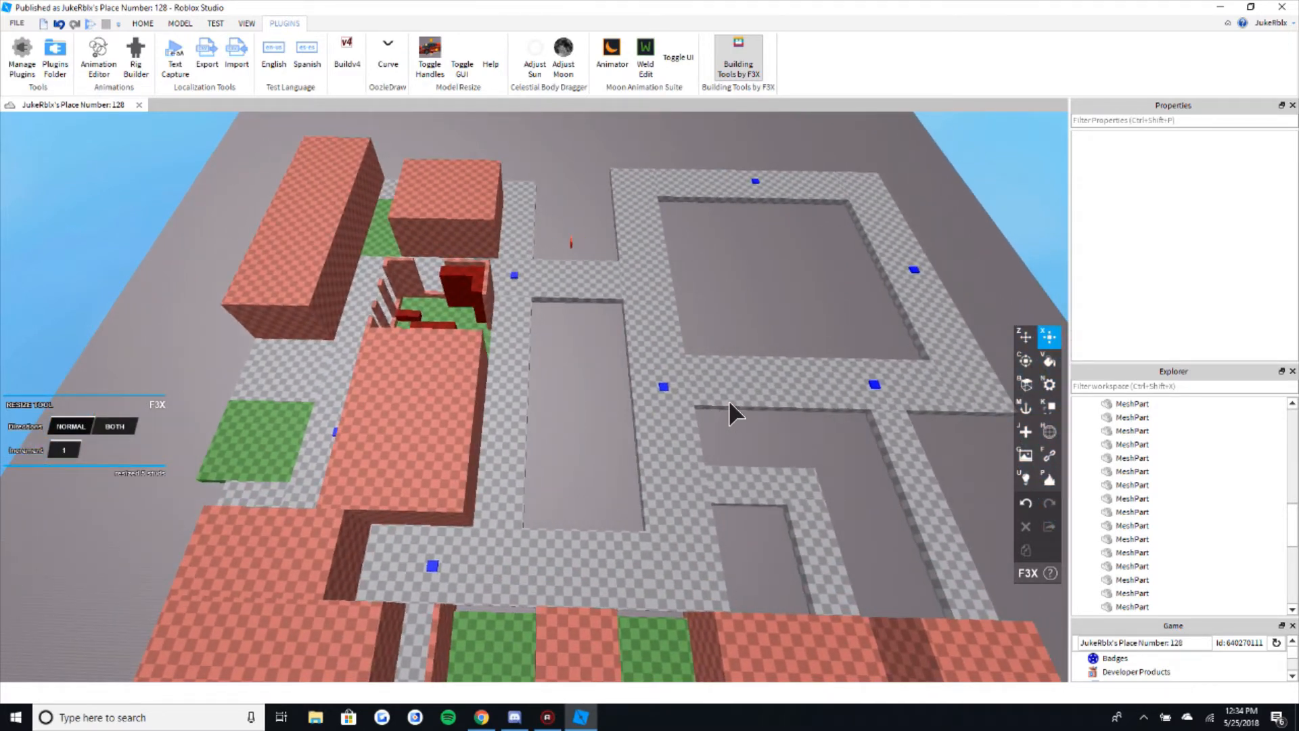
{"action": "key", "text": "a"}
{"action": "key", "text": "w"}
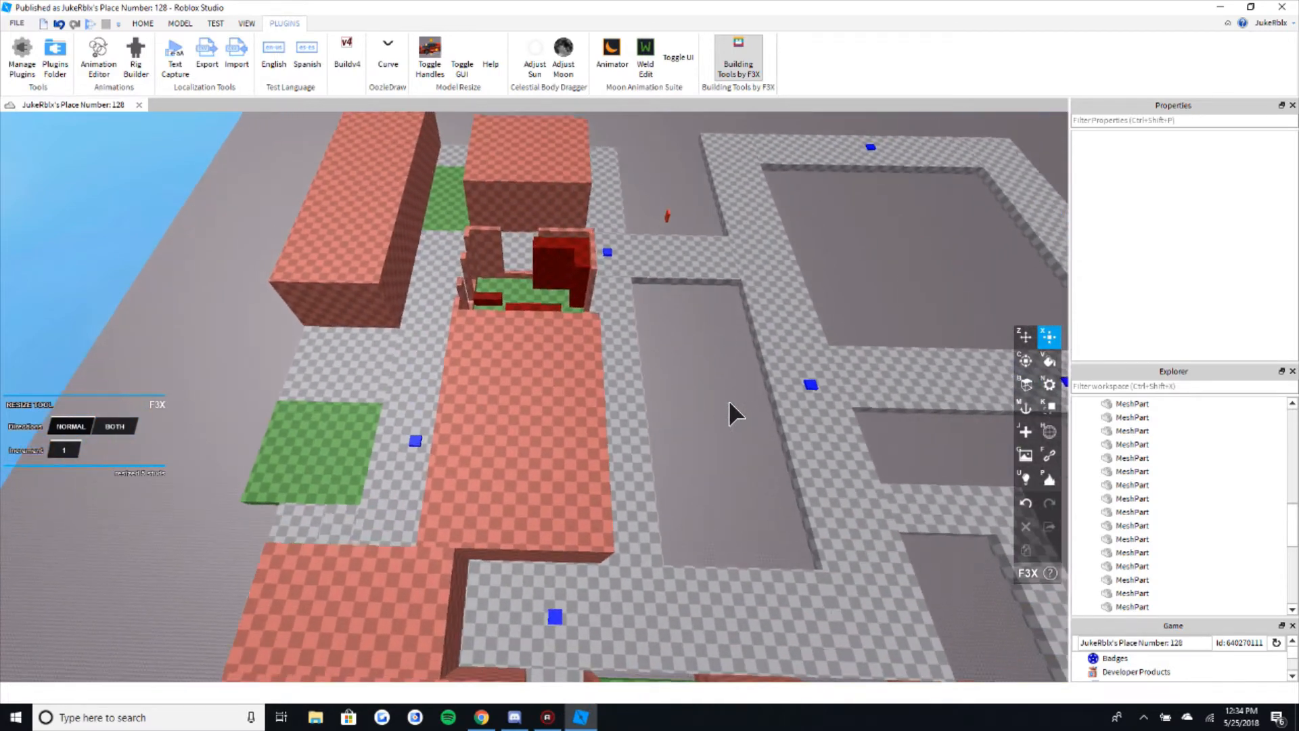
{"action": "key", "text": "w"}
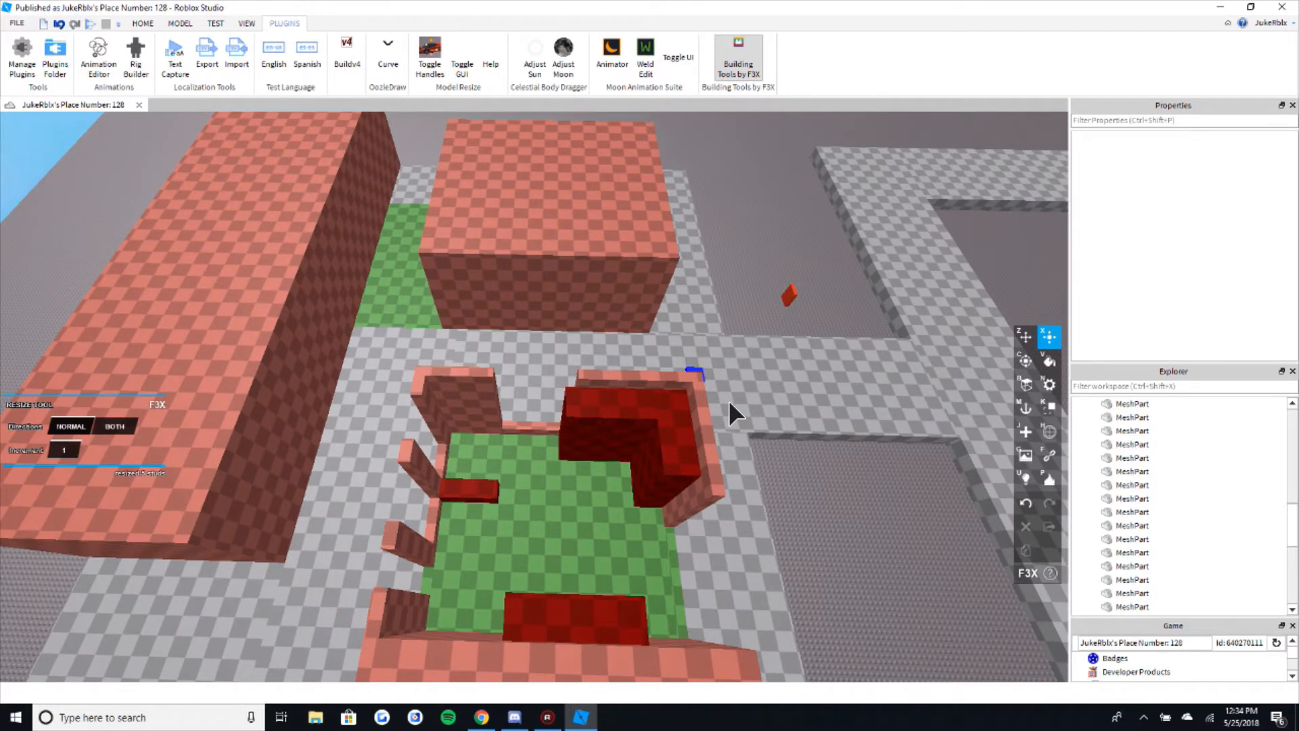
{"action": "scroll", "coordinate": [728, 400], "scroll_direction": "down", "scroll_amount": 3}
{"action": "scroll", "coordinate": [729, 400], "scroll_direction": "down", "scroll_amount": 1}
{"action": "key", "text": "s"}
{"action": "key", "text": "a"}
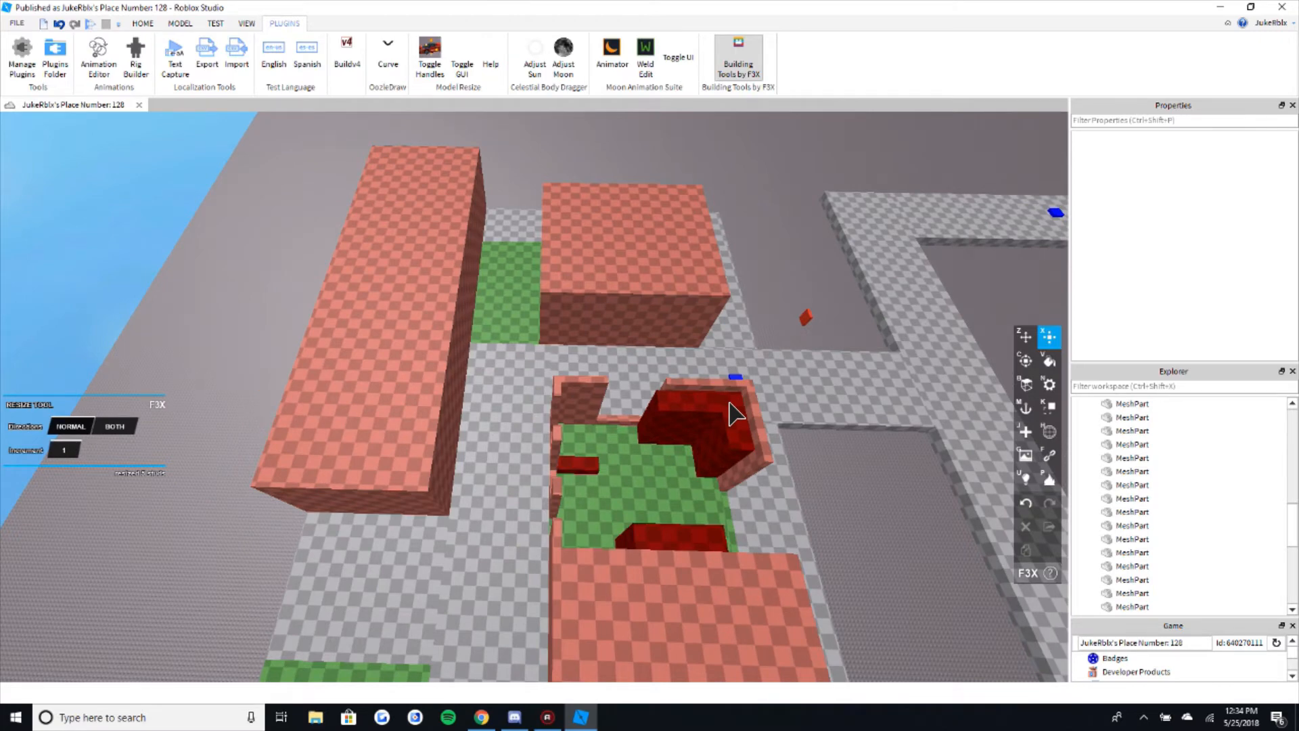
{"action": "key", "text": "s"}
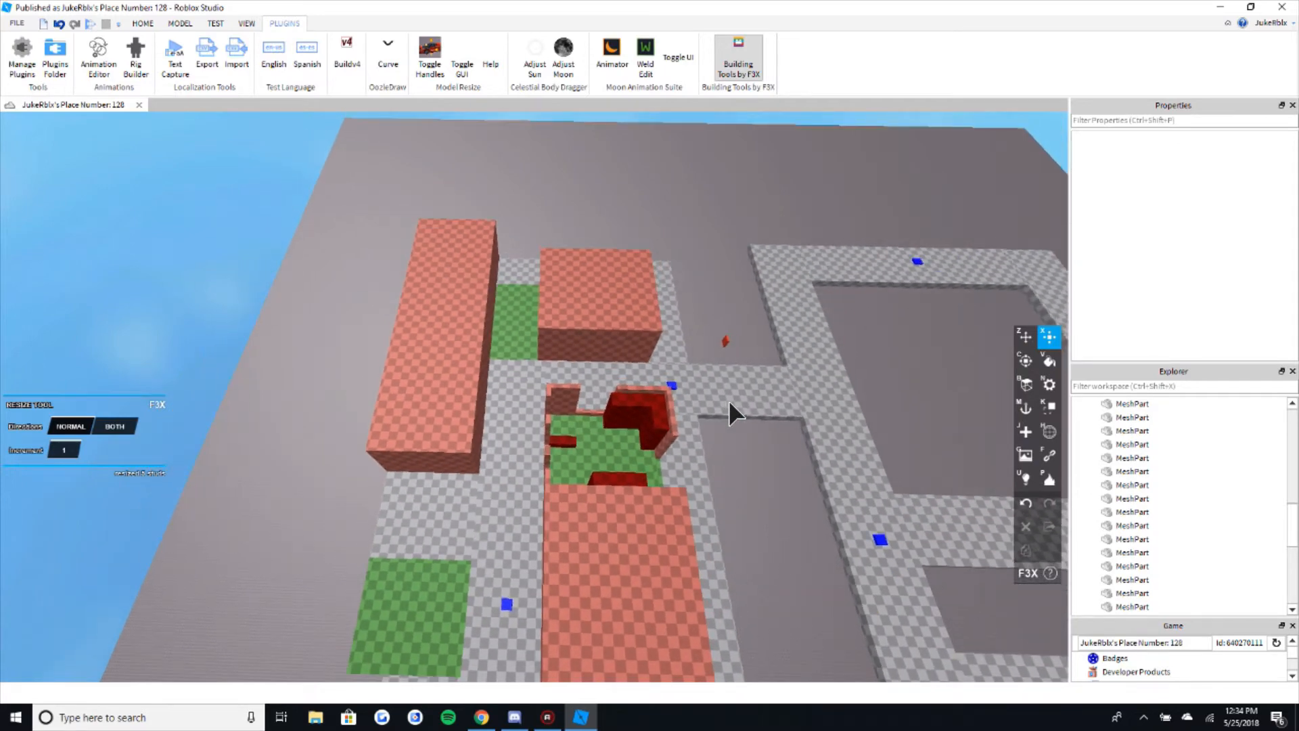
{"action": "key", "text": "s"}
{"action": "key", "text": "d"}
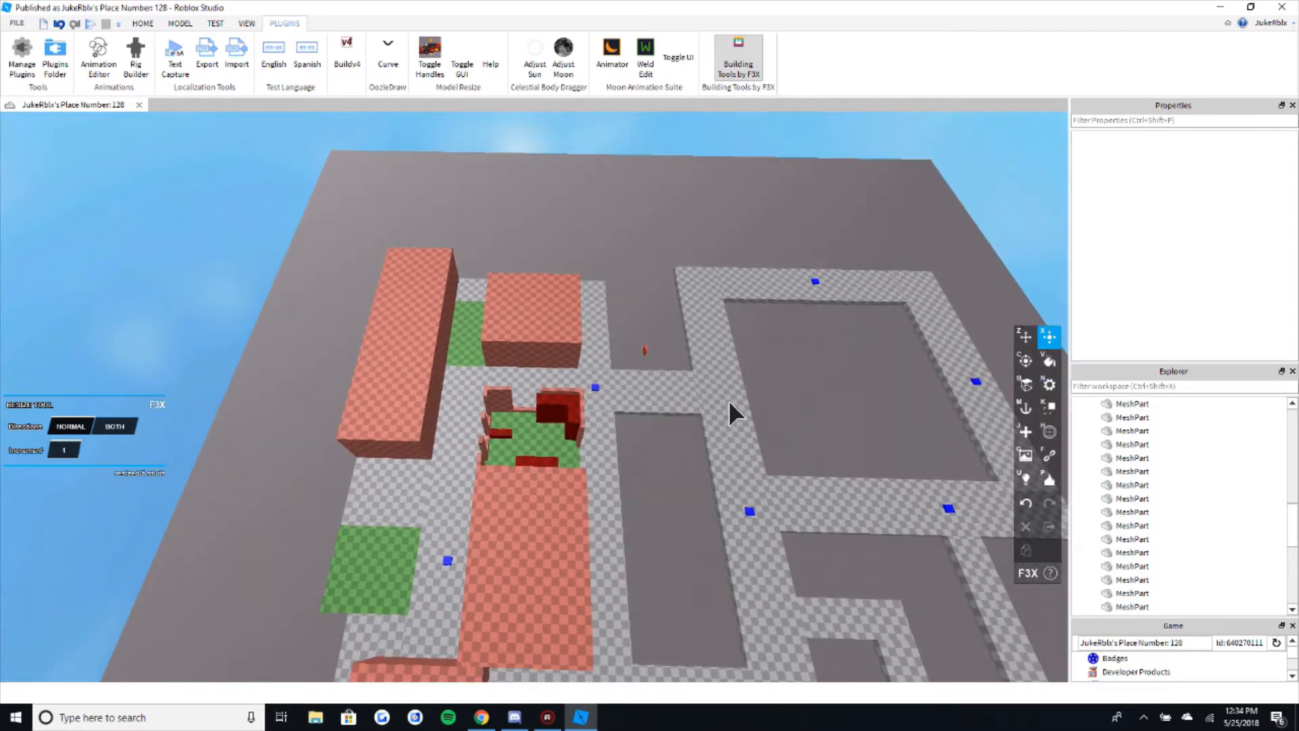
{"action": "key", "text": "w"}
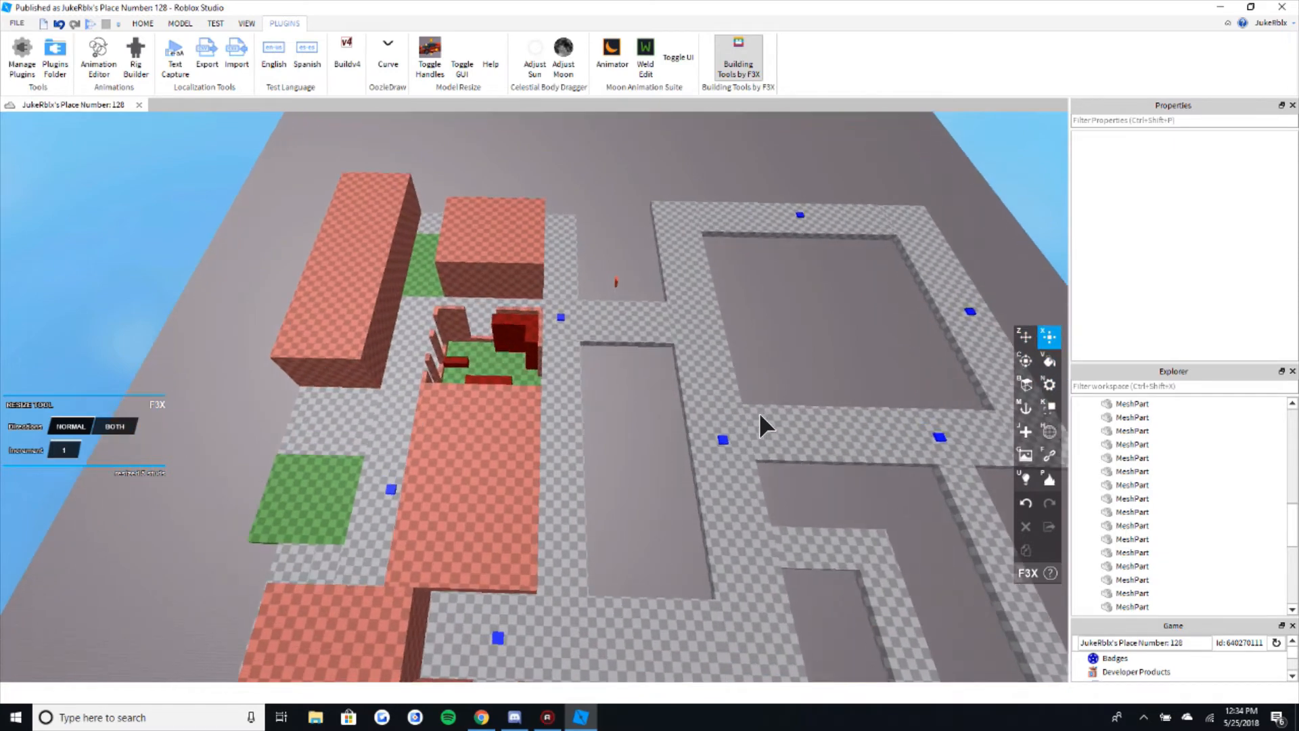
{"action": "key", "text": "w"}
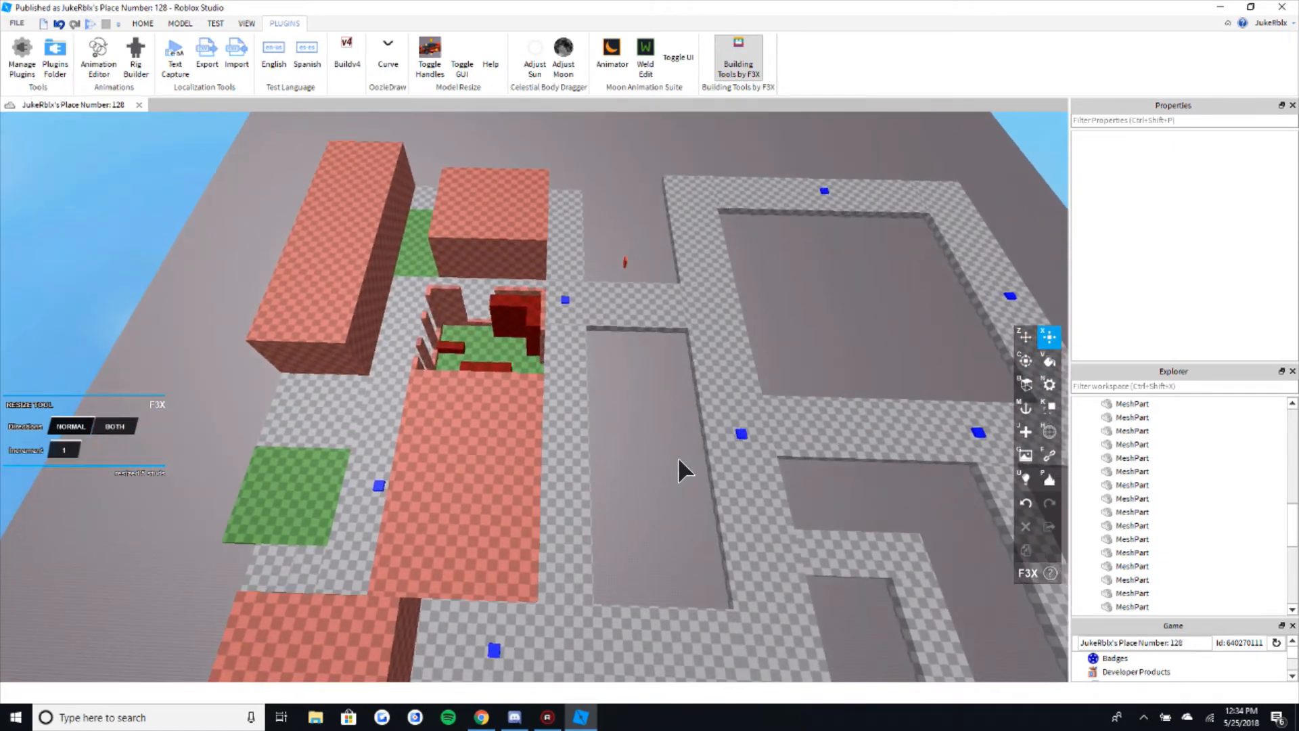
{"action": "key", "text": "w"}
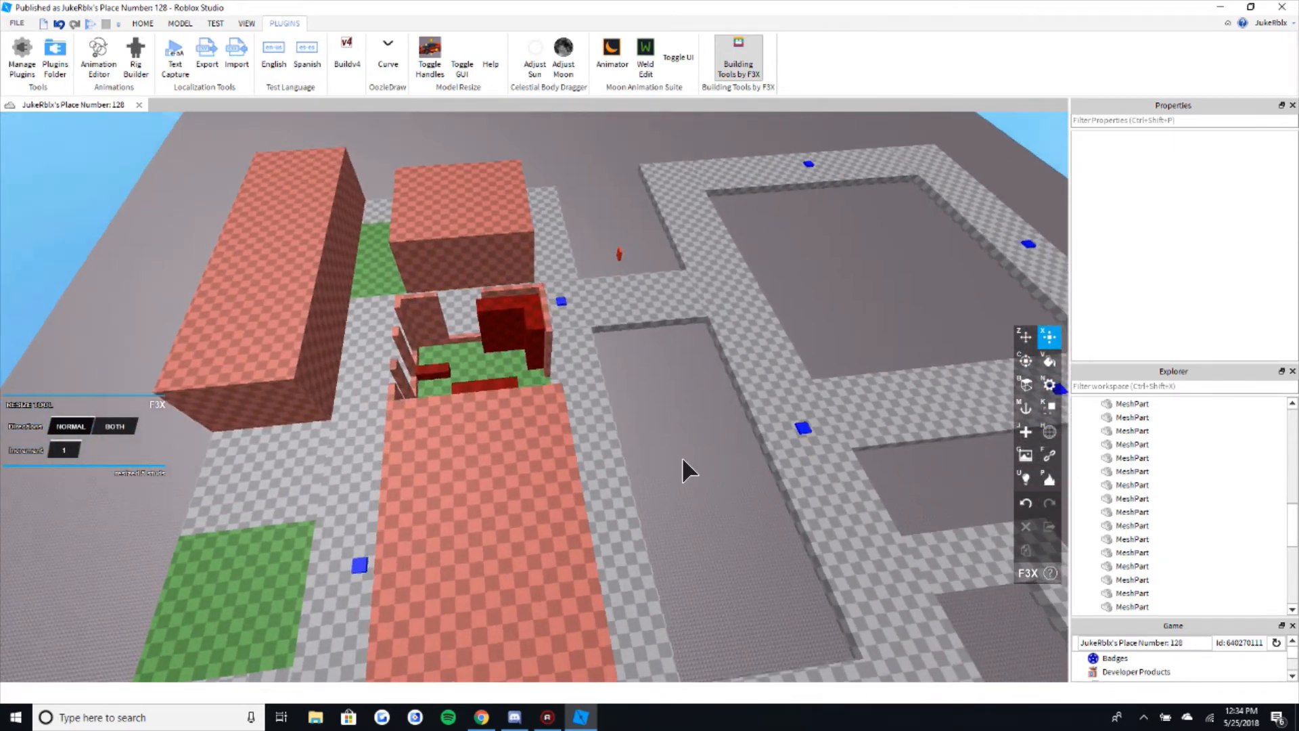
- Inspect the building row, the yard wall and the passage around the nearby blue marker
{"action": "right_click_drag", "start_coordinate": [331, 529], "coordinate": [642, 558]}
{"action": "key", "text": "w"}
{"action": "key", "text": "w"}
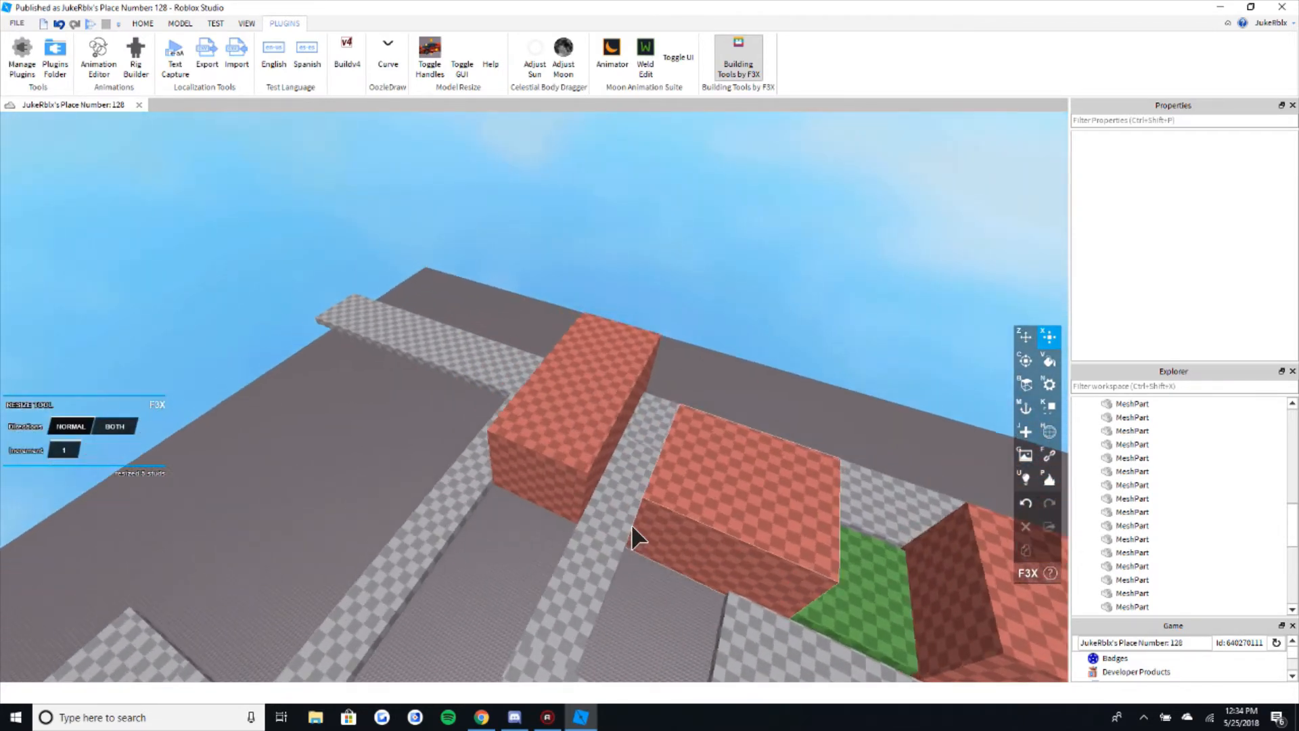
{"action": "key", "text": "w"}
{"action": "right_click_drag", "start_coordinate": [631, 525], "coordinate": [587, 555]}
{"action": "key", "text": "s"}
{"action": "key", "text": "w"}
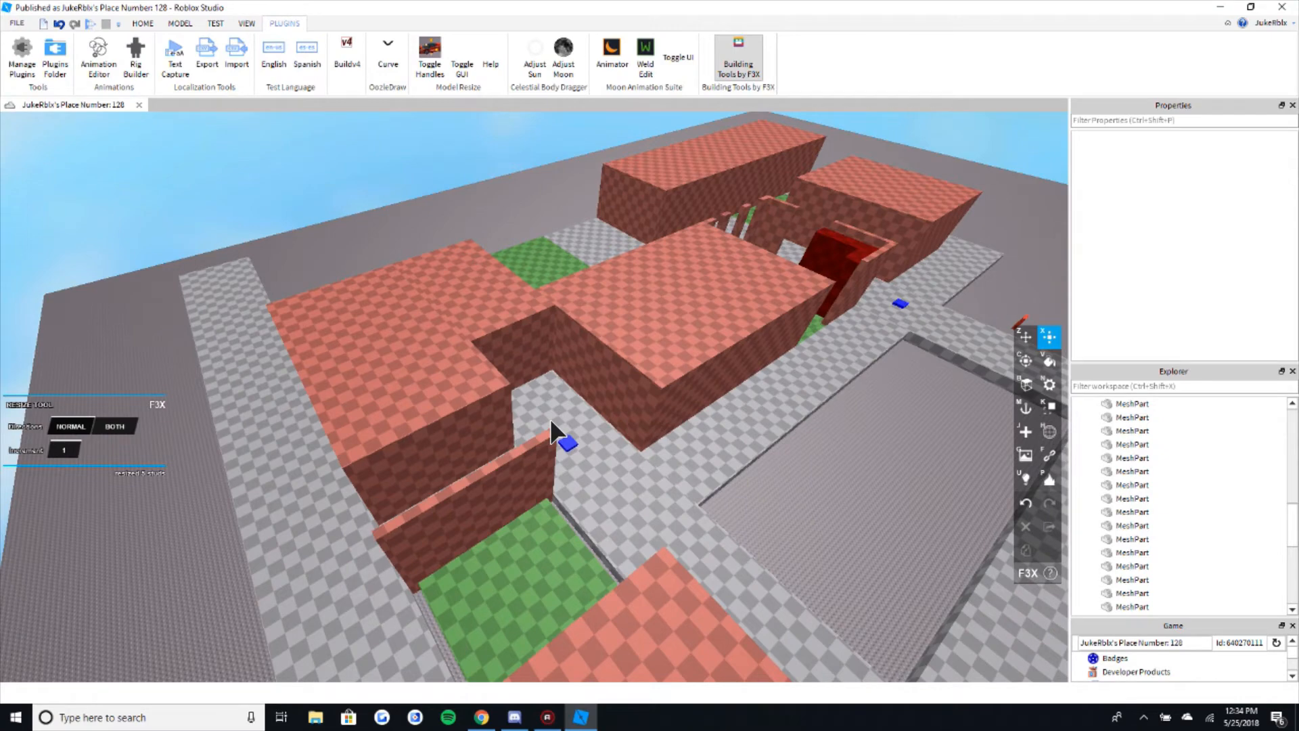
{"action": "key", "text": "w"}
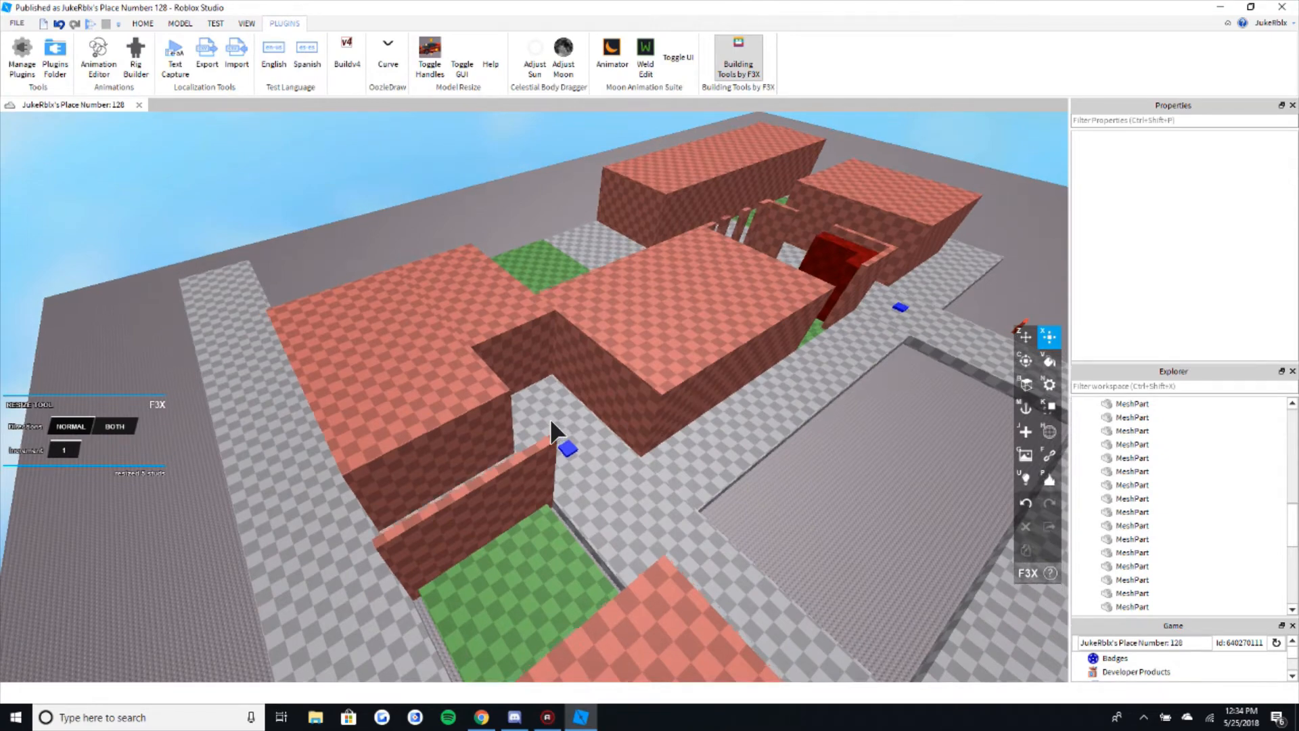
{"action": "key", "text": "w"}
{"action": "key", "text": "d"}
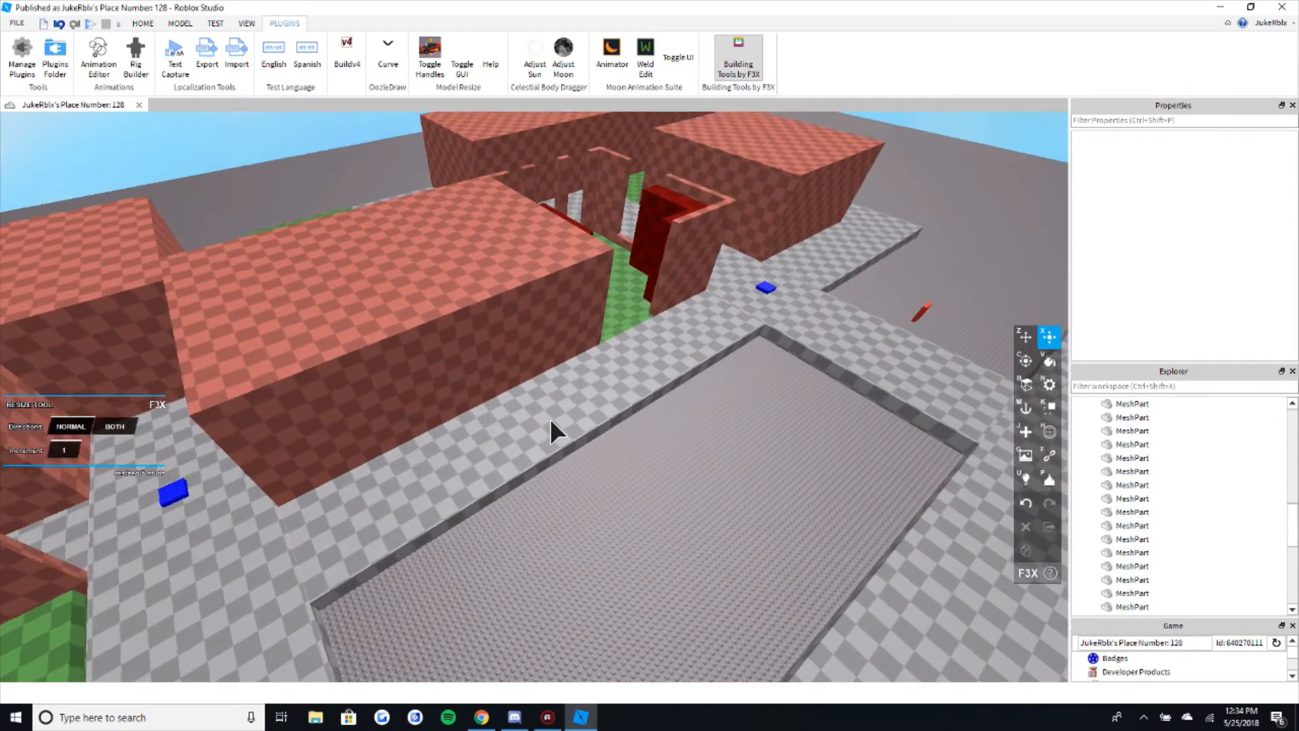
- Look over the open building from the central plot and compare it with the neighbouring buildings and the new lawn
{"action": "key", "text": "e"}
{"action": "key", "text": "s"}
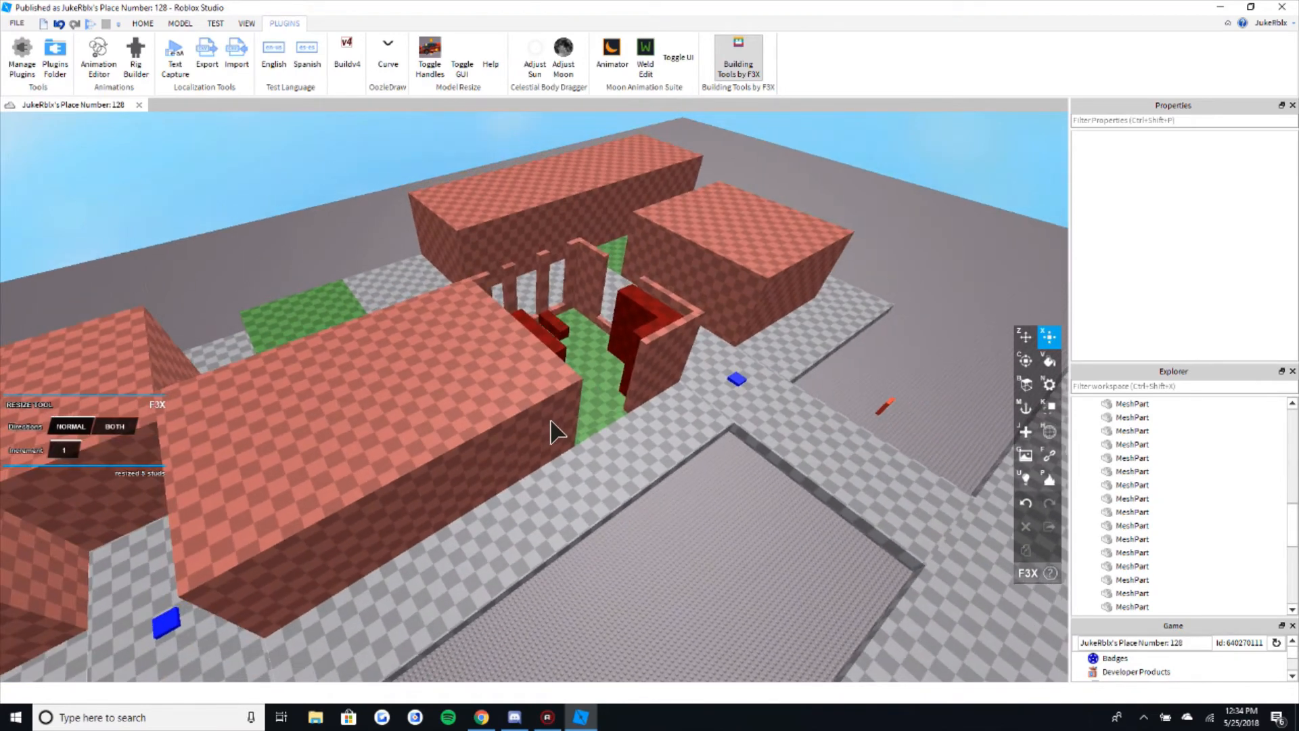
{"action": "key", "text": "s"}
{"action": "key", "text": "d"}
{"action": "key", "text": "d"}
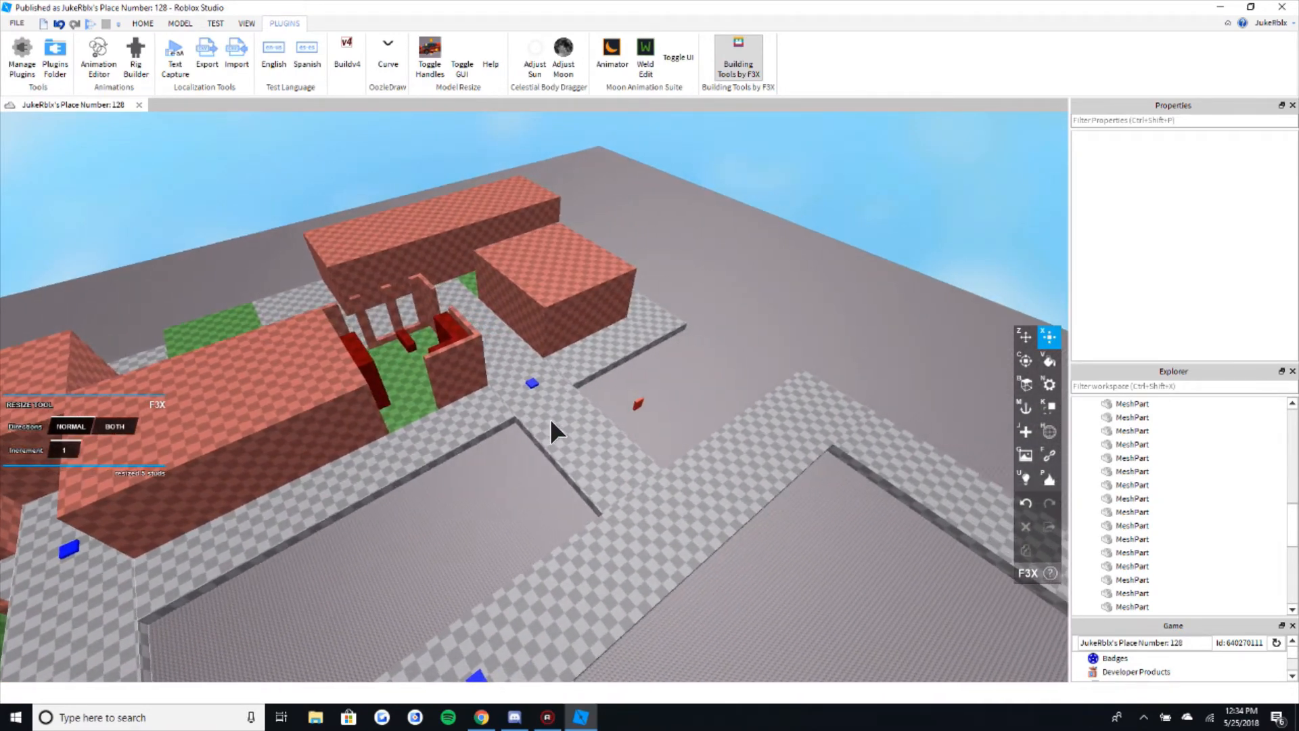
{"action": "right_click_drag", "start_coordinate": [641, 380], "coordinate": [642, 379]}
{"action": "key", "text": "s"}
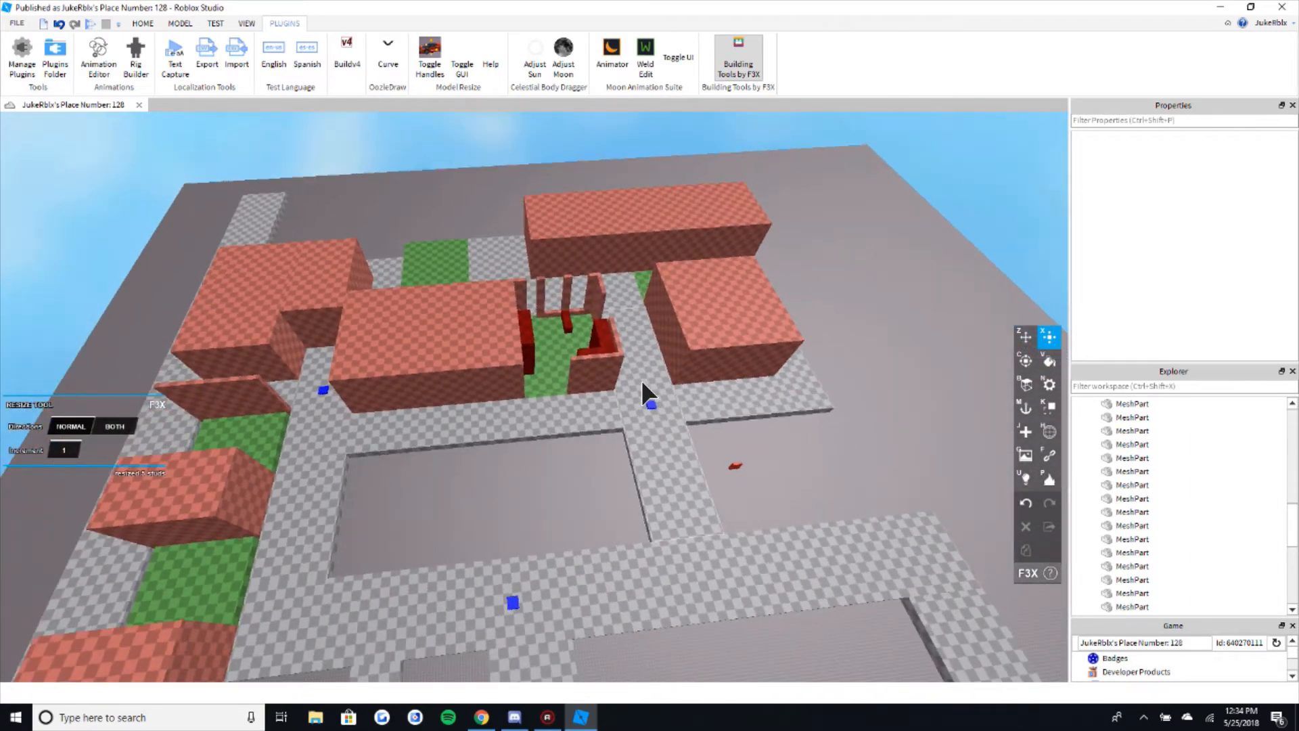
{"action": "key", "text": "w"}
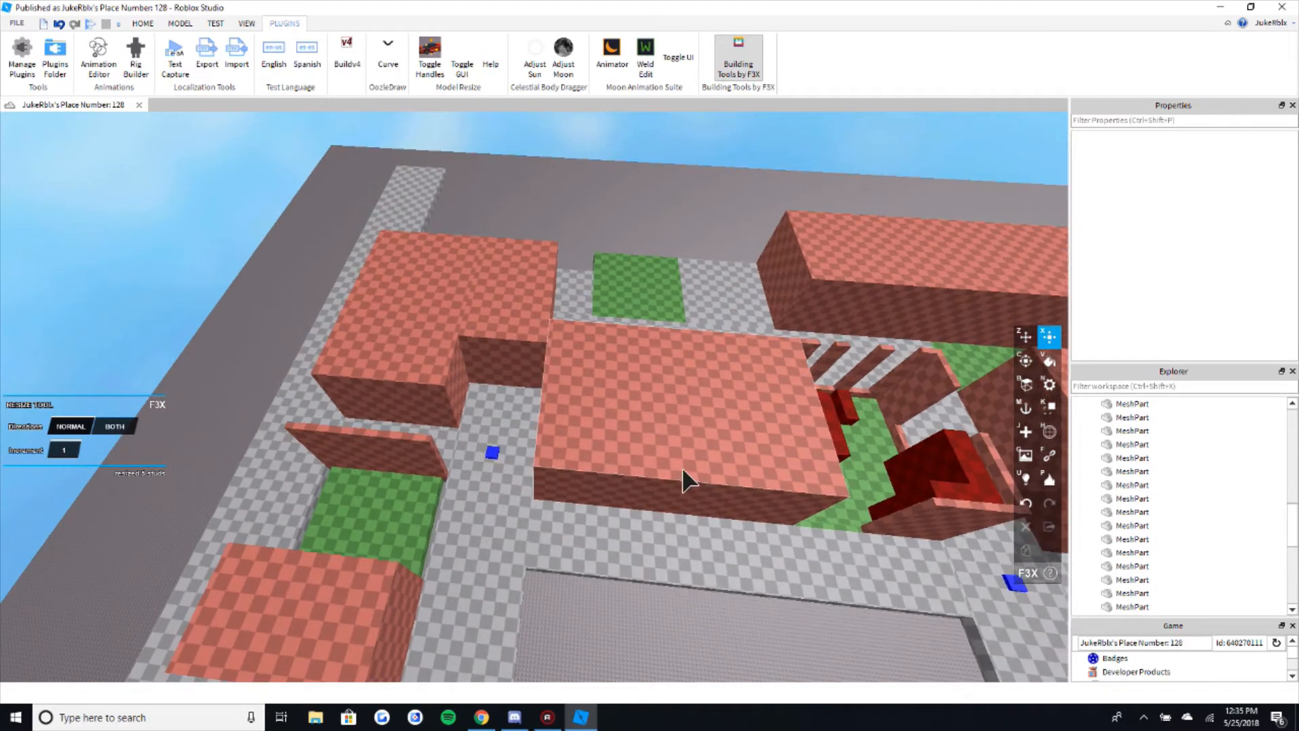
{"action": "key", "text": "s"}
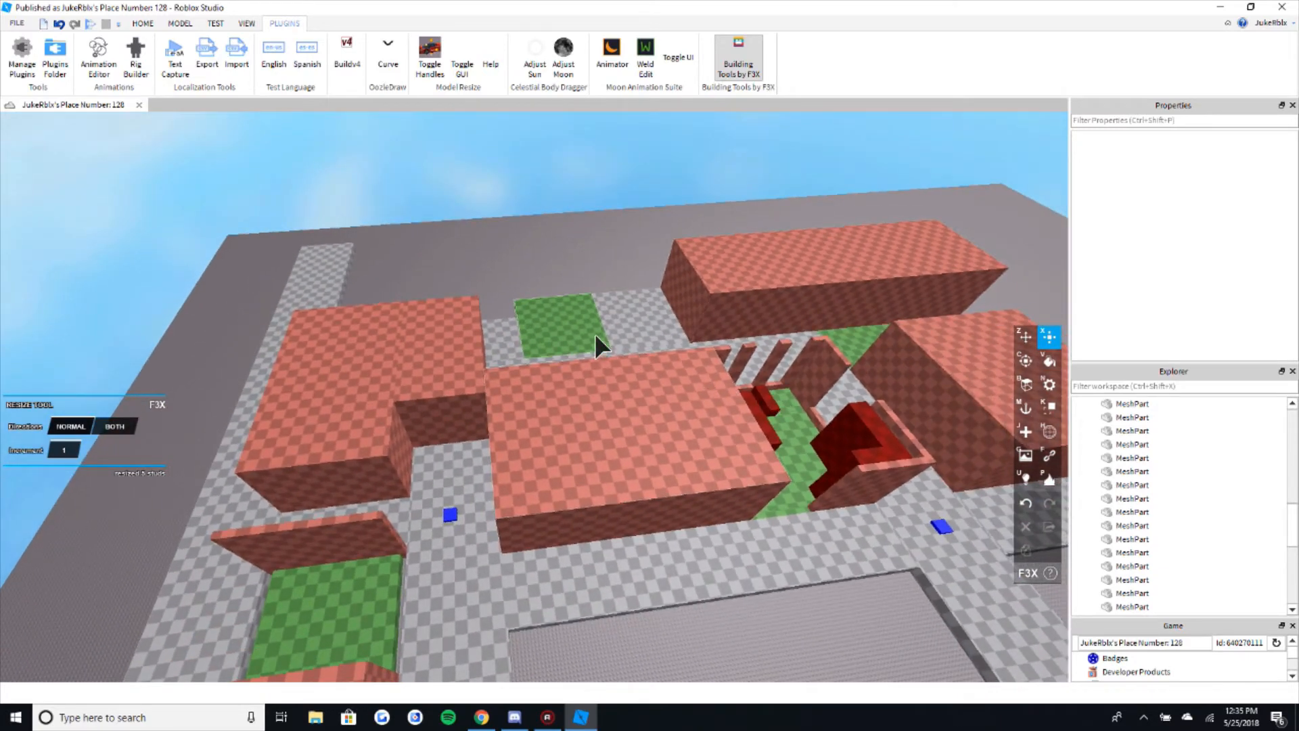
{"action": "key", "text": "w"}
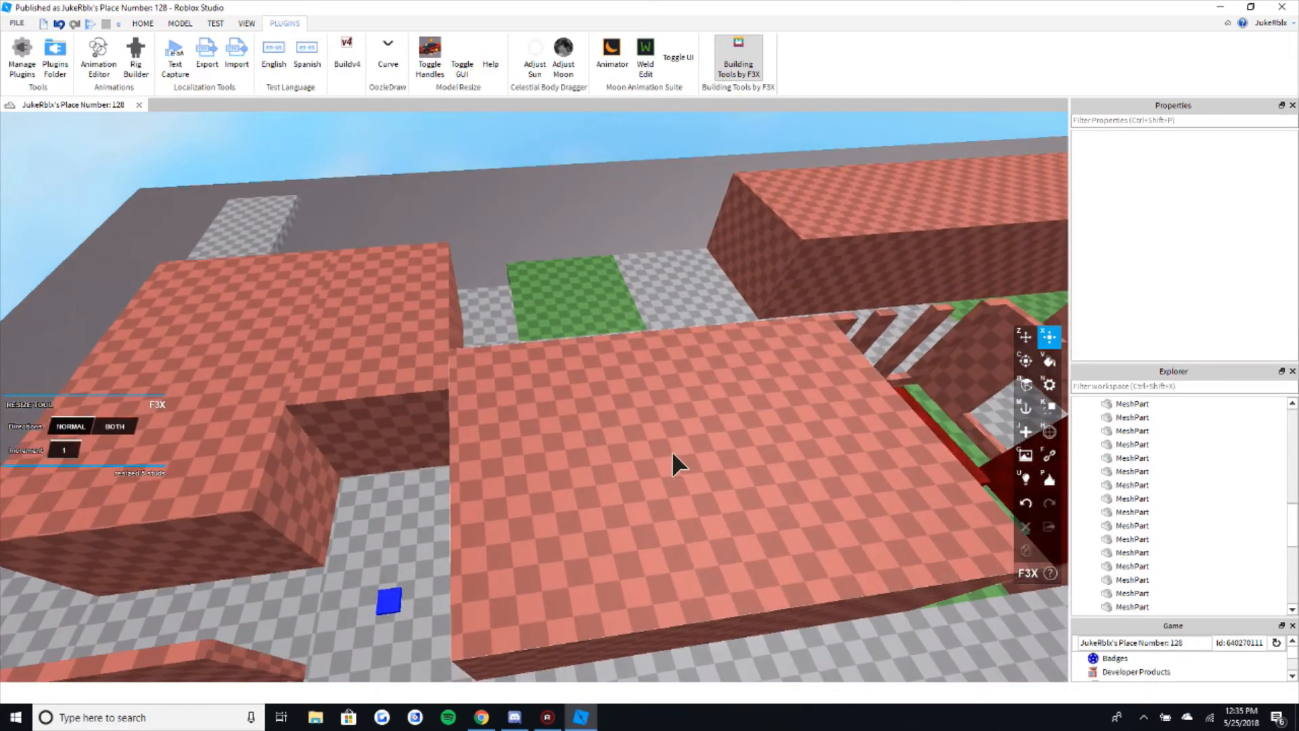
{"action": "key", "text": "s"}
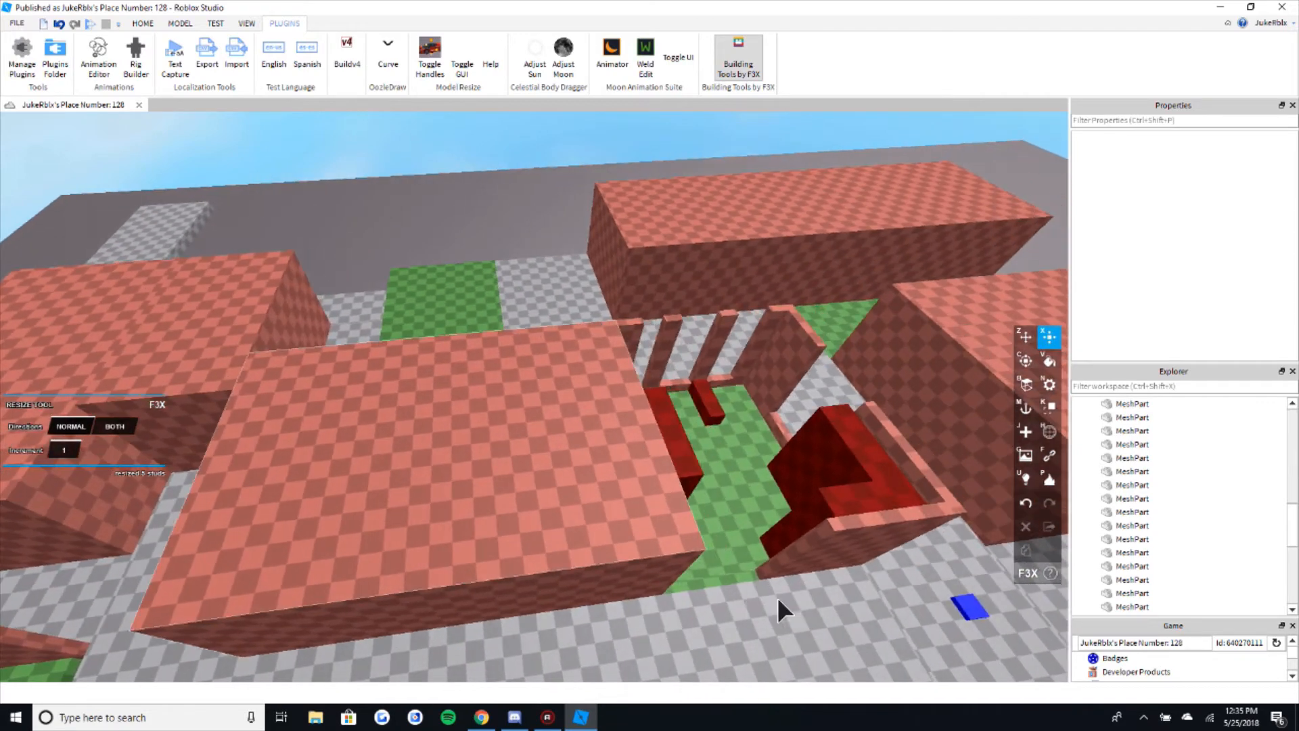
{"action": "key", "text": "d"}
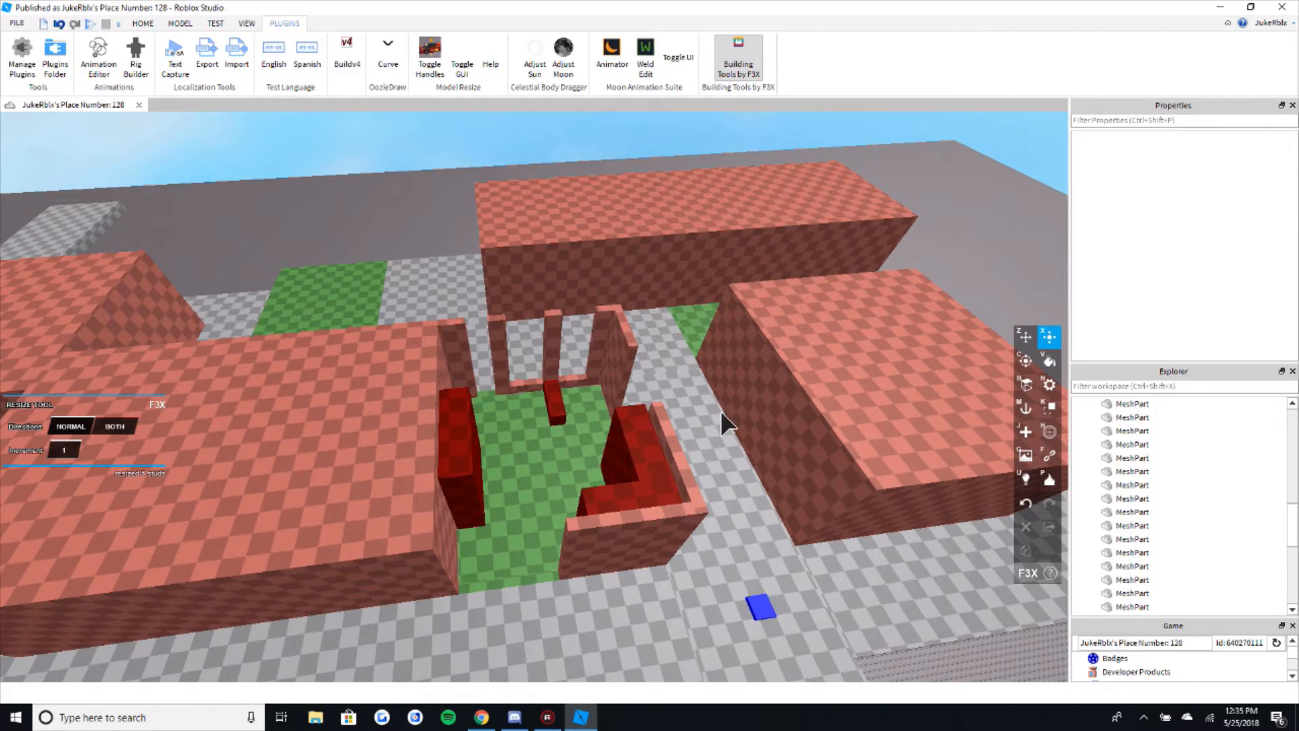
- Examine the open building's lawn, red cover blocks and low walls from both sides of the surrounding paths
{"action": "key", "text": "s"}
{"action": "key", "text": "d"}
{"action": "key", "text": "w"}
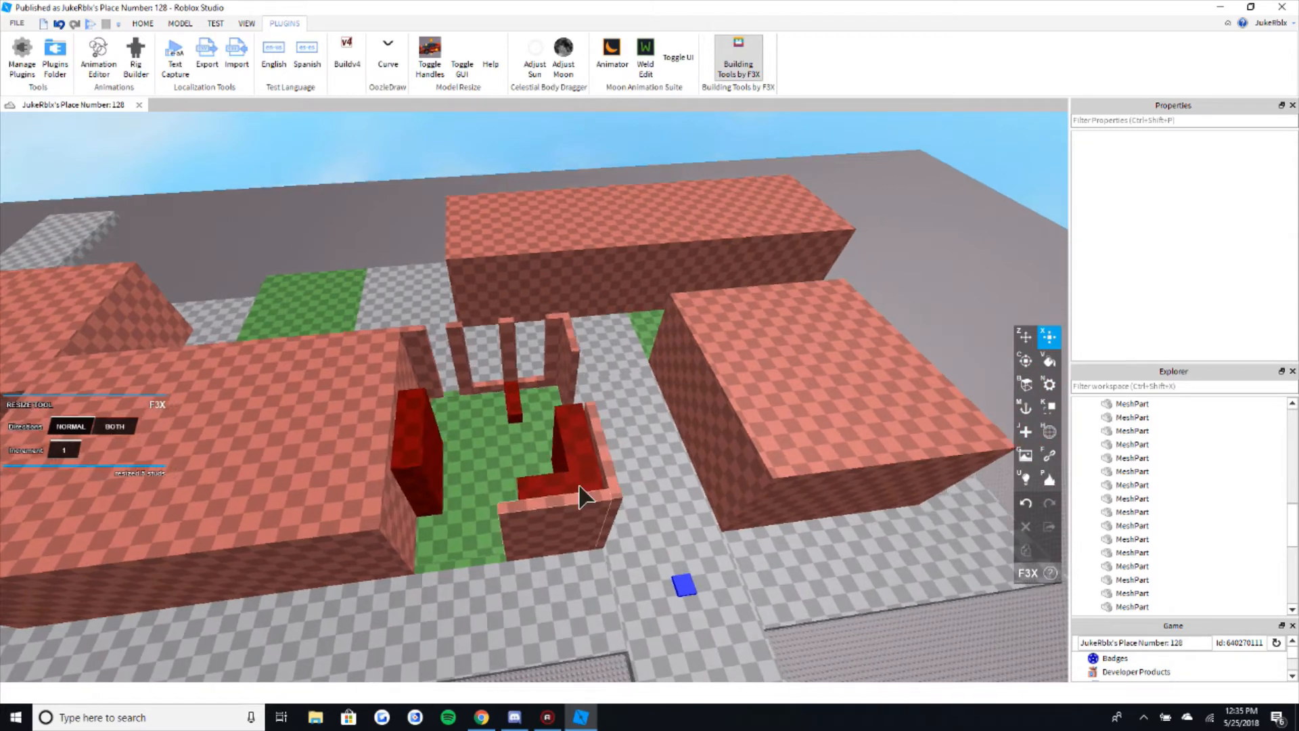
{"action": "key", "text": "a"}
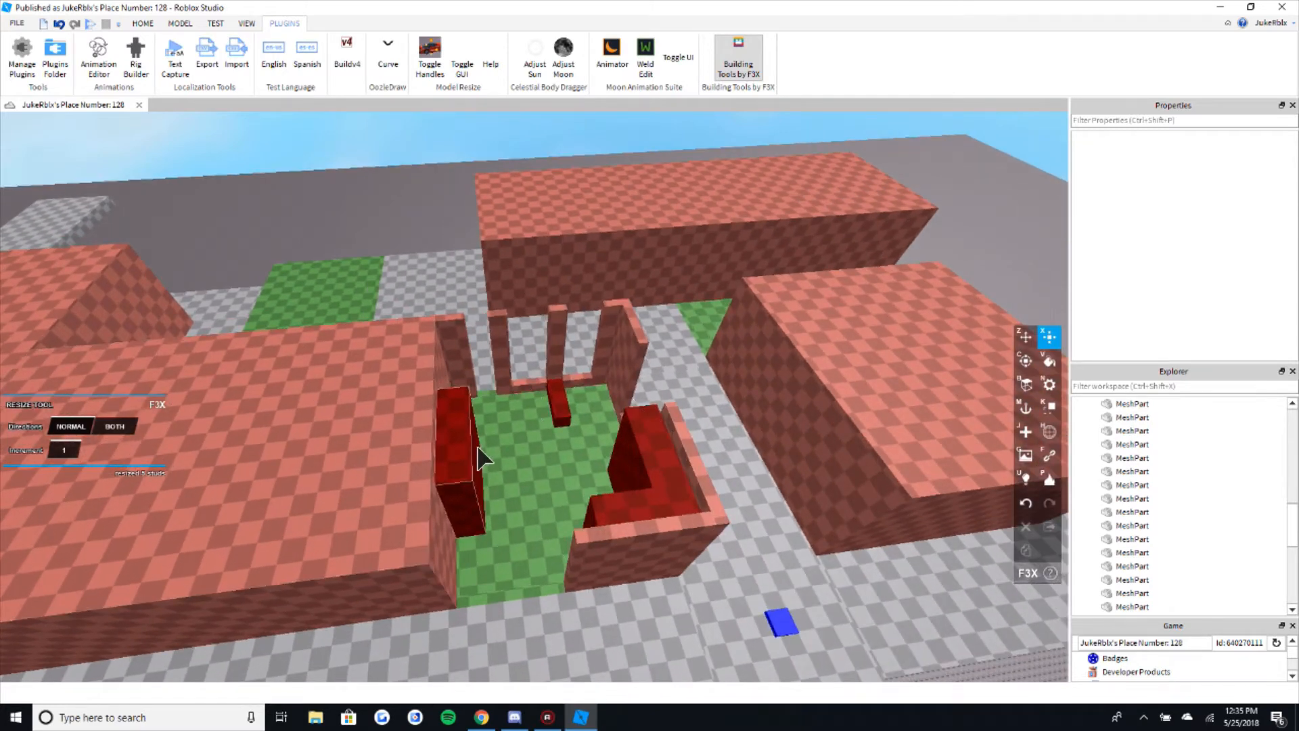
{"action": "key", "text": "s"}
{"action": "right_click_drag", "start_coordinate": [548, 445], "coordinate": [548, 445]}
{"action": "key", "text": "d"}
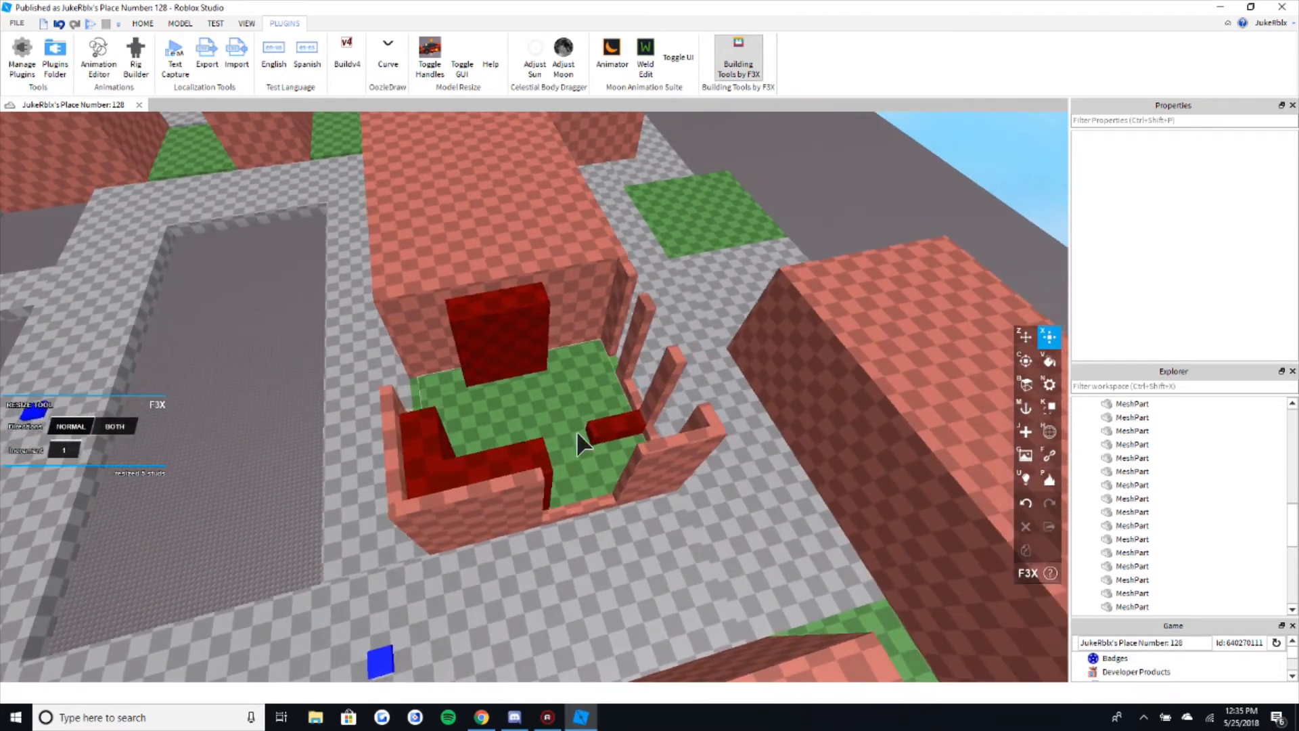
{"action": "key", "text": "d"}
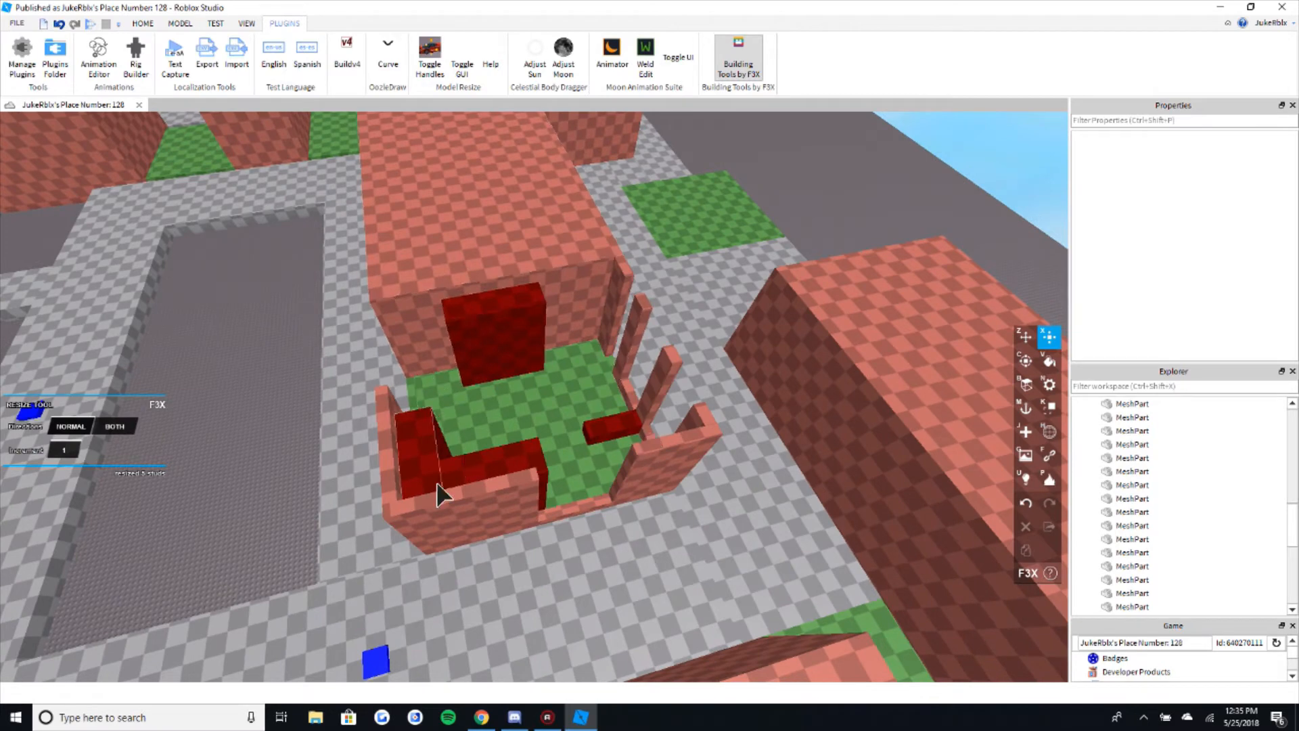
{"action": "key", "text": "a"}
{"action": "right_click_drag", "start_coordinate": [530, 437], "coordinate": [530, 436]}
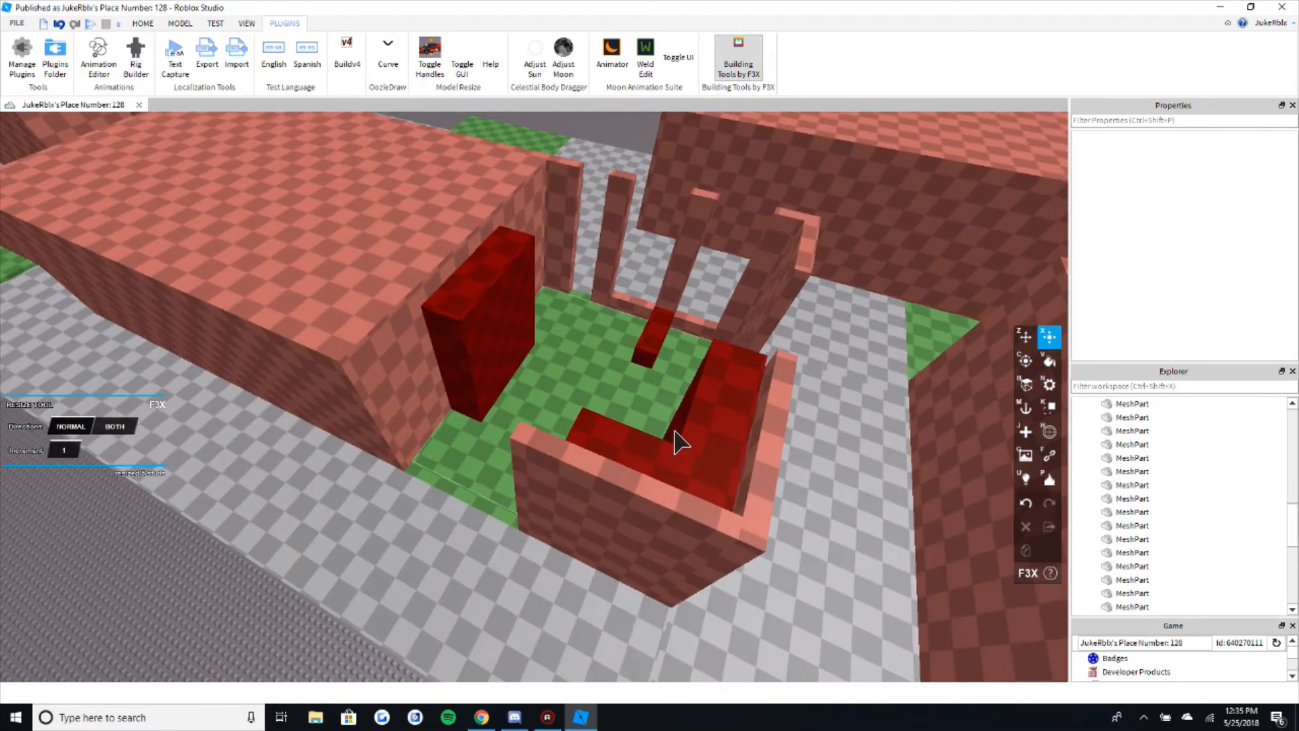
{"action": "right_click_drag", "start_coordinate": [615, 432], "coordinate": [614, 432]}
{"action": "key", "text": "a"}
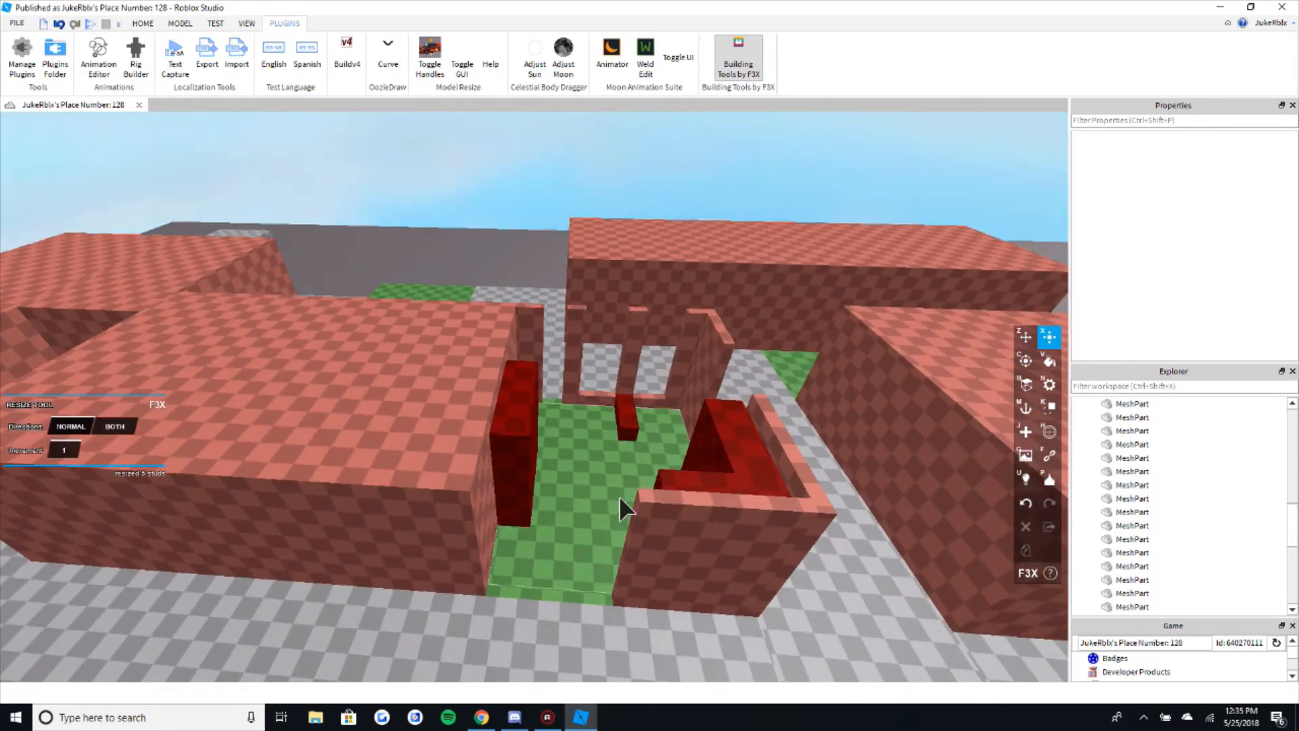
- Inspect the open building from the plot side and up close, including its pillars and the passage beyond
{"action": "scroll", "coordinate": [667, 609], "scroll_direction": "down", "scroll_amount": 5}
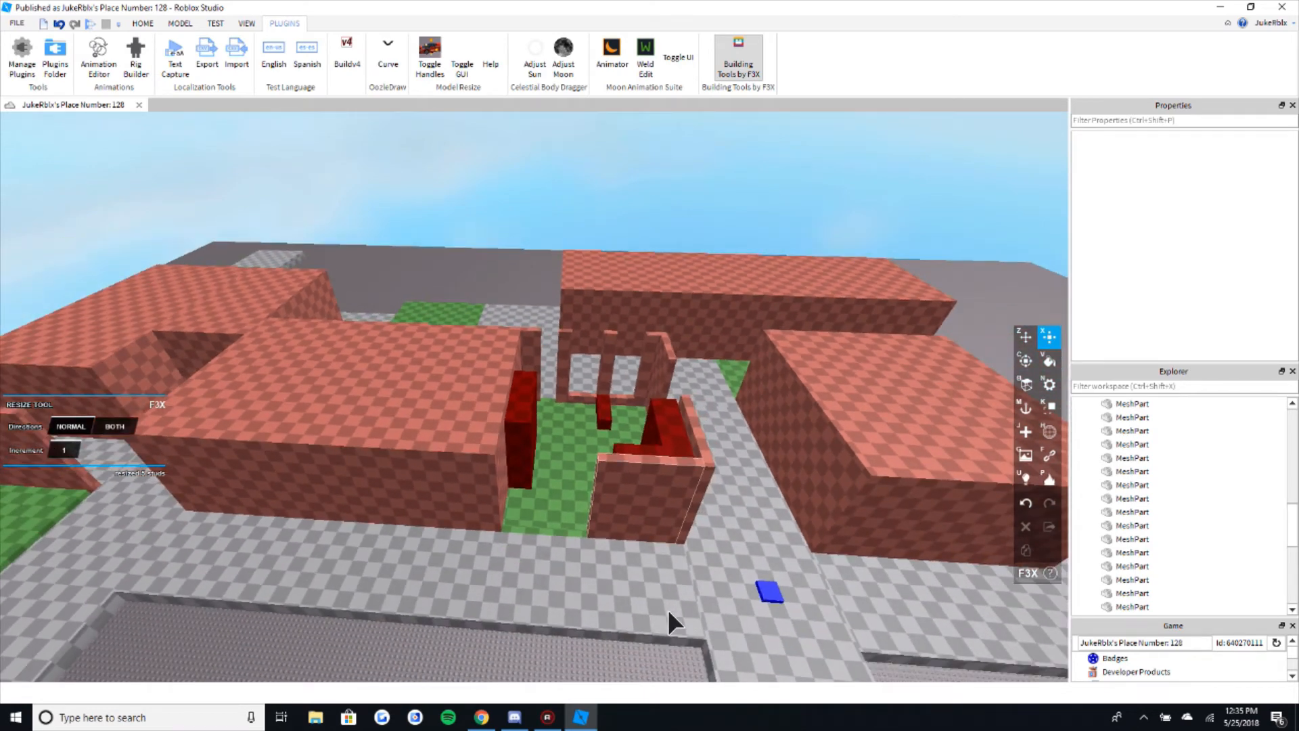
{"action": "key", "text": "d"}
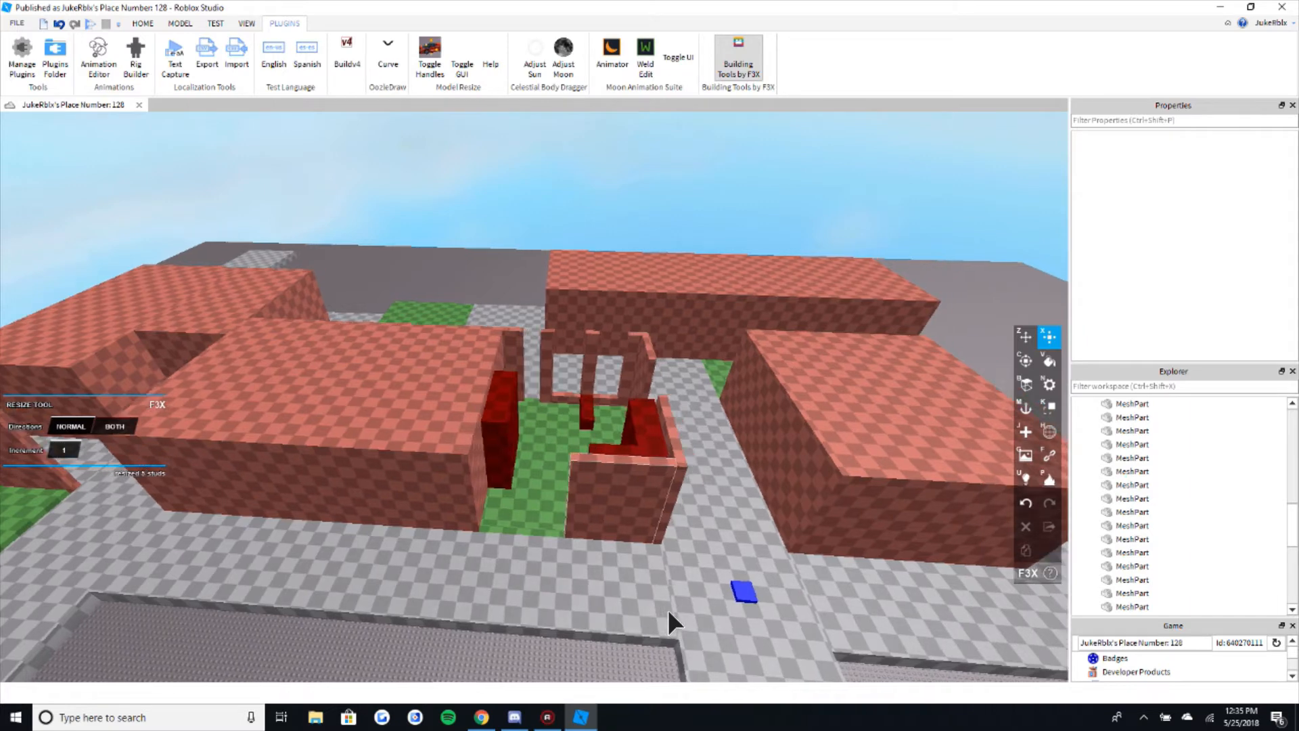
{"action": "key", "text": "w"}
{"action": "key", "text": "w"}
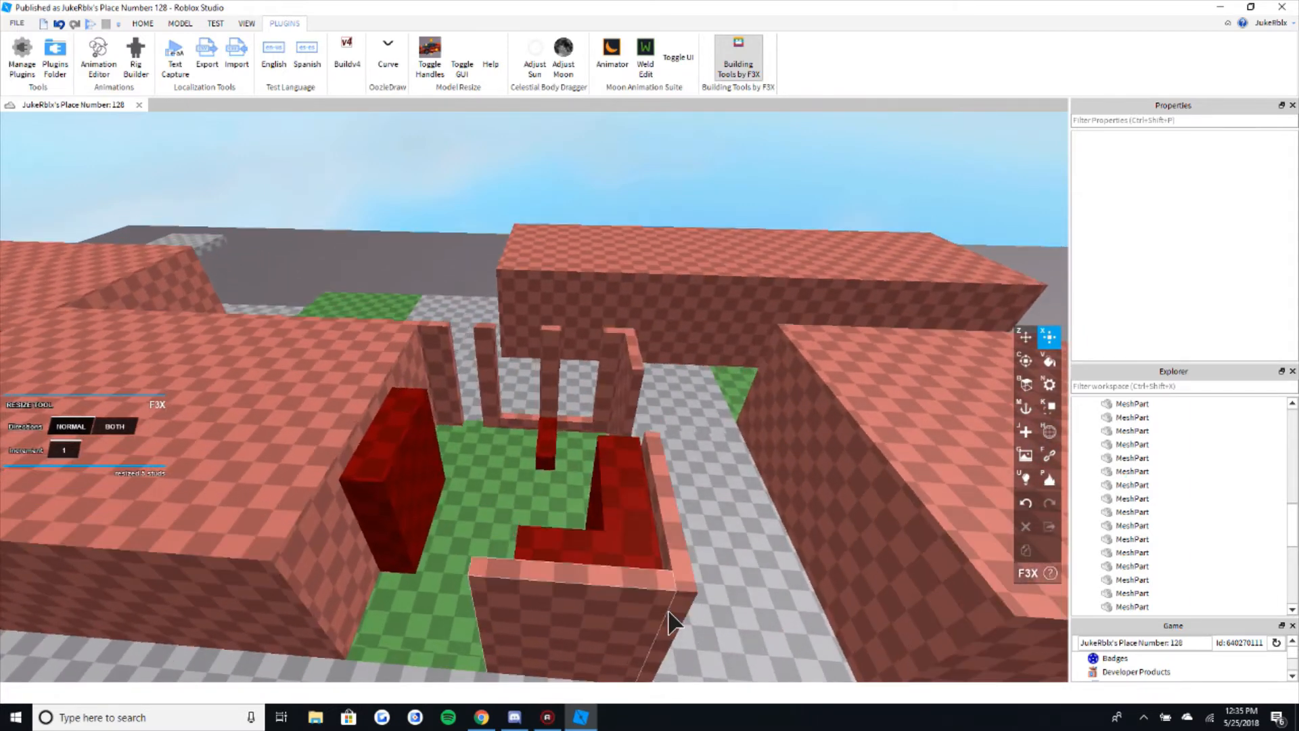
{"action": "key", "text": "w"}
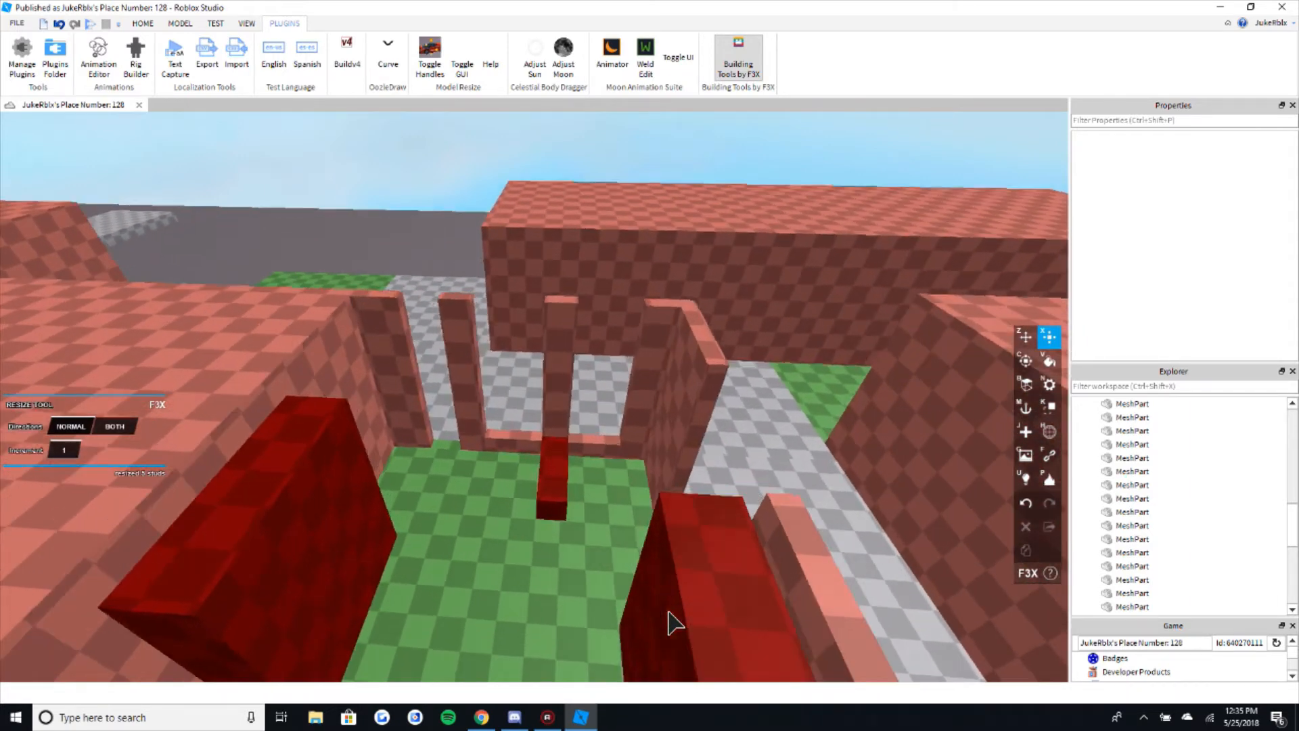
{"action": "right_click_drag", "start_coordinate": [643, 585], "coordinate": [643, 583]}
{"action": "key", "text": "w"}
{"action": "key", "text": "s"}
- Duplicate the open building's lawn and move the copy into the empty plot across the path
{"action": "key", "text": "z"}
{"action": "right_click_drag", "start_coordinate": [727, 505], "coordinate": [727, 505]}
{"action": "key", "text": "s"}
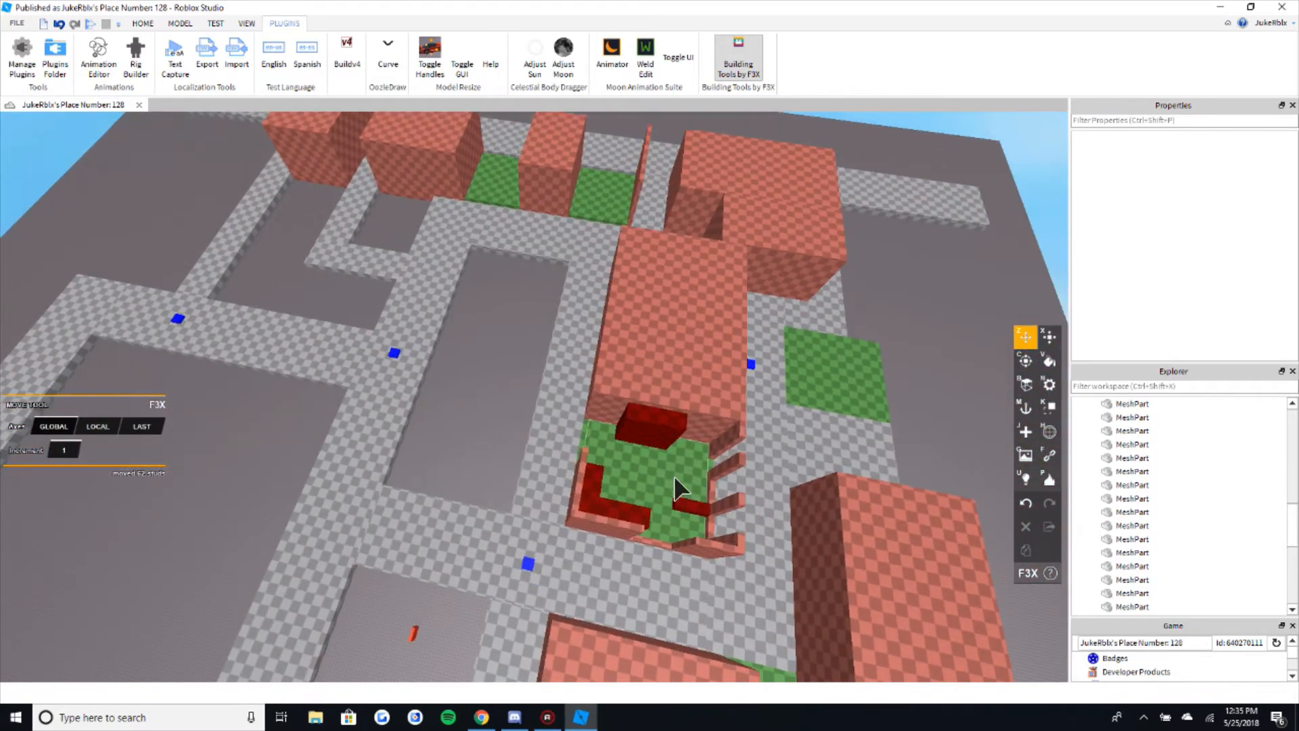
{"action": "left_click", "coordinate": [586, 469]}
{"action": "left_click", "coordinate": [592, 493]}
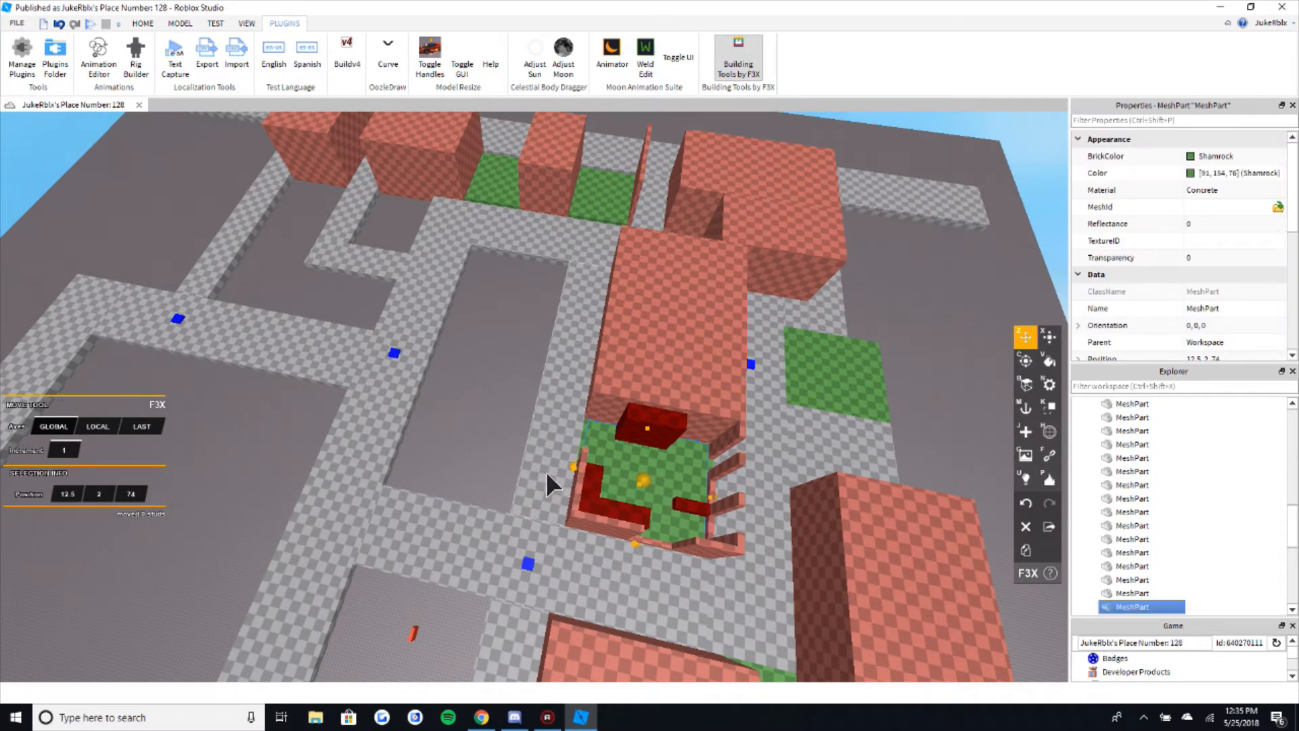
{"action": "left_click_drag", "start_coordinate": [574, 466], "coordinate": [406, 450]}
{"action": "key", "text": "w"}
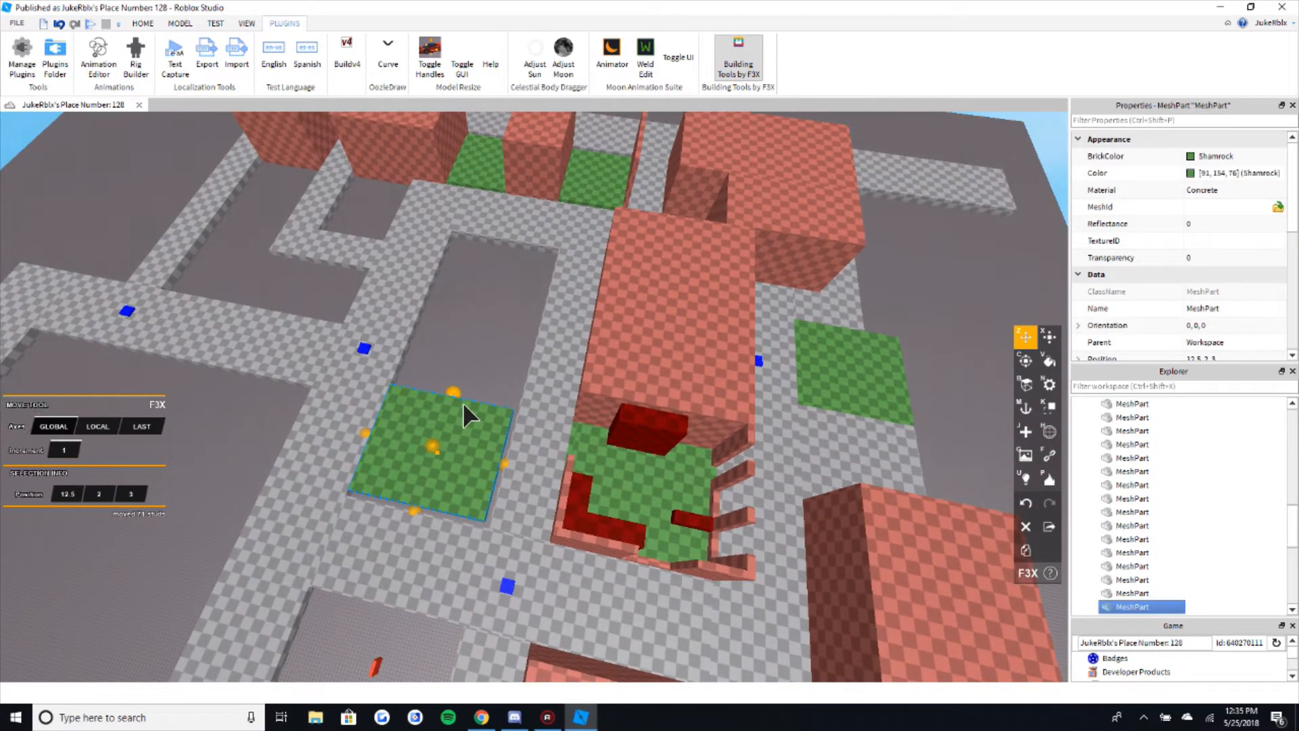
{"action": "left_click_drag", "start_coordinate": [460, 400], "coordinate": [439, 354]}
- Resize the copied lawn to about 33 × 4 × 45 studs so that it spans the plot's width
{"action": "key", "text": "w"}
{"action": "key", "text": "a"}
{"action": "key", "text": "x"}
{"action": "key", "text": "w"}
{"action": "right_click_drag", "start_coordinate": [481, 354], "coordinate": [477, 353]}
{"action": "key", "text": "d"}
{"action": "key", "text": "w"}
{"action": "left_click_drag", "start_coordinate": [443, 366], "coordinate": [473, 357]}
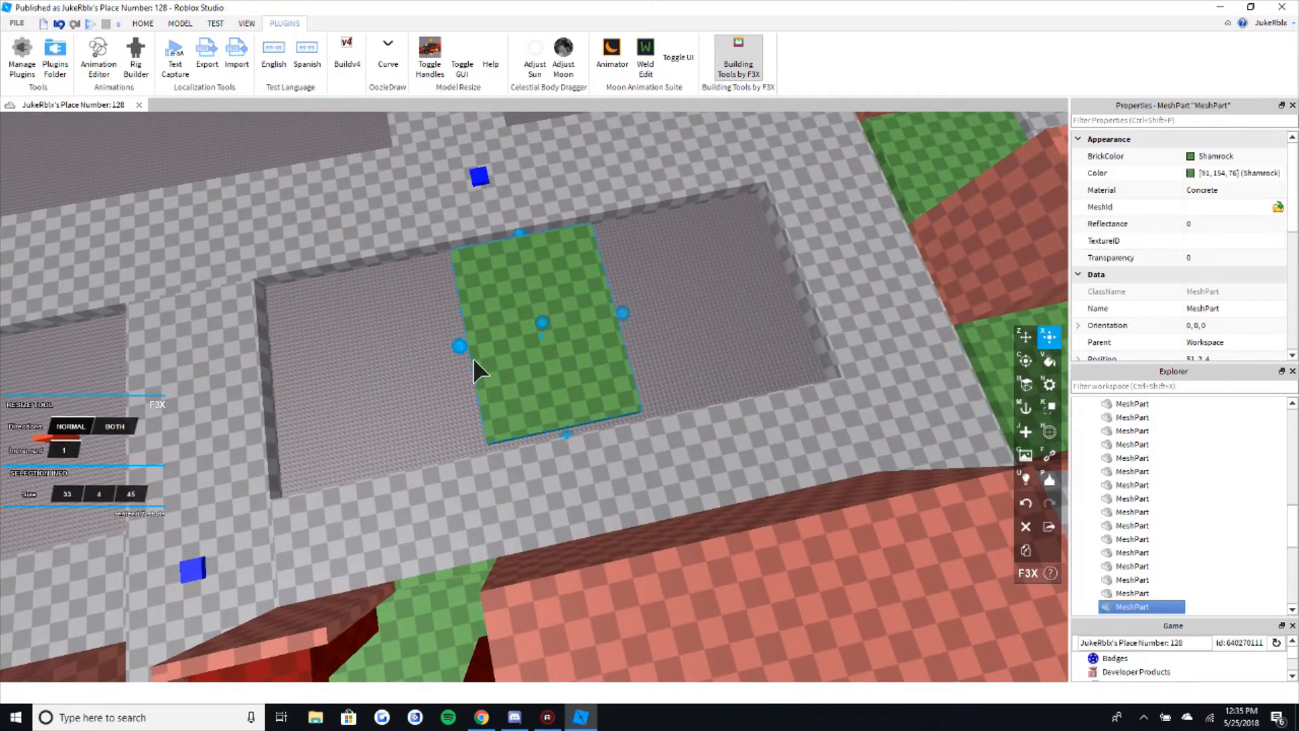
{"action": "left_click", "coordinate": [430, 351]}
- Copy the 40 × 30 × 25 building from the row and move it beside the plot's new lawn, at about 90.5, 15, 10
{"action": "scroll", "coordinate": [501, 357], "scroll_direction": "down", "scroll_amount": 3}
{"action": "right_click_drag", "start_coordinate": [501, 357], "coordinate": [638, 193]}
{"action": "key", "text": "z"}
{"action": "left_click_drag", "start_coordinate": [612, 191], "coordinate": [494, 345]}
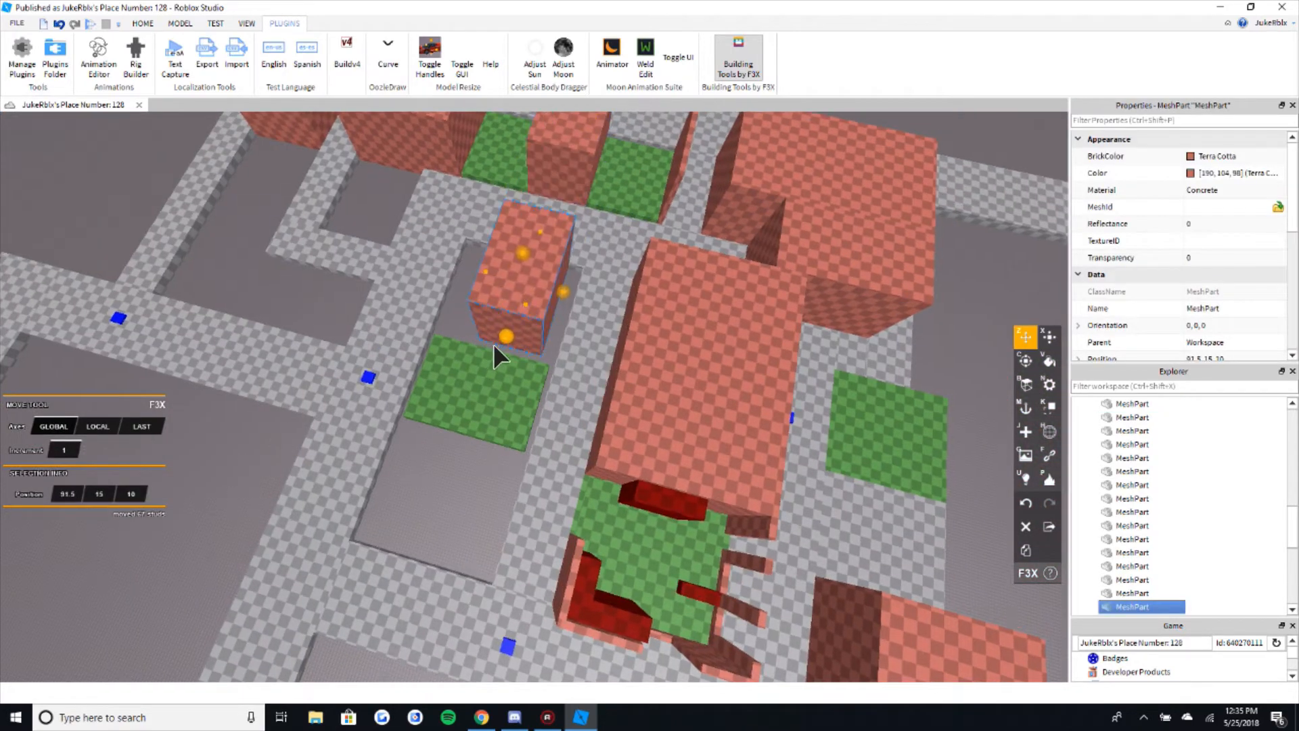
{"action": "scroll", "coordinate": [523, 304], "scroll_direction": "up", "scroll_amount": 4}
{"action": "key", "text": "x"}
{"action": "scroll", "coordinate": [511, 276], "scroll_direction": "up", "scroll_amount": 3}
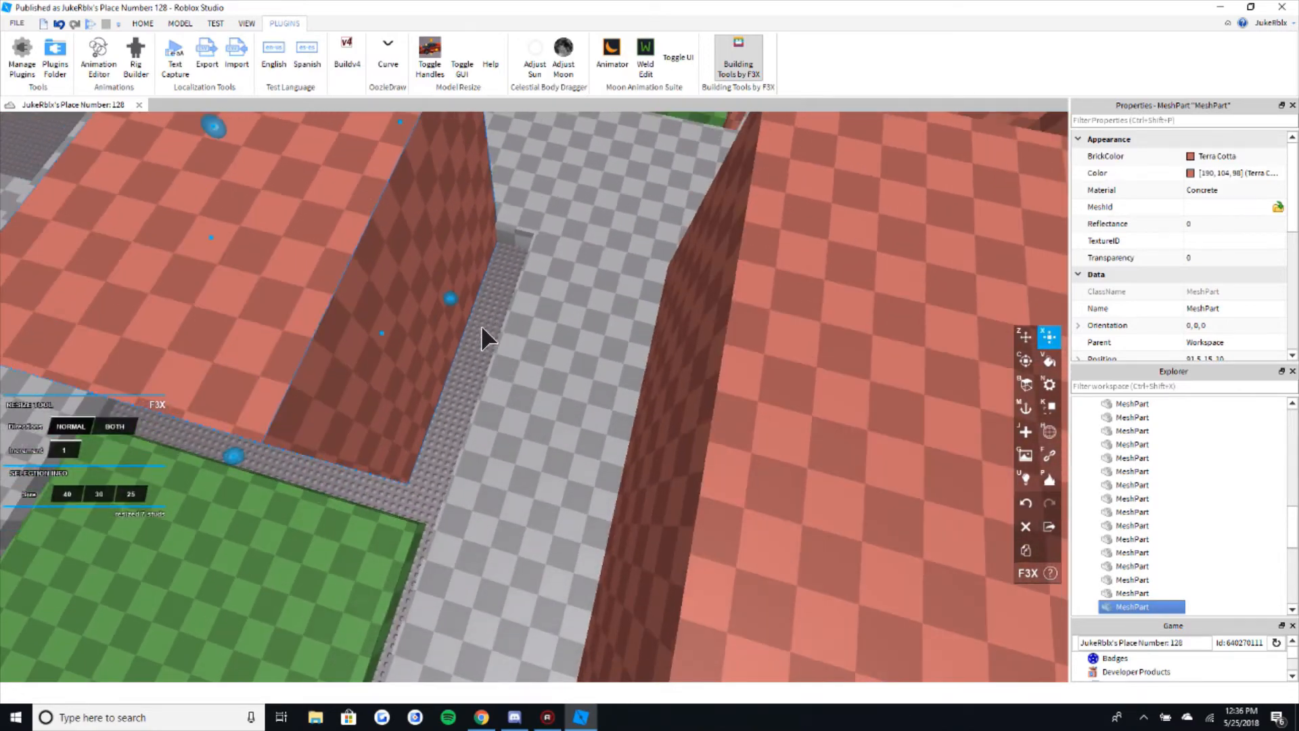
{"action": "key", "text": "z"}
{"action": "left_click_drag", "start_coordinate": [239, 466], "coordinate": [237, 470]}
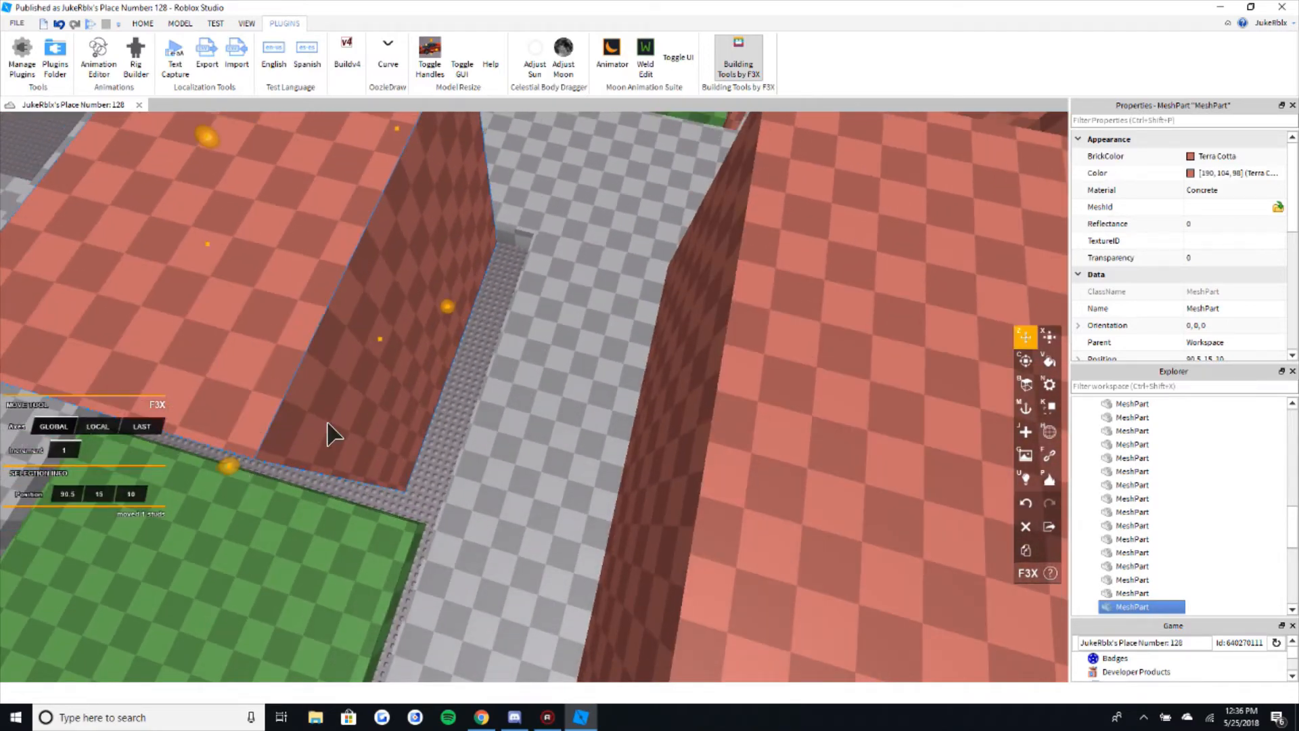
{"action": "scroll", "coordinate": [463, 379], "scroll_direction": "down", "scroll_amount": 8}
{"action": "right_click_drag", "start_coordinate": [463, 379], "coordinate": [467, 381]}
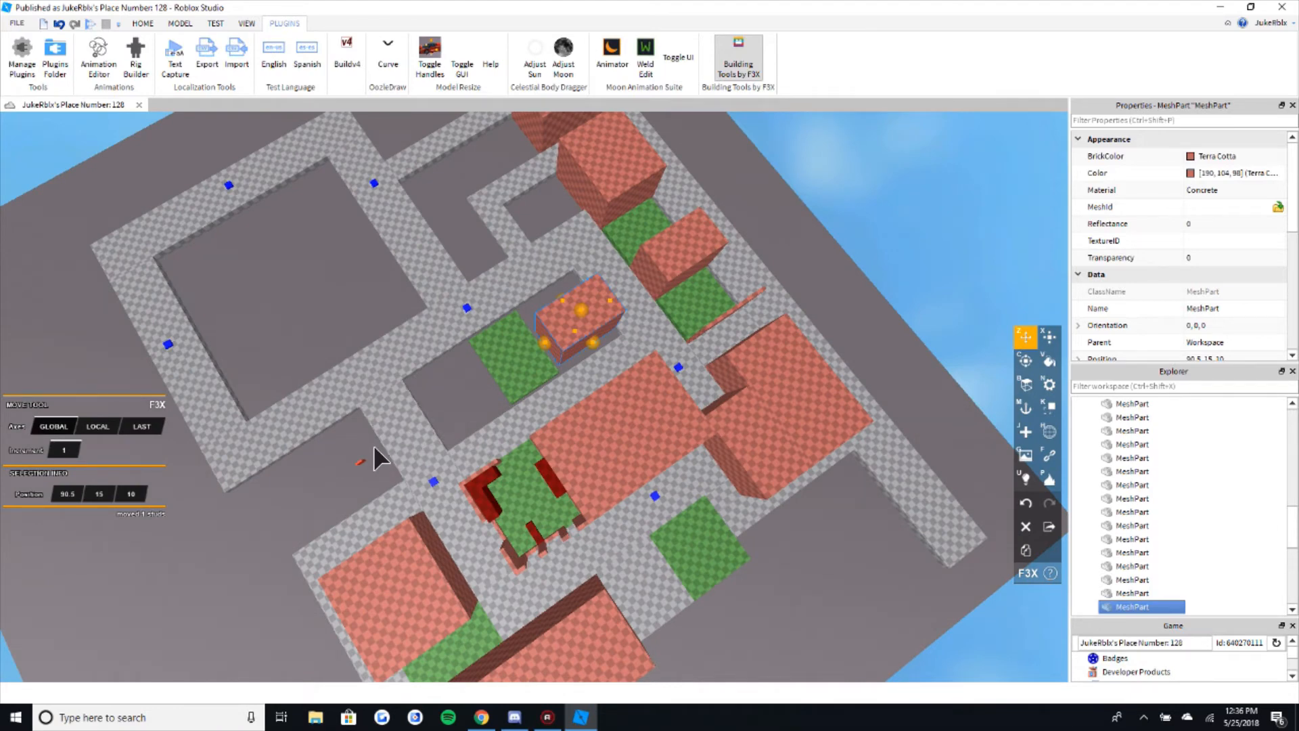
{"action": "left_click", "coordinate": [518, 379]}
{"action": "left_click_drag", "start_coordinate": [486, 396], "coordinate": [465, 422]}
{"action": "key", "text": "w"}
{"action": "key", "text": "a"}
{"action": "key", "text": "ctrl+z"}
- Extend the plot's lawn to the end away from the building and shorten its building side, for a size of about 60 × 4 × 45 studs
{"action": "left_click", "coordinate": [607, 337]}
{"action": "key", "text": "w"}
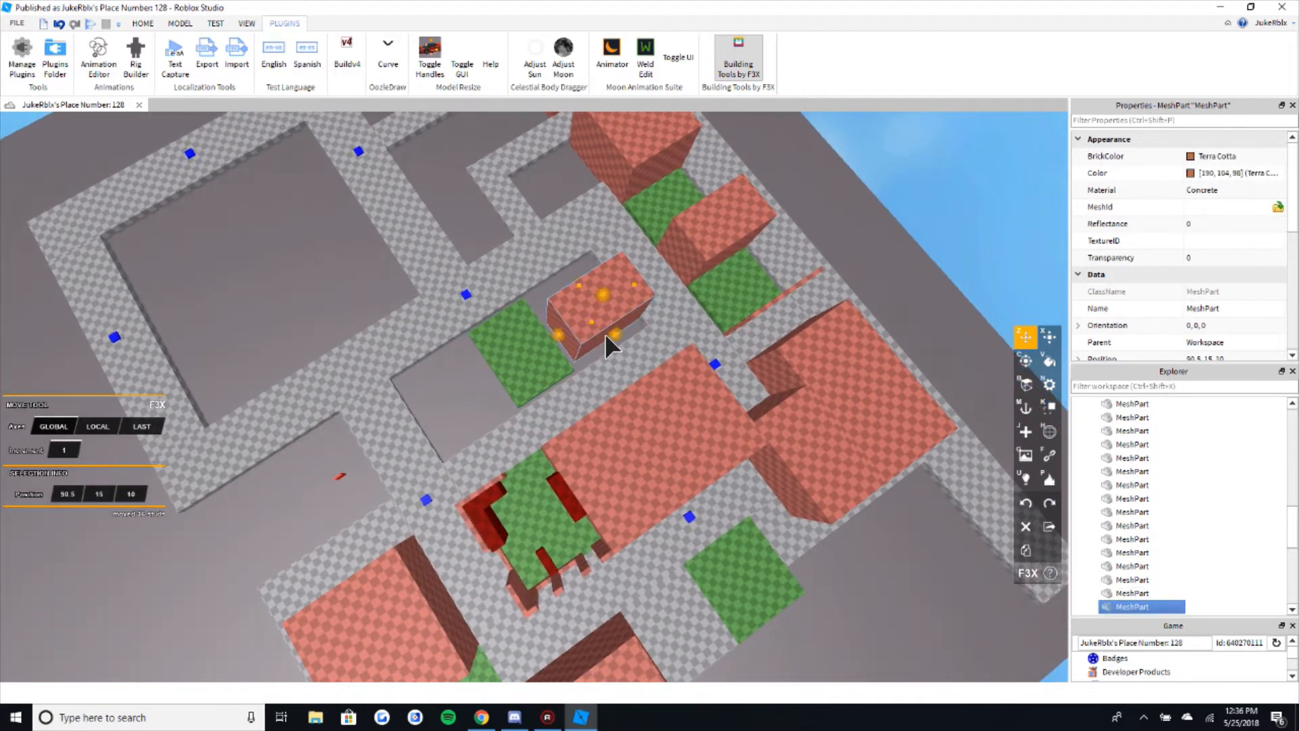
{"action": "right_click_drag", "start_coordinate": [607, 337], "coordinate": [610, 337]}
{"action": "left_click", "coordinate": [522, 418]}
{"action": "key", "text": "x"}
{"action": "key", "text": "w"}
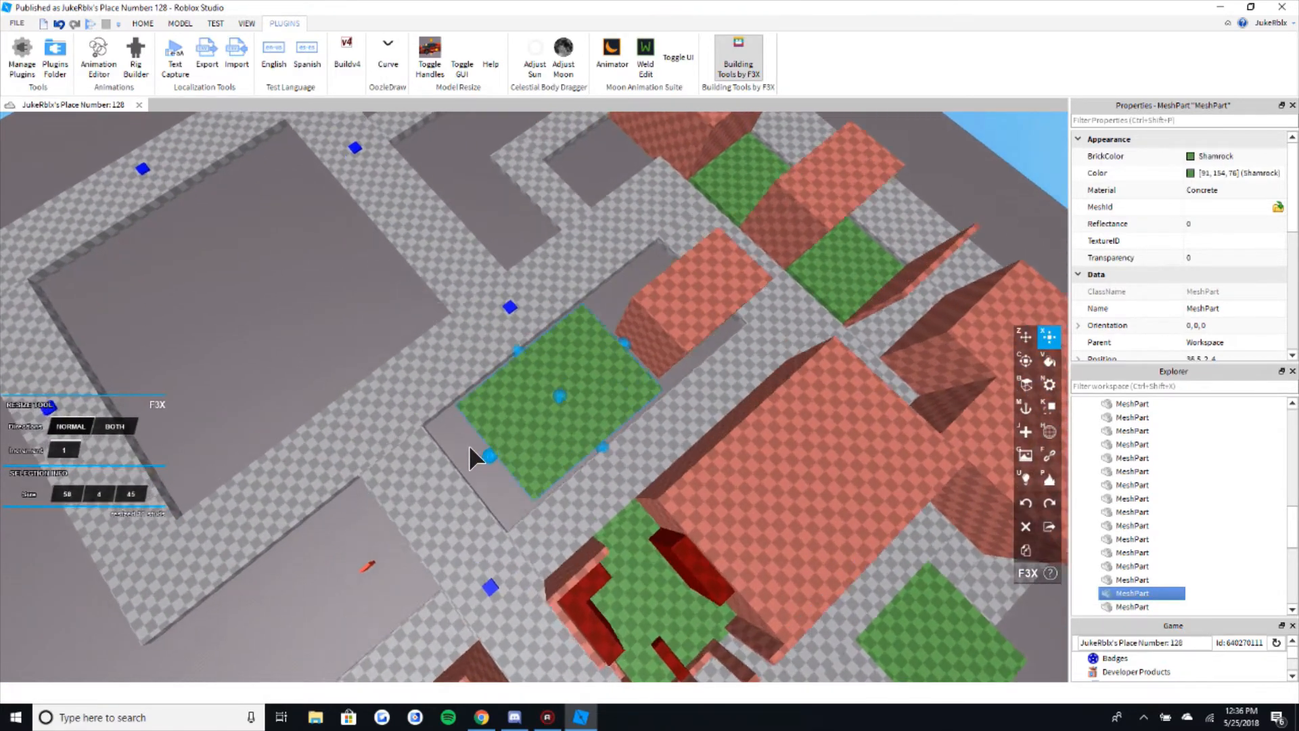
{"action": "left_click_drag", "start_coordinate": [463, 467], "coordinate": [465, 465]}
{"action": "key", "text": "s"}
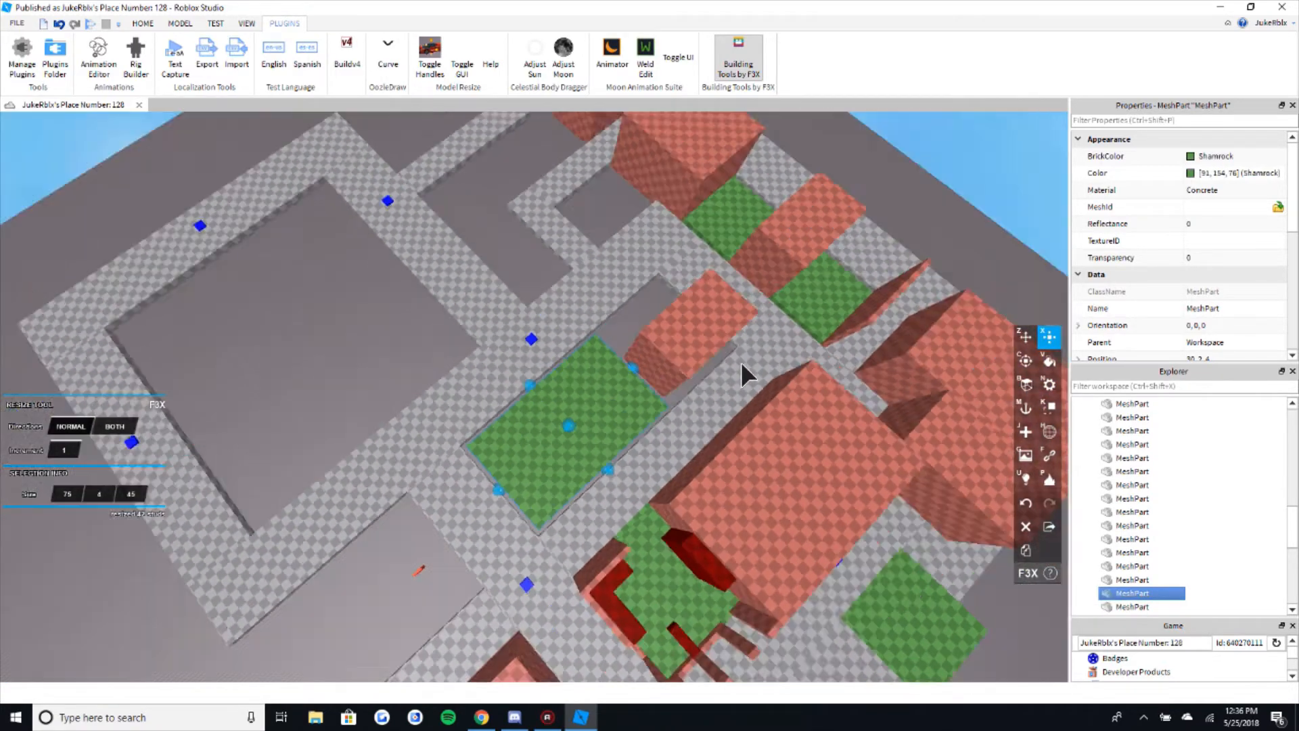
{"action": "right_click_drag", "start_coordinate": [739, 361], "coordinate": [744, 362]}
{"action": "left_click_drag", "start_coordinate": [637, 403], "coordinate": [616, 424]}
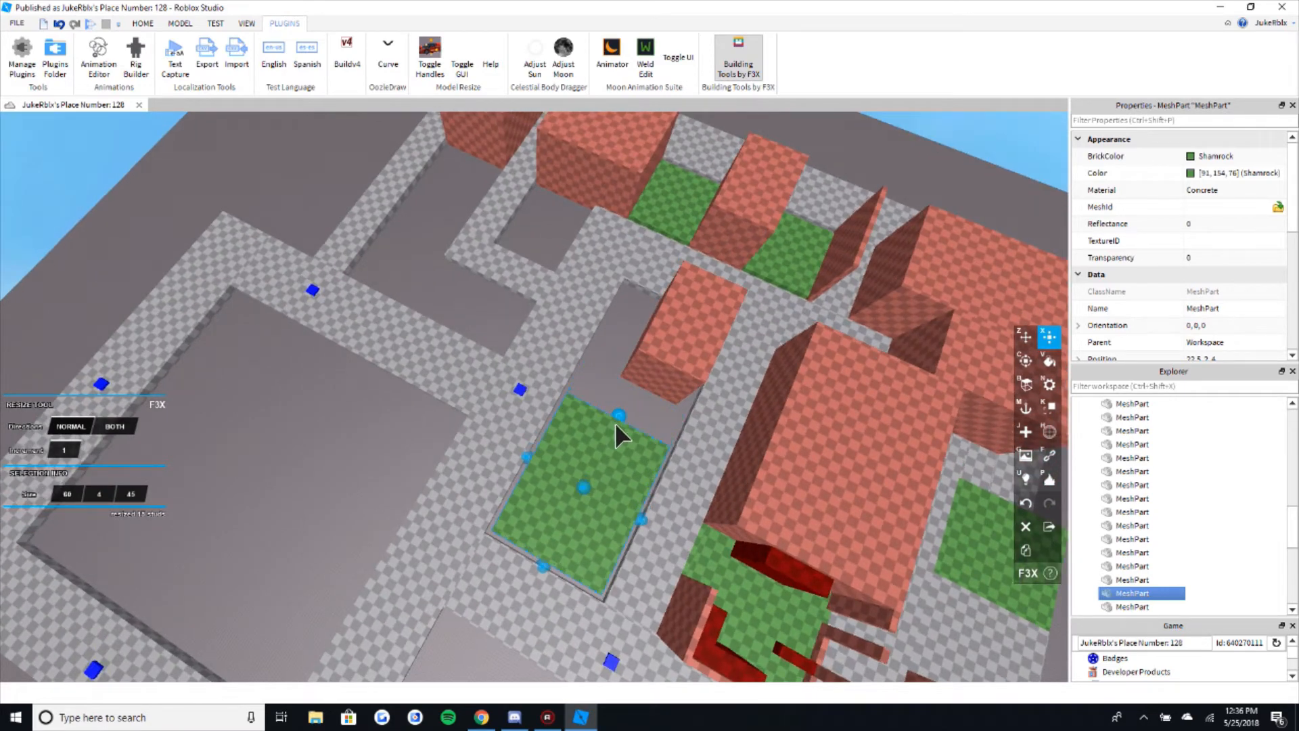
- Lengthen the plot's building to about 58 studs so that it reaches the edge of the lawn
{"action": "left_click", "coordinate": [671, 356]}
{"action": "right_click_drag", "start_coordinate": [671, 353], "coordinate": [678, 351]}
{"action": "key", "text": "w"}
{"action": "left_click_drag", "start_coordinate": [632, 358], "coordinate": [630, 423]}
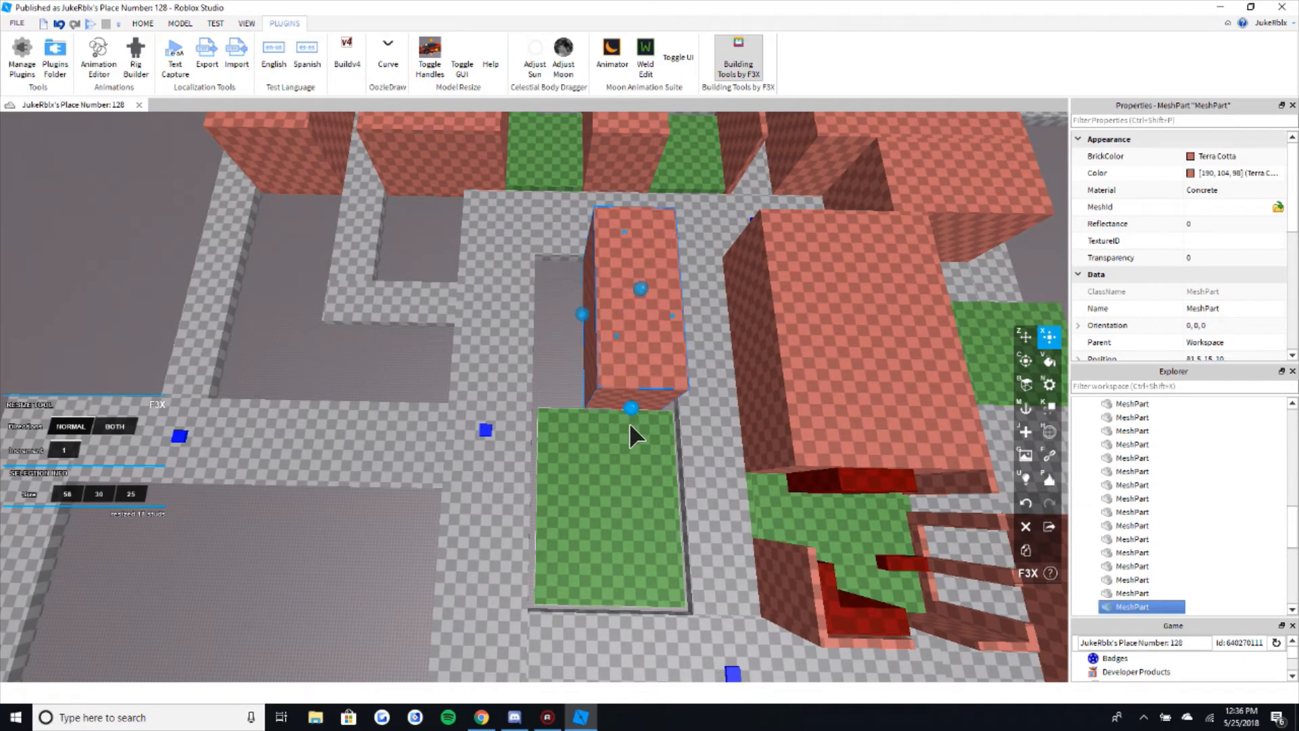
{"action": "key", "text": "w"}
- Widen the plot's building on both sides to about 49 studs so that it spans the full plot
{"action": "left_click_drag", "start_coordinate": [584, 311], "coordinate": [545, 323]}
{"action": "key", "text": "d"}
{"action": "key", "text": "w"}
{"action": "left_click_drag", "start_coordinate": [640, 310], "coordinate": [657, 315]}
{"action": "key", "text": "w"}
{"action": "right_click_drag", "start_coordinate": [658, 314], "coordinate": [601, 393]}
{"action": "key", "text": "d"}
{"action": "key", "text": "d"}
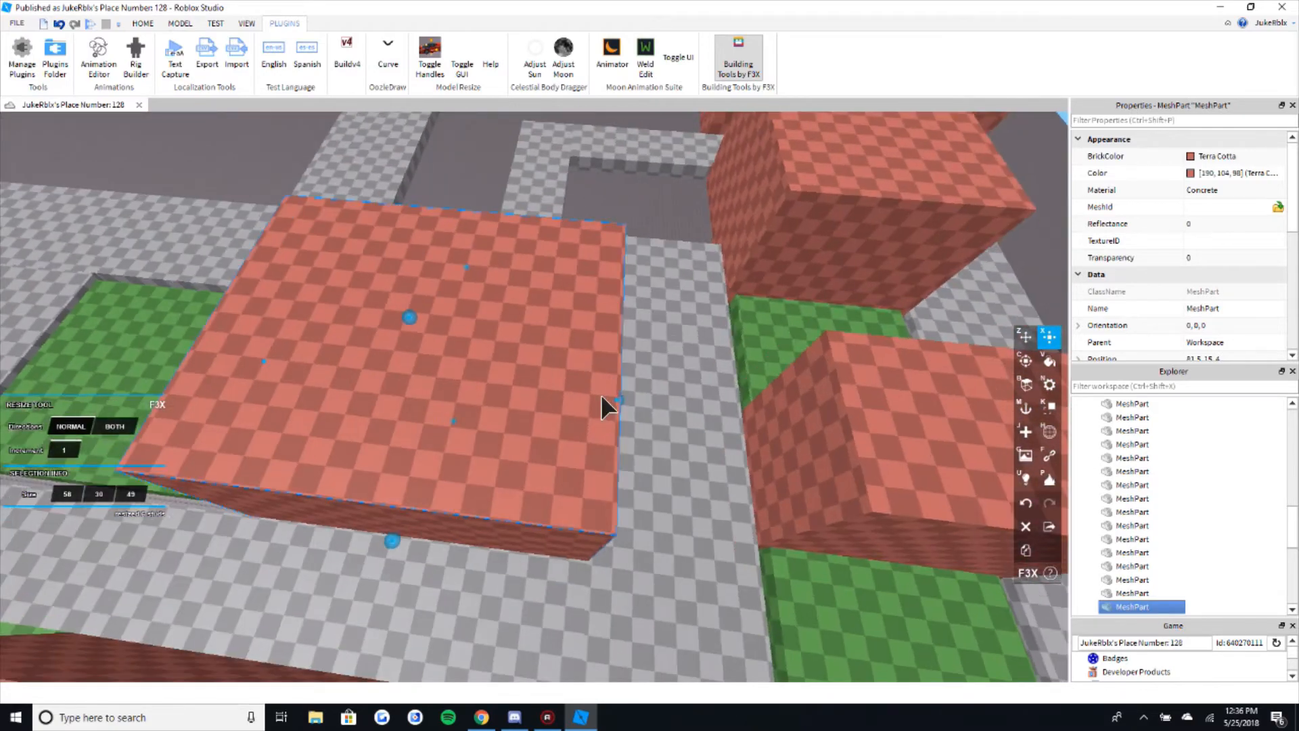
{"action": "right_click_drag", "start_coordinate": [506, 474], "coordinate": [604, 248]}
{"action": "key", "text": "a"}
{"action": "left_click", "coordinate": [616, 249]}
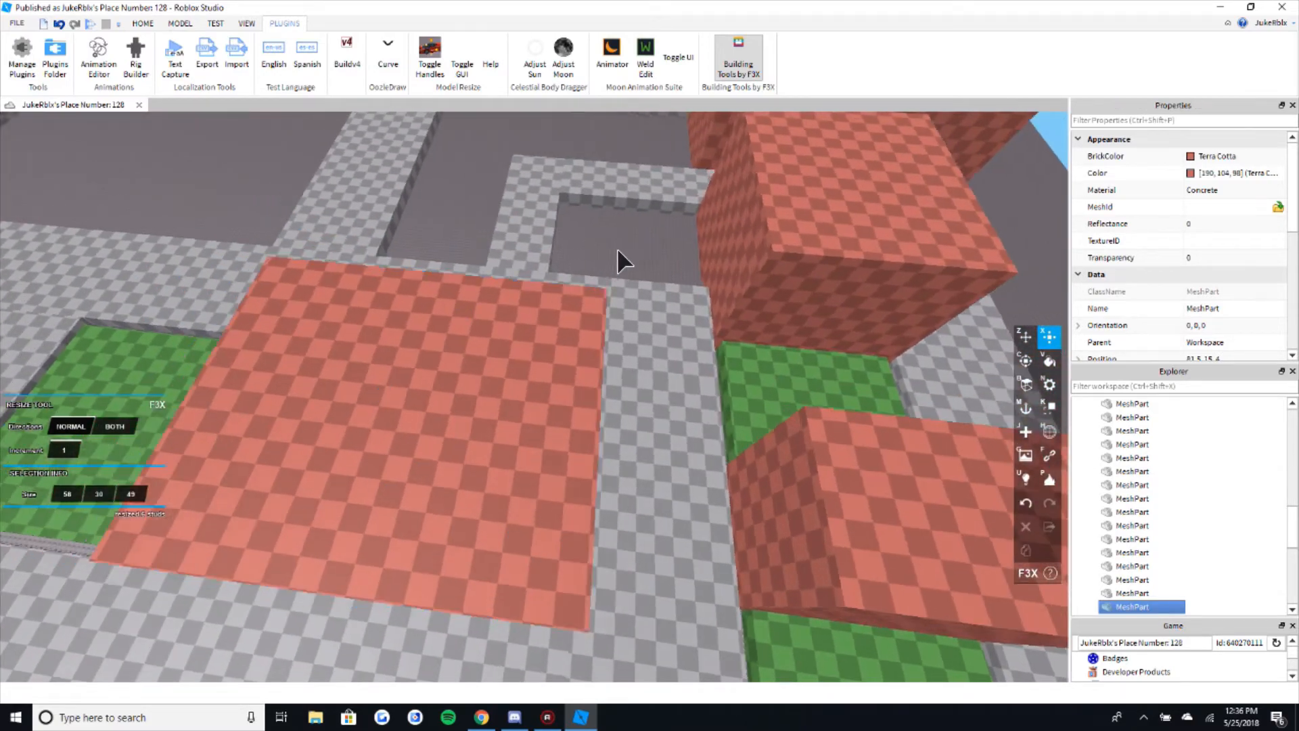
- Duplicate the plot's building and thin the copy to a 58 × 30 × 2 slab along the side with the nearby blue marker
{"action": "scroll", "coordinate": [637, 250], "scroll_direction": "down", "scroll_amount": 8}
{"action": "key", "text": "a"}
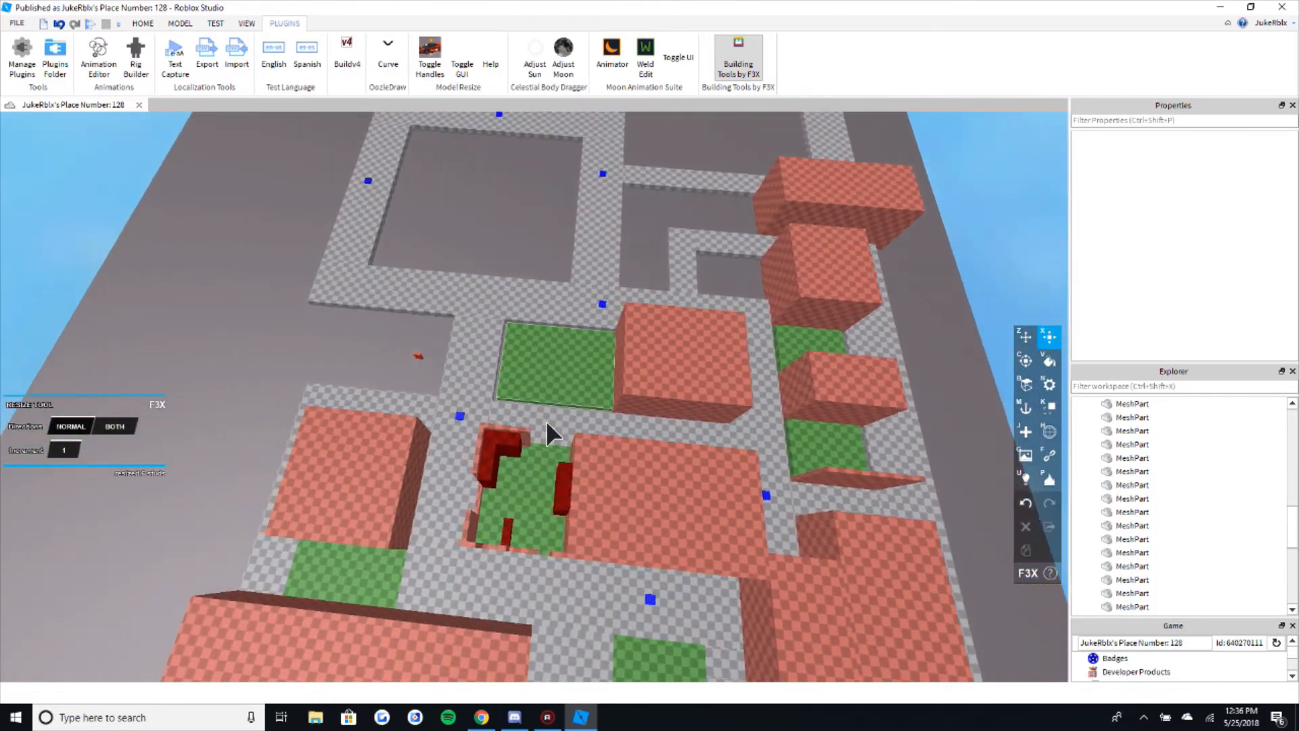
{"action": "key", "text": "w"}
{"action": "key", "text": "w"}
{"action": "right_click_drag", "start_coordinate": [739, 339], "coordinate": [608, 319]}
{"action": "key", "text": "a"}
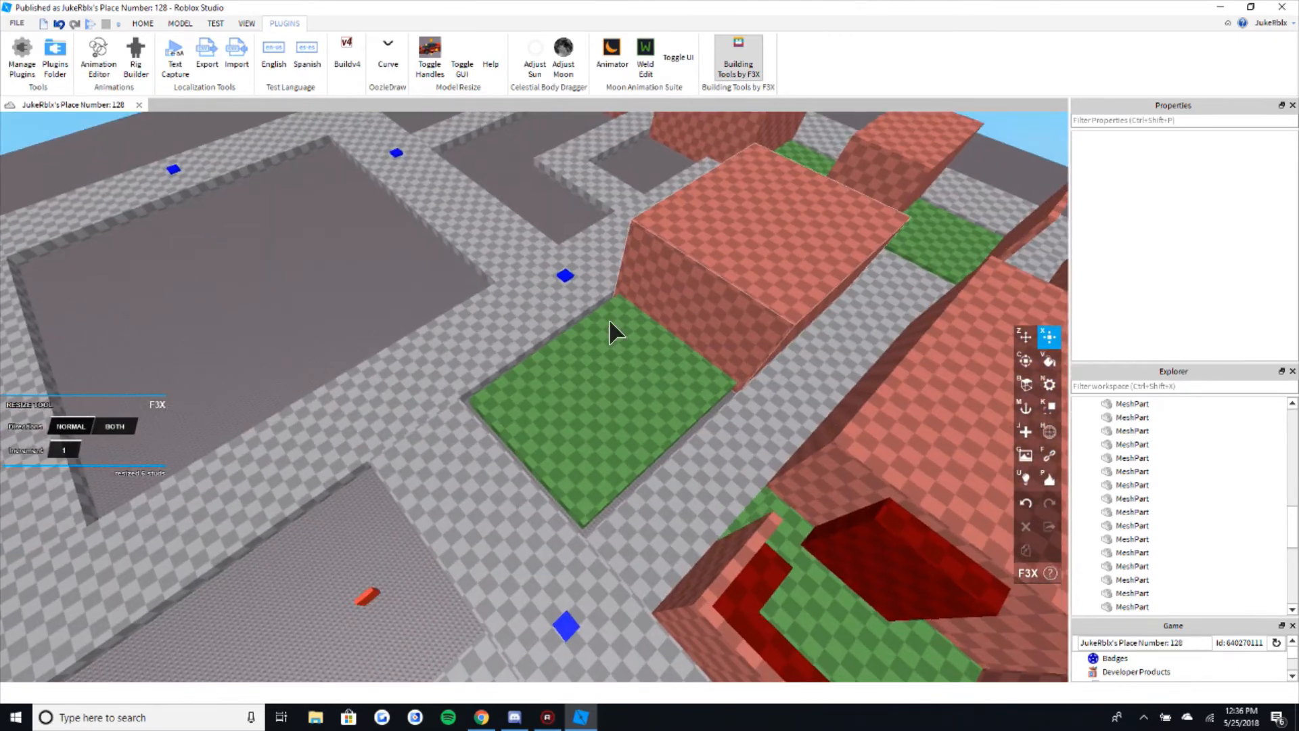
{"action": "left_click", "coordinate": [778, 291]}
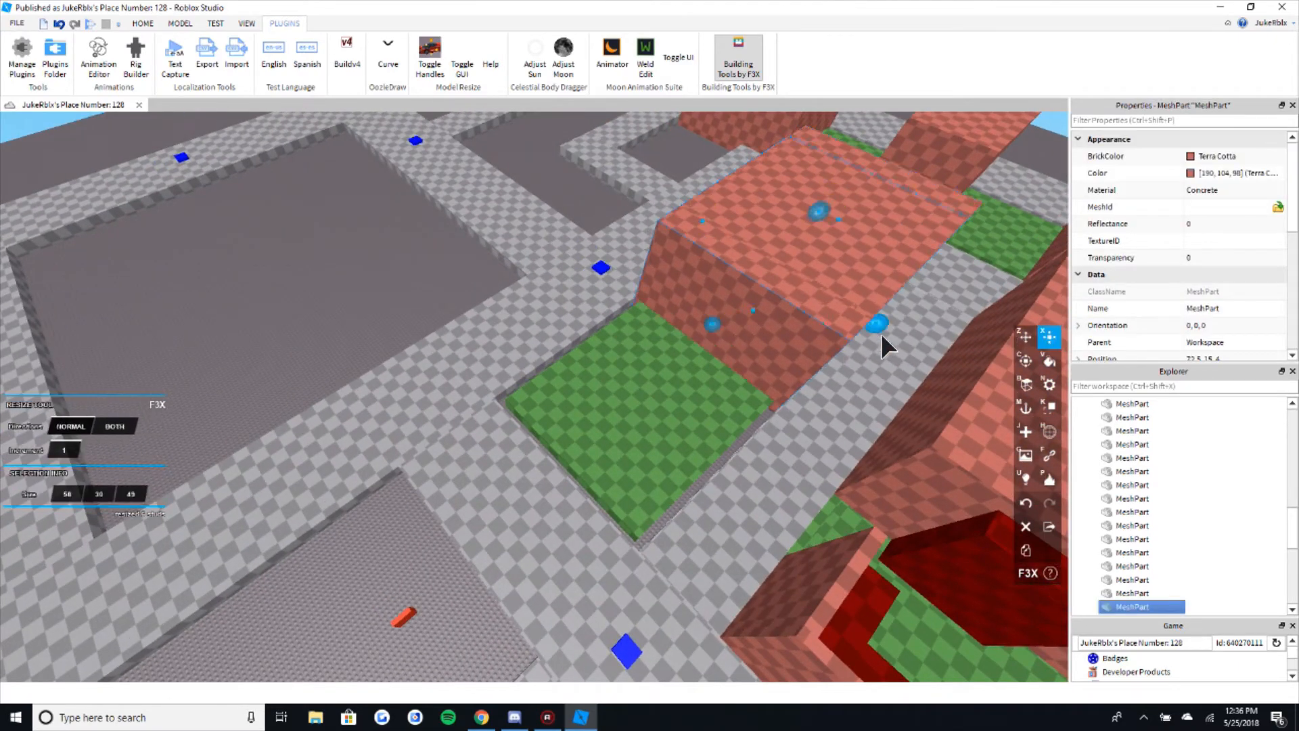
{"action": "left_click_drag", "start_coordinate": [880, 333], "coordinate": [688, 301]}
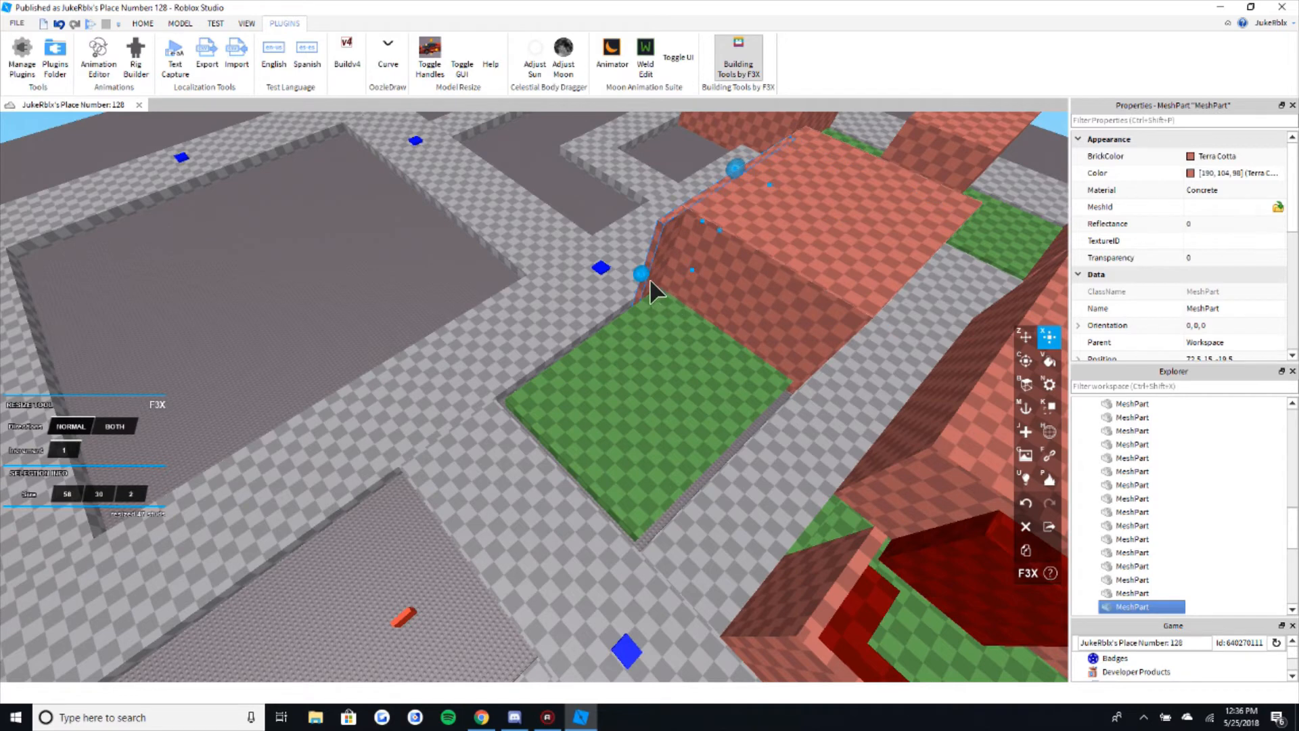
{"action": "right_click_drag", "start_coordinate": [649, 280], "coordinate": [653, 282]}
{"action": "key", "text": "w"}
{"action": "key", "text": "z"}
{"action": "key", "text": "d"}
{"action": "key", "text": "x"}
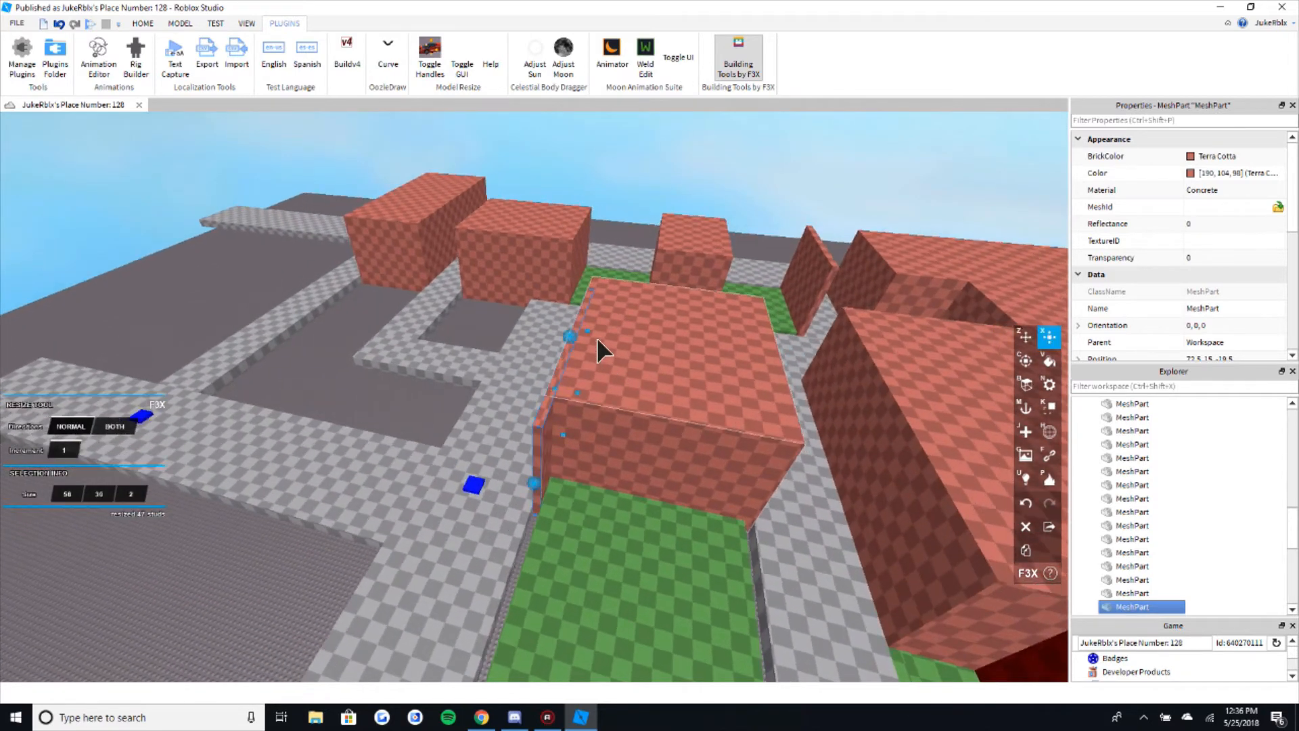
- Resize the slab into a wall about 40 × 30 × 2 studs running from the building along the lawn's edge
{"action": "left_click_drag", "start_coordinate": [588, 331], "coordinate": [579, 359]}
{"action": "key", "text": "d"}
{"action": "right_click_drag", "start_coordinate": [588, 332], "coordinate": [578, 359]}
{"action": "left_click_drag", "start_coordinate": [578, 360], "coordinate": [696, 321]}
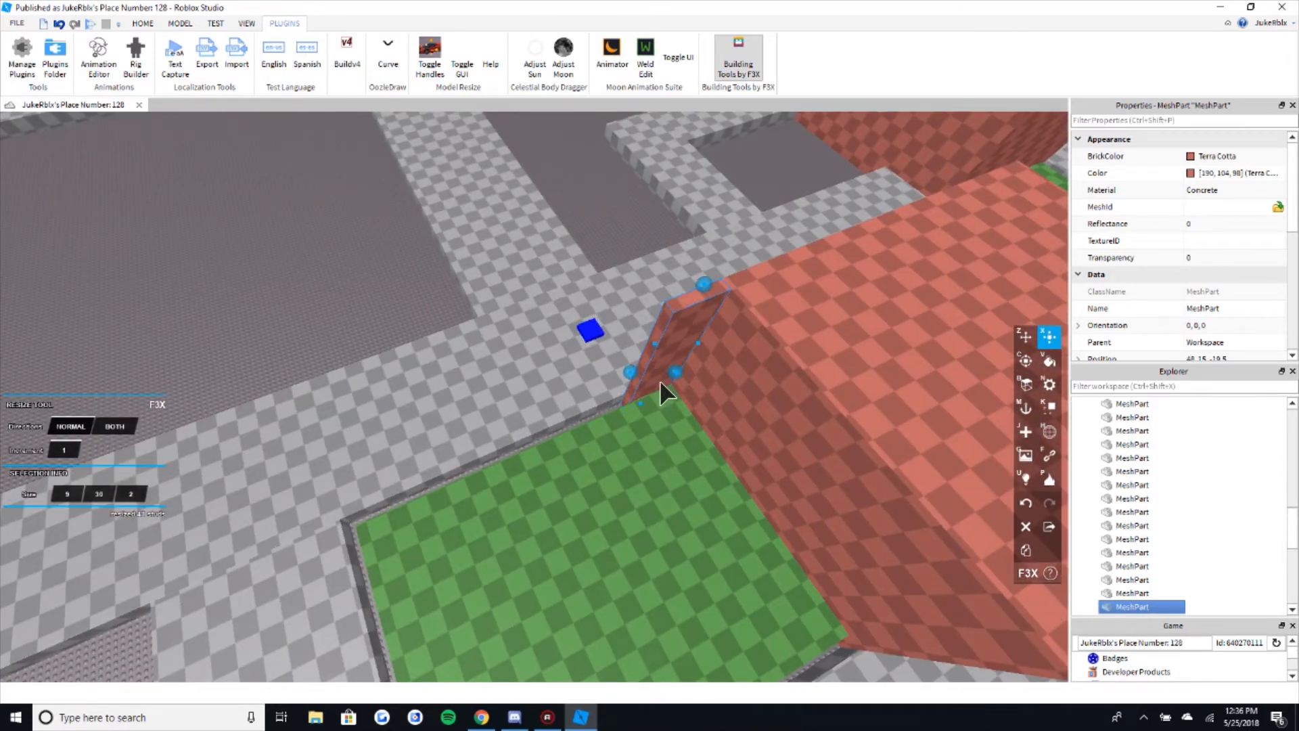
{"action": "left_click_drag", "start_coordinate": [661, 384], "coordinate": [446, 424]}
{"action": "scroll", "coordinate": [364, 335], "scroll_direction": "down", "scroll_amount": 2}
{"action": "left_click", "coordinate": [366, 335]}
{"action": "scroll", "coordinate": [366, 335], "scroll_direction": "down", "scroll_amount": 5}
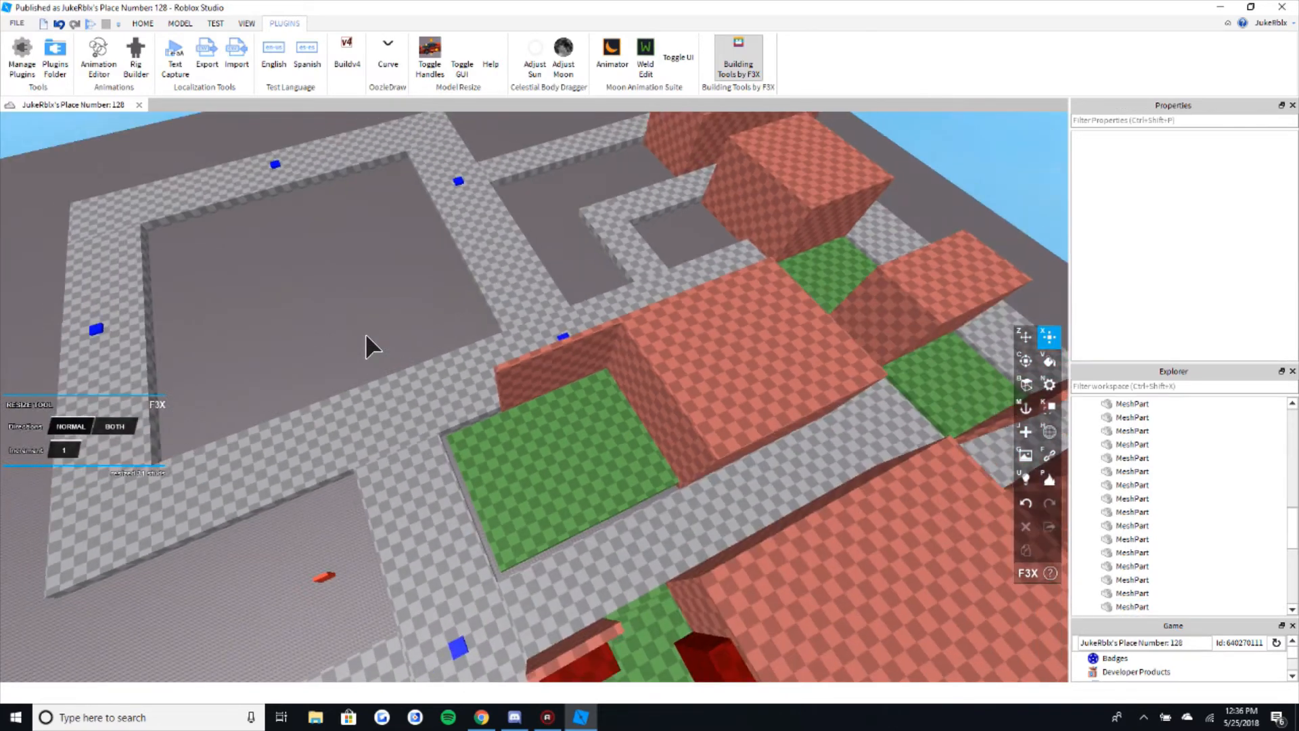
- Copy the lawn wall out to the plot's far corner and shorten the copy into a separate end piece
{"action": "scroll", "coordinate": [365, 333], "scroll_direction": "up", "scroll_amount": 2}
{"action": "left_click", "coordinate": [574, 399]}
{"action": "scroll", "coordinate": [506, 409], "scroll_direction": "up", "scroll_amount": 4}
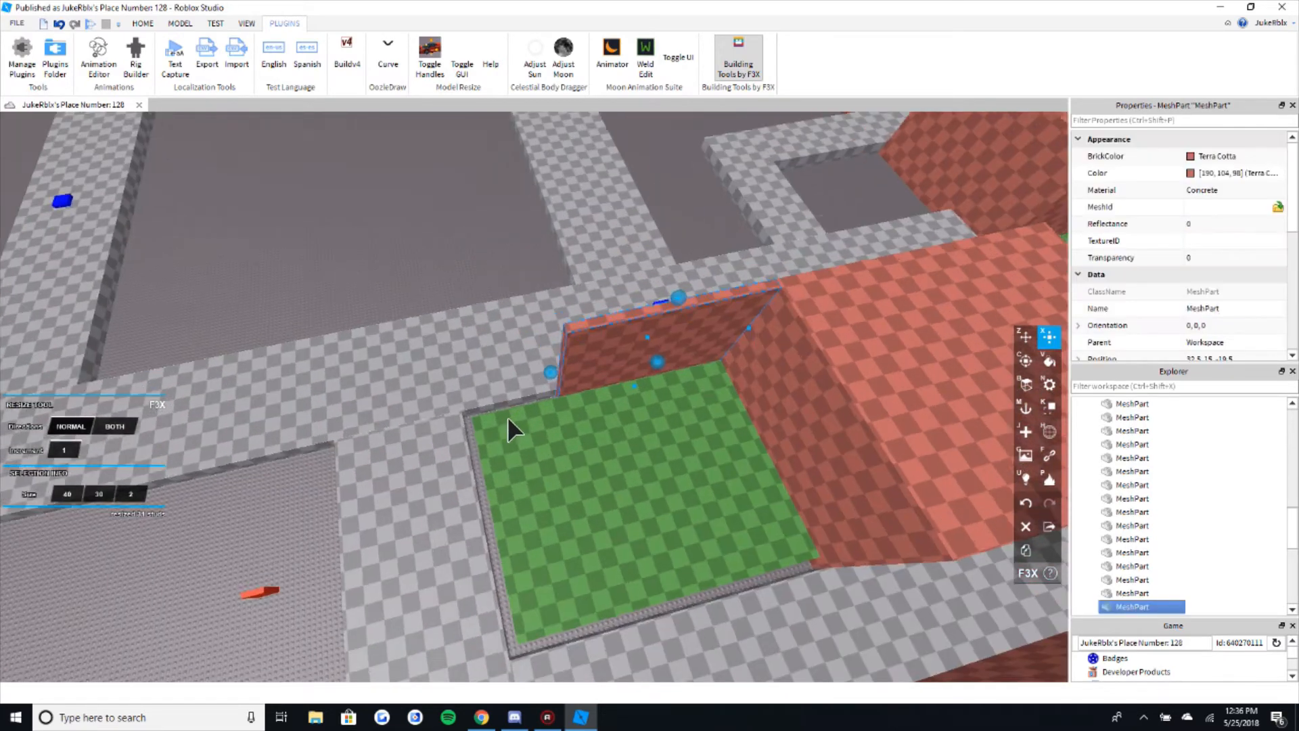
{"action": "left_click_drag", "start_coordinate": [563, 393], "coordinate": [458, 410]}
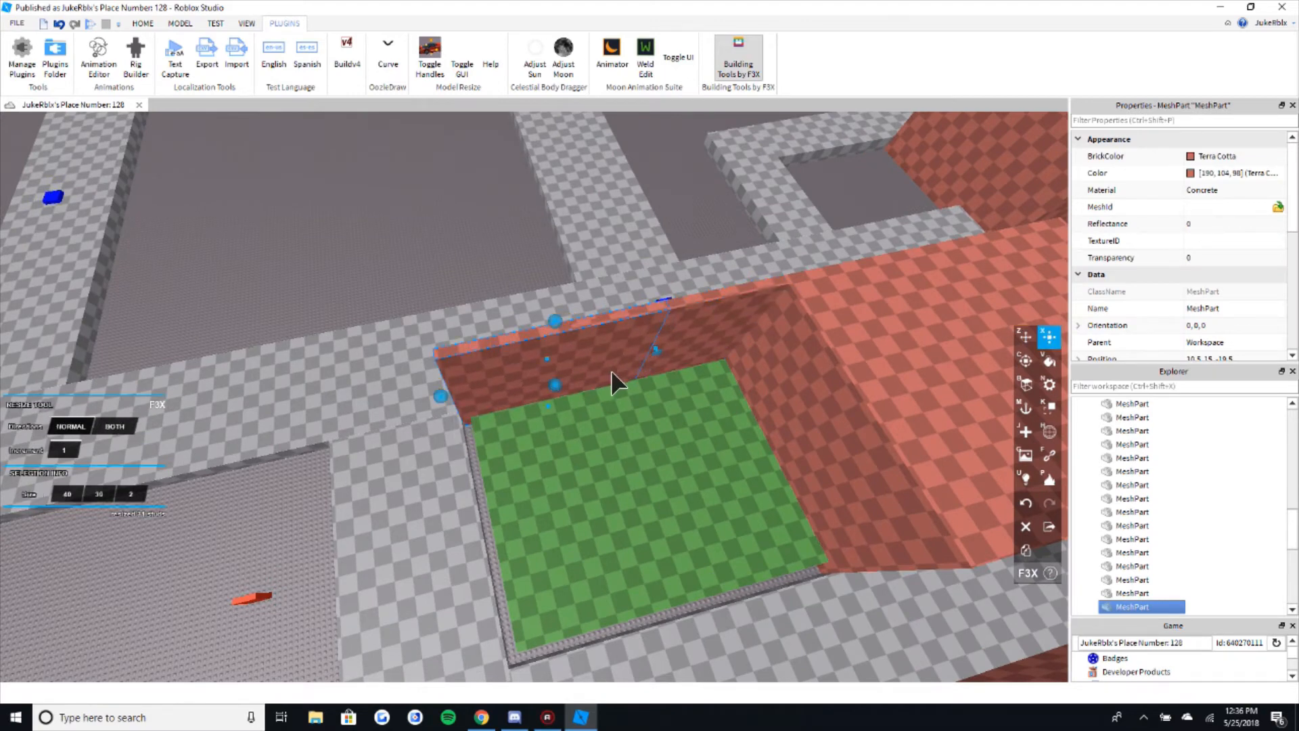
{"action": "scroll", "coordinate": [669, 355], "scroll_direction": "up", "scroll_amount": 2}
{"action": "mouse_move", "coordinate": [667, 354]}
{"action": "left_mouse_down"}
{"action": "mouse_move", "coordinate": [493, 402]}
{"action": "mouse_move", "coordinate": [593, 379]}
{"action": "left_mouse_up"}
- Duplicate the lawn wall's end section, shorten the copy to 12 studs and lower it into a 7-stud-high sill across the gap
{"action": "key", "text": "shift+c"}
{"action": "key", "text": "z"}
{"action": "key", "text": "x"}
{"action": "left_click_drag", "start_coordinate": [504, 389], "coordinate": [489, 396]}
{"action": "scroll", "coordinate": [514, 388], "scroll_direction": "up", "scroll_amount": 1}
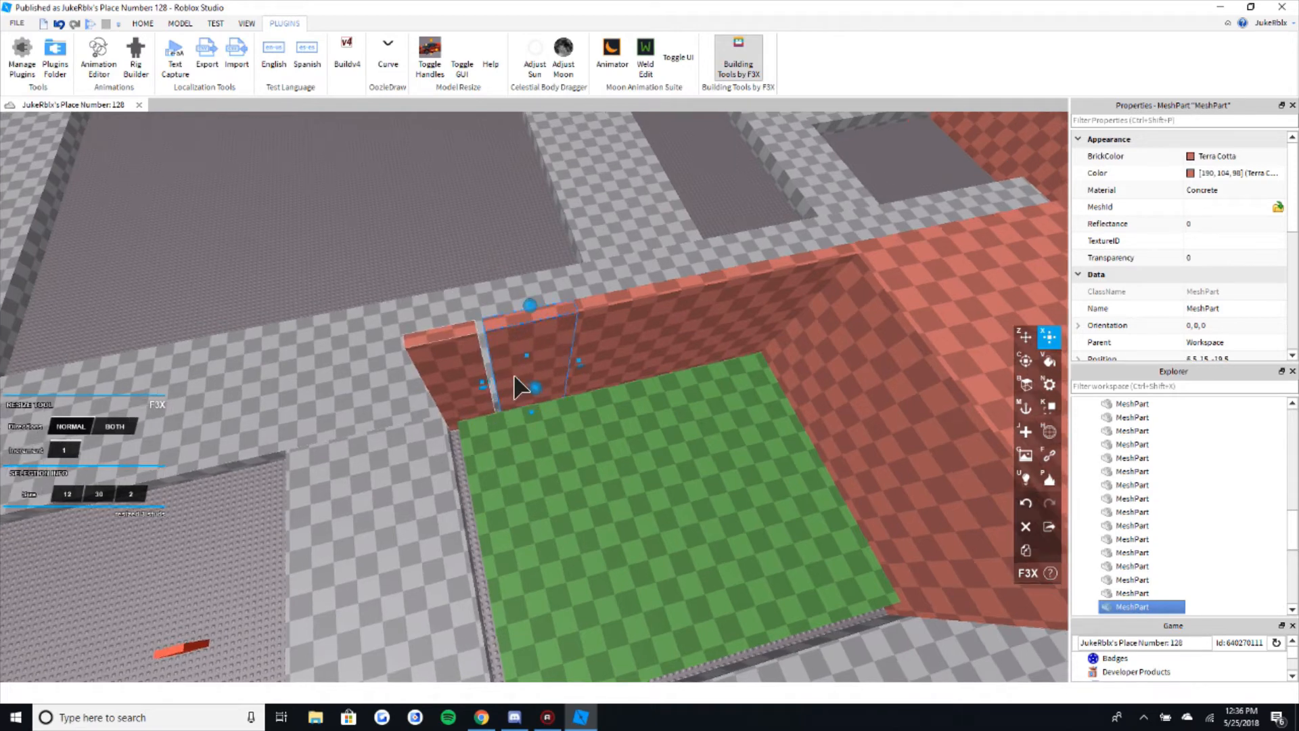
{"action": "right_click_drag", "start_coordinate": [514, 388], "coordinate": [531, 313]}
{"action": "mouse_move", "coordinate": [479, 240]}
{"action": "left_mouse_down"}
{"action": "mouse_move", "coordinate": [475, 456]}
{"action": "mouse_move", "coordinate": [465, 419]}
{"action": "left_mouse_up"}
- Duplicate the wall piece at the lawn's far corner, offset the copy 2 studs and narrow it to 2 × 30 × 2
{"action": "left_click", "coordinate": [384, 443]}
{"action": "right_click_drag", "start_coordinate": [464, 419], "coordinate": [473, 427]}
{"action": "key", "text": "shift+c"}
{"action": "key", "text": "z"}
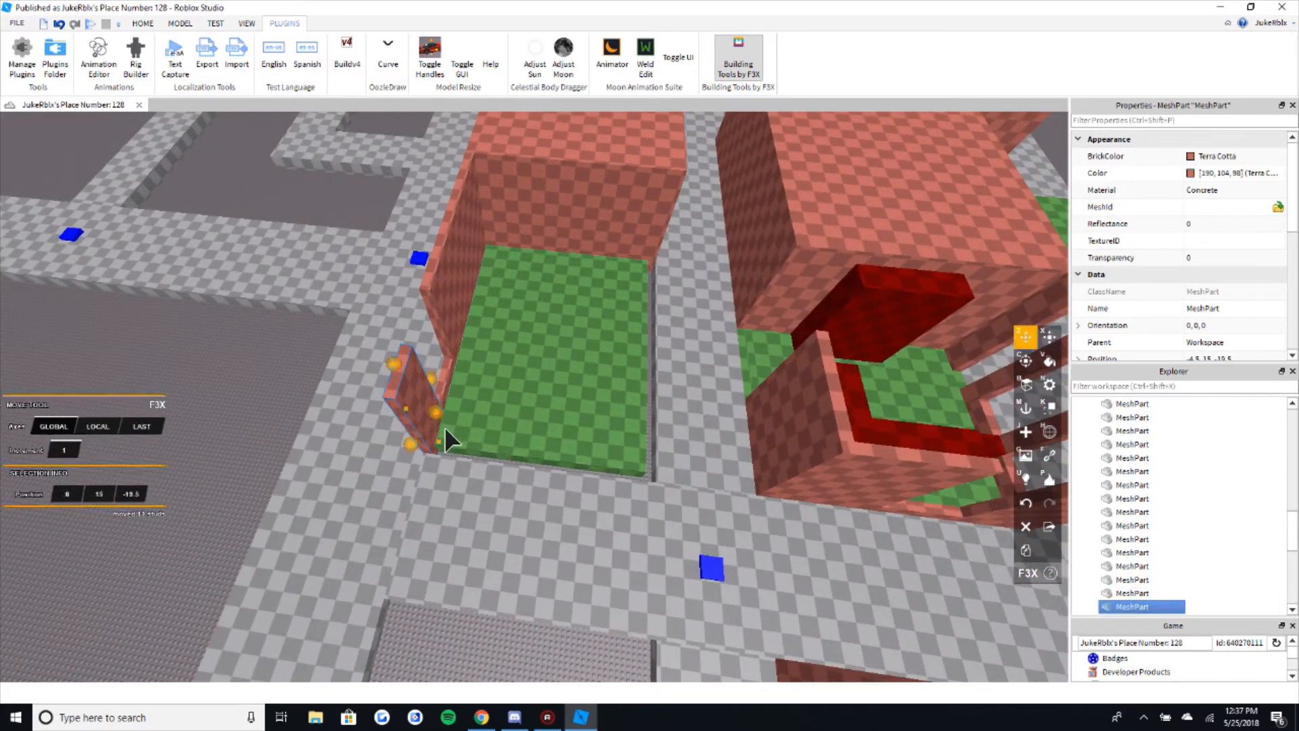
{"action": "left_click_drag", "start_coordinate": [443, 428], "coordinate": [469, 429]}
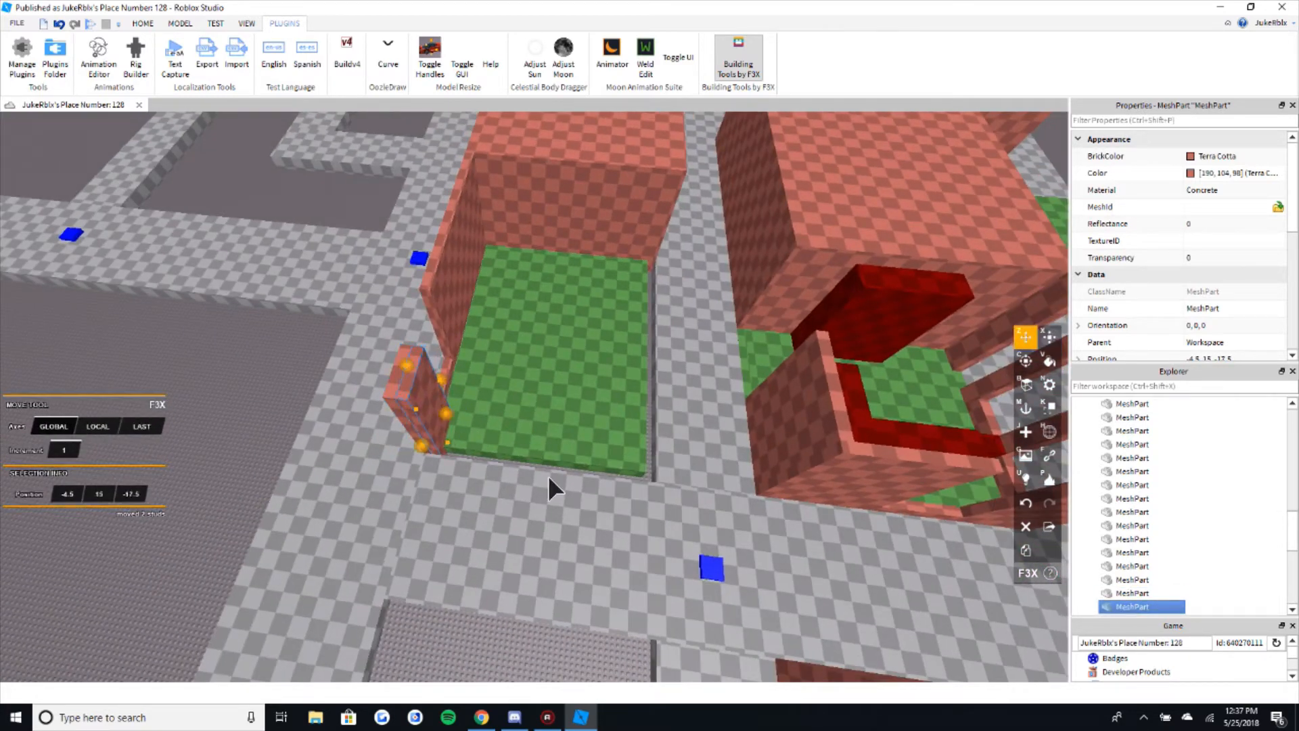
{"action": "key", "text": "x"}
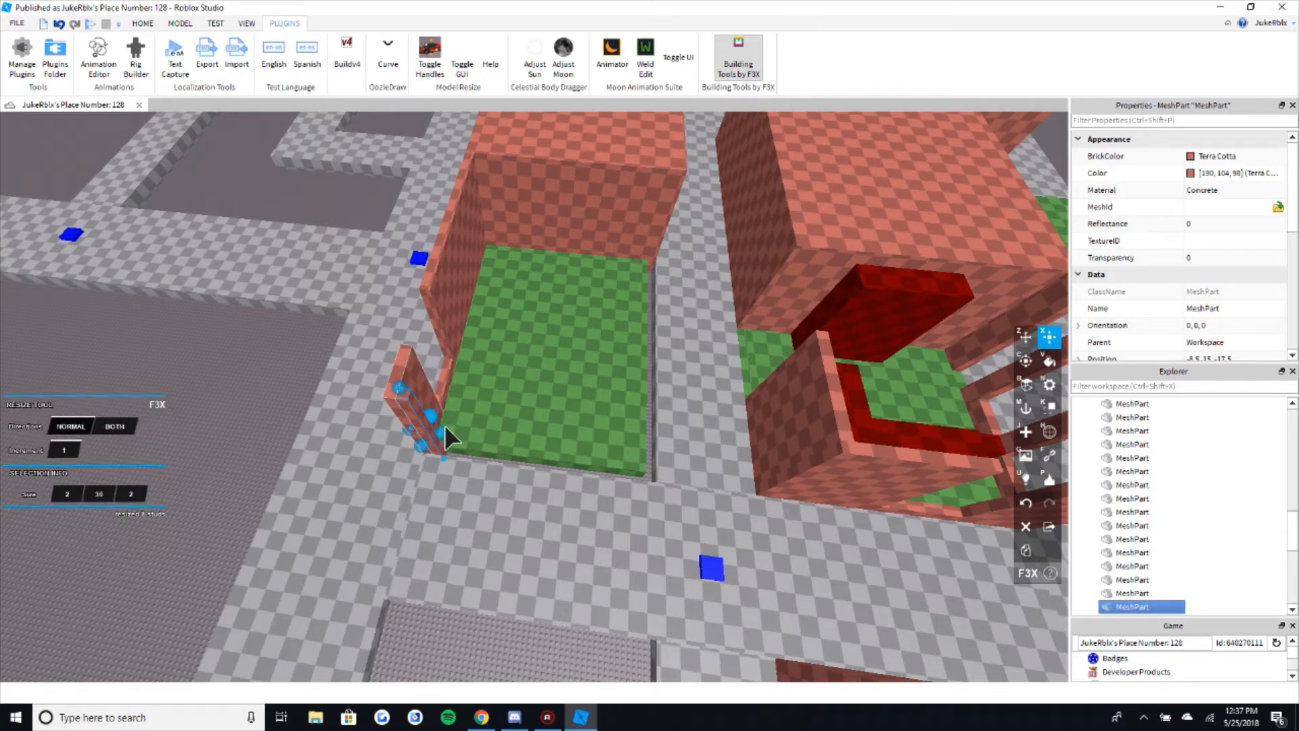
- Shift the narrow copy away from the corner and lengthen it into a 2 × 30 × 32 wall along the lawn's end
{"action": "key", "text": "z"}
{"action": "left_click_drag", "start_coordinate": [454, 448], "coordinate": [508, 453]}
{"action": "key", "text": "x"}
{"action": "scroll", "coordinate": [509, 456], "scroll_direction": "up", "scroll_amount": 2}
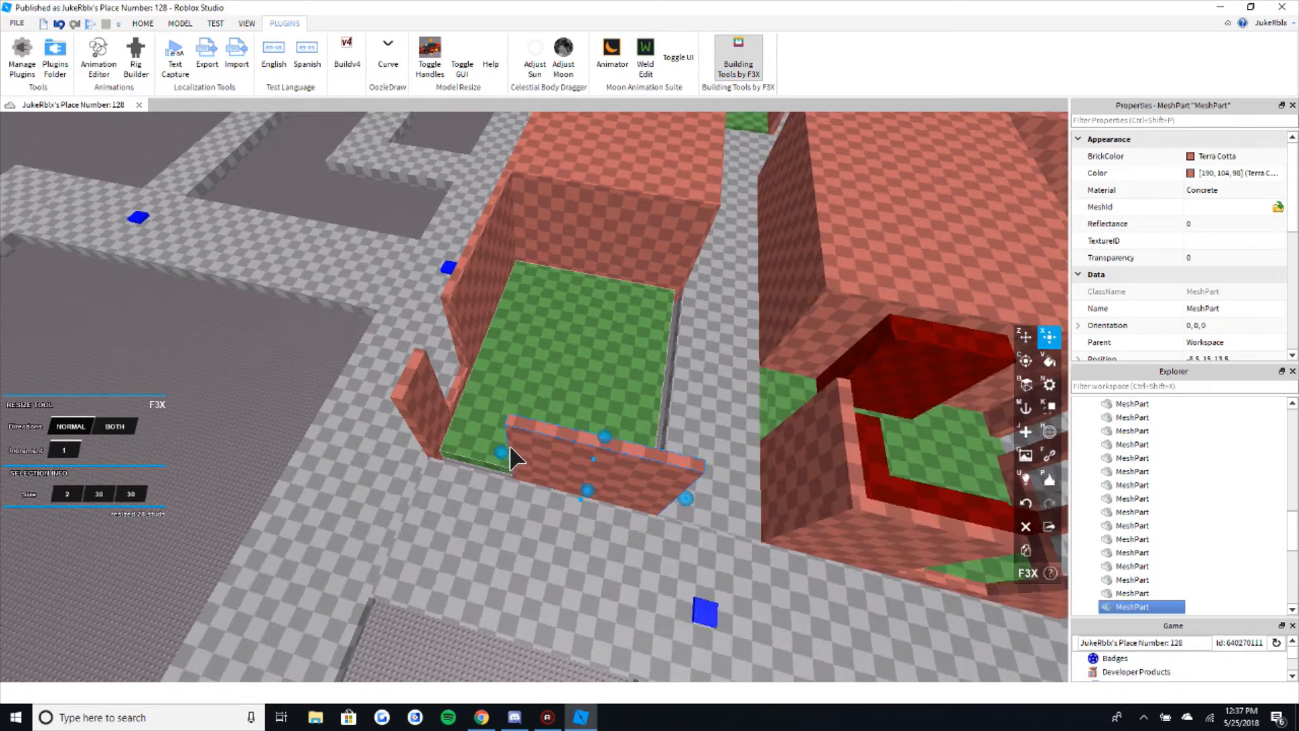
{"action": "right_click_drag", "start_coordinate": [510, 457], "coordinate": [586, 452]}
{"action": "left_click_drag", "start_coordinate": [539, 421], "coordinate": [534, 412]}
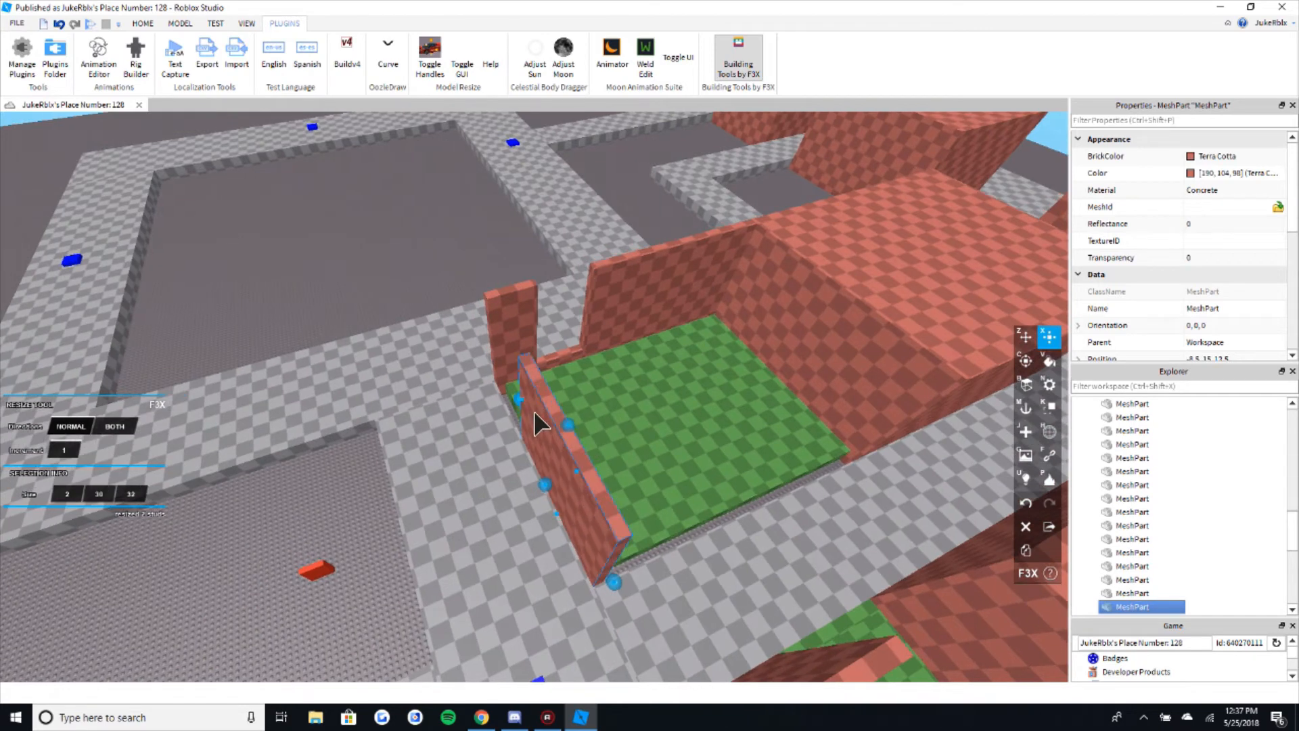
- Open a gap beside the building by leaving a 6-stud copy at the long wall's end and shortening the main wall to 29 studs
{"action": "right_click_drag", "start_coordinate": [551, 414], "coordinate": [655, 339]}
{"action": "scroll", "coordinate": [541, 336], "scroll_direction": "up", "scroll_amount": 2}
{"action": "left_click", "coordinate": [522, 340]}
{"action": "left_click_drag", "start_coordinate": [645, 356], "coordinate": [682, 348]}
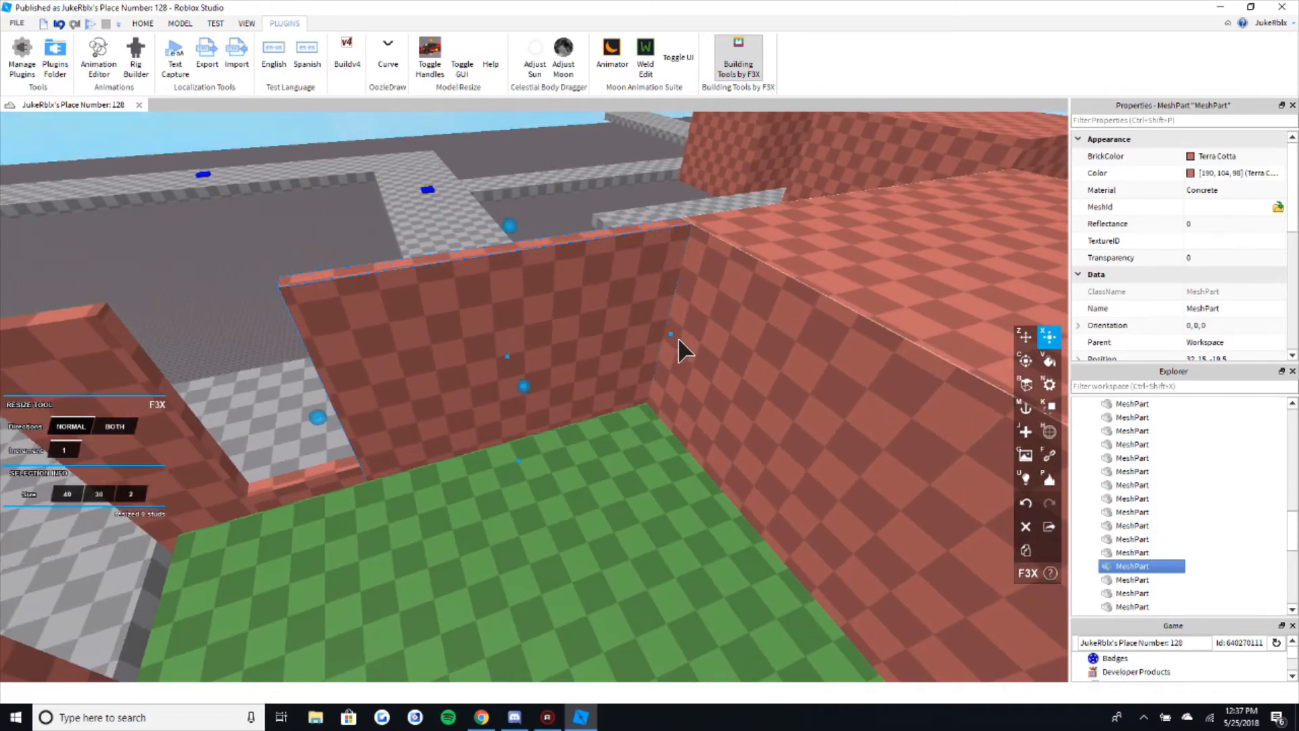
{"action": "left_click_drag", "start_coordinate": [317, 418], "coordinate": [607, 379]}
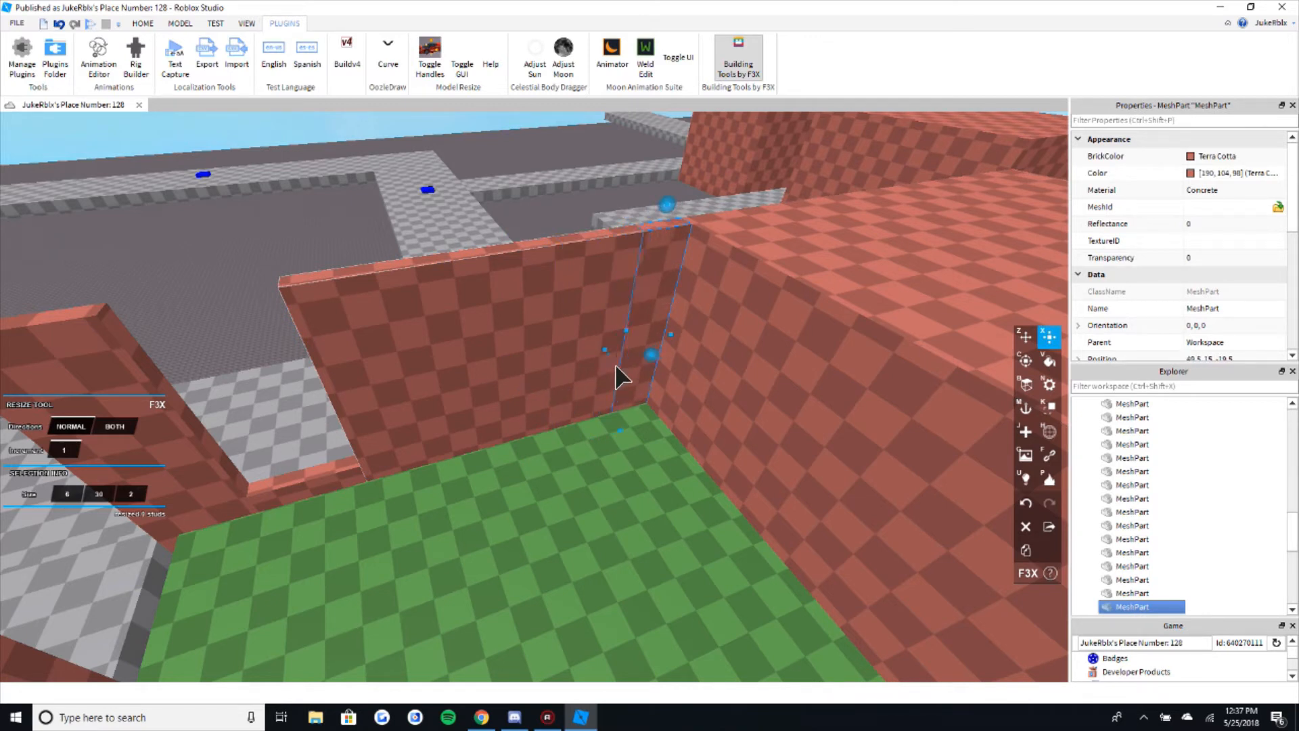
{"action": "left_click_drag", "start_coordinate": [682, 343], "coordinate": [609, 366]}
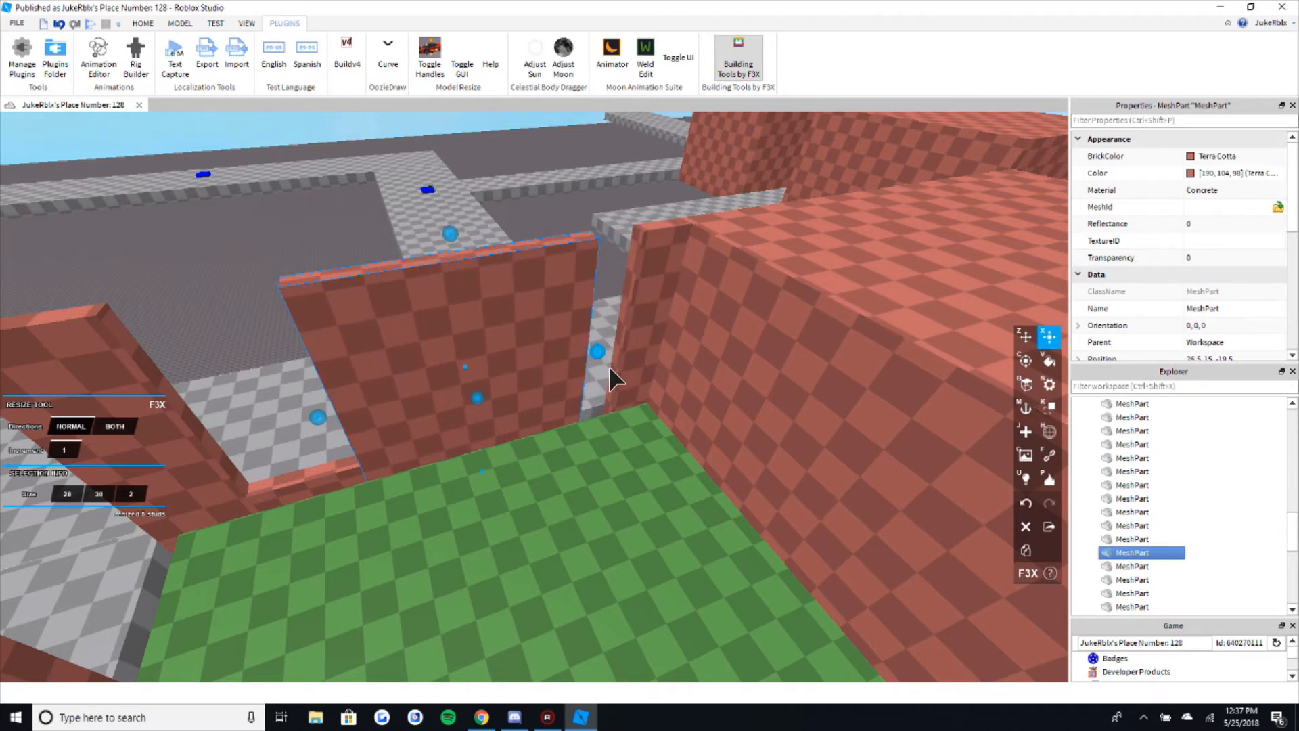
{"action": "scroll", "coordinate": [591, 439], "scroll_direction": "down", "scroll_amount": 1}
{"action": "scroll", "coordinate": [578, 453], "scroll_direction": "down", "scroll_amount": 8}
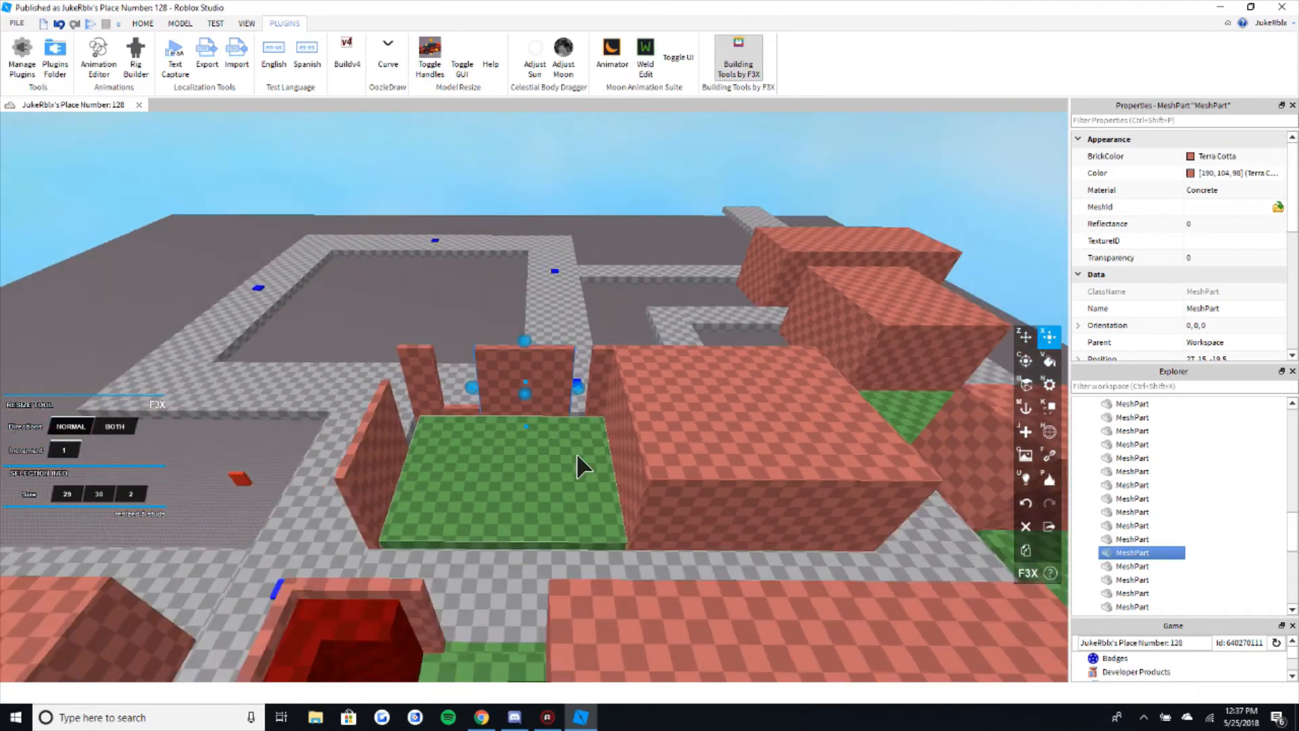
{"action": "scroll", "coordinate": [578, 450], "scroll_direction": "up", "scroll_amount": 1}
{"action": "scroll", "coordinate": [517, 319], "scroll_direction": "down", "scroll_amount": 1}
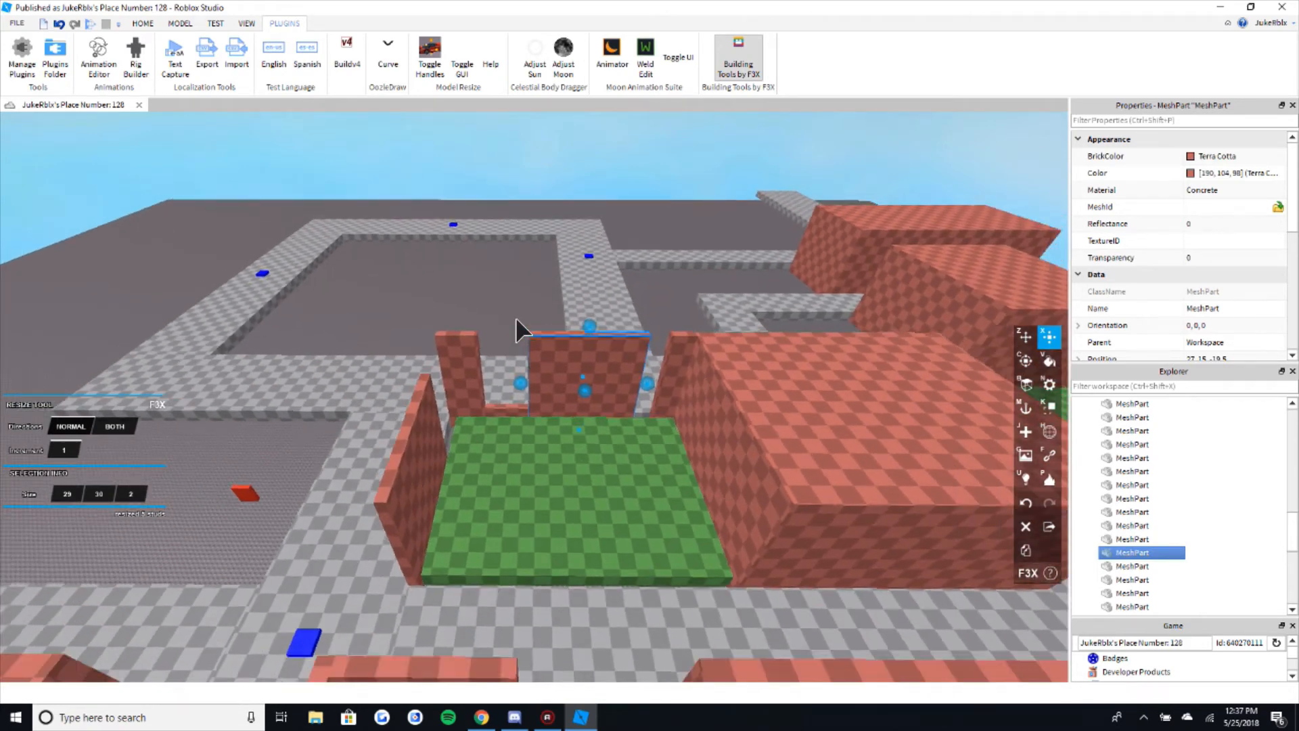
{"action": "left_click", "coordinate": [518, 321]}
- Duplicate the end wall just inside itself and shorten the copy to a 2 × 30 × 3 piece at the lawn's corner
{"action": "key", "text": "w"}
{"action": "key", "text": "a"}
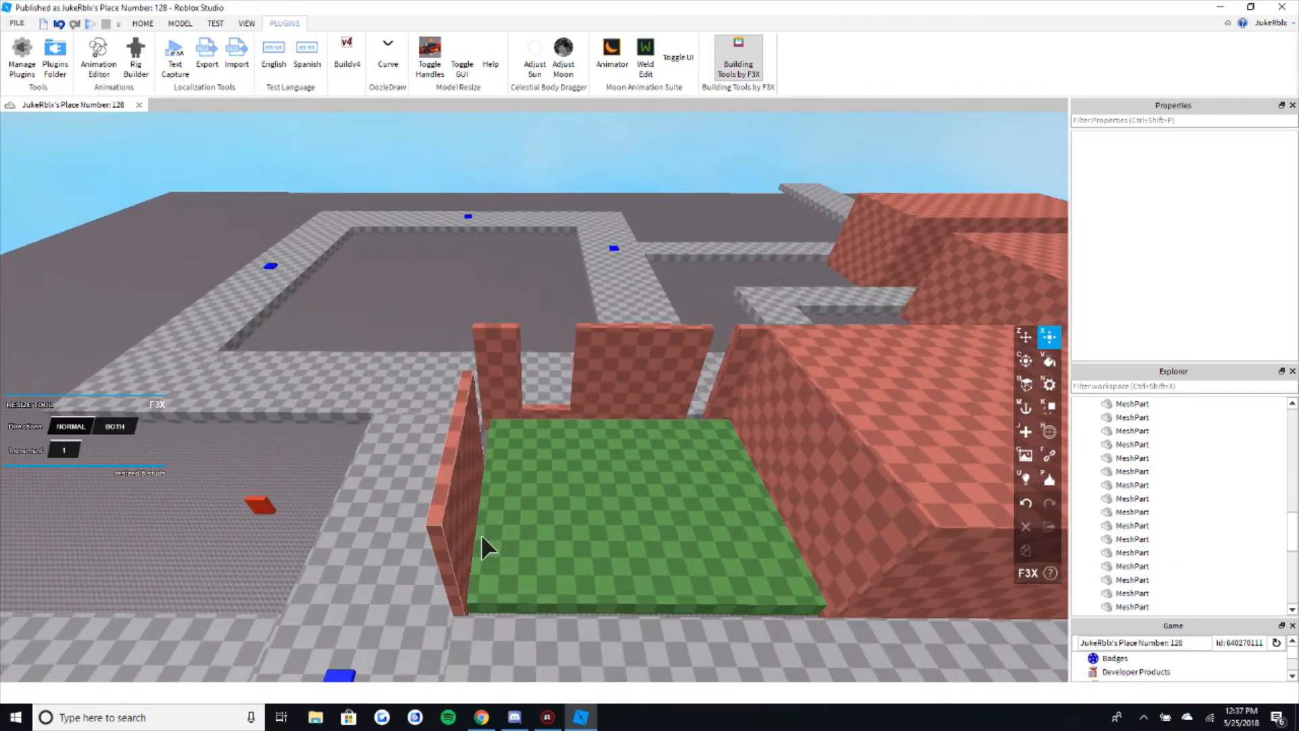
{"action": "left_click", "coordinate": [481, 535]}
{"action": "key", "text": "a"}
{"action": "right_click_drag", "start_coordinate": [481, 536], "coordinate": [481, 536]}
{"action": "key", "text": "w"}
{"action": "key", "text": "ctrl+d"}
{"action": "key", "text": "z"}
{"action": "left_click_drag", "start_coordinate": [519, 400], "coordinate": [542, 394]}
{"action": "key", "text": "x"}
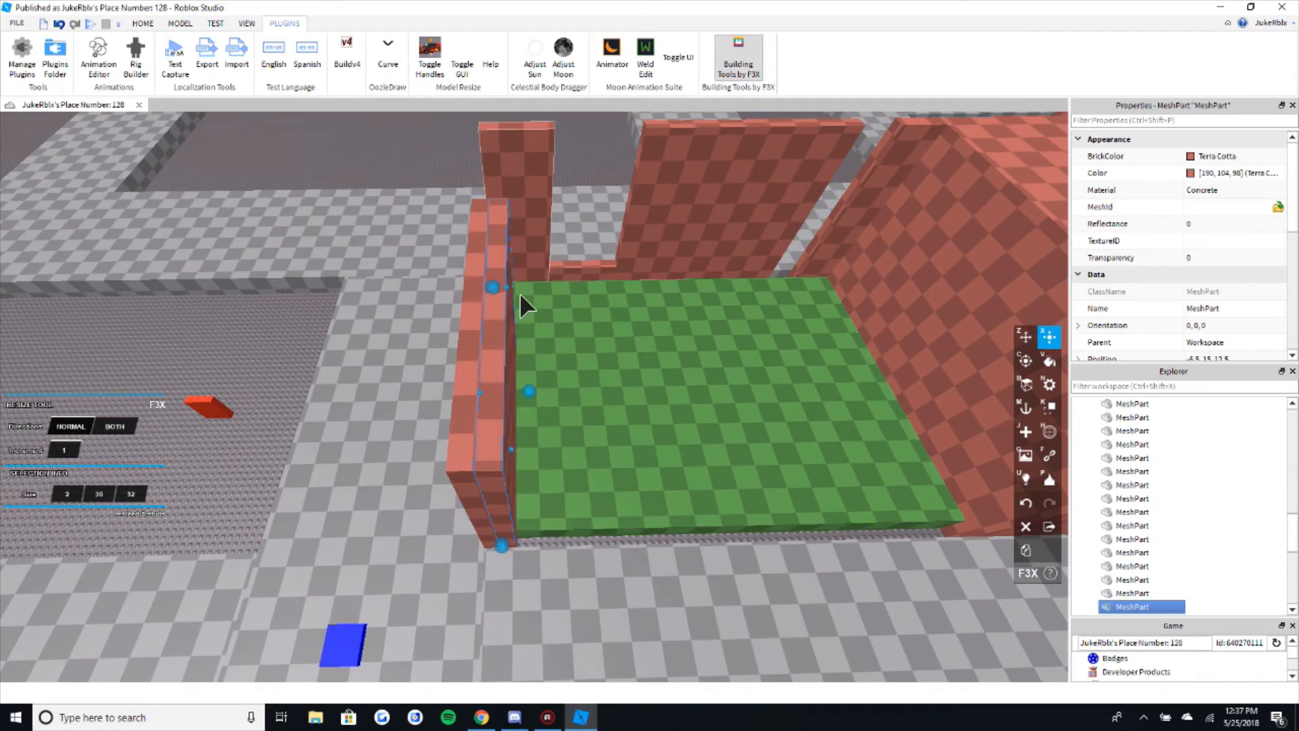
{"action": "left_click_drag", "start_coordinate": [520, 292], "coordinate": [507, 494]}
{"action": "right_click_drag", "start_coordinate": [507, 494], "coordinate": [507, 494]}
{"action": "key", "text": "d"}
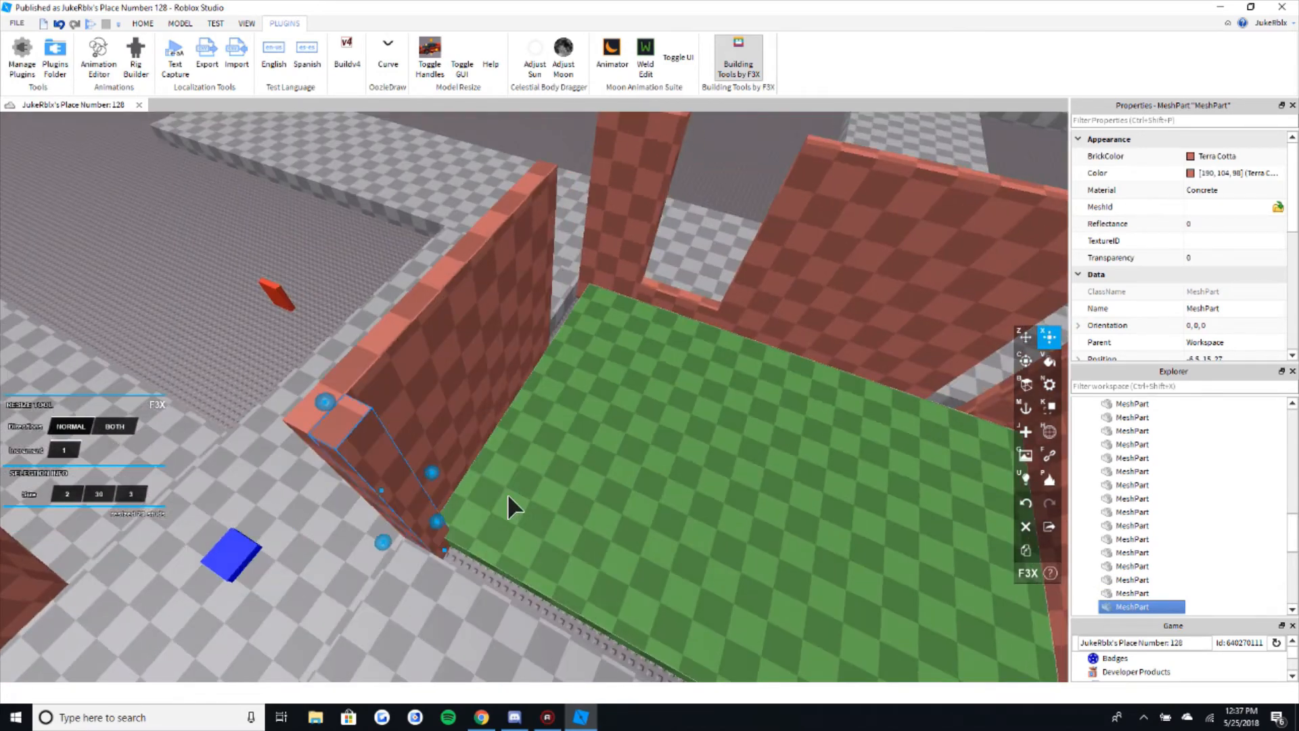
- Thin the corner piece by one stud and stretch it along the lawn's open long side as a return wall
{"action": "left_click_drag", "start_coordinate": [438, 481], "coordinate": [436, 485]}
{"action": "right_click_drag", "start_coordinate": [519, 516], "coordinate": [519, 516]}
{"action": "key", "text": "s"}
{"action": "mouse_move", "coordinate": [412, 509]}
{"action": "left_mouse_down"}
{"action": "mouse_move", "coordinate": [520, 528]}
{"action": "mouse_move", "coordinate": [505, 528]}
{"action": "mouse_move", "coordinate": [619, 521]}
{"action": "mouse_move", "coordinate": [580, 519]}
{"action": "left_mouse_up"}
- Duplicate the return wall, resize the copy to a 15 × 4 × 2 strip along the lawn's edge and paint it Shamrock
{"action": "key", "text": "shift+c"}
{"action": "key", "text": "z"}
{"action": "key", "text": "x"}
{"action": "right_click_drag", "start_coordinate": [528, 420], "coordinate": [510, 402]}
{"action": "key", "text": "w"}
{"action": "key", "text": "w"}
{"action": "key", "text": "q"}
{"action": "mouse_move", "coordinate": [464, 287]}
{"action": "left_mouse_down"}
{"action": "mouse_move", "coordinate": [565, 583]}
{"action": "mouse_move", "coordinate": [550, 536]}
{"action": "mouse_move", "coordinate": [743, 553]}
{"action": "mouse_move", "coordinate": [656, 548]}
{"action": "left_mouse_up"}
{"action": "key", "text": "v"}
{"action": "left_click", "coordinate": [541, 539]}
{"action": "key", "text": "x"}
{"action": "key", "text": "d"}
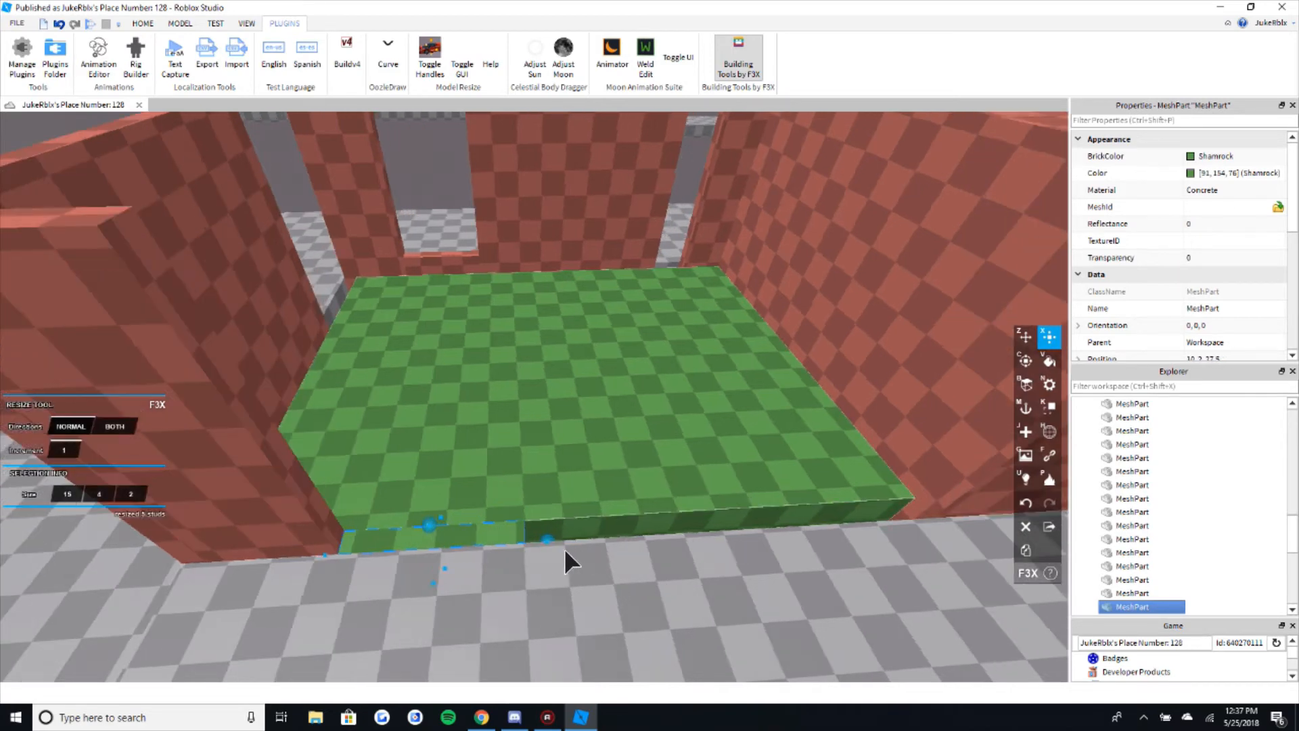
- Duplicate the return wall twice along the same lawn edge, leaving gaps and placing the second copy against the building
{"action": "left_click", "coordinate": [298, 513]}
{"action": "key", "text": "z"}
{"action": "key", "text": "shift+c"}
{"action": "left_click_drag", "start_coordinate": [329, 467], "coordinate": [729, 485]}
{"action": "key", "text": "x"}
{"action": "right_click_drag", "start_coordinate": [735, 451], "coordinate": [704, 452]}
{"action": "key", "text": "d"}
{"action": "mouse_move", "coordinate": [549, 434]}
{"action": "left_mouse_down"}
{"action": "mouse_move", "coordinate": [688, 461]}
{"action": "mouse_move", "coordinate": [599, 457]}
{"action": "mouse_move", "coordinate": [787, 501]}
{"action": "left_mouse_up"}
{"action": "key", "text": "z"}
{"action": "key", "text": "shift+c"}
{"action": "key", "text": "s"}
{"action": "key", "text": "d"}
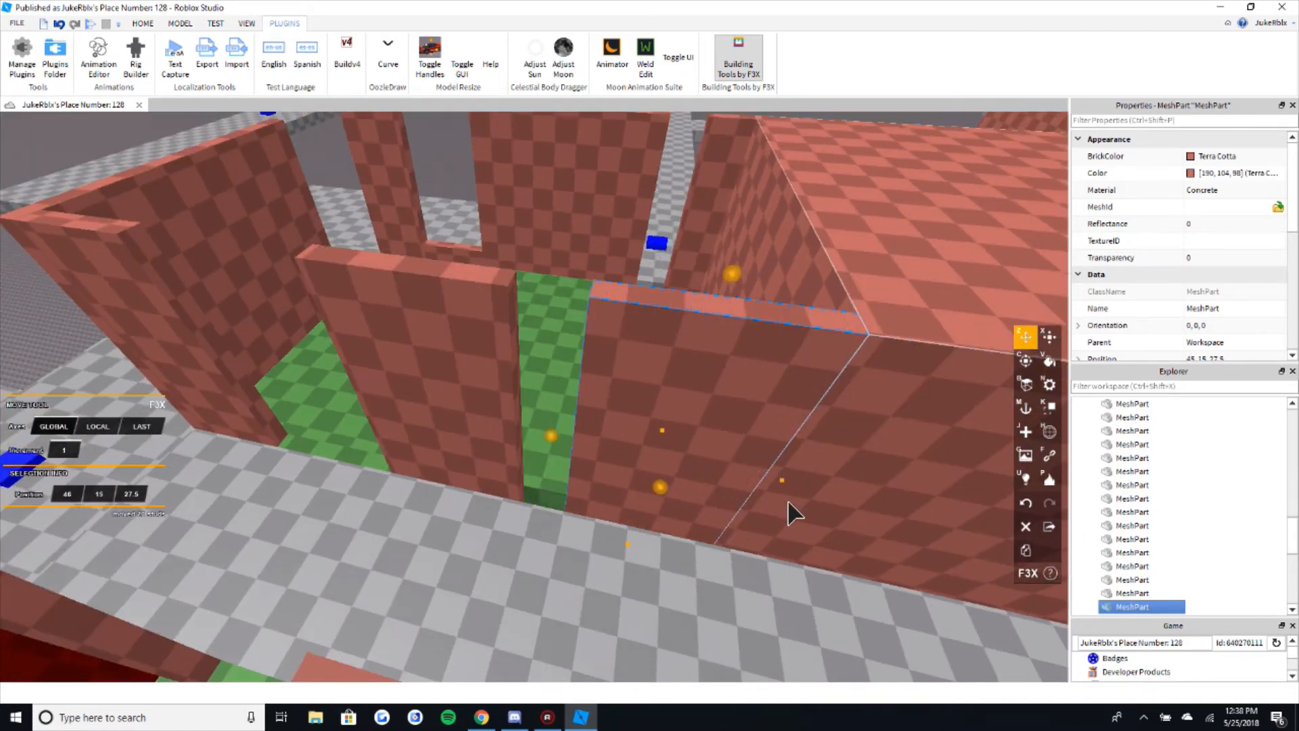
- Try to lengthen the wall piece beside the building to 20 studs toward the neighbouring piece
{"action": "key", "text": "x"}
{"action": "key", "text": "e"}
{"action": "key", "text": "a"}
{"action": "right_click_drag", "start_coordinate": [668, 286], "coordinate": [665, 325]}
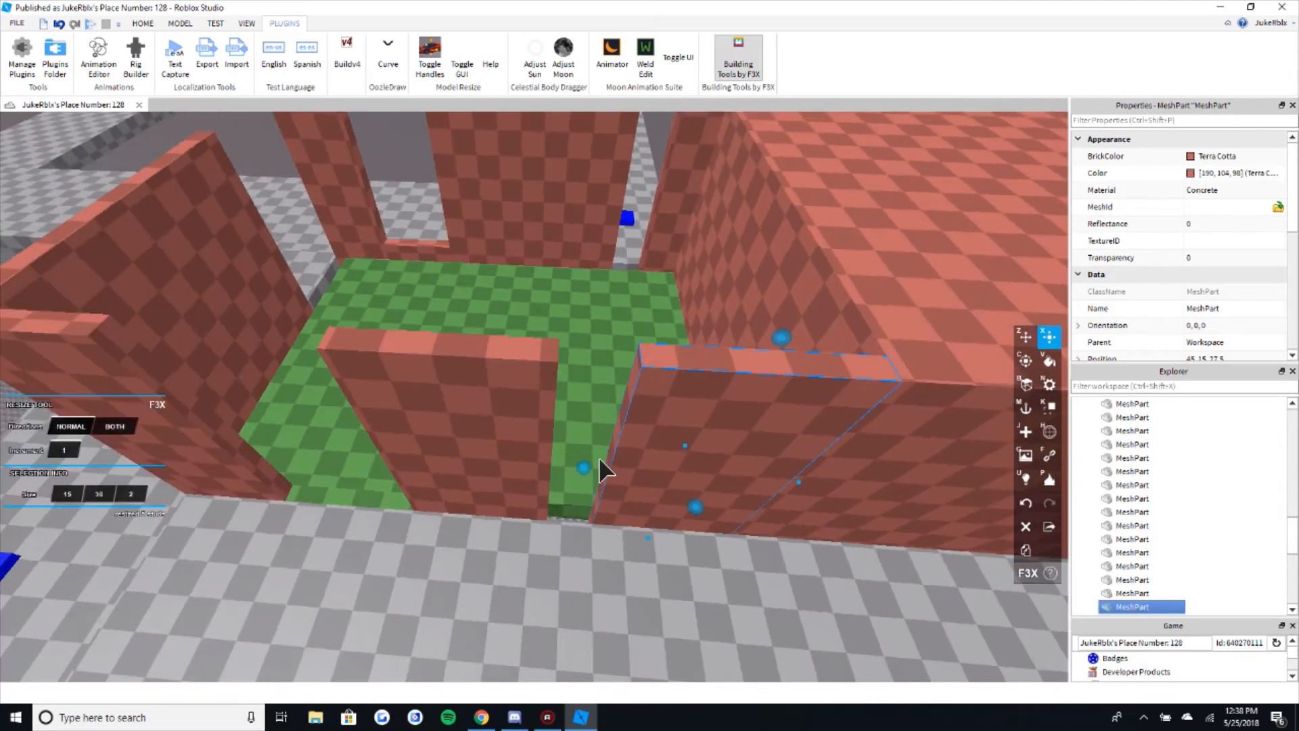
{"action": "left_click_drag", "start_coordinate": [591, 476], "coordinate": [540, 478]}
{"action": "key", "text": "shift+z"}
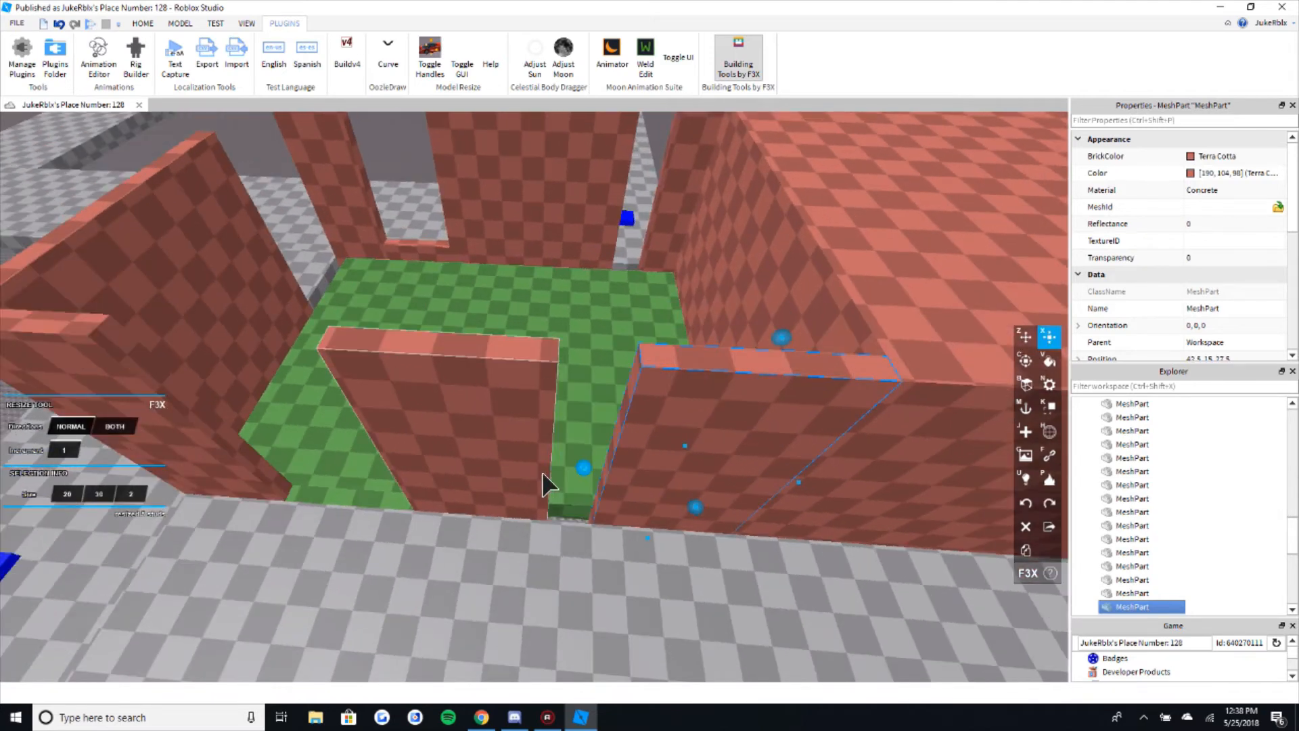
- Examine the walls and openings around the lawn from several sides
{"action": "key", "text": "s"}
{"action": "right_click_drag", "start_coordinate": [551, 465], "coordinate": [609, 207]}
{"action": "key", "text": "s"}
{"action": "key", "text": "a"}
{"action": "scroll", "coordinate": [663, 452], "scroll_direction": "up", "scroll_amount": 10}
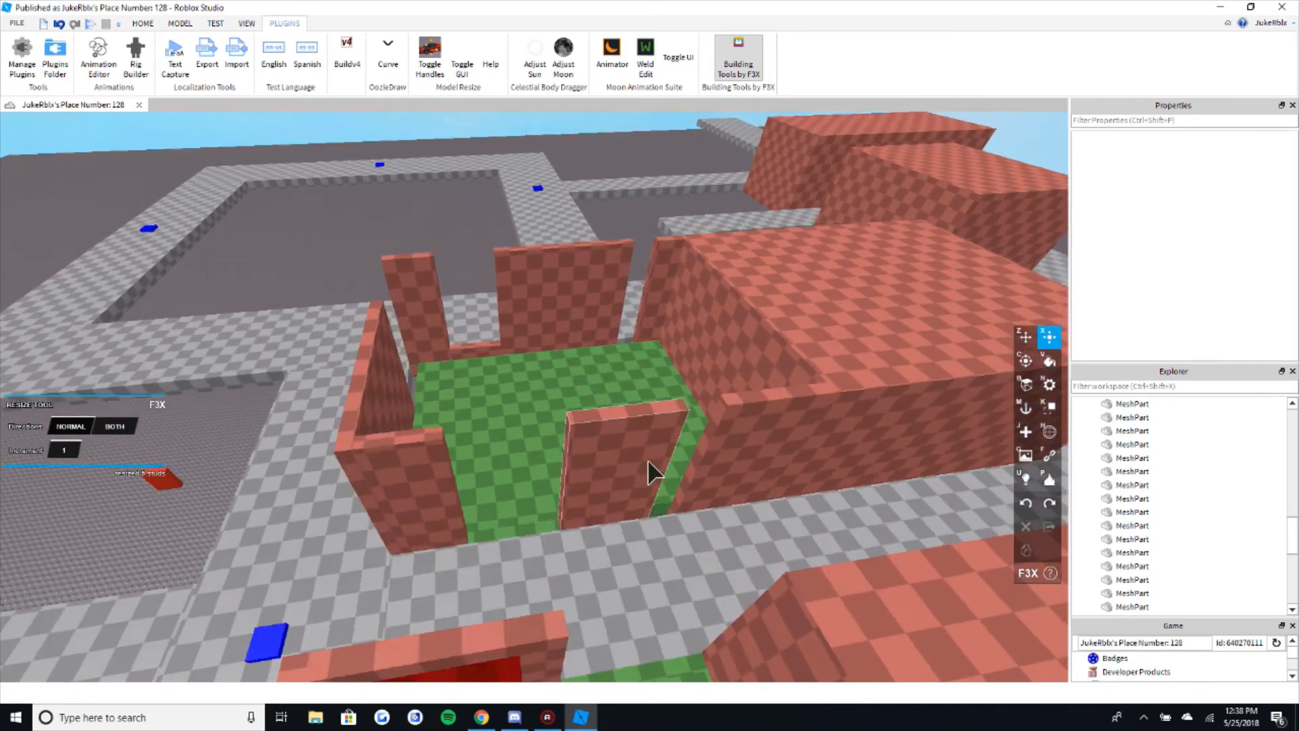
{"action": "key", "text": "d"}
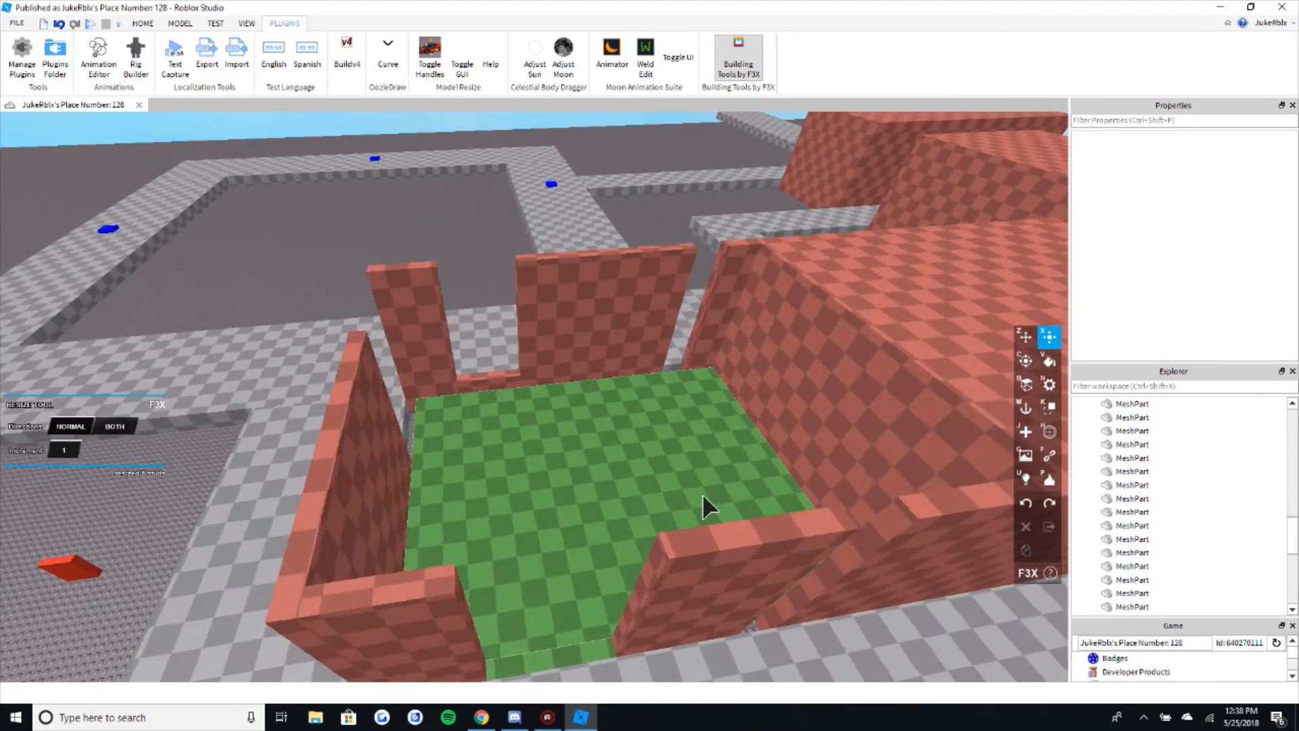
{"action": "key", "text": "s"}
{"action": "key", "text": "a"}
{"action": "key", "text": "w"}
{"action": "right_click_drag", "start_coordinate": [644, 619], "coordinate": [592, 444]}
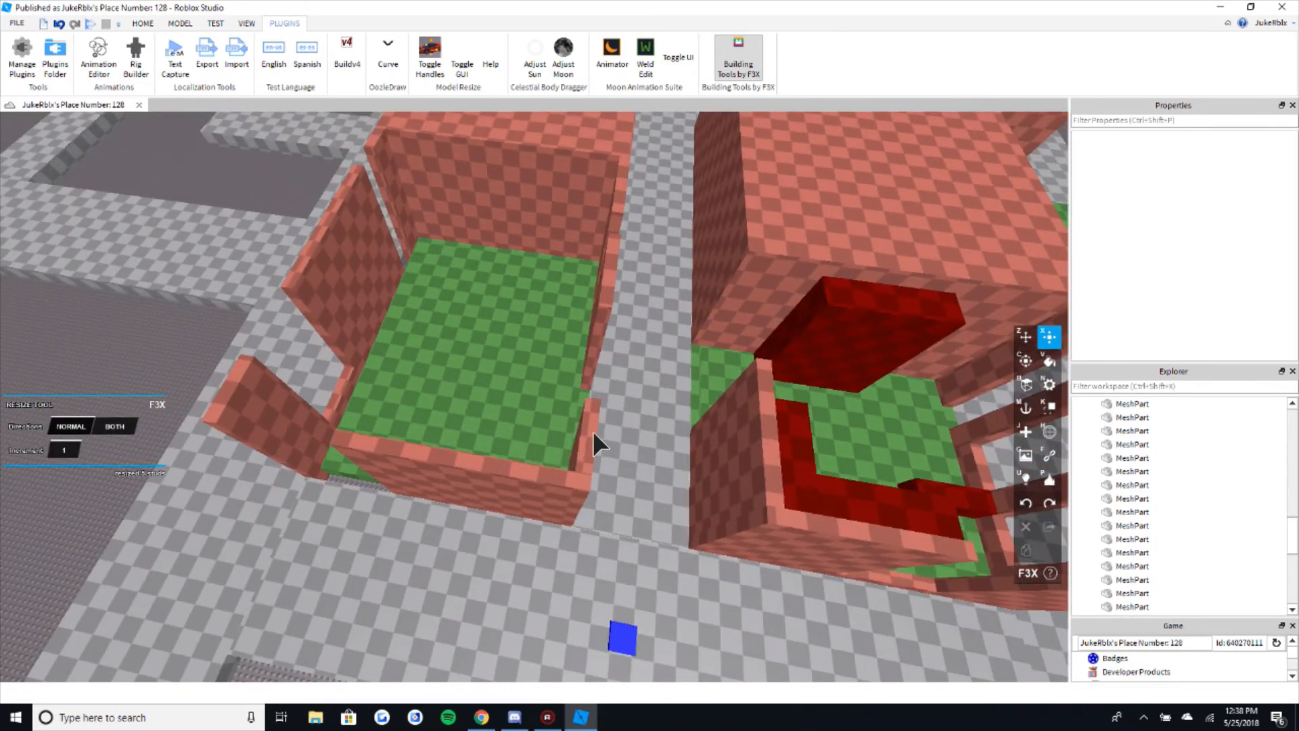
{"action": "right_click_drag", "start_coordinate": [534, 375], "coordinate": [449, 412]}
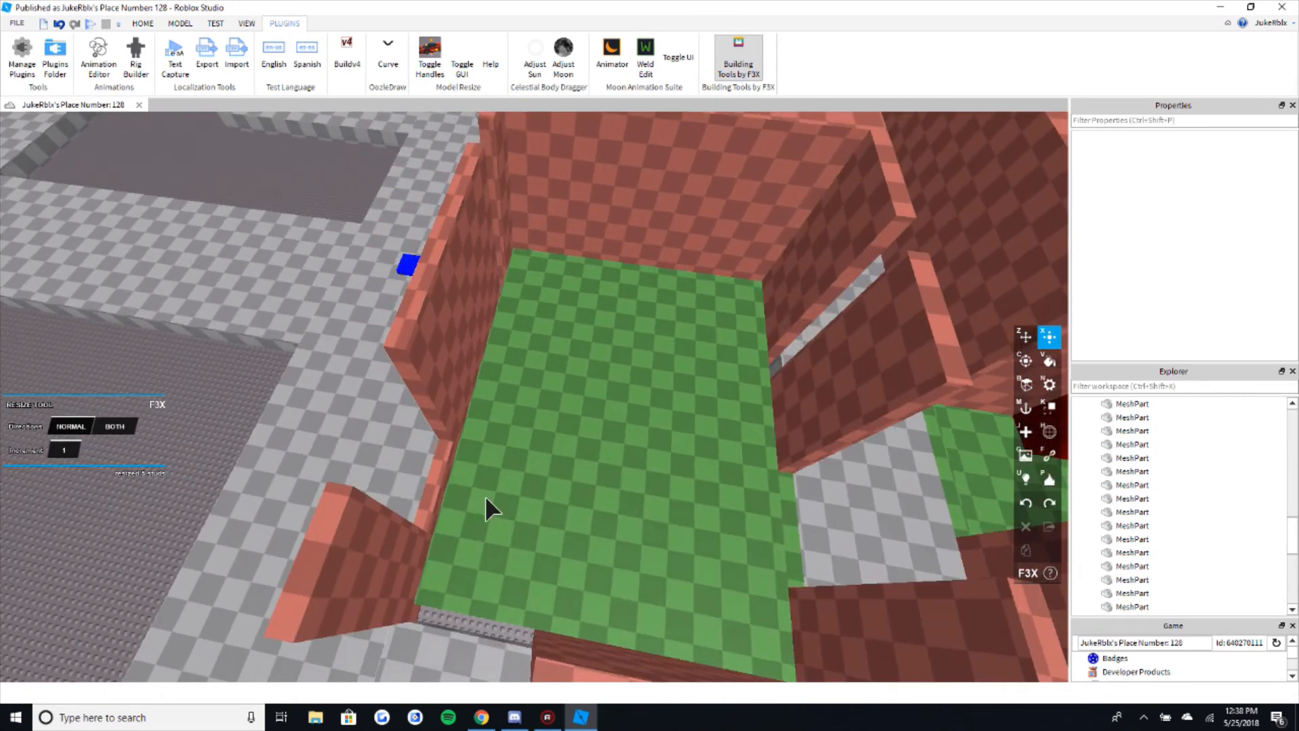
- Duplicate the low sill to the corner and reshape the copy to 2 × 7 × 15 across the end wall's opening
{"action": "right_click_drag", "start_coordinate": [485, 495], "coordinate": [443, 313]}
{"action": "key", "text": "z"}
{"action": "left_click", "coordinate": [446, 330]}
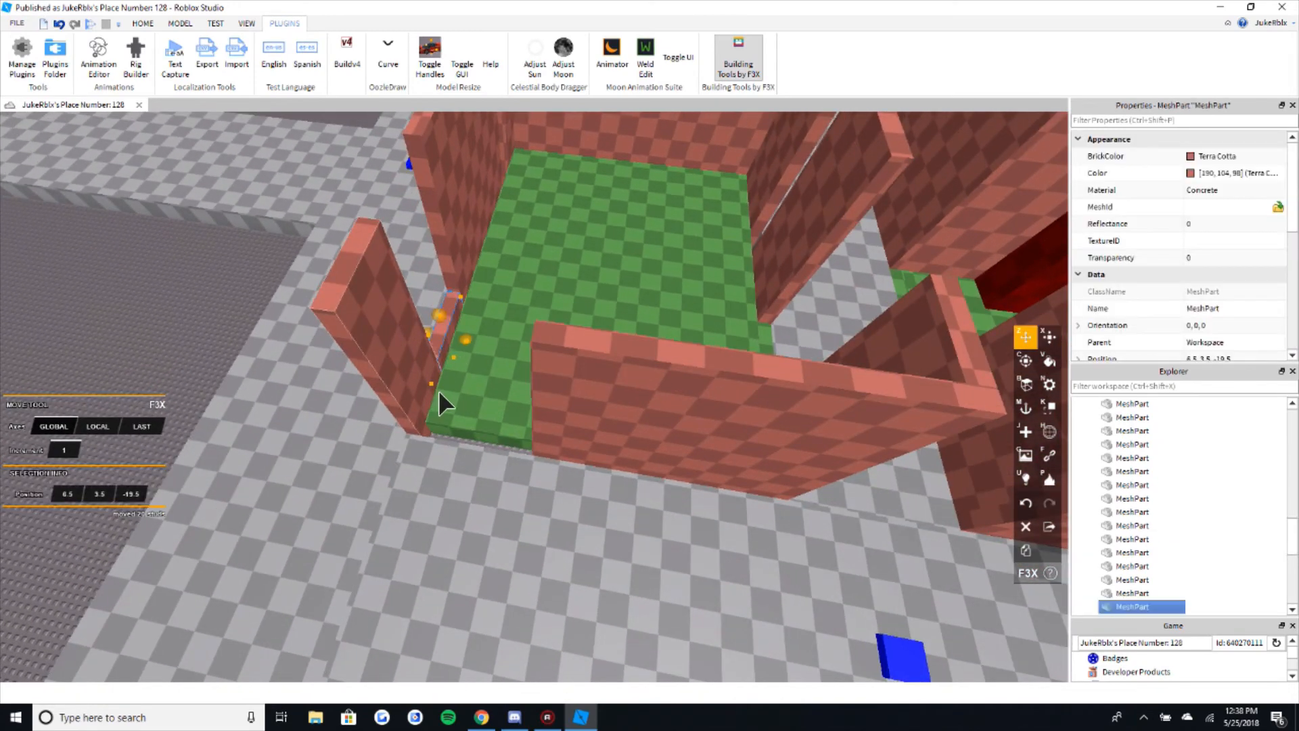
{"action": "left_click_drag", "start_coordinate": [439, 390], "coordinate": [420, 463]}
{"action": "key", "text": "x"}
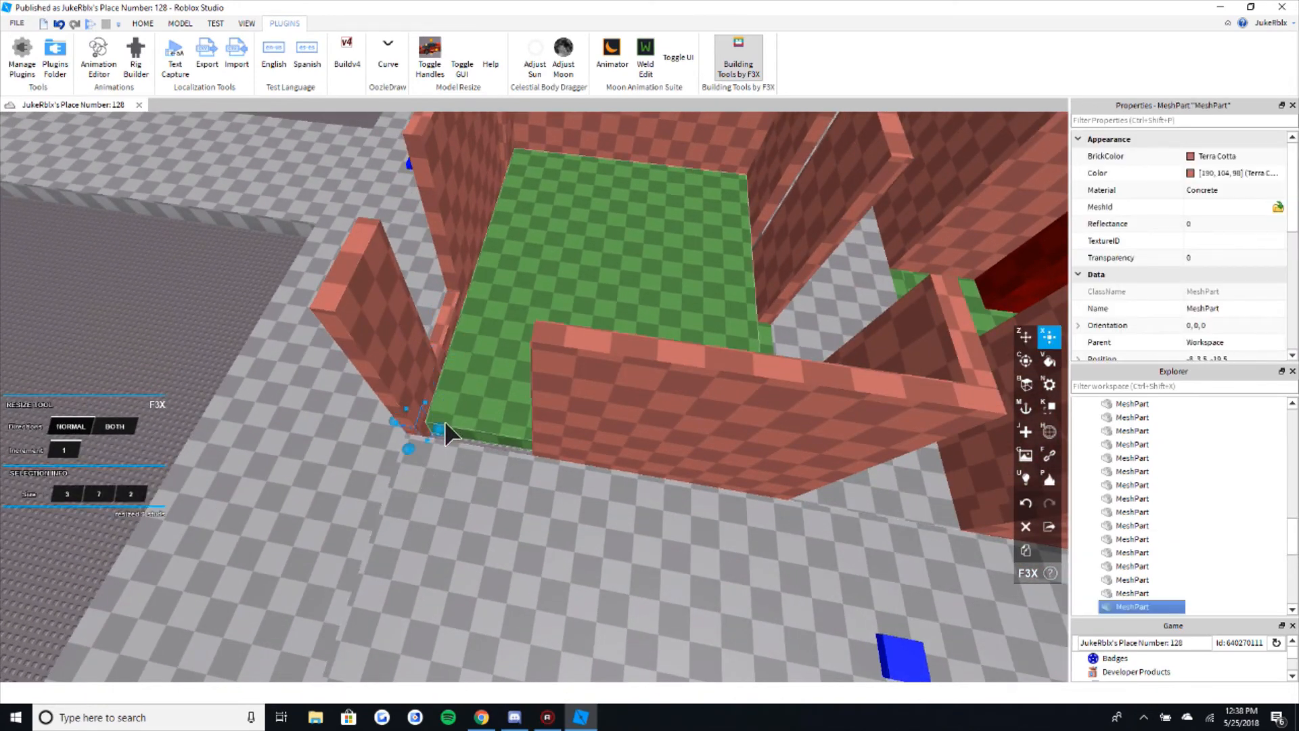
{"action": "key", "text": "z"}
{"action": "key", "text": "x"}
{"action": "left_click_drag", "start_coordinate": [468, 445], "coordinate": [556, 460]}
{"action": "right_click_drag", "start_coordinate": [556, 461], "coordinate": [556, 459]}
{"action": "scroll", "coordinate": [636, 266], "scroll_direction": "down", "scroll_amount": 3}
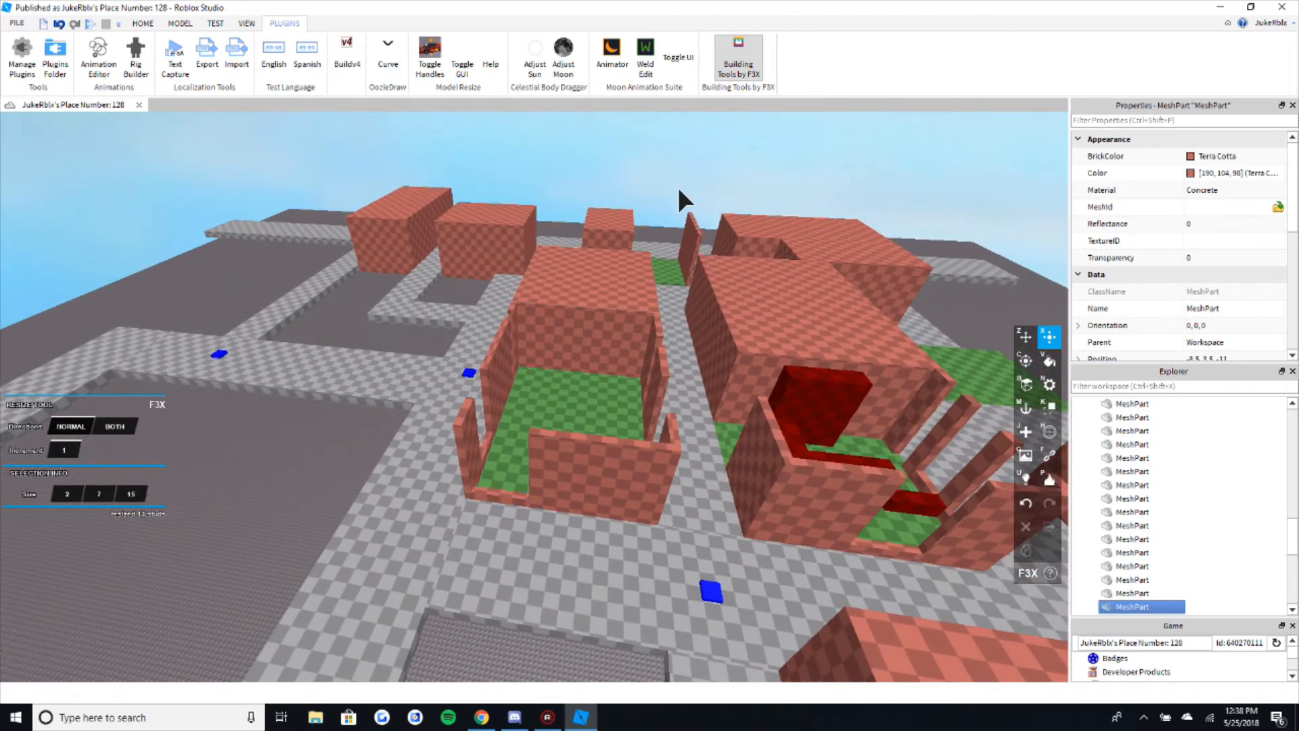
- Inspect the walled yard and its openings from outside, inside and the neighbouring yard
{"action": "left_click", "coordinate": [678, 187]}
{"action": "scroll", "coordinate": [598, 512], "scroll_direction": "up", "scroll_amount": 2}
{"action": "left_click", "coordinate": [599, 508]}
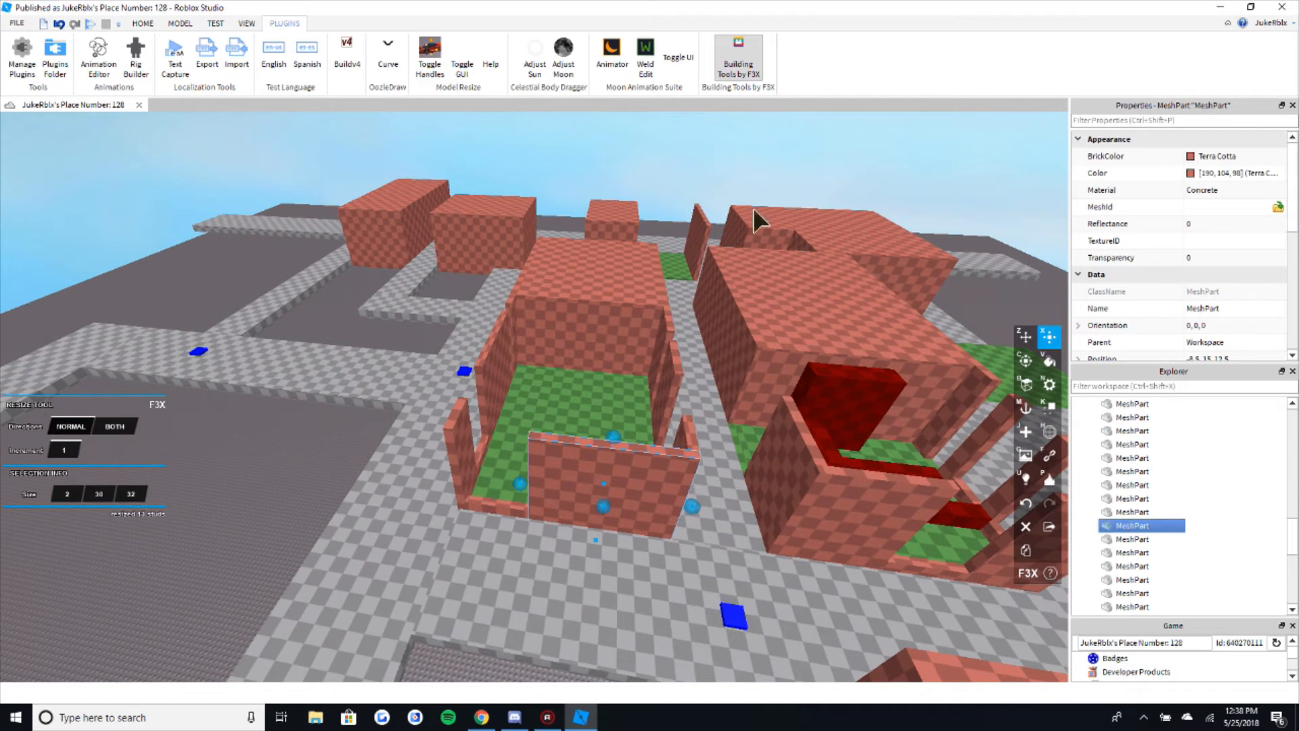
{"action": "left_click", "coordinate": [755, 185]}
{"action": "scroll", "coordinate": [723, 540], "scroll_direction": "up", "scroll_amount": 5}
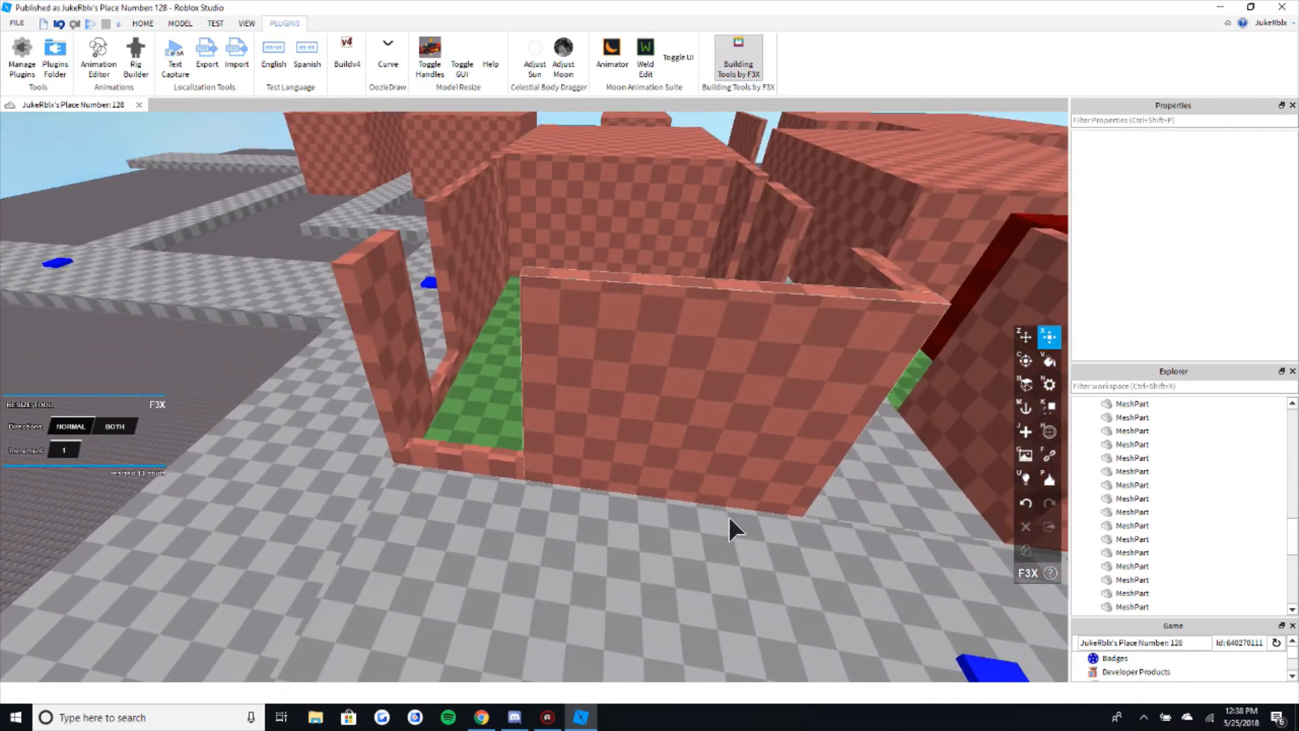
{"action": "scroll", "coordinate": [696, 429], "scroll_direction": "up", "scroll_amount": 10}
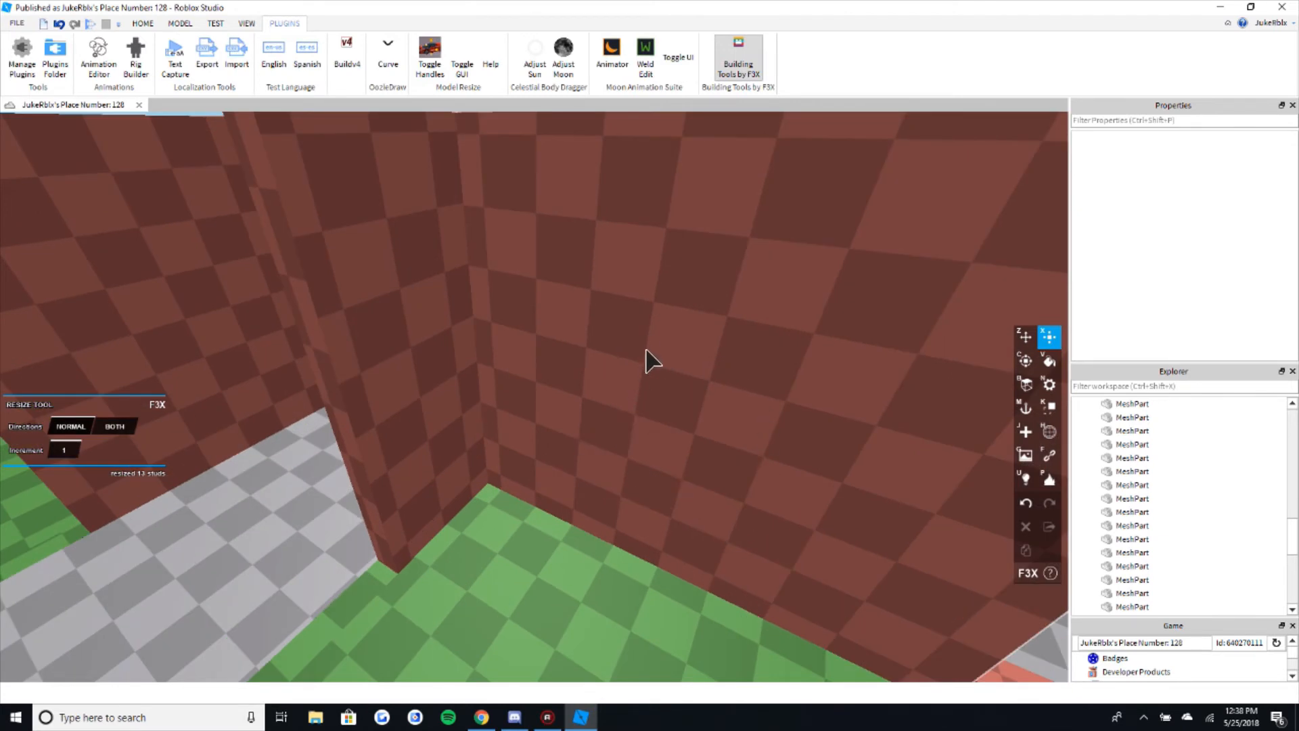
{"action": "scroll", "coordinate": [419, 446], "scroll_direction": "down", "scroll_amount": 5}
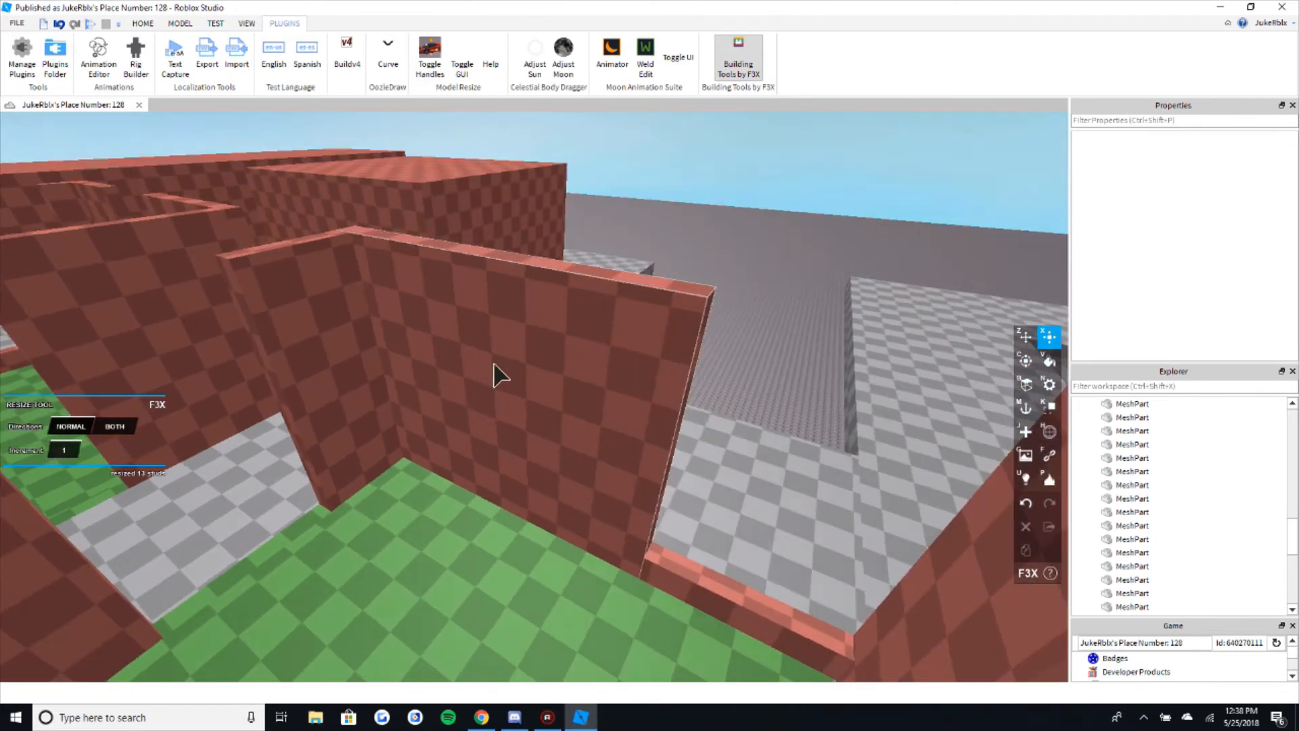
{"action": "scroll", "coordinate": [430, 504], "scroll_direction": "down", "scroll_amount": 4}
{"action": "right_click_drag", "start_coordinate": [430, 503], "coordinate": [428, 505]}
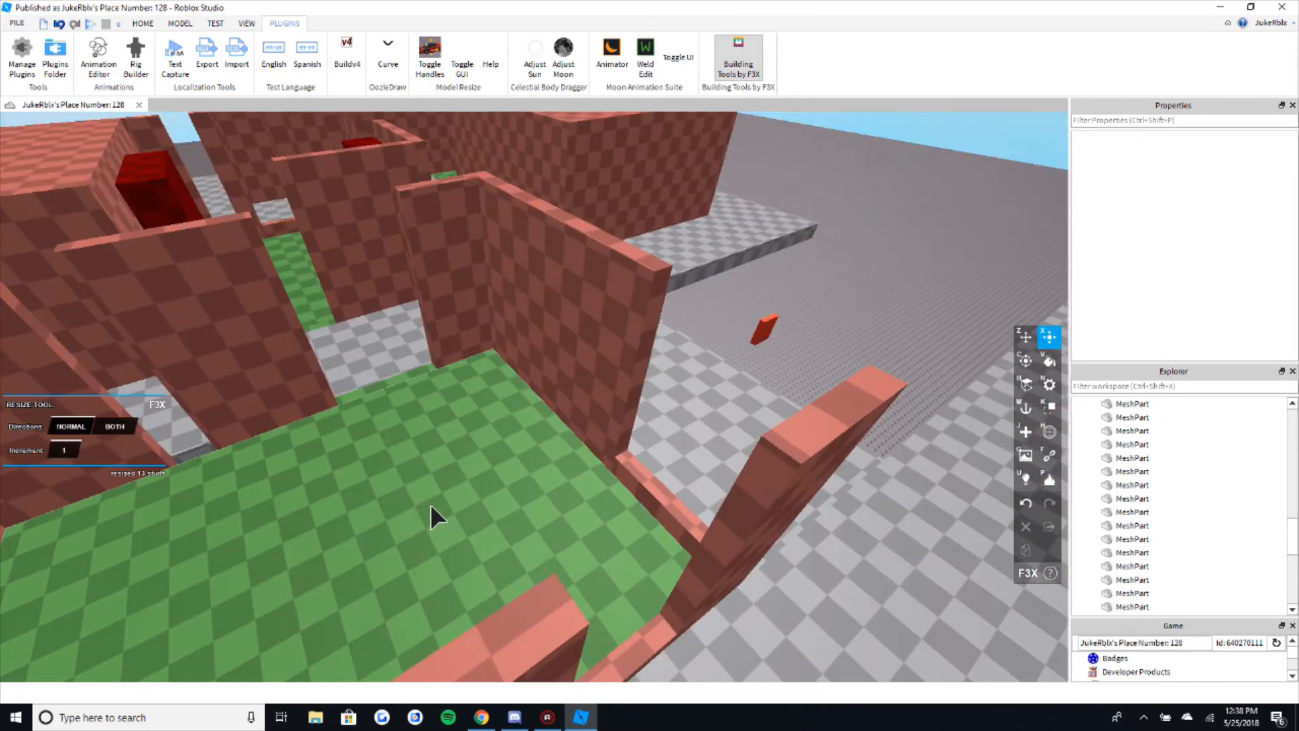
{"action": "scroll", "coordinate": [221, 426], "scroll_direction": "up", "scroll_amount": 5}
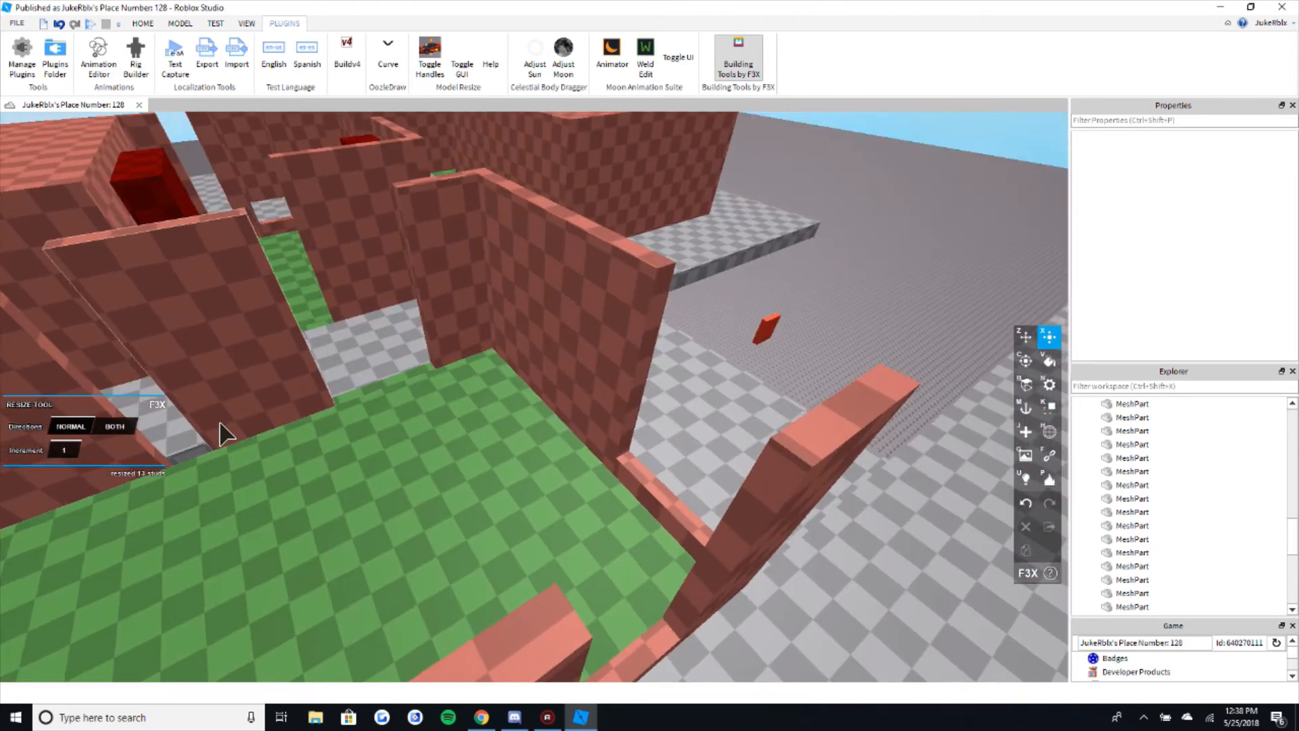
{"action": "right_click_drag", "start_coordinate": [410, 373], "coordinate": [396, 396]}
{"action": "scroll", "coordinate": [406, 406], "scroll_direction": "up", "scroll_amount": 5}
{"action": "scroll", "coordinate": [397, 396], "scroll_direction": "down", "scroll_amount": 4}
{"action": "key", "text": "w"}
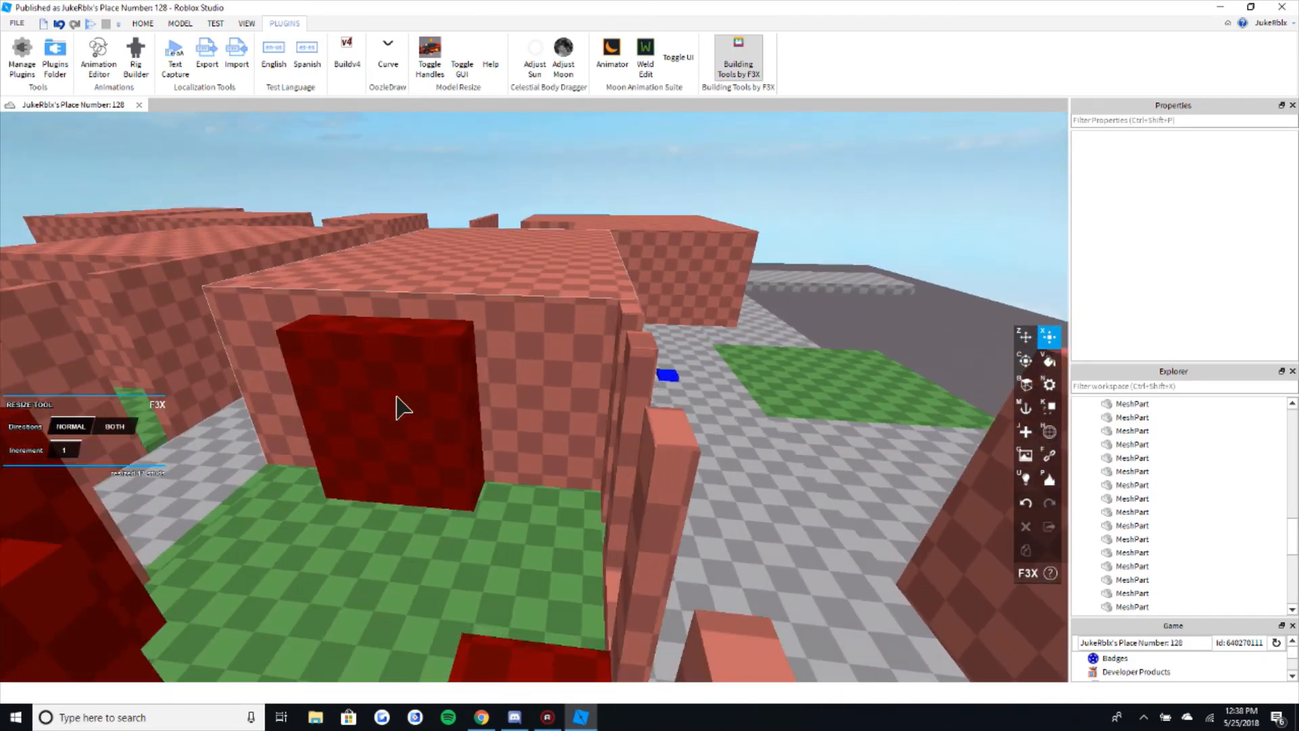
{"action": "key", "text": "e"}
{"action": "key", "text": "s"}
{"action": "right_click_drag", "start_coordinate": [734, 350], "coordinate": [696, 332]}
{"action": "key", "text": "w"}
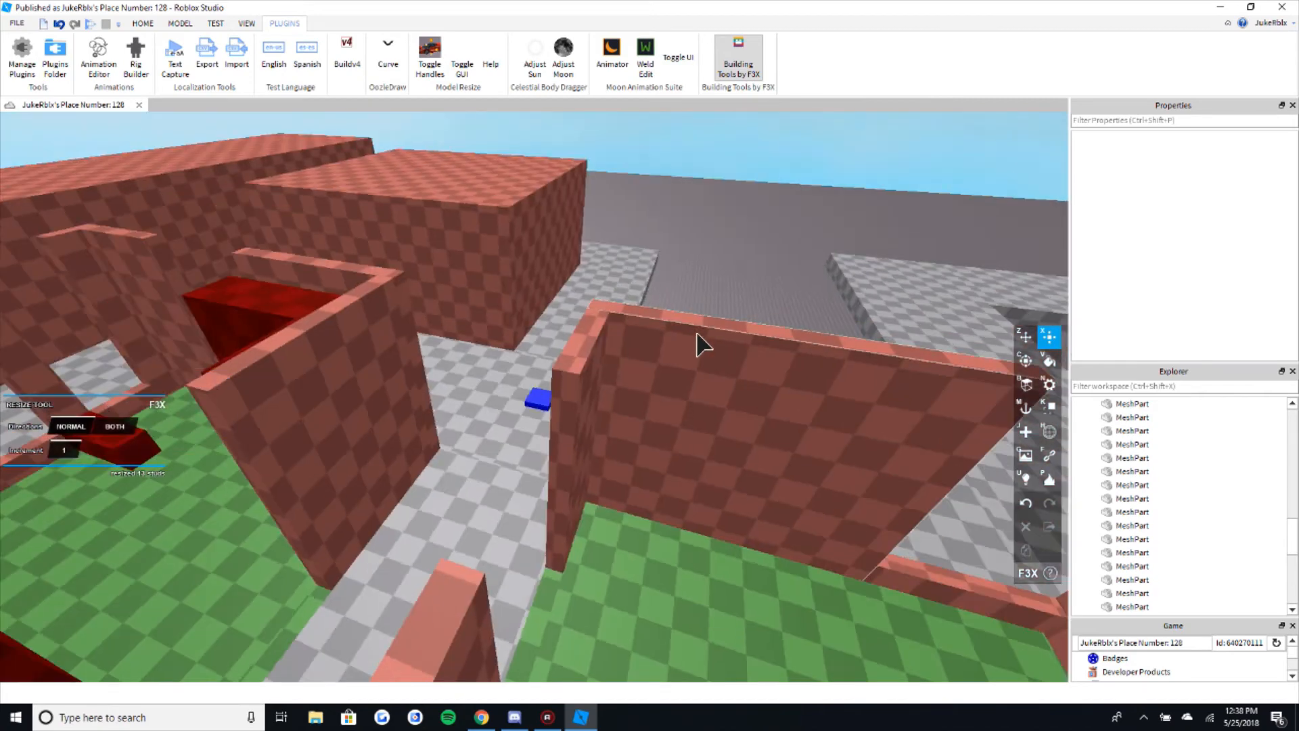
{"action": "key", "text": "d"}
{"action": "key", "text": "e"}
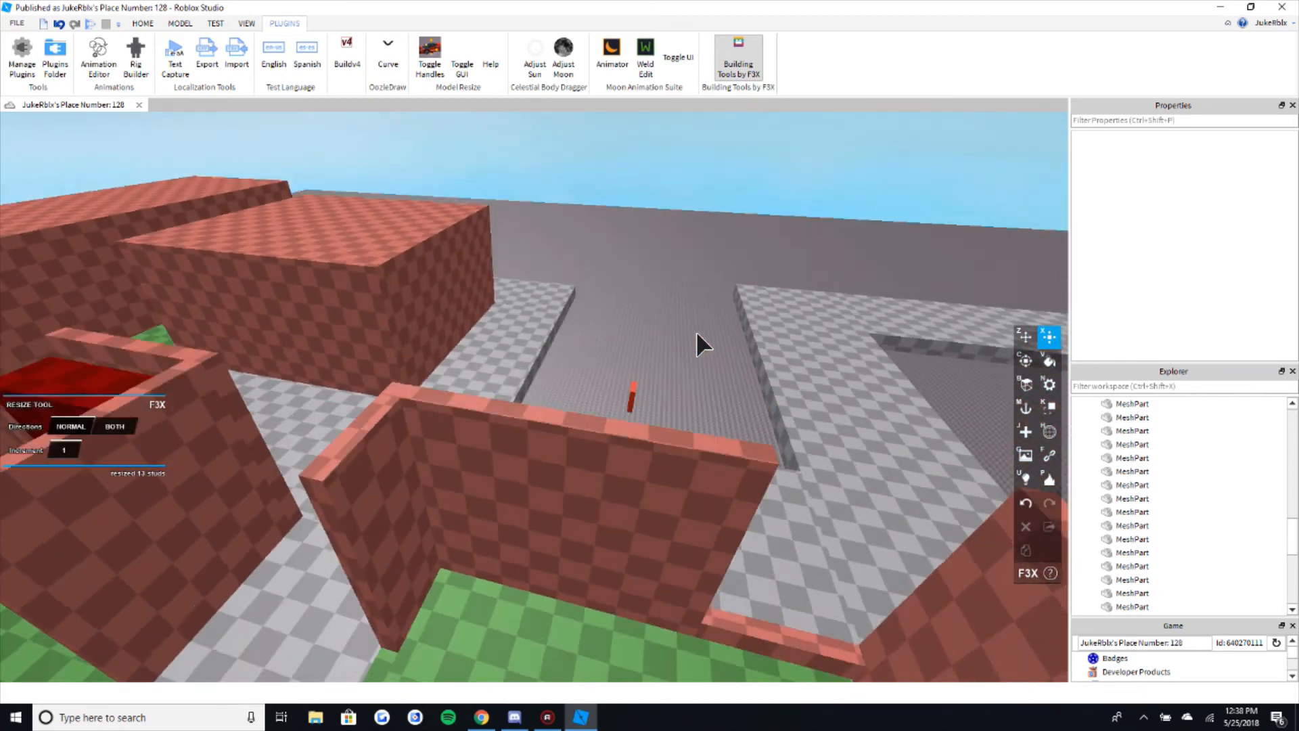
{"action": "key", "text": "w"}
{"action": "right_click_drag", "start_coordinate": [696, 333], "coordinate": [685, 333]}
{"action": "key", "text": "s"}
{"action": "key", "text": "d"}
{"action": "key", "text": "w"}
{"action": "key", "text": "a"}
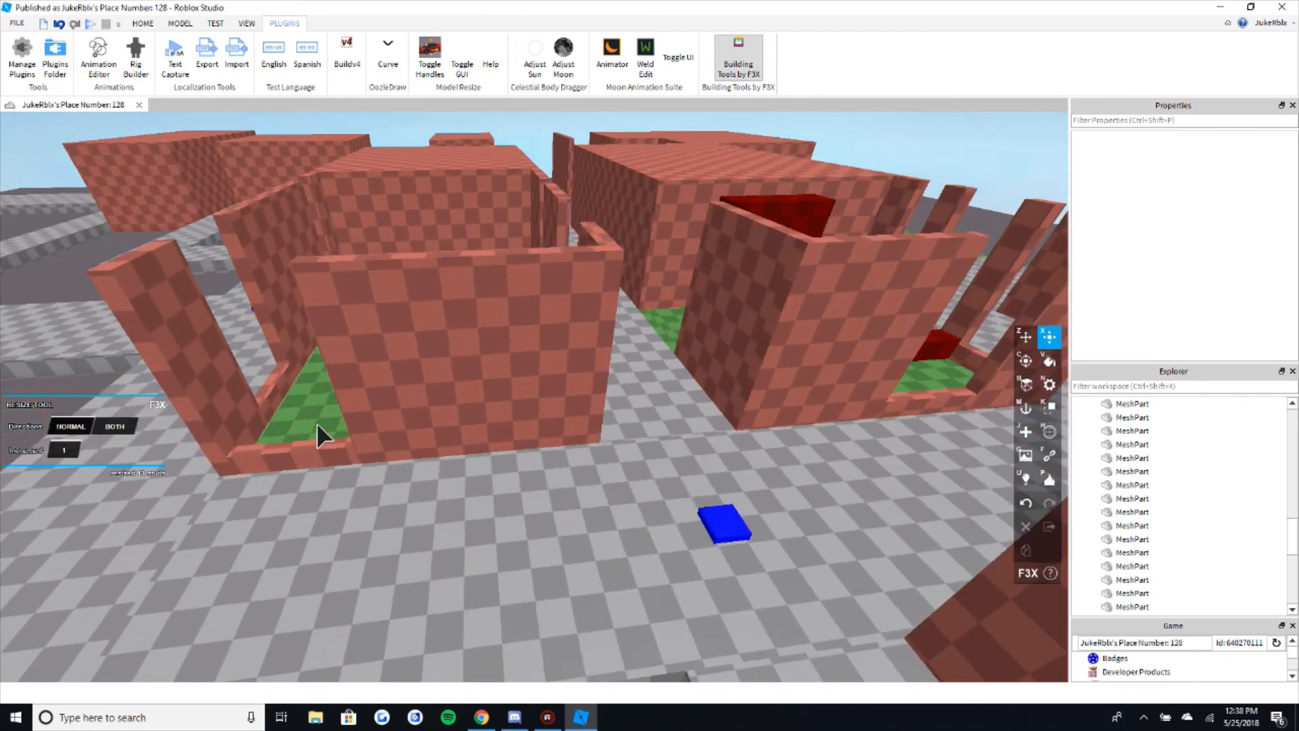
- Move the bright red marker into the large empty area enclosed by paths, at position -43, 2.5, -86
{"action": "key", "text": "a"}
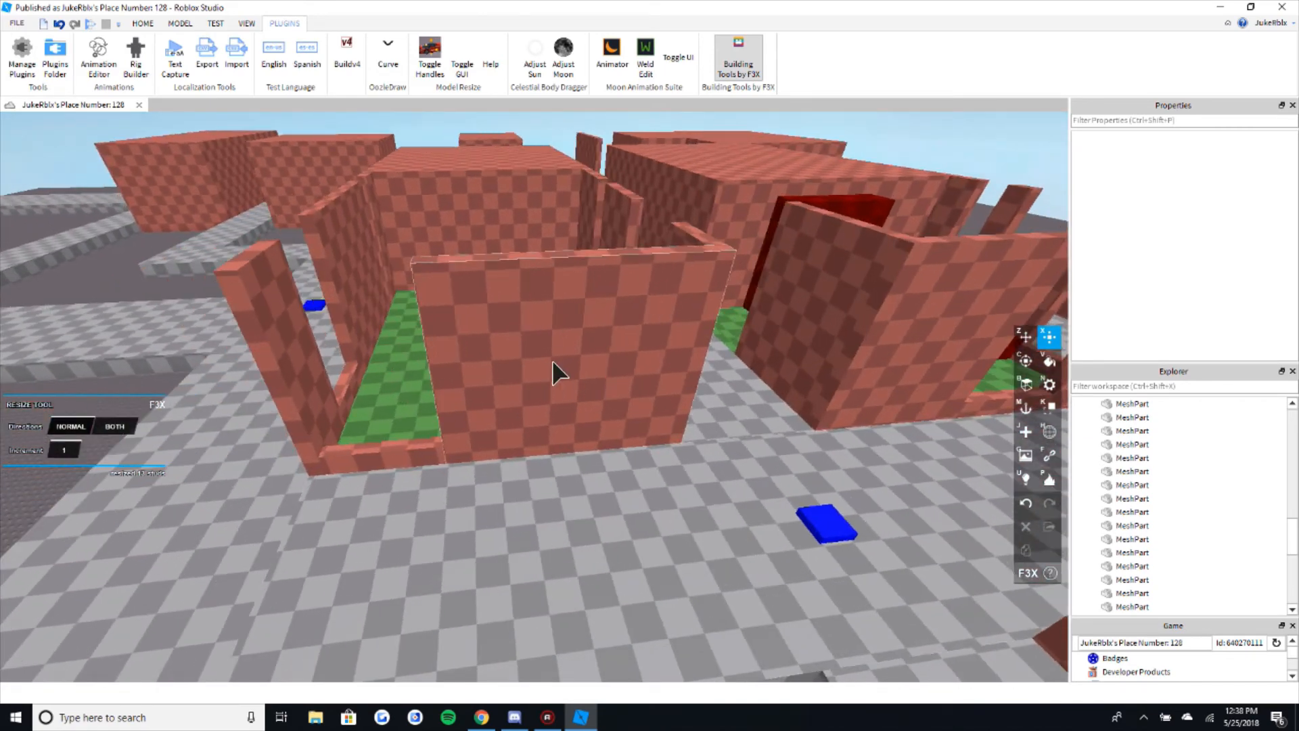
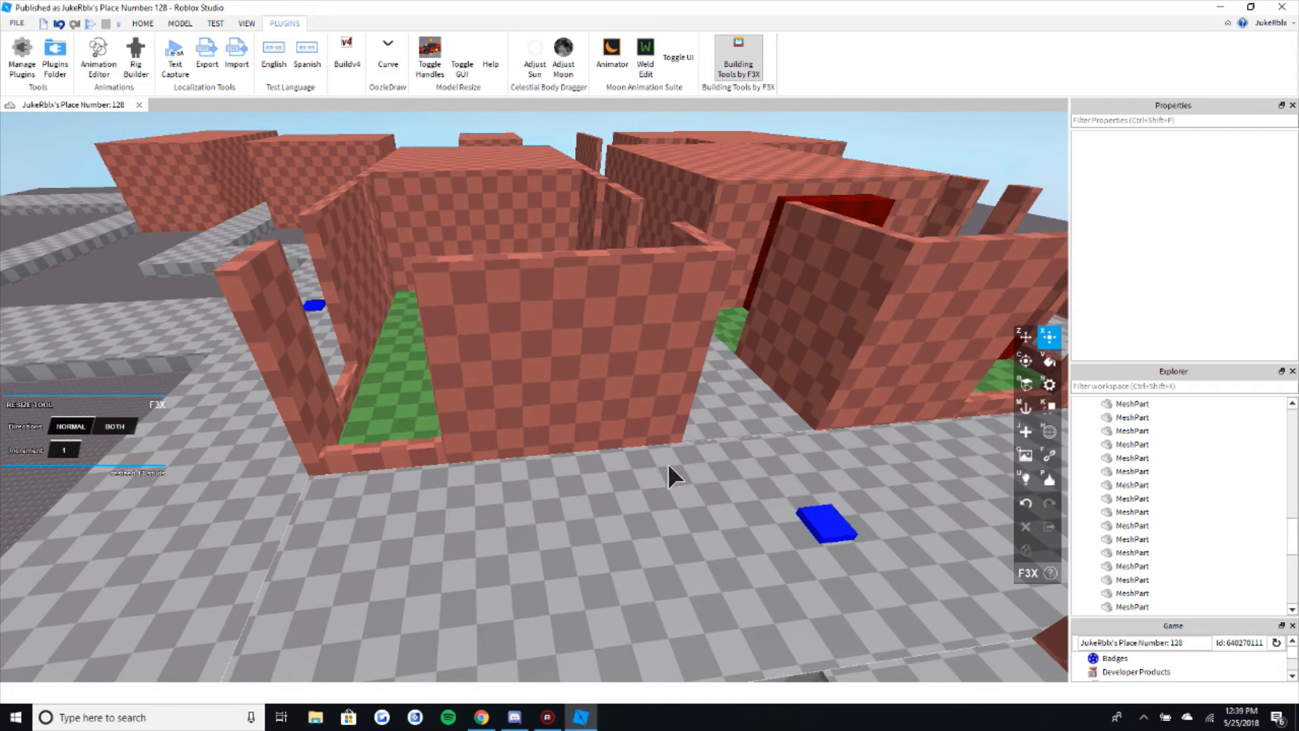
{"action": "key", "text": "w"}
{"action": "key", "text": "s"}
{"action": "key", "text": "e"}
{"action": "key", "text": "w"}
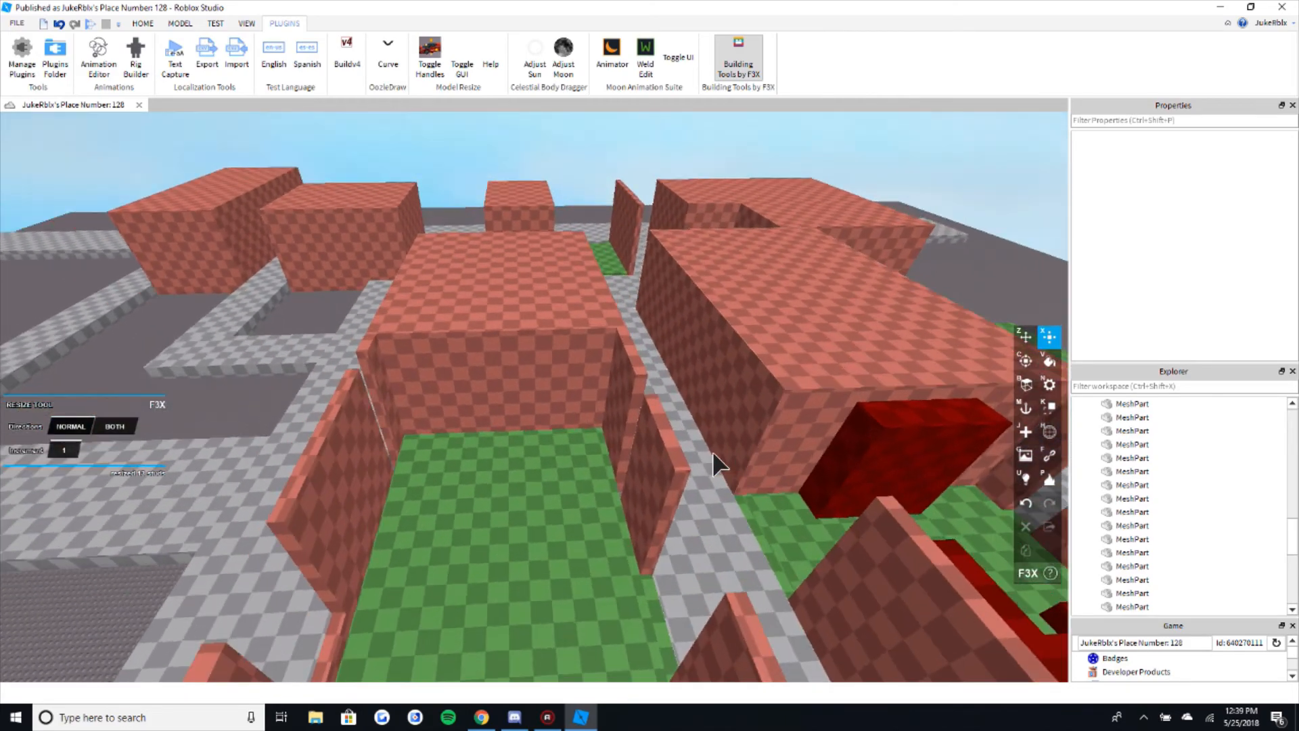
{"action": "key", "text": "d"}
{"action": "right_click_drag", "start_coordinate": [713, 453], "coordinate": [713, 452]}
{"action": "key", "text": "s"}
{"action": "key", "text": "w"}
{"action": "key", "text": "z"}
{"action": "left_click_drag", "start_coordinate": [534, 488], "coordinate": [591, 323]}
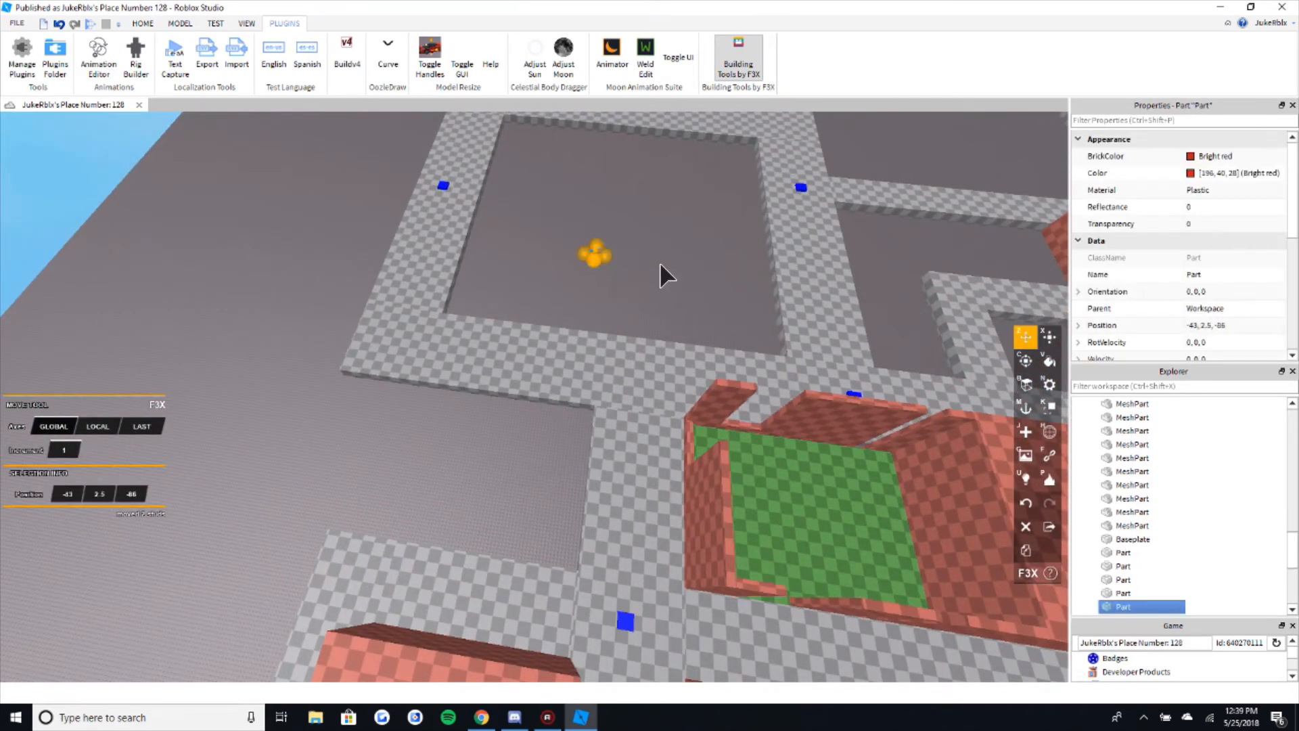
{"action": "left_click", "coordinate": [660, 262]}
- Lengthen the outermost building to 98 studs, extending it along the side path toward the empty corner plot
{"action": "key", "text": "s"}
{"action": "right_click_drag", "start_coordinate": [666, 260], "coordinate": [665, 260]}
{"action": "right_click_drag", "start_coordinate": [751, 293], "coordinate": [751, 292]}
{"action": "key", "text": "a"}
{"action": "key", "text": "w"}
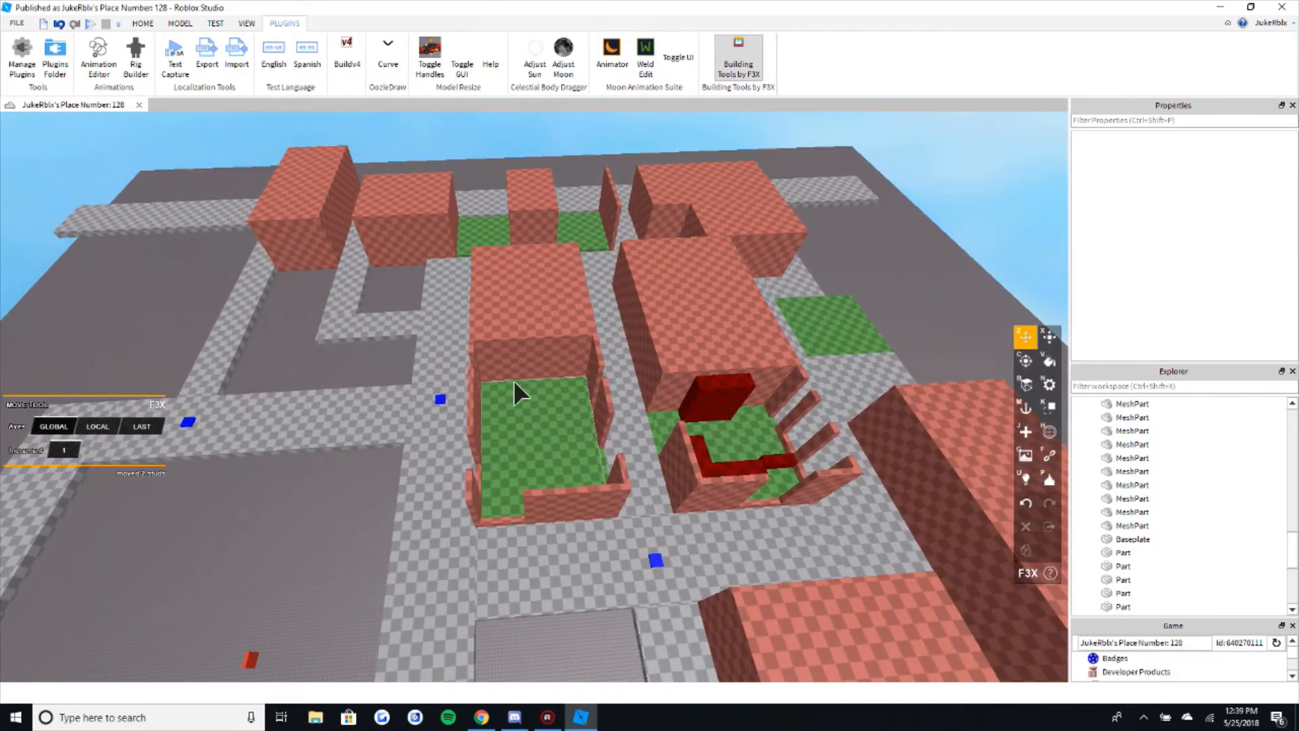
{"action": "right_click_drag", "start_coordinate": [509, 378], "coordinate": [509, 378]}
{"action": "left_click", "coordinate": [435, 356]}
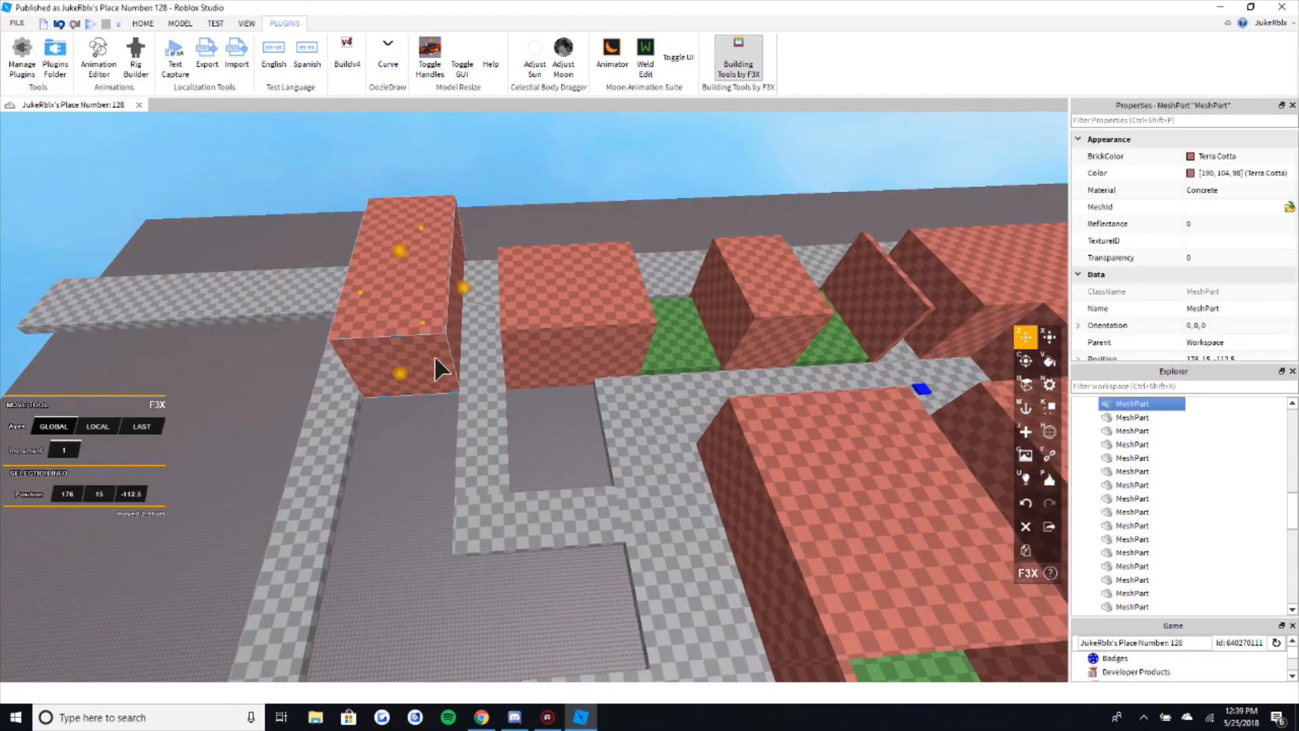
{"action": "right_click_drag", "start_coordinate": [473, 438], "coordinate": [473, 438]}
{"action": "key", "text": "s"}
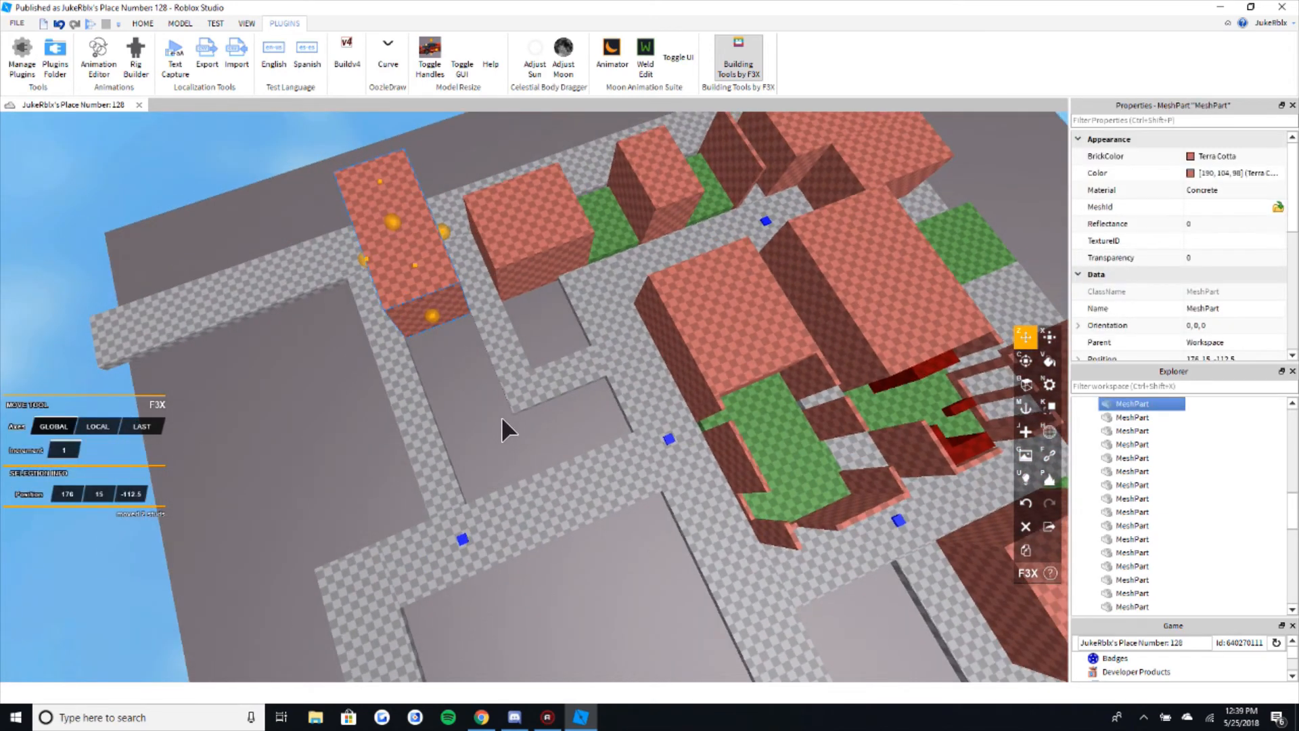
{"action": "left_click", "coordinate": [507, 431]}
{"action": "left_click", "coordinate": [605, 252]}
{"action": "left_click", "coordinate": [444, 296]}
{"action": "key", "text": "x"}
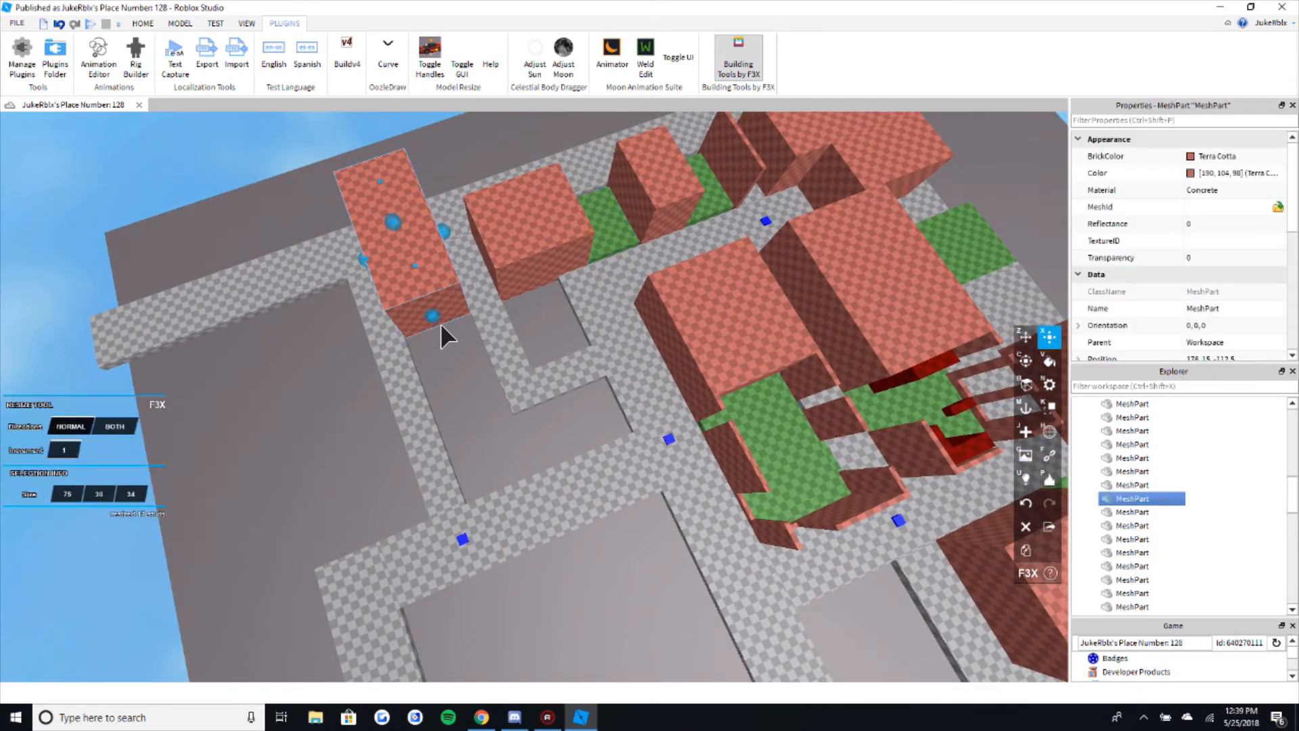
{"action": "left_click_drag", "start_coordinate": [440, 323], "coordinate": [516, 443]}
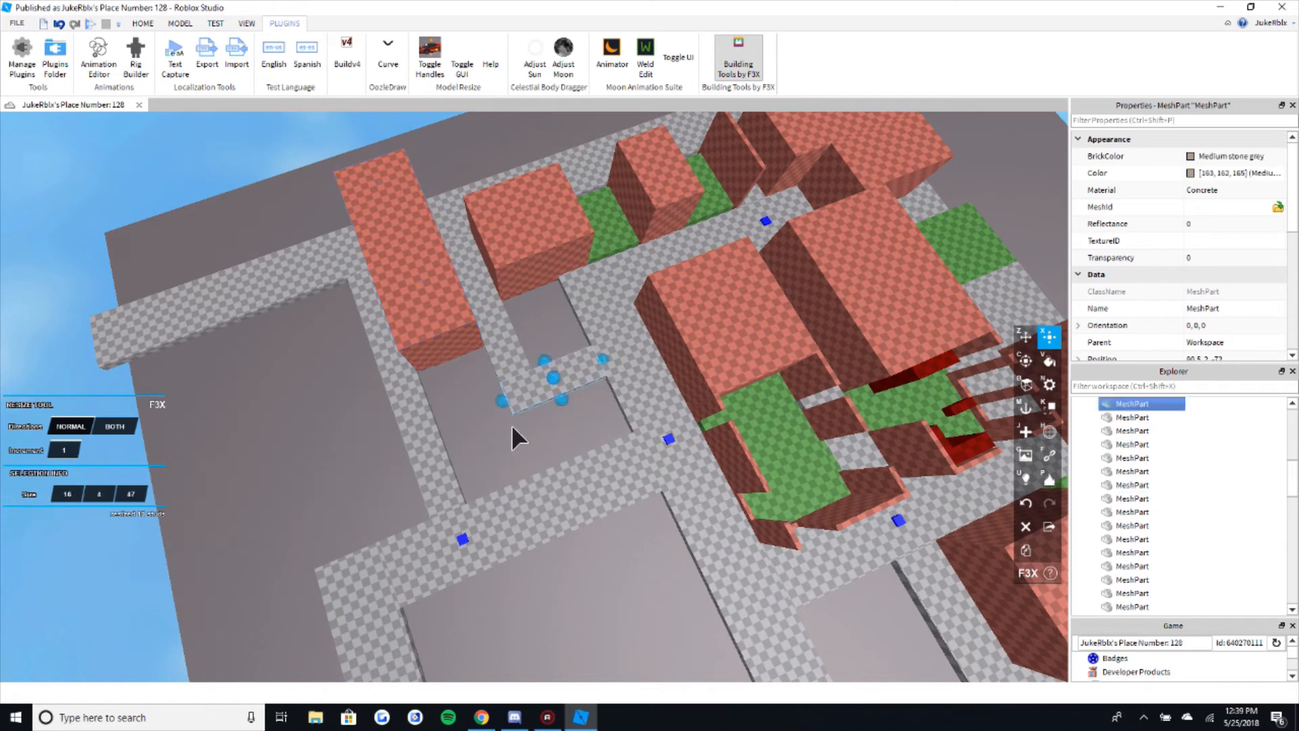
- Duplicate the small lawn between the buildings and place the copy in the corner plot at 71.5, 2, -114.5
{"action": "left_click", "coordinate": [613, 241]}
{"action": "key", "text": "z"}
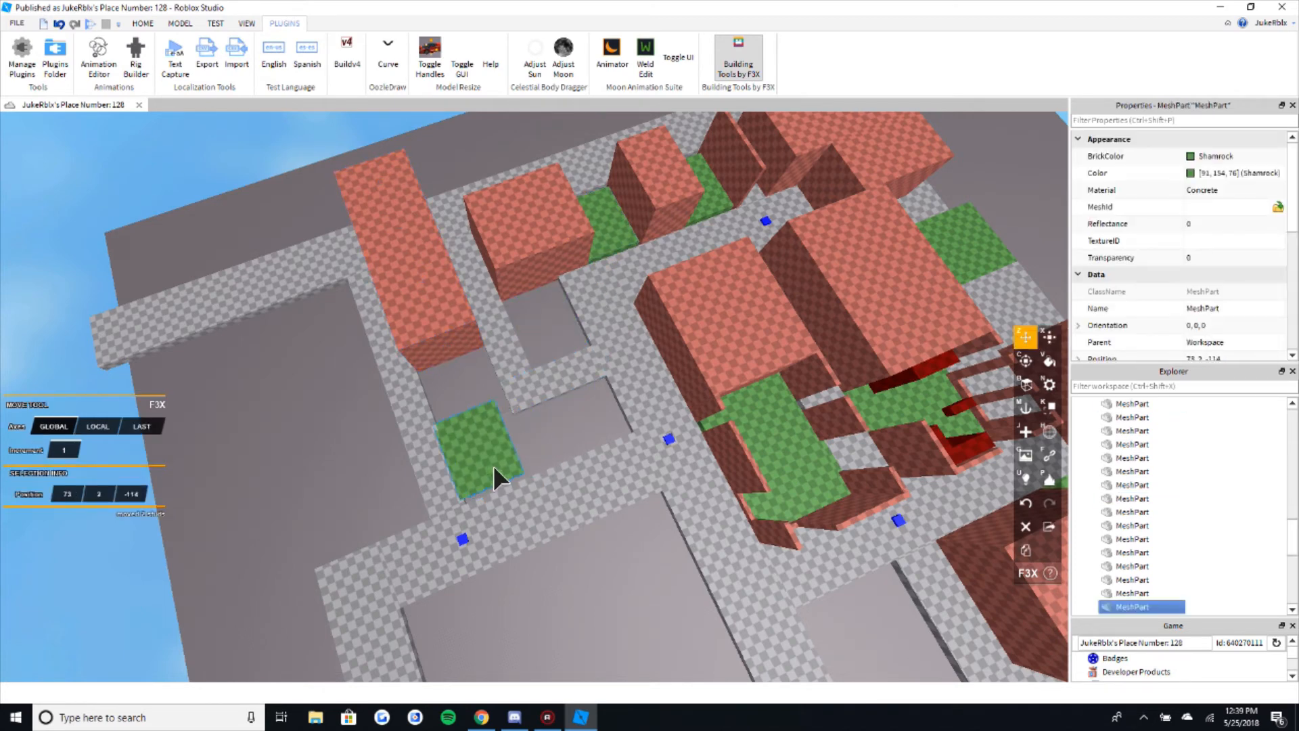
{"action": "left_click_drag", "start_coordinate": [493, 466], "coordinate": [495, 466]}
{"action": "scroll", "coordinate": [502, 467], "scroll_direction": "up", "scroll_amount": 10}
{"action": "right_click_drag", "start_coordinate": [501, 467], "coordinate": [481, 444]}
{"action": "key", "text": "a"}
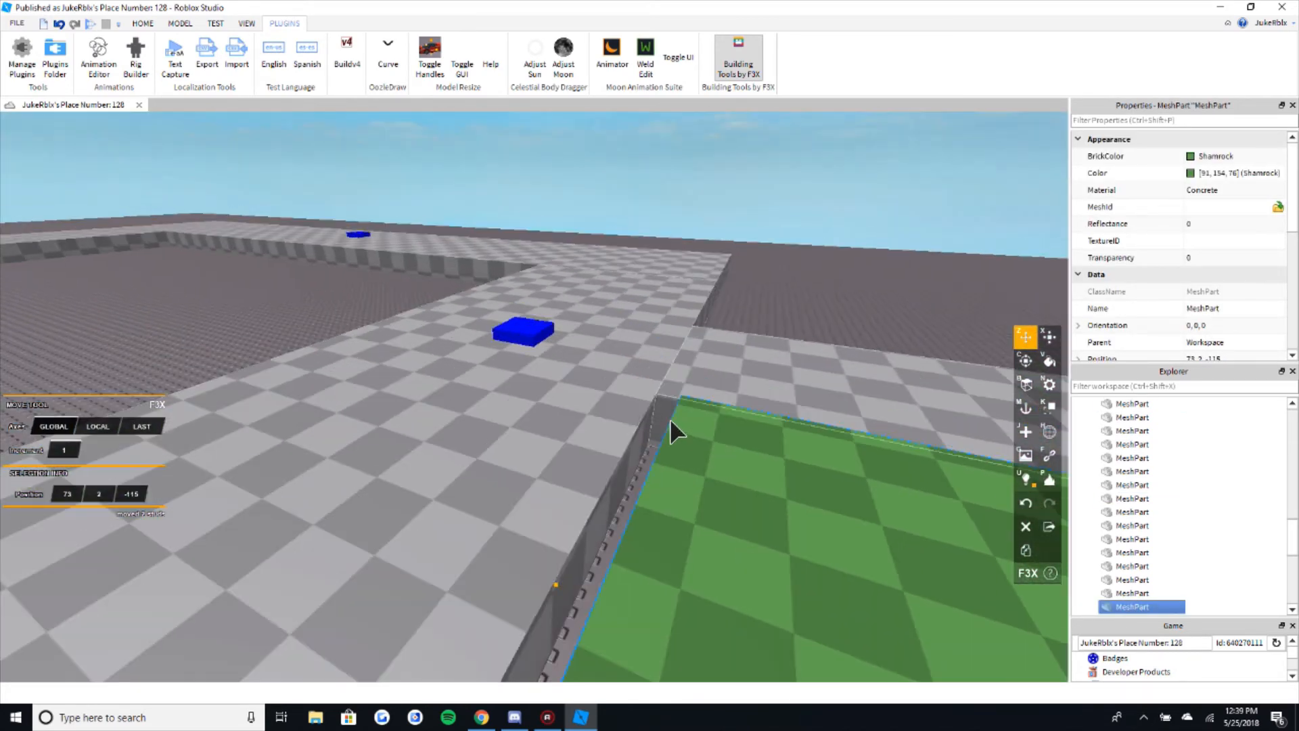
{"action": "left_click_drag", "start_coordinate": [572, 361], "coordinate": [560, 341]}
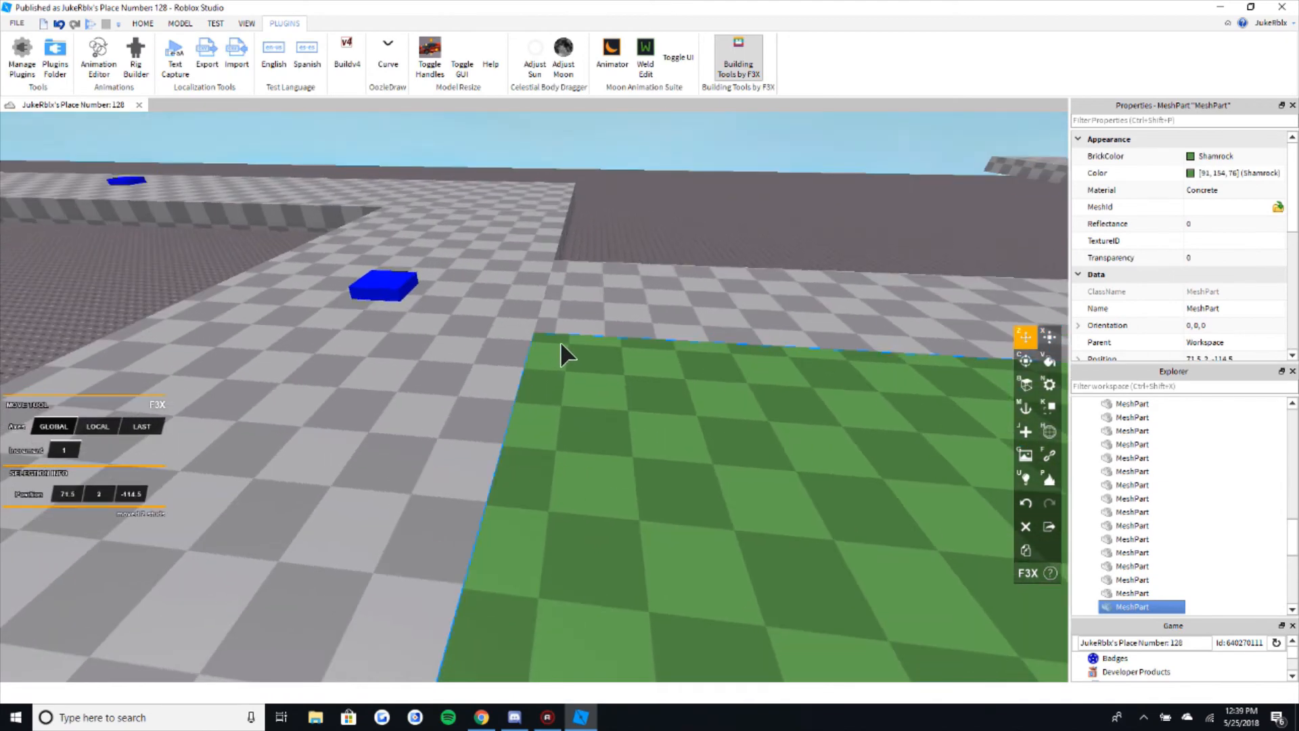
- Shift the lawn copy 2 studs away from the outer side path and adjust its alignment along the end path
{"action": "key", "text": "x"}
{"action": "right_click_drag", "start_coordinate": [590, 352], "coordinate": [591, 351]}
{"action": "scroll", "coordinate": [590, 351], "scroll_direction": "down", "scroll_amount": 5}
{"action": "scroll", "coordinate": [477, 518], "scroll_direction": "up", "scroll_amount": 3}
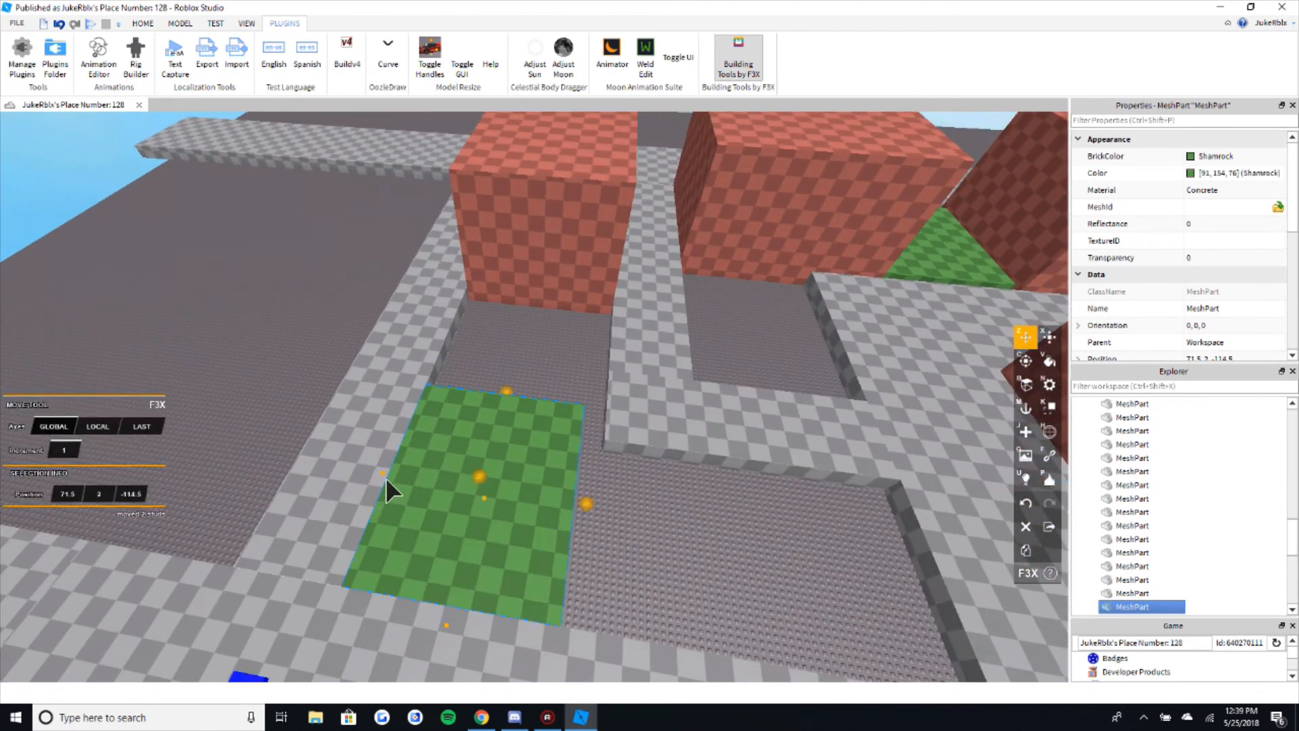
{"action": "left_click_drag", "start_coordinate": [385, 477], "coordinate": [402, 483]}
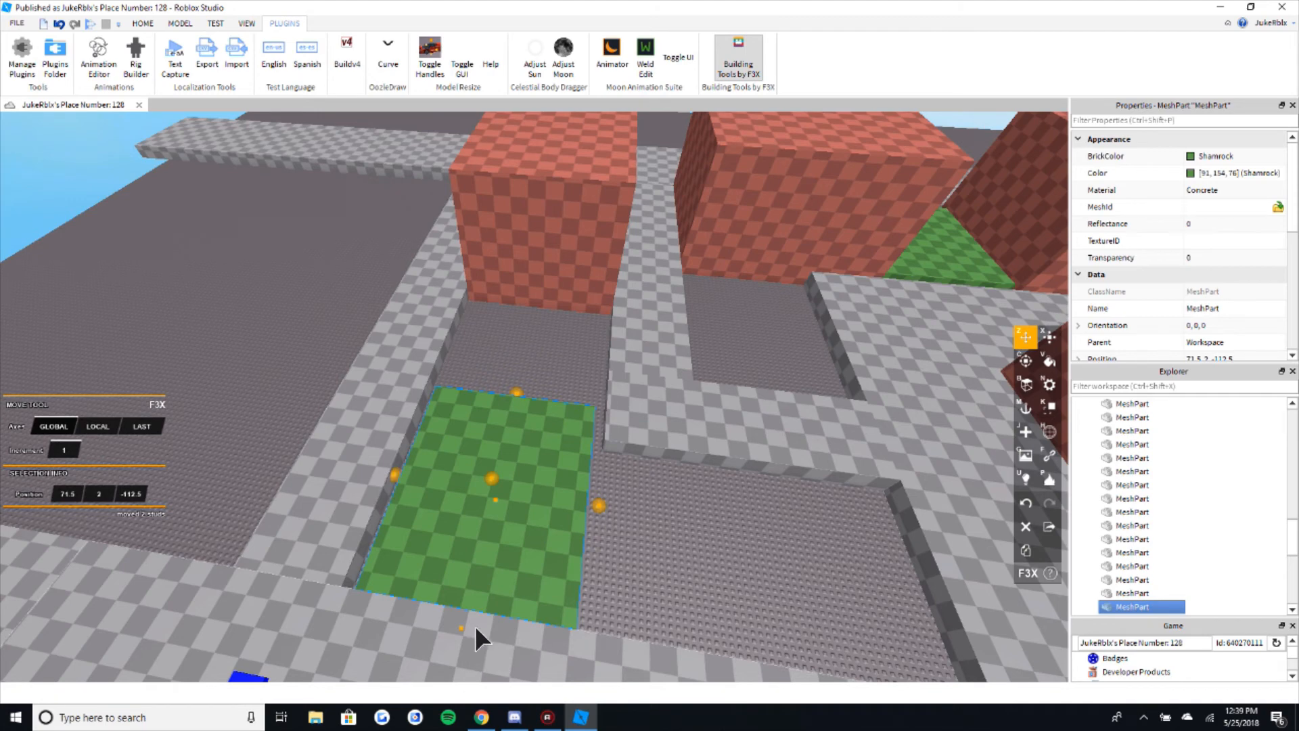
{"action": "left_click_drag", "start_coordinate": [475, 626], "coordinate": [479, 620]}
- Stretch the lawn copy until it meets the end face of the lengthened building
{"action": "right_click_drag", "start_coordinate": [603, 572], "coordinate": [598, 540]}
{"action": "scroll", "coordinate": [599, 540], "scroll_direction": "down", "scroll_amount": 5}
{"action": "key", "text": "x"}
{"action": "left_click_drag", "start_coordinate": [501, 467], "coordinate": [420, 442]}
{"action": "left_click", "coordinate": [335, 435]}
{"action": "key", "text": "a"}
{"action": "key", "text": "a"}
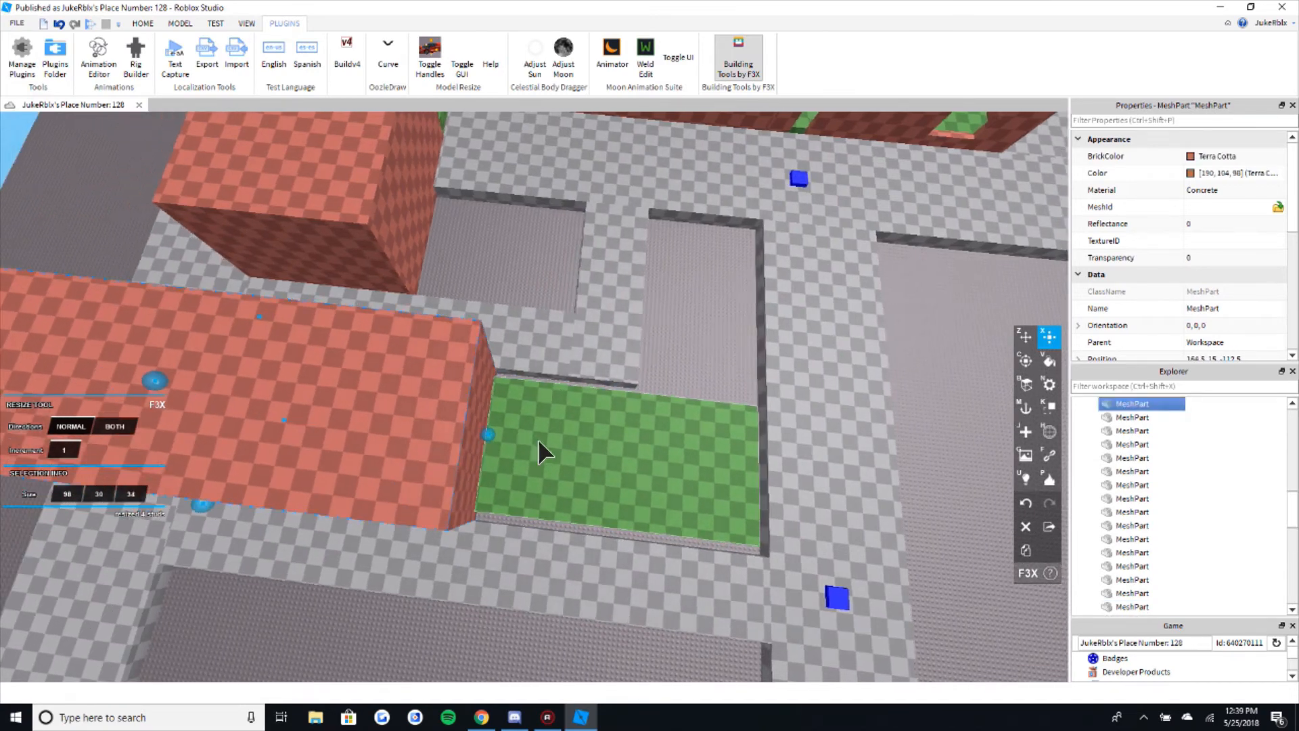
{"action": "left_click", "coordinate": [723, 347]}
- Duplicate a nearby building, trim the copy to 29 × 30 × 47 studs and place it beside the new lawn at 68, 15, -74
{"action": "scroll", "coordinate": [717, 348], "scroll_direction": "down", "scroll_amount": 4}
{"action": "key", "text": "d"}
{"action": "mouse_move", "coordinate": [707, 349]}
{"action": "right_mouse_down"}
{"action": "mouse_move", "coordinate": [631, 361]}
{"action": "mouse_move", "coordinate": [582, 345]}
{"action": "right_mouse_up"}
{"action": "key", "text": "z"}
{"action": "left_click", "coordinate": [454, 206]}
{"action": "key", "text": "shift+c"}
{"action": "mouse_move", "coordinate": [476, 194]}
{"action": "left_mouse_down"}
{"action": "mouse_move", "coordinate": [785, 327]}
{"action": "mouse_move", "coordinate": [714, 351]}
{"action": "left_mouse_up"}
{"action": "key", "text": "x"}
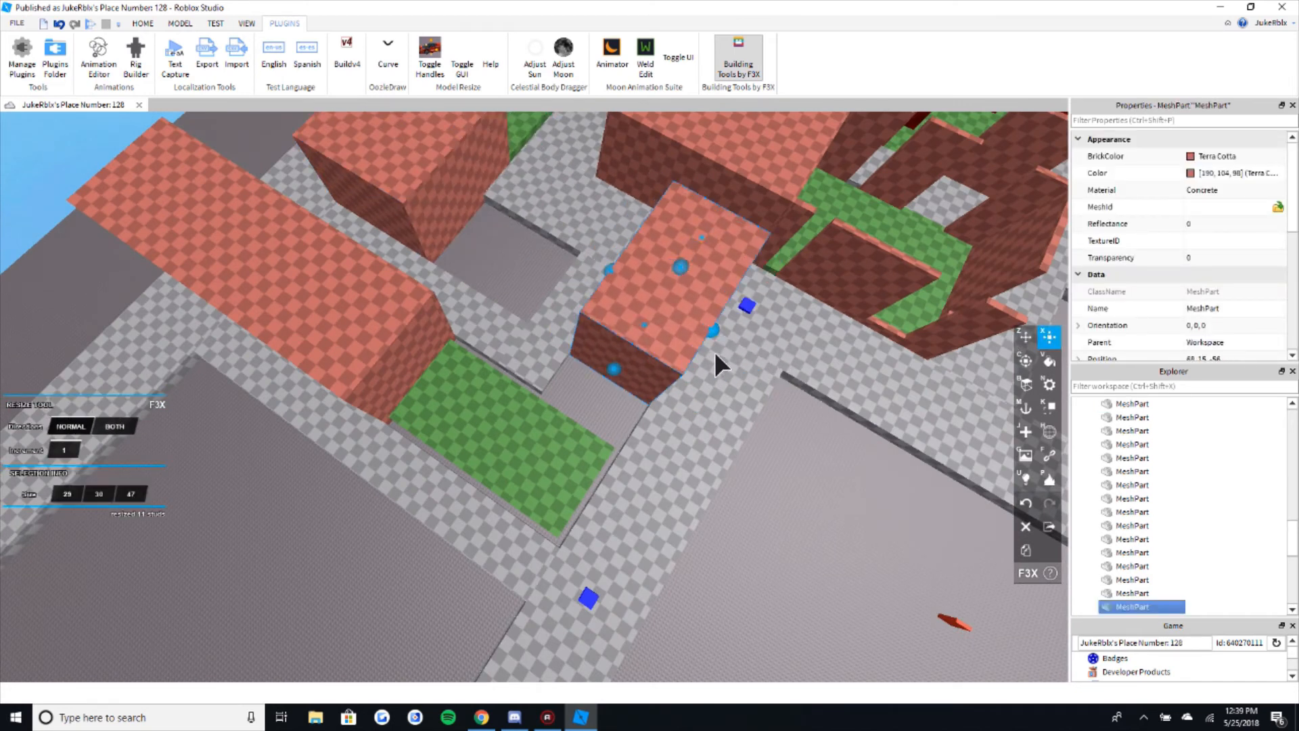
{"action": "key", "text": "z"}
{"action": "left_click_drag", "start_coordinate": [624, 396], "coordinate": [598, 433]}
- Extend the copied building toward the adjoining path to a depth of 49 studs
{"action": "key", "text": "w"}
{"action": "right_click_drag", "start_coordinate": [613, 431], "coordinate": [558, 414]}
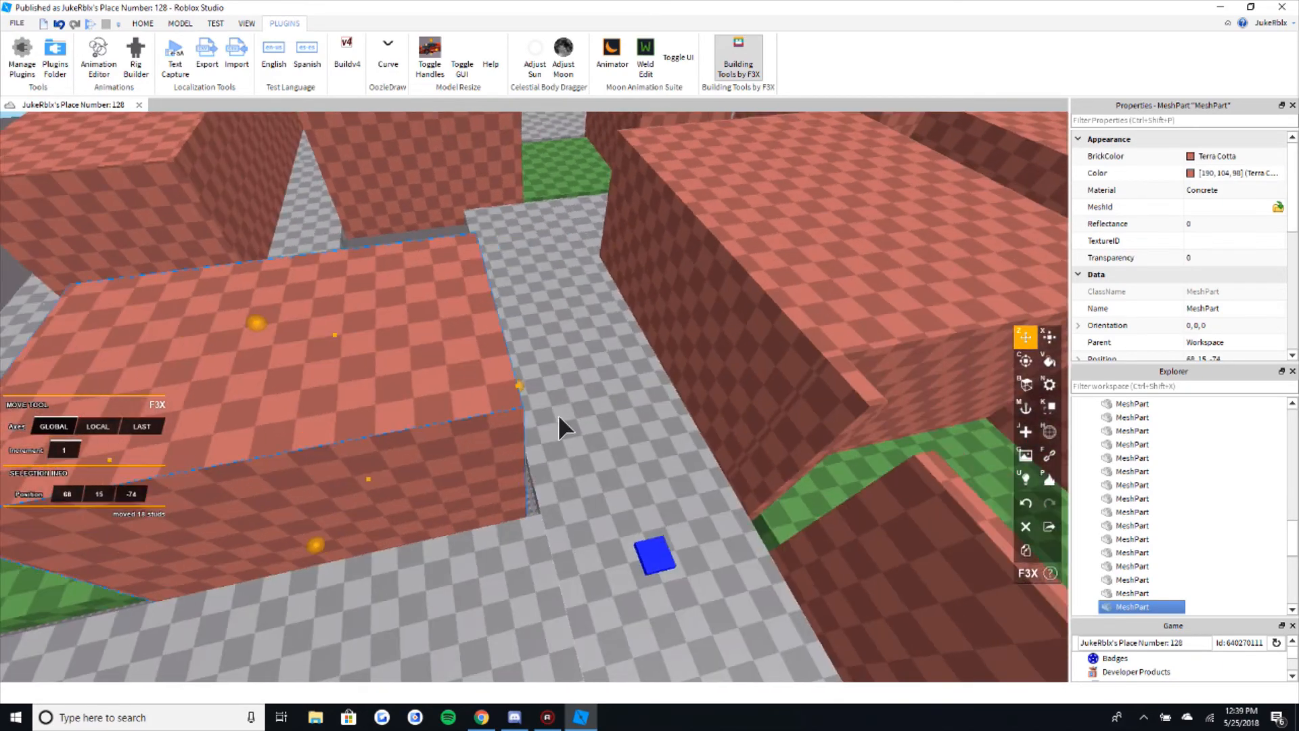
{"action": "key", "text": "x"}
{"action": "left_click_drag", "start_coordinate": [526, 397], "coordinate": [538, 398]}
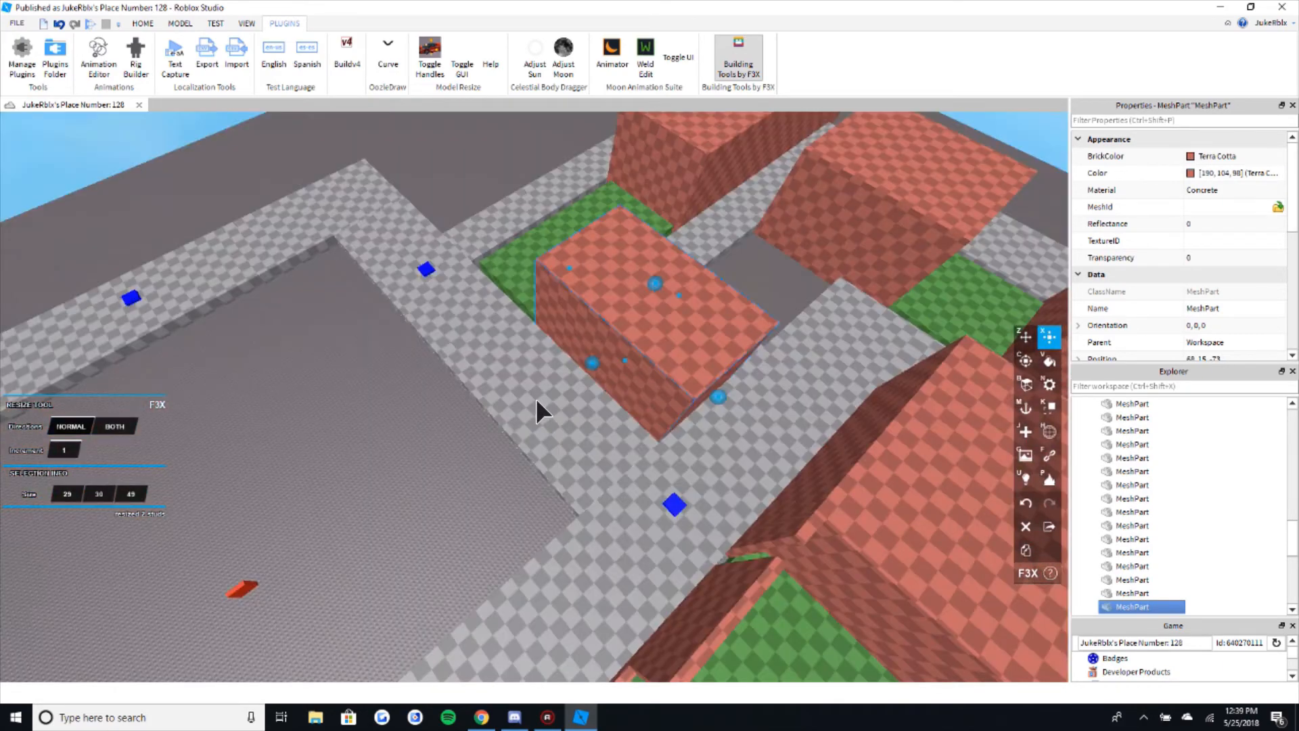
- Duplicate that building across the path into the large enclosed area and resize the copy to 51 × 30 × 50 studs
{"action": "right_click_drag", "start_coordinate": [536, 398], "coordinate": [536, 398]}
{"action": "key", "text": "z"}
{"action": "key", "text": "shift+c"}
{"action": "mouse_move", "coordinate": [655, 377]}
{"action": "left_mouse_down"}
{"action": "mouse_move", "coordinate": [445, 415]}
{"action": "mouse_move", "coordinate": [355, 449]}
{"action": "left_mouse_up"}
{"action": "key", "text": "x"}
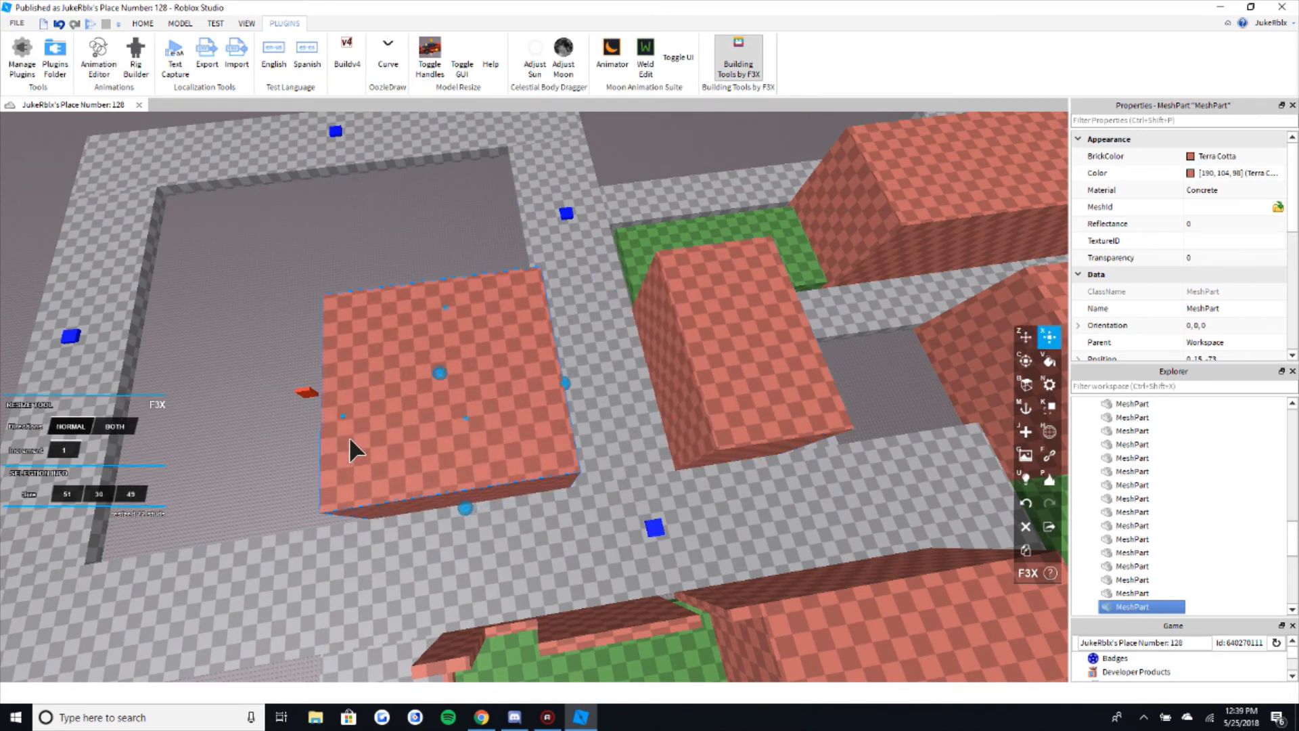
{"action": "left_click_drag", "start_coordinate": [457, 327], "coordinate": [453, 332]}
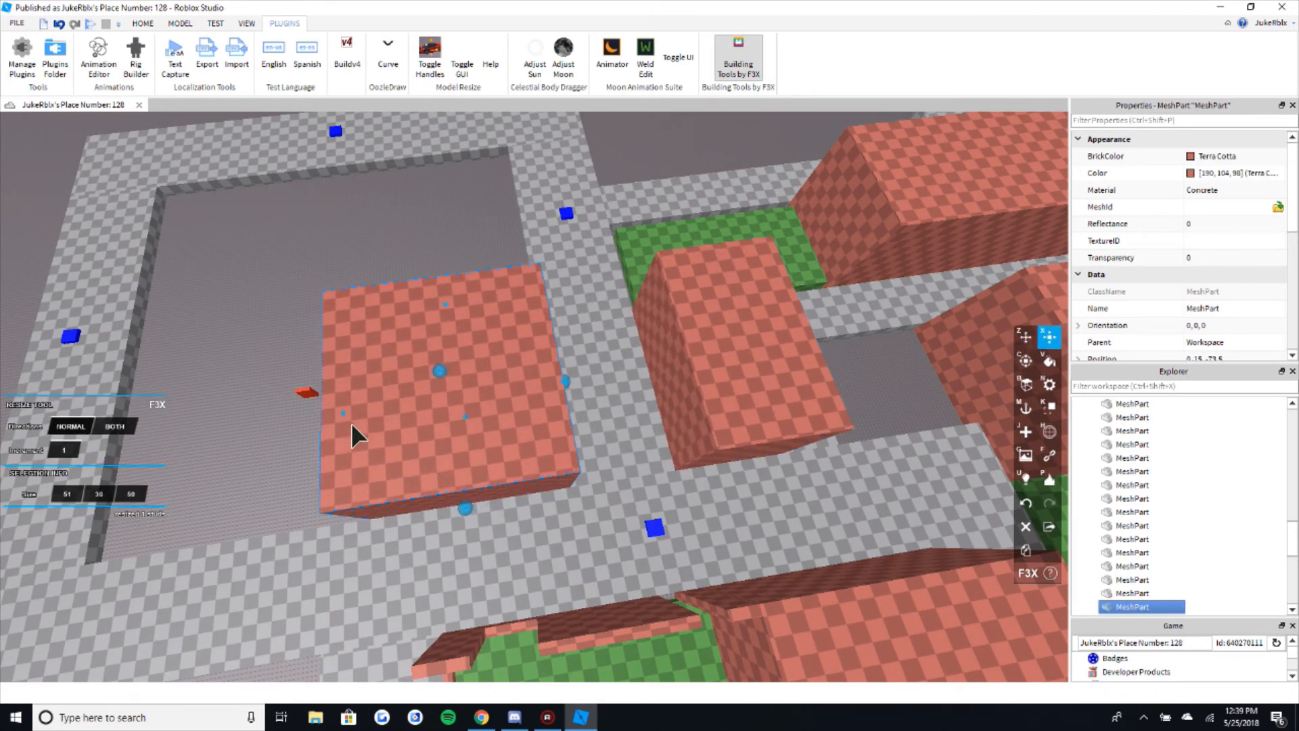
{"action": "left_click_drag", "start_coordinate": [356, 434], "coordinate": [360, 431]}
{"action": "left_click", "coordinate": [272, 285]}
{"action": "key", "text": "s"}
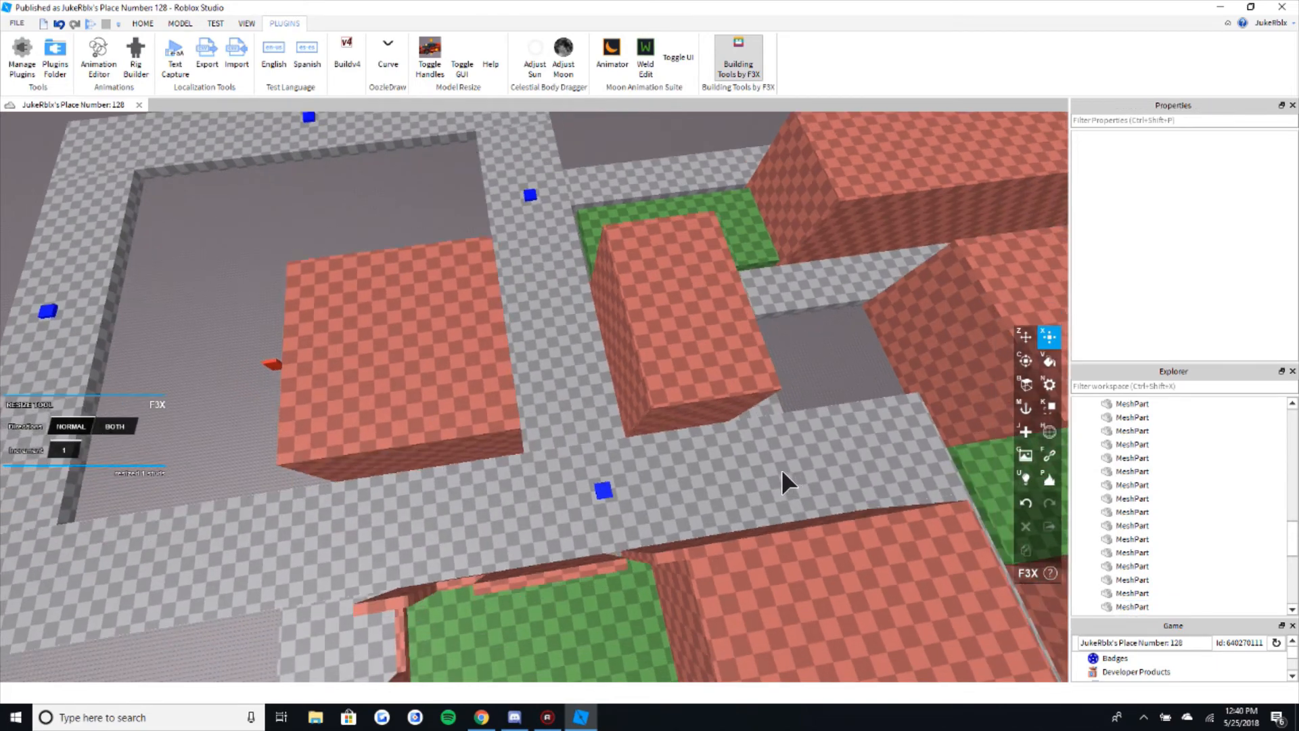
- Duplicate the lawn between the two edge buildings and place the copy in the remaining gap at 123.5, 2, -63.5
{"action": "right_click_drag", "start_coordinate": [782, 471], "coordinate": [776, 469]}
{"action": "key", "text": "s"}
{"action": "key", "text": "w"}
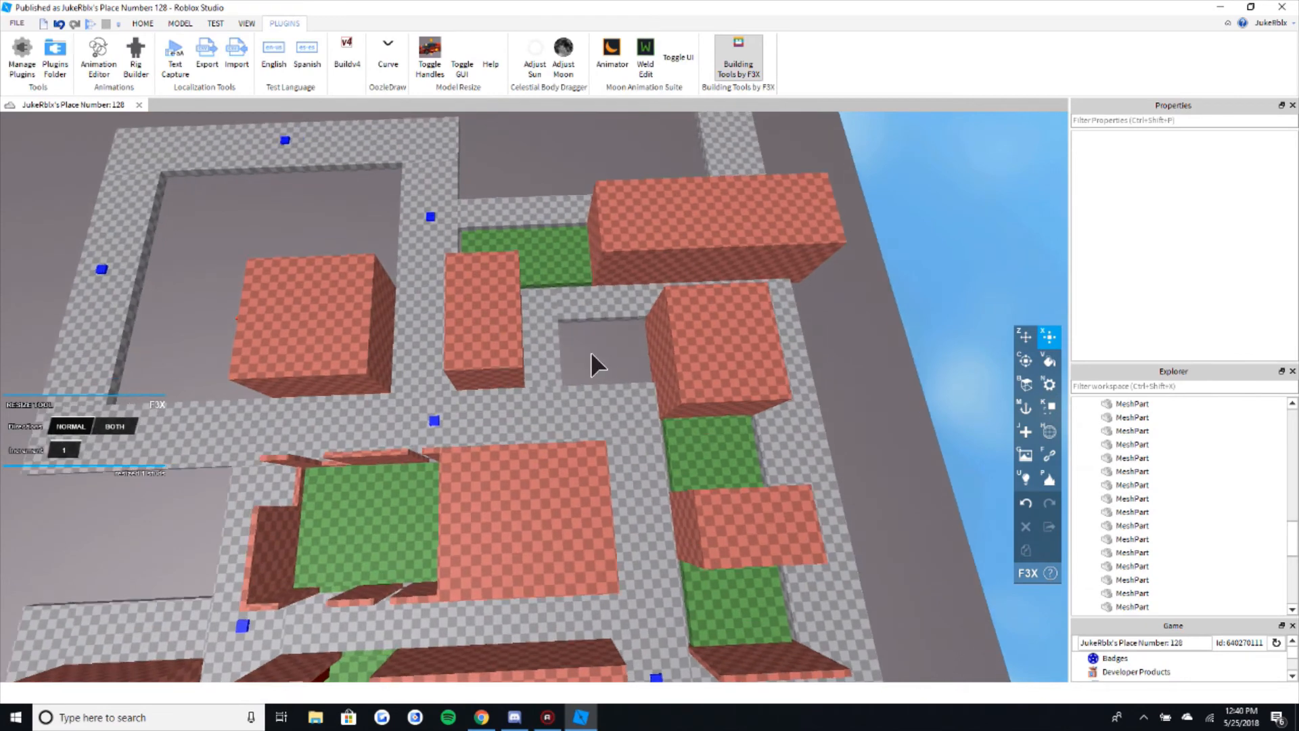
{"action": "scroll", "coordinate": [588, 351], "scroll_direction": "up", "scroll_amount": 5}
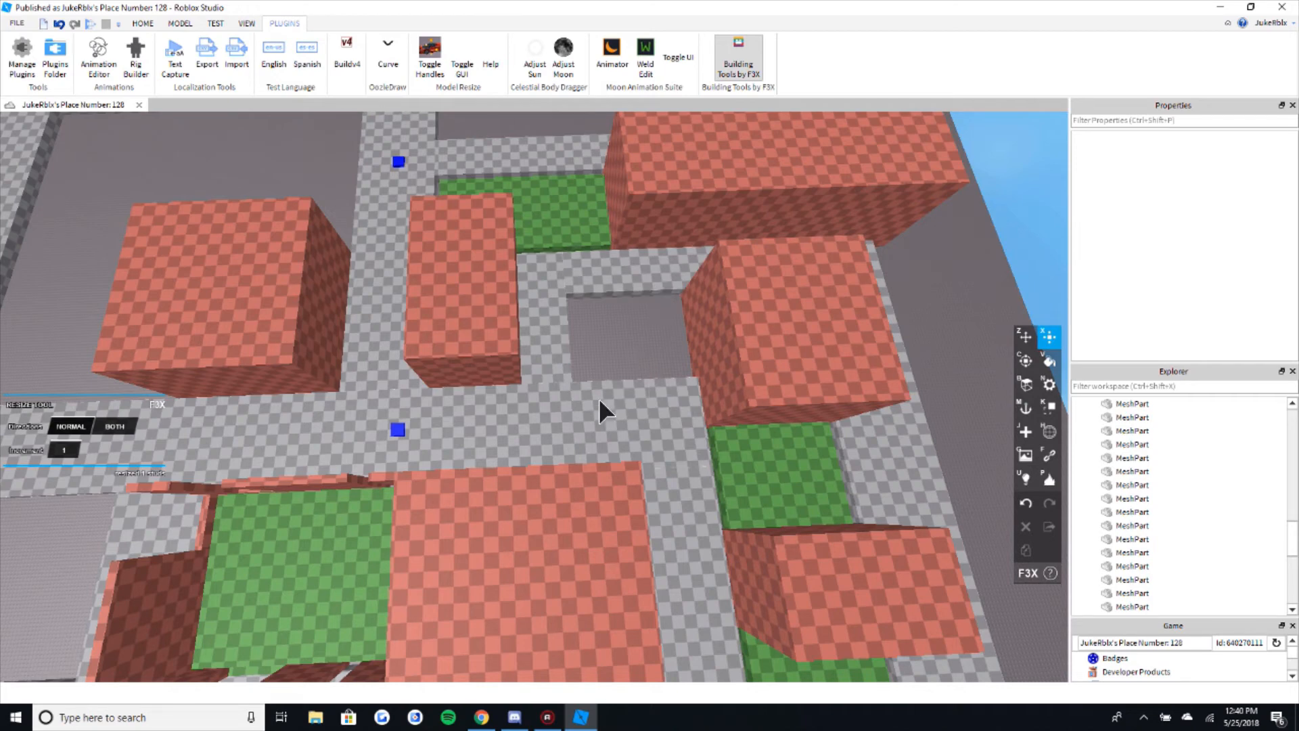
{"action": "right_click_drag", "start_coordinate": [633, 345], "coordinate": [637, 334]}
{"action": "key", "text": "w"}
{"action": "key", "text": "z"}
{"action": "left_click", "coordinate": [778, 573]}
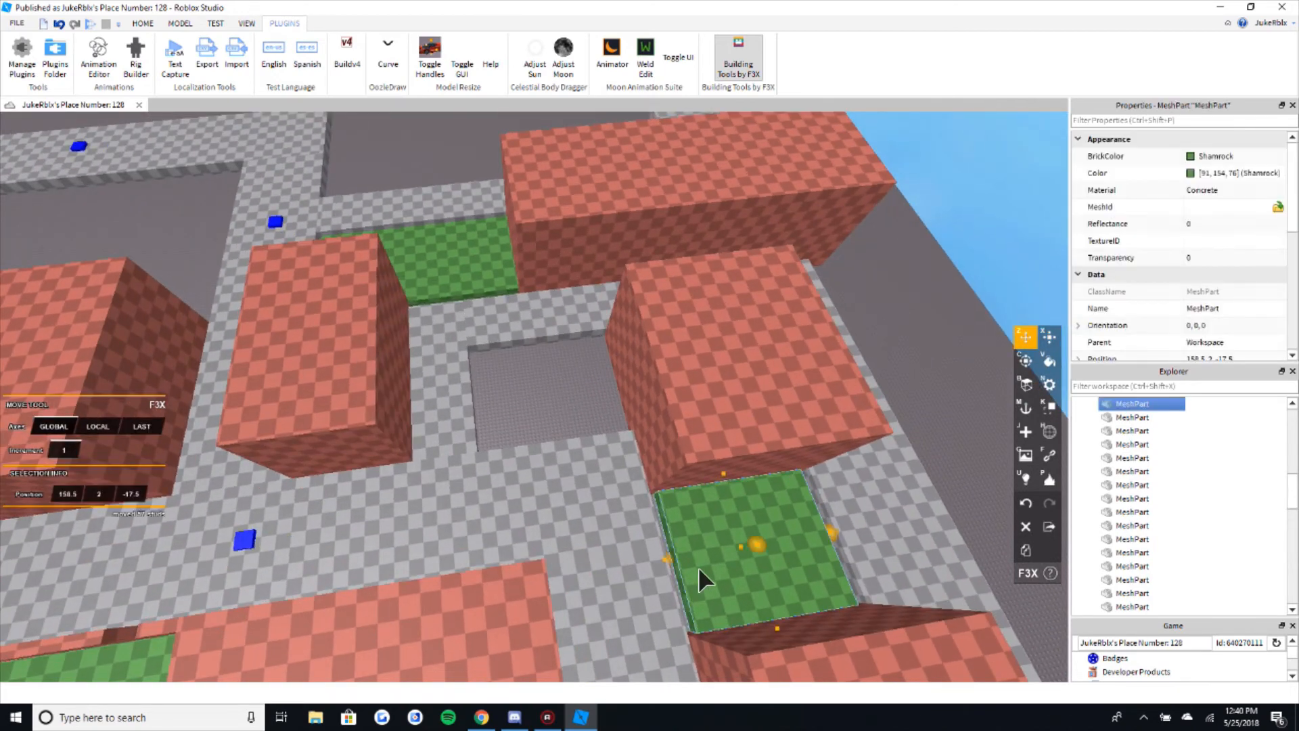
{"action": "key", "text": "ctrl+d"}
{"action": "left_click_drag", "start_coordinate": [698, 566], "coordinate": [516, 573]}
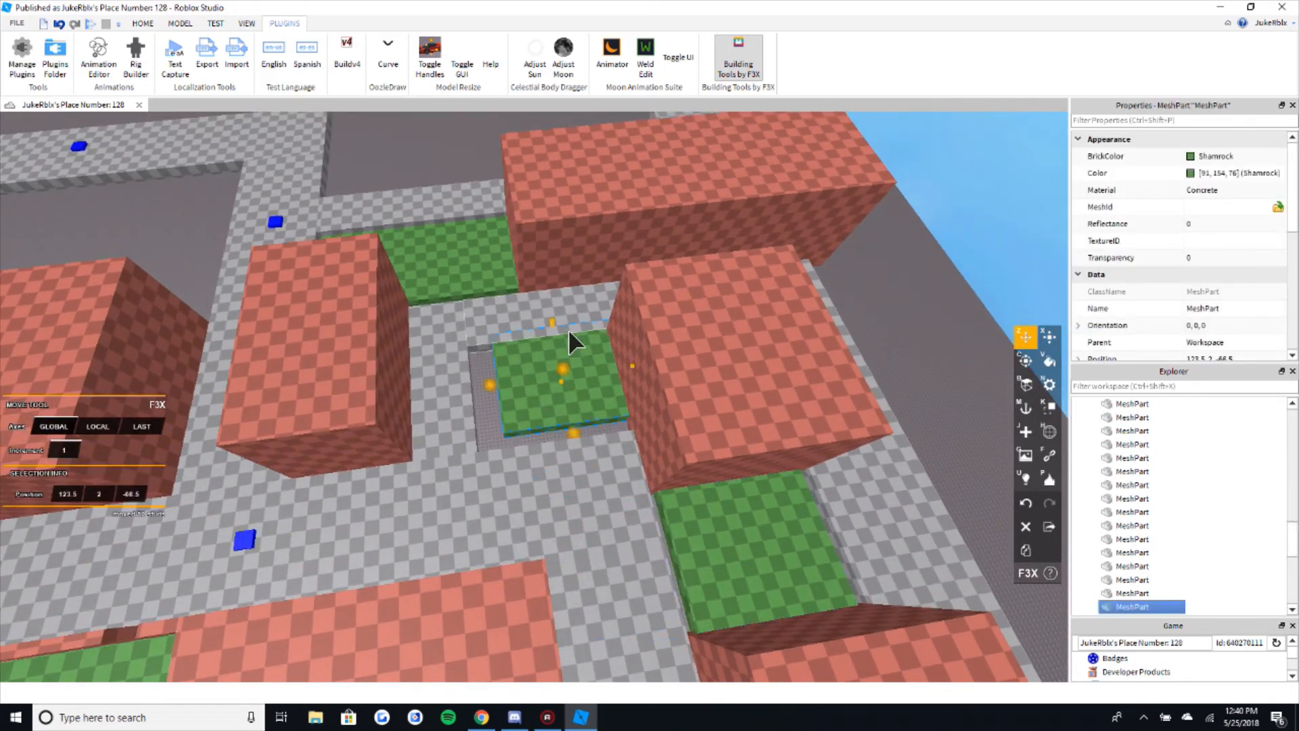
{"action": "left_click_drag", "start_coordinate": [568, 329], "coordinate": [568, 338]}
{"action": "key", "text": "w"}
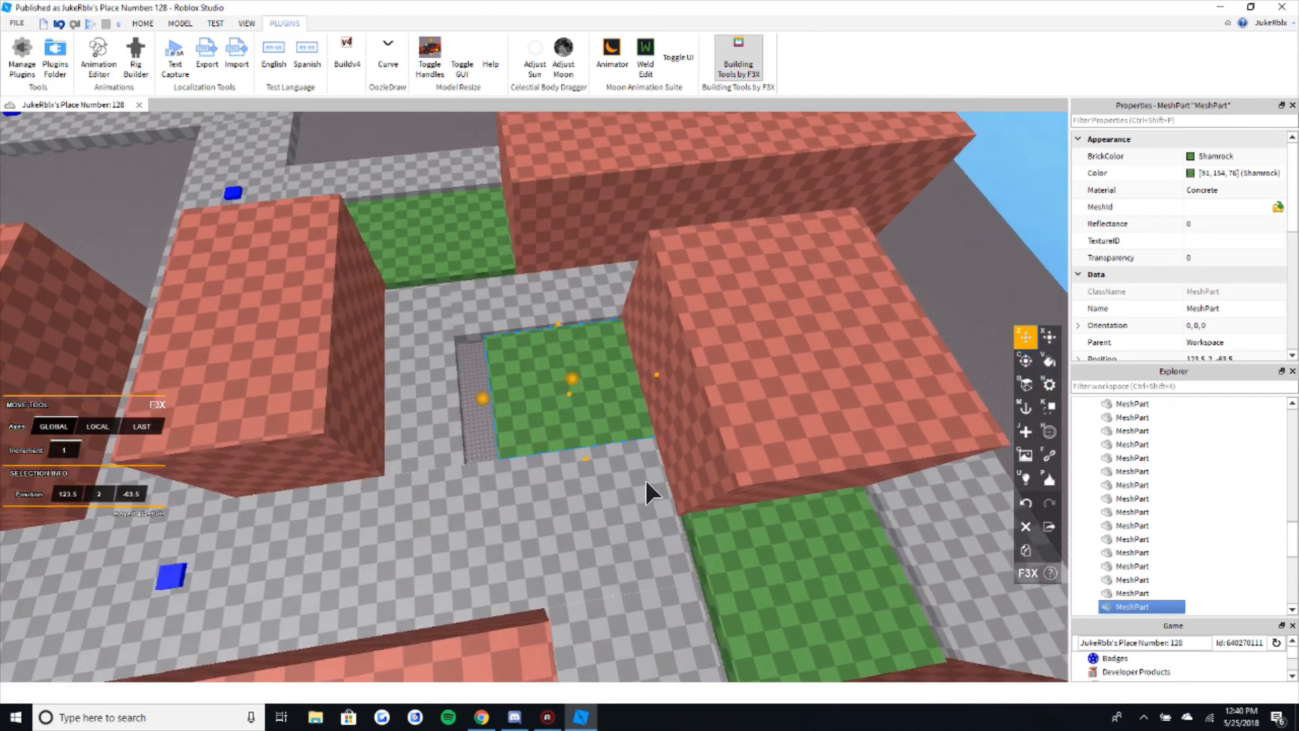
- Trim the new lawn to 33 × 4 × 27 studs, pulling its end back to the building's face
{"action": "key", "text": "x"}
{"action": "left_click_drag", "start_coordinate": [597, 469], "coordinate": [599, 457]}
{"action": "key", "text": "a"}
{"action": "right_click_drag", "start_coordinate": [599, 456], "coordinate": [601, 465]}
{"action": "key", "text": "w"}
{"action": "left_click_drag", "start_coordinate": [473, 472], "coordinate": [484, 471]}
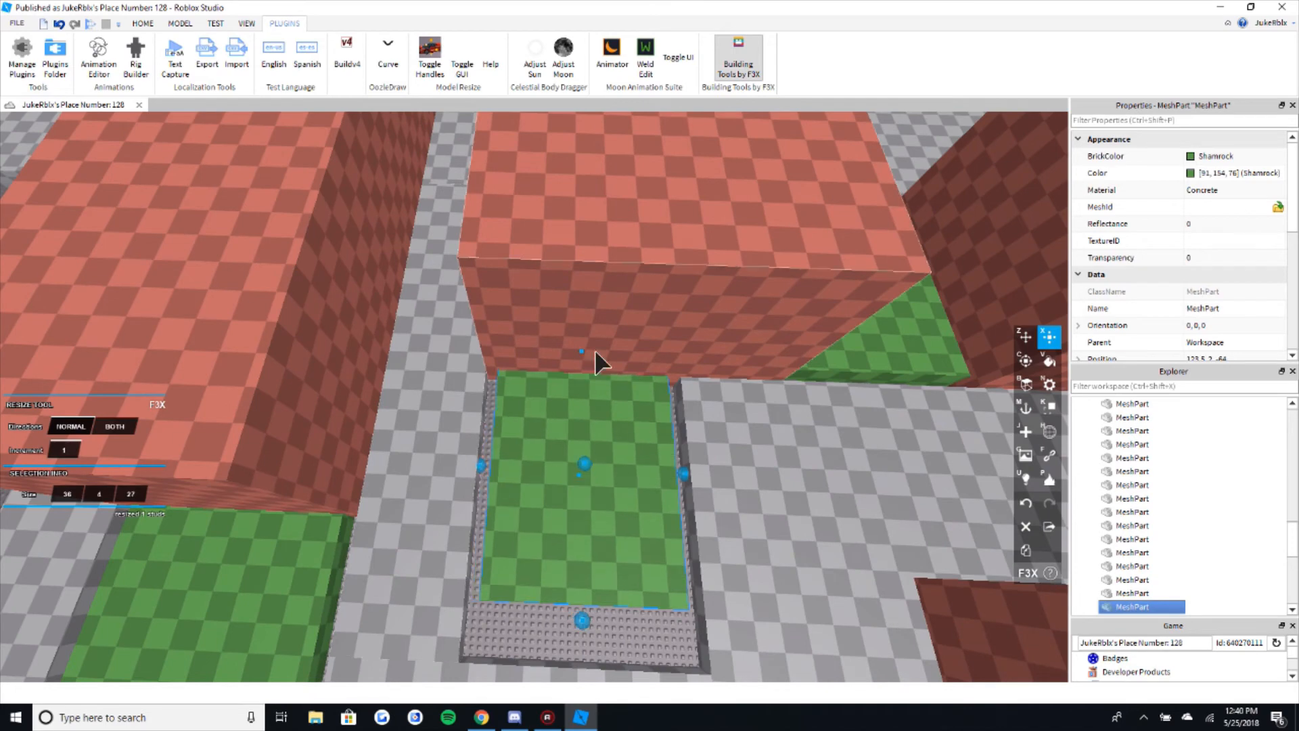
{"action": "left_click_drag", "start_coordinate": [588, 352], "coordinate": [588, 374]}
{"action": "key", "text": "d"}
{"action": "key", "text": "s"}
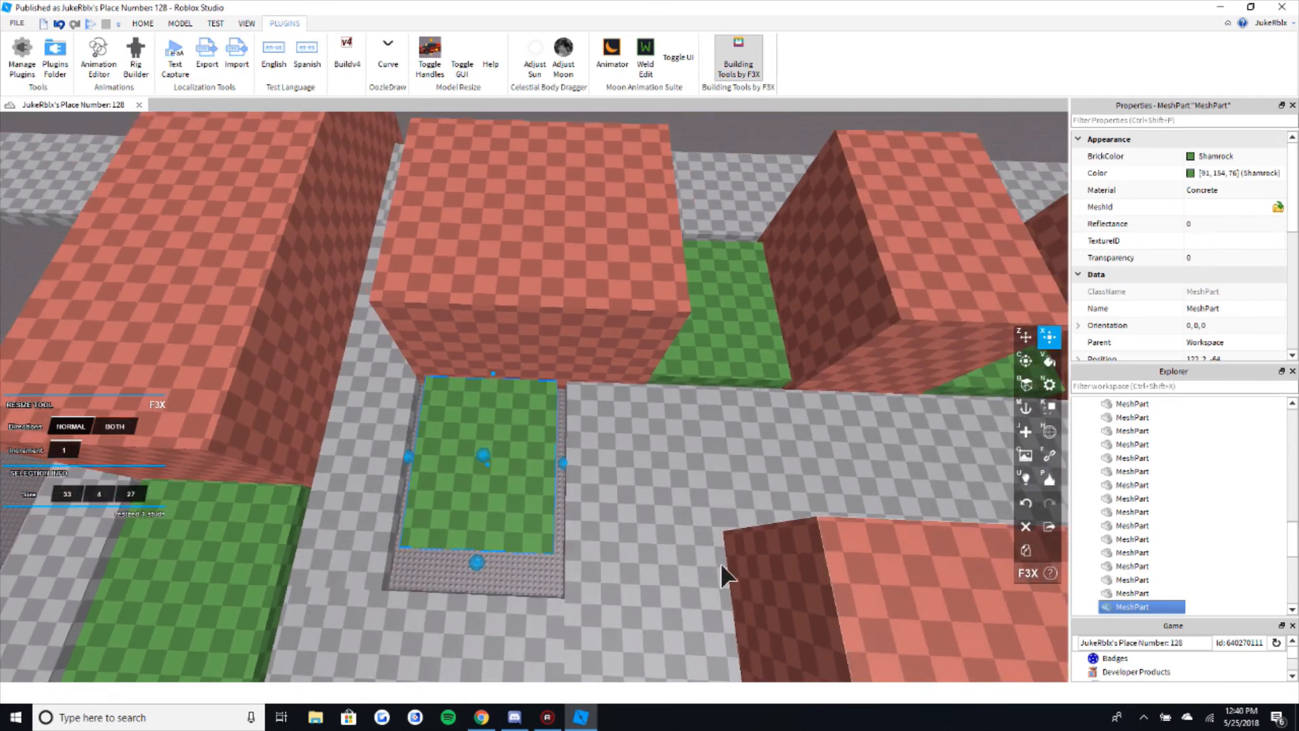
- Lengthen the lawn to 38 studs toward the path at its open end
{"action": "key", "text": "d"}
{"action": "right_click_drag", "start_coordinate": [572, 581], "coordinate": [572, 581]}
{"action": "left_click_drag", "start_coordinate": [459, 516], "coordinate": [425, 540]}
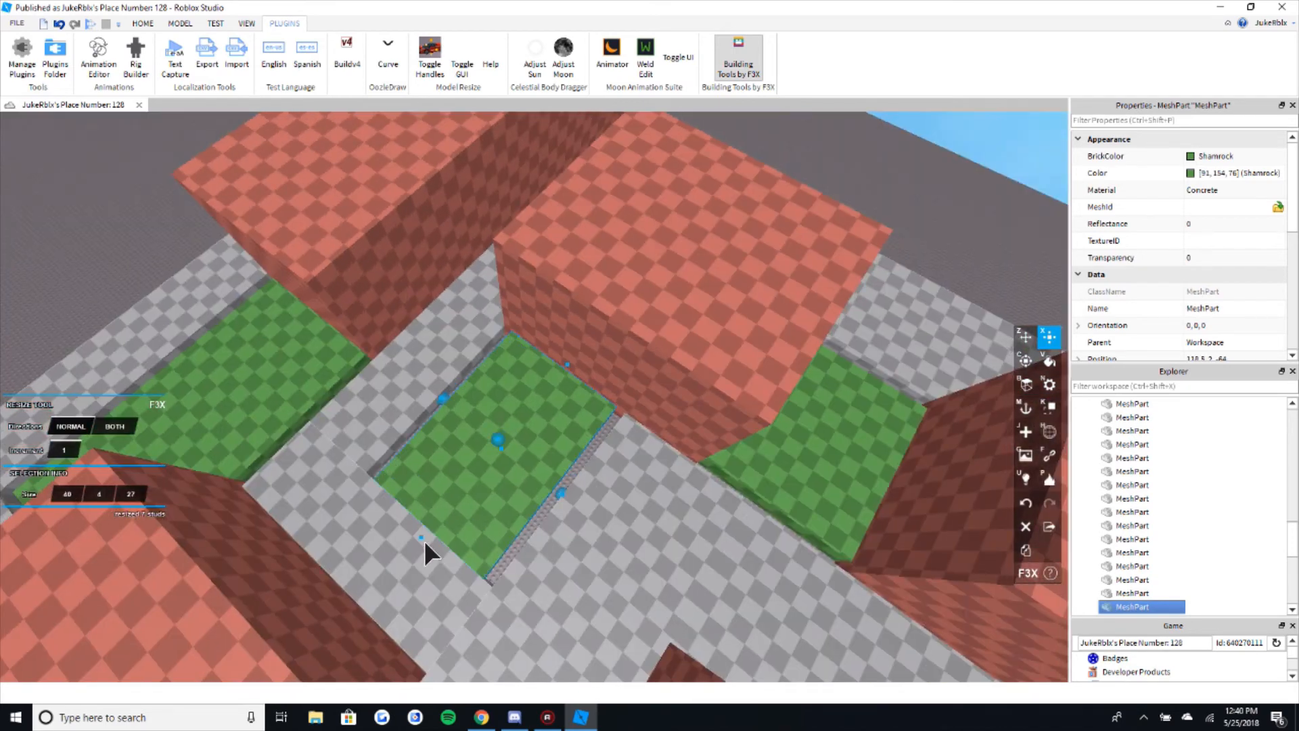
{"action": "right_click_drag", "start_coordinate": [557, 495], "coordinate": [556, 495]}
{"action": "key", "text": "s"}
{"action": "left_click_drag", "start_coordinate": [445, 460], "coordinate": [453, 459]}
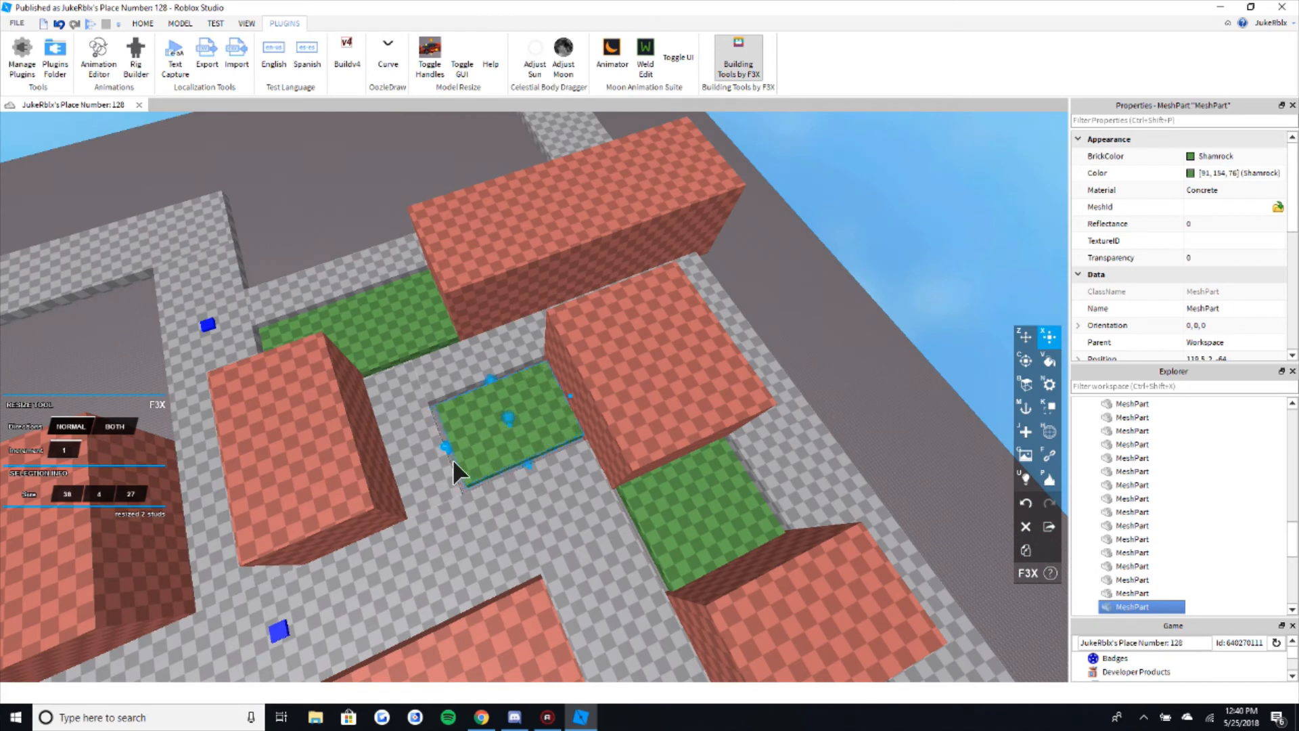
{"action": "scroll", "coordinate": [821, 272], "scroll_direction": "down", "scroll_amount": 2}
{"action": "left_click", "coordinate": [823, 279]}
- Duplicate the building behind the lawn and reduce the copy to an 8 × 30 × 3 wall piece at 134.5, 15, -78
{"action": "key", "text": "a"}
{"action": "scroll", "coordinate": [805, 349], "scroll_direction": "up", "scroll_amount": 2}
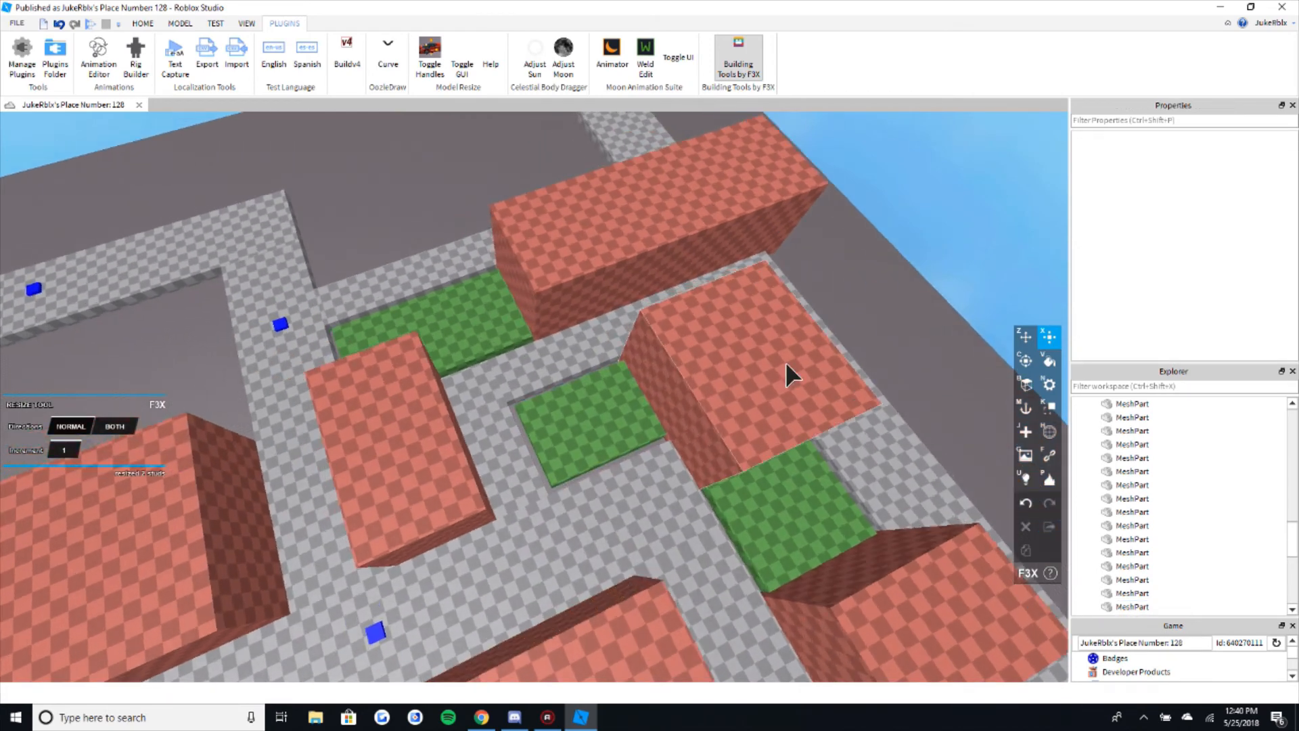
{"action": "scroll", "coordinate": [786, 362], "scroll_direction": "up", "scroll_amount": 1}
{"action": "left_click", "coordinate": [775, 374]}
{"action": "right_click_drag", "start_coordinate": [772, 376], "coordinate": [772, 376]}
{"action": "key", "text": "z"}
{"action": "key", "text": "shift+z"}
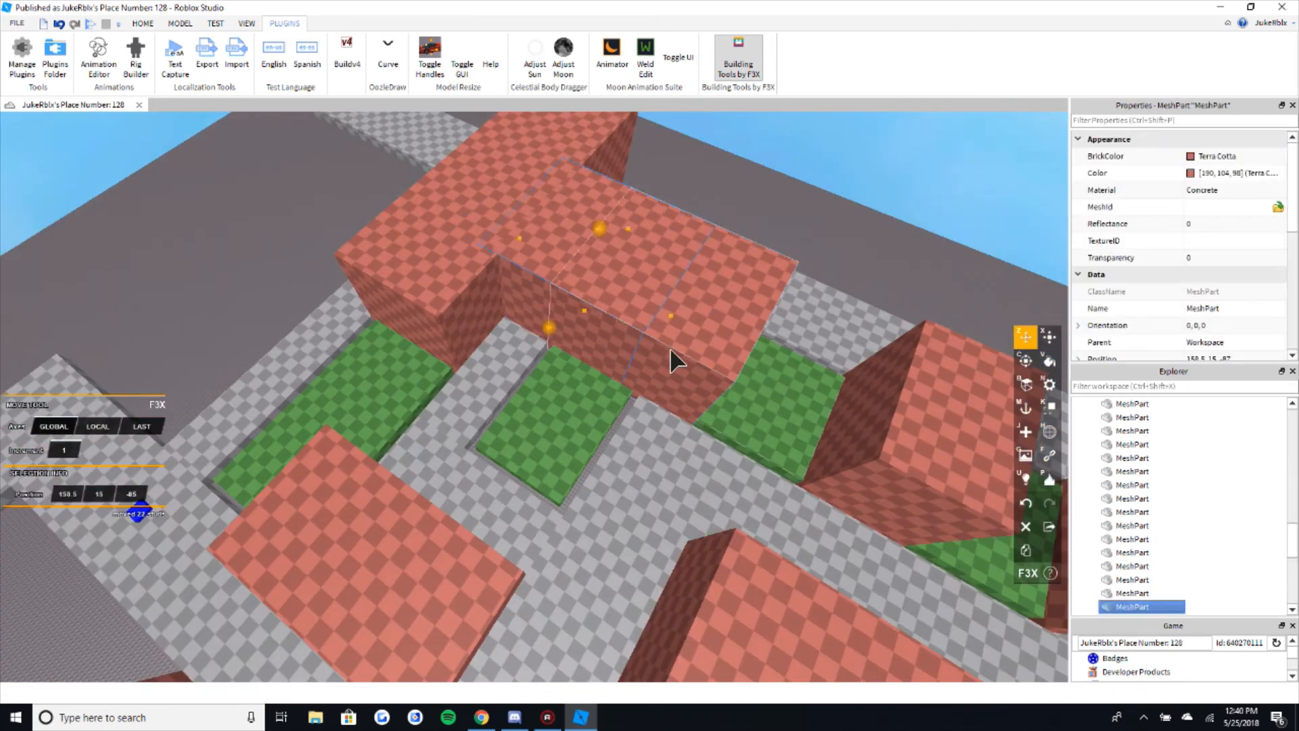
{"action": "key", "text": "x"}
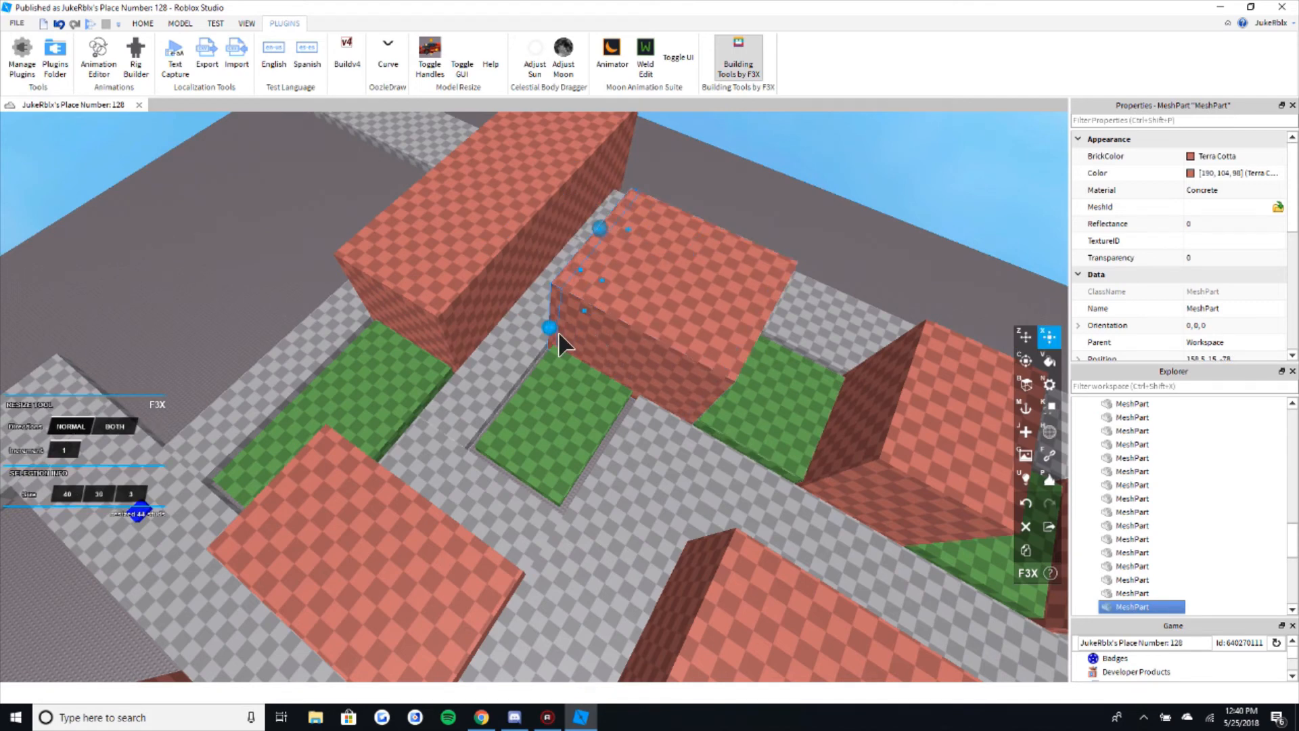
{"action": "left_click_drag", "start_coordinate": [624, 271], "coordinate": [554, 330]}
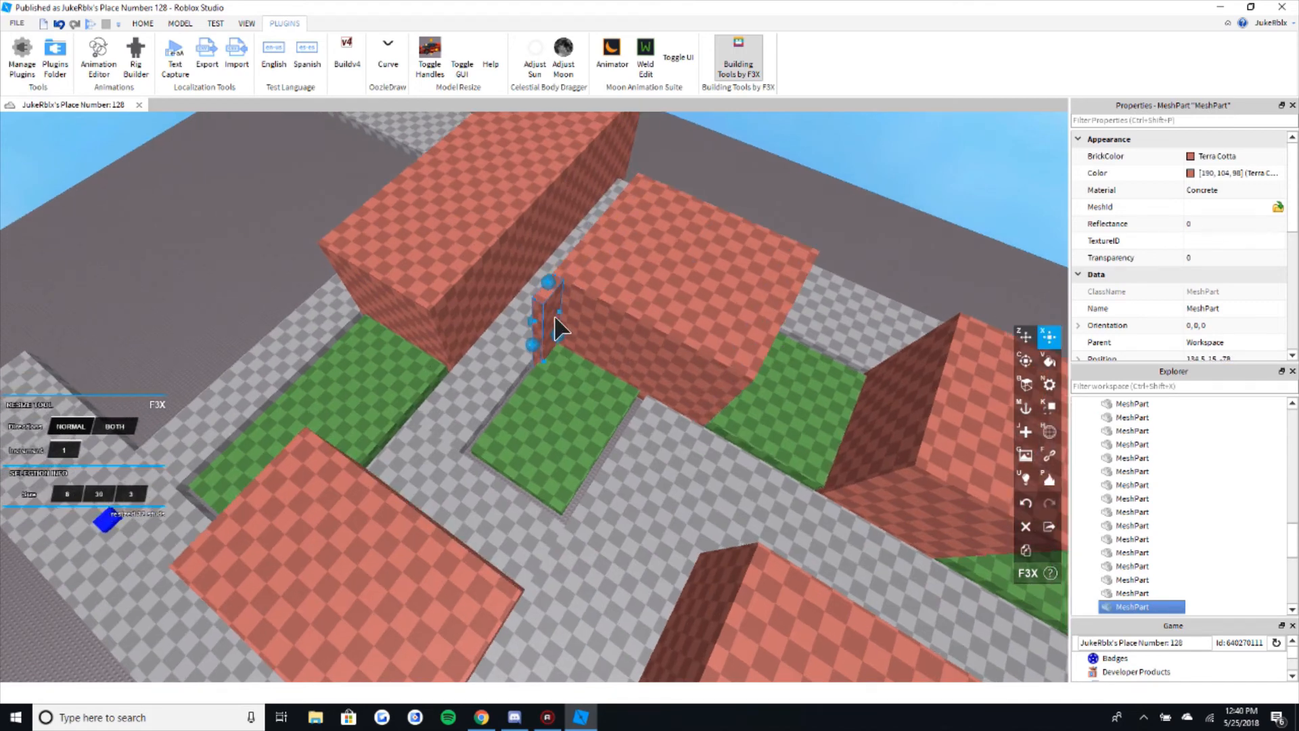
- Duplicate the wall piece and move the copy 23 studs to the lawn's opposite side, at 134.5, 15, -55
{"action": "scroll", "coordinate": [554, 330], "scroll_direction": "up", "scroll_amount": 3}
{"action": "key", "text": "z"}
{"action": "left_click_drag", "start_coordinate": [576, 410], "coordinate": [676, 531]}
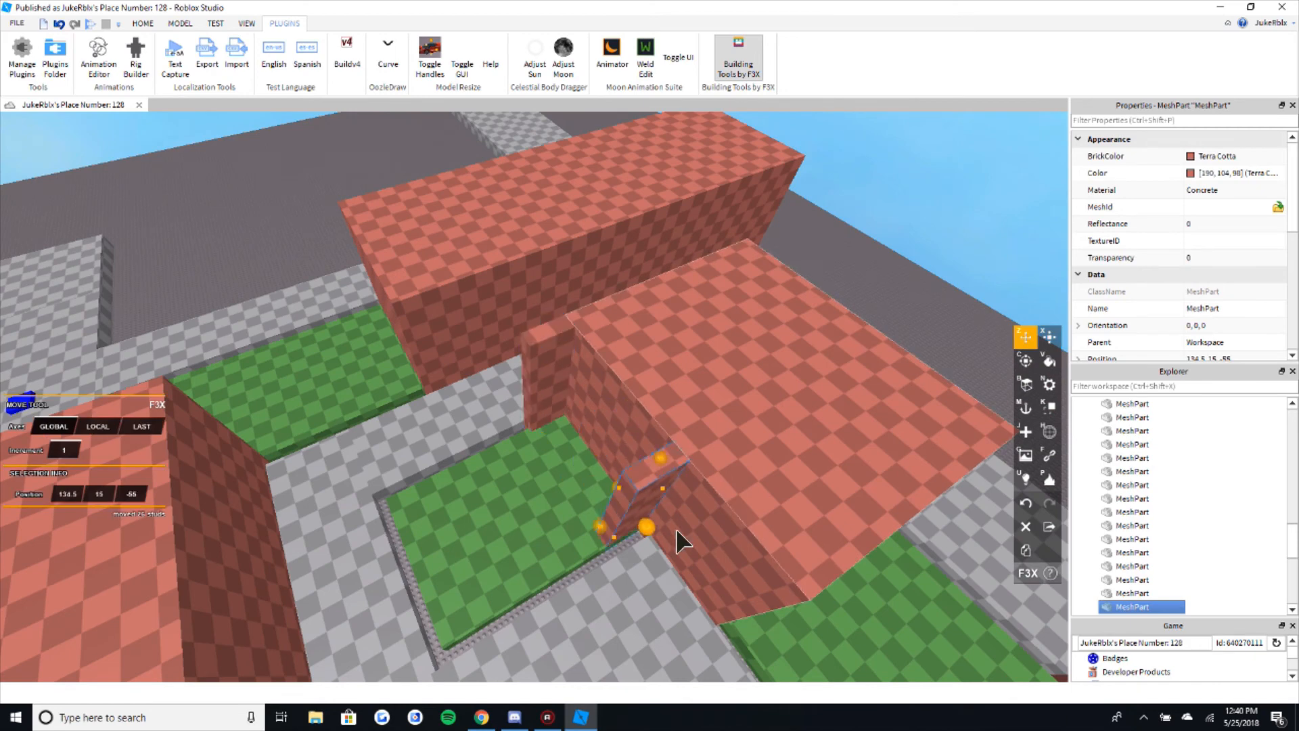
- Thin both short walls at the ends of the lawn's building side to 2 studs, trimming their lawn-facing sides
{"action": "right_click_drag", "start_coordinate": [701, 521], "coordinate": [597, 517]}
{"action": "key", "text": "x"}
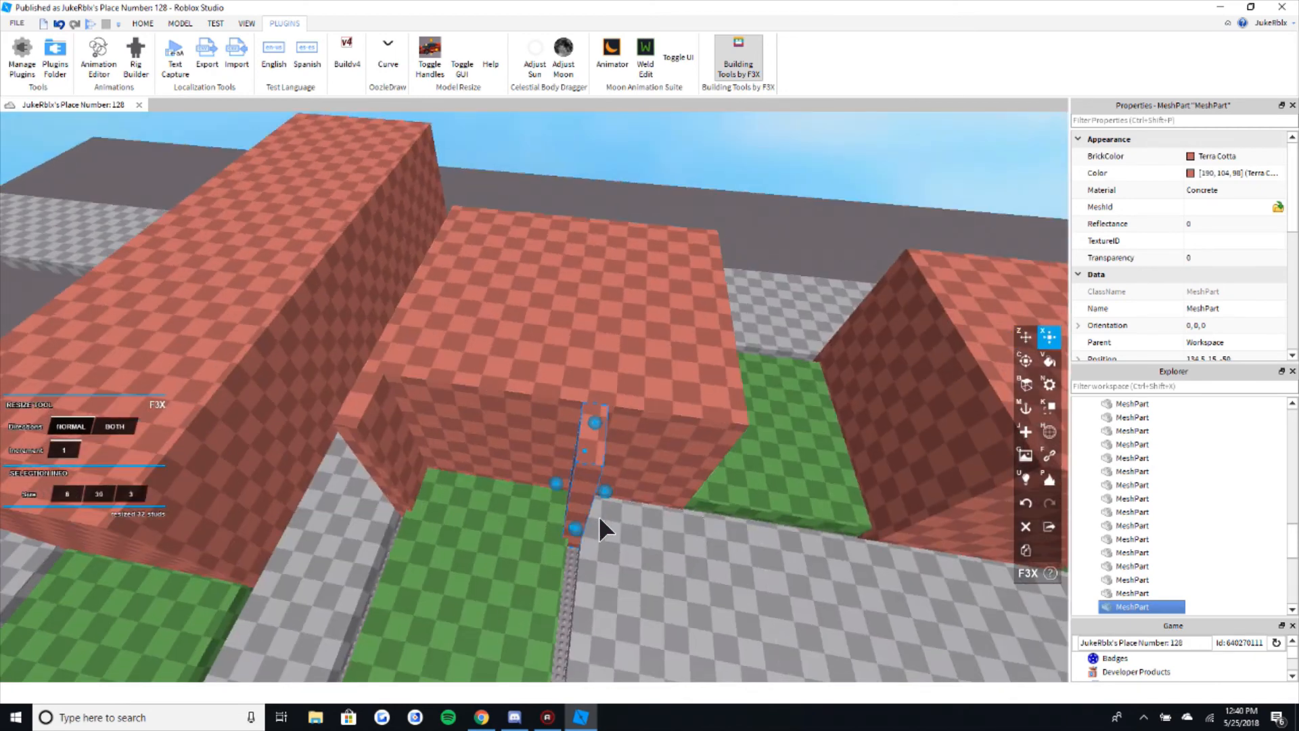
{"action": "left_click_drag", "start_coordinate": [567, 494], "coordinate": [575, 496]}
{"action": "key", "text": "a"}
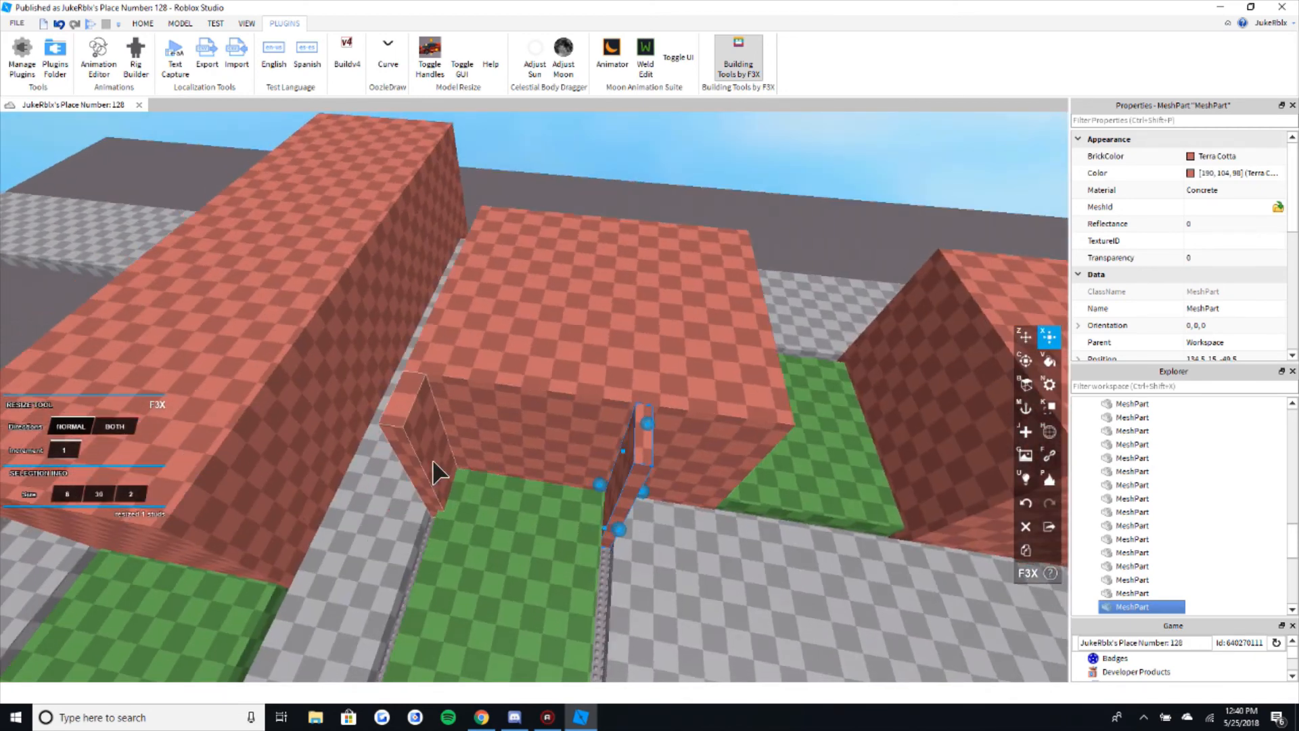
{"action": "left_click_drag", "start_coordinate": [456, 467], "coordinate": [450, 467]}
{"action": "key", "text": "s"}
{"action": "key", "text": "d"}
{"action": "left_click", "coordinate": [521, 462]}
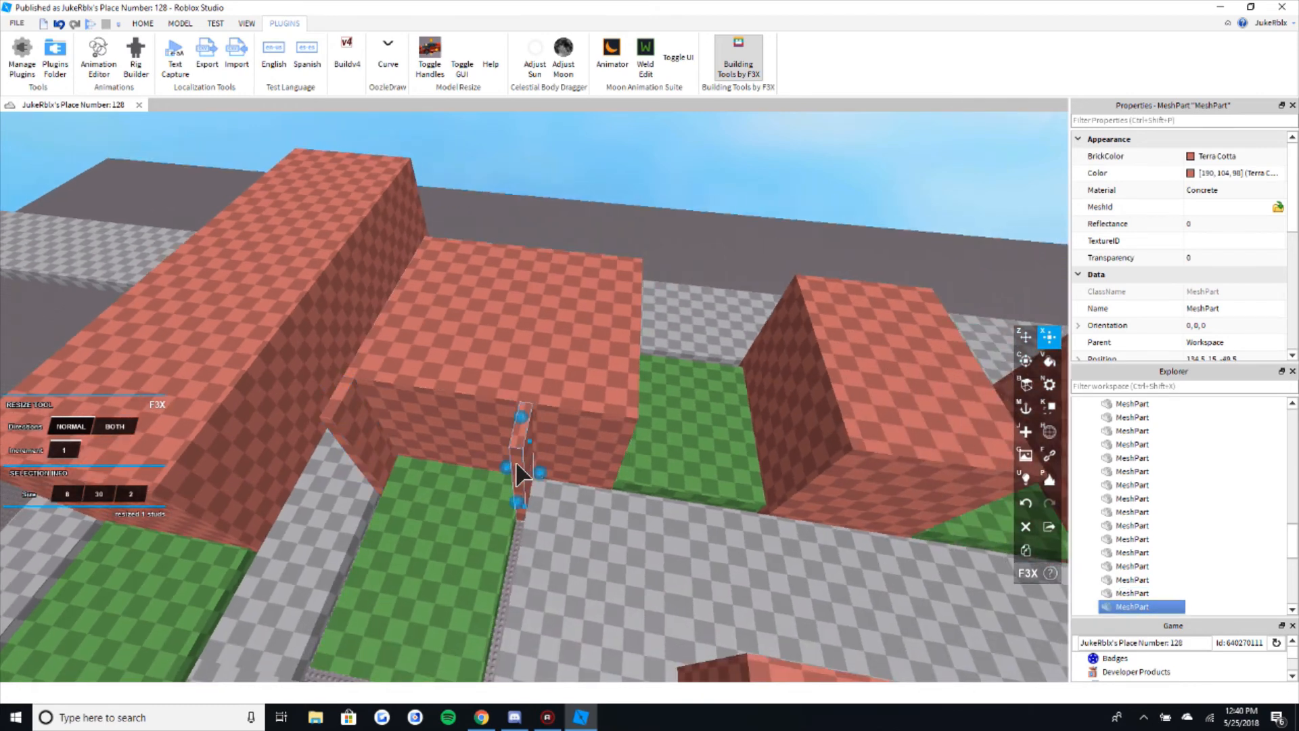
- Lengthen the short wall on the lawn's open path side to 15 × 30 × 2 studs, extending it along the lawn
{"action": "right_click_drag", "start_coordinate": [522, 464], "coordinate": [558, 471]}
{"action": "key", "text": "d"}
{"action": "left_click_drag", "start_coordinate": [556, 481], "coordinate": [554, 481]}
{"action": "key", "text": "s"}
{"action": "key", "text": "d"}
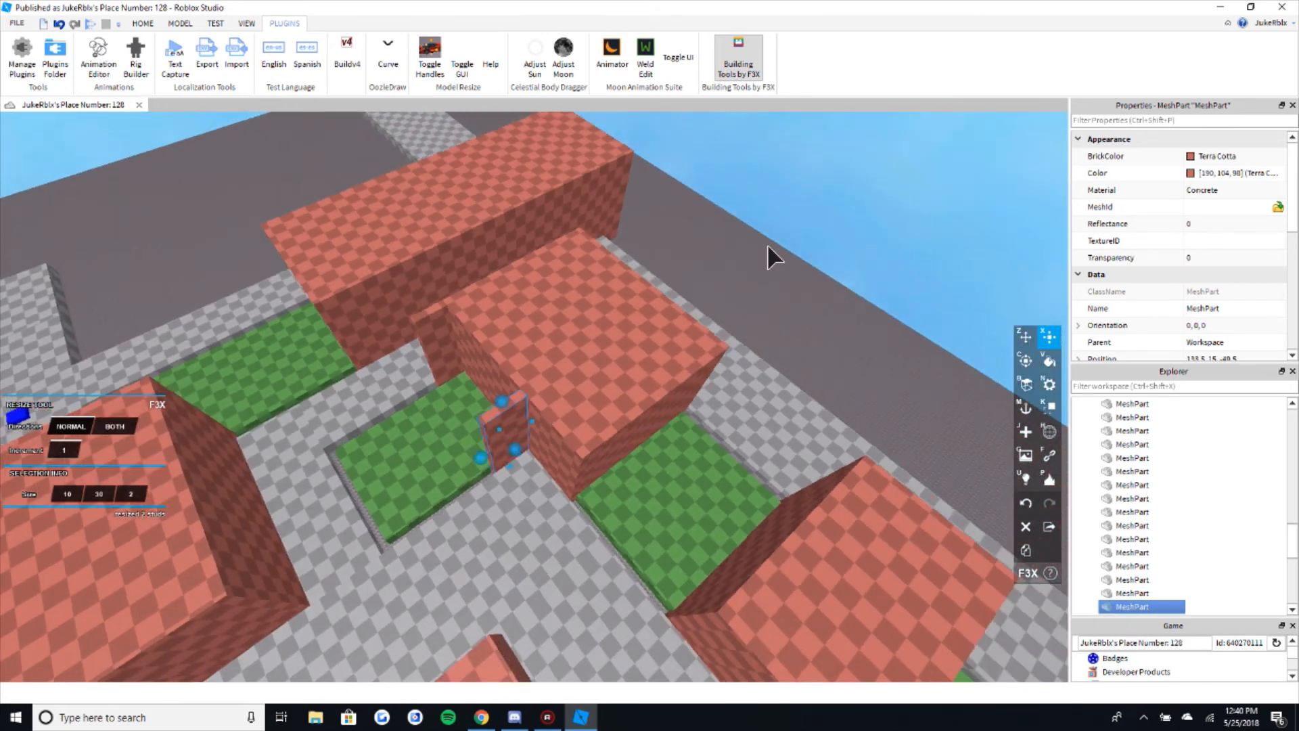
{"action": "key", "text": "s"}
{"action": "left_click", "coordinate": [770, 258]}
{"action": "right_click_drag", "start_coordinate": [769, 258], "coordinate": [766, 261]}
{"action": "key", "text": "w"}
{"action": "left_click", "coordinate": [663, 399]}
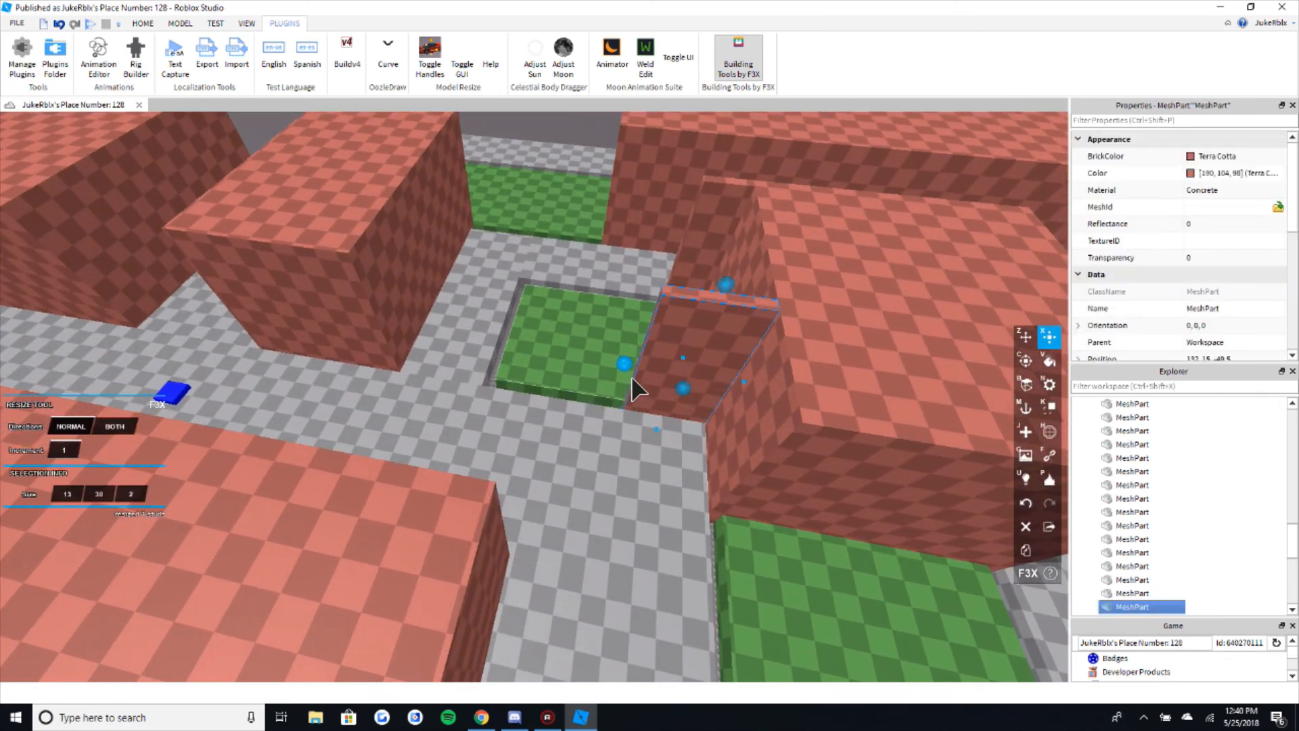
{"action": "left_click_drag", "start_coordinate": [640, 381], "coordinate": [629, 389]}
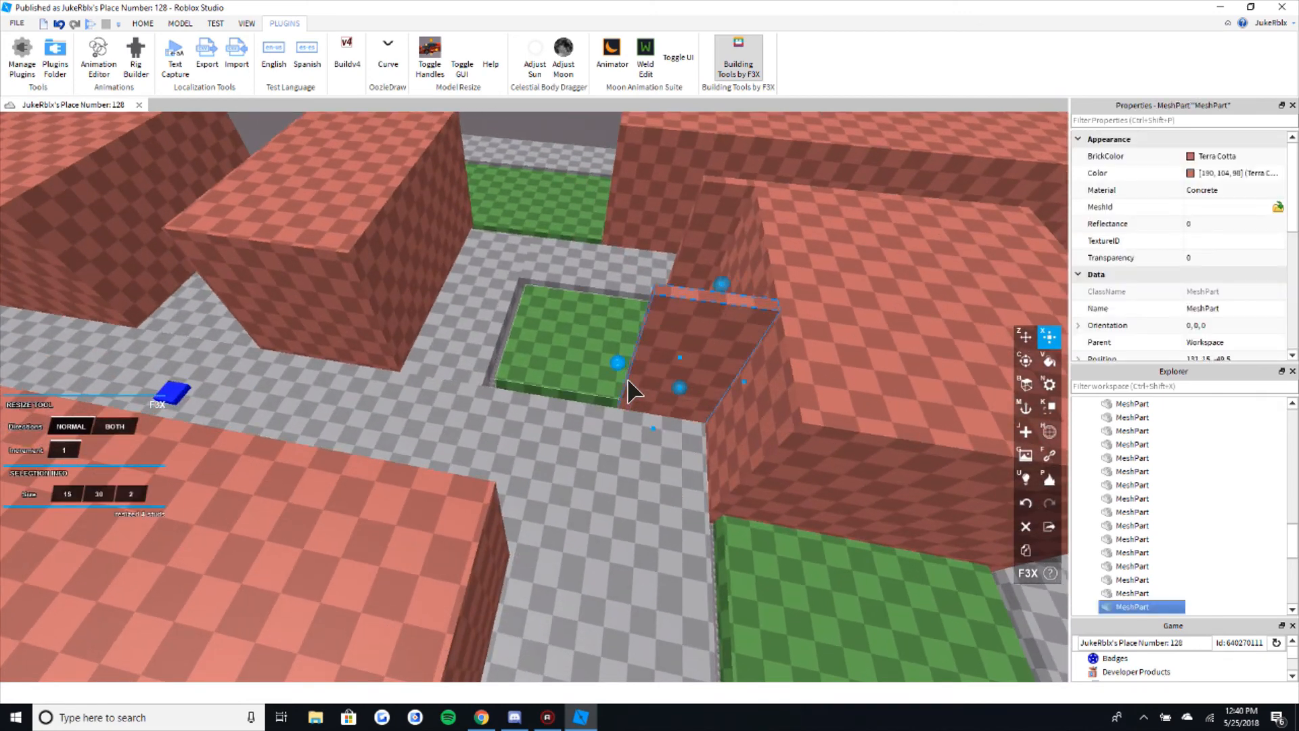
- Inspect the two short walls beside the lawn and how they relate to the neighbouring buildings and paths
{"action": "key", "text": "s"}
{"action": "key", "text": "w"}
{"action": "right_click_drag", "start_coordinate": [649, 458], "coordinate": [654, 460]}
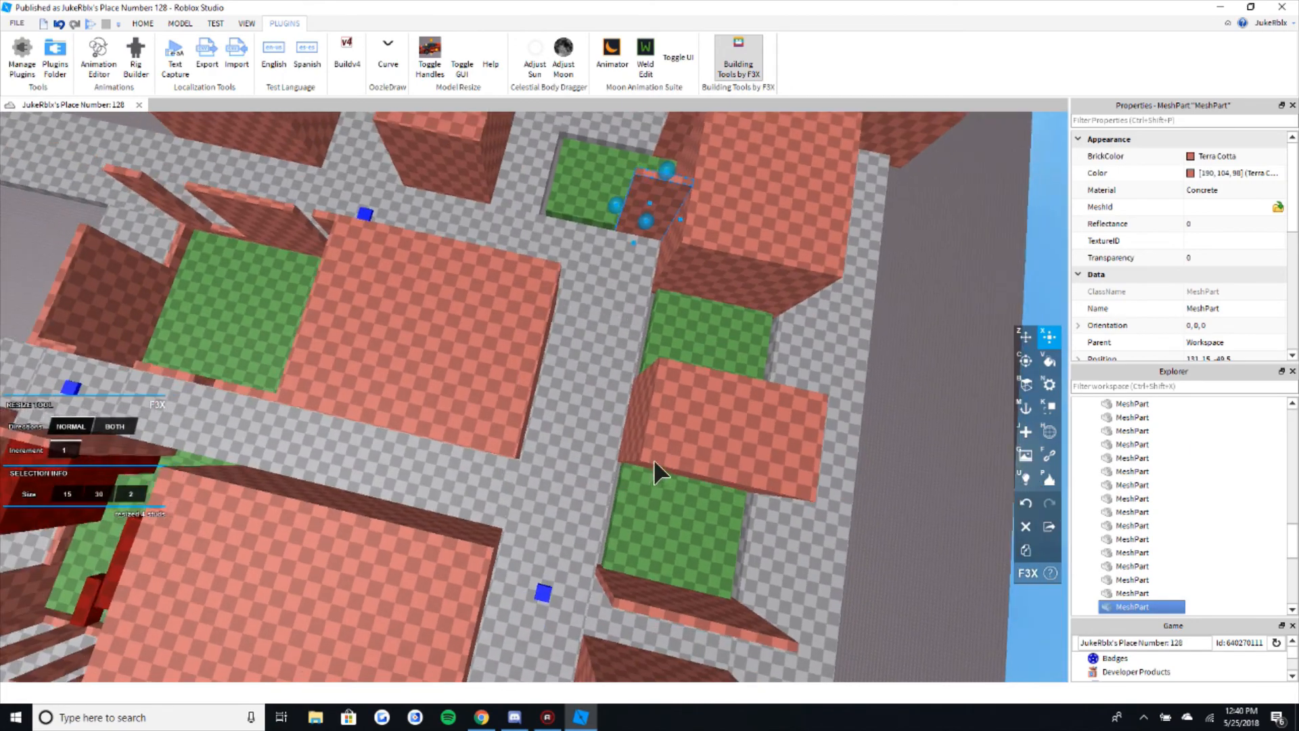
{"action": "key", "text": "d"}
{"action": "key", "text": "w"}
{"action": "right_click_drag", "start_coordinate": [634, 181], "coordinate": [634, 494]}
{"action": "key", "text": "w"}
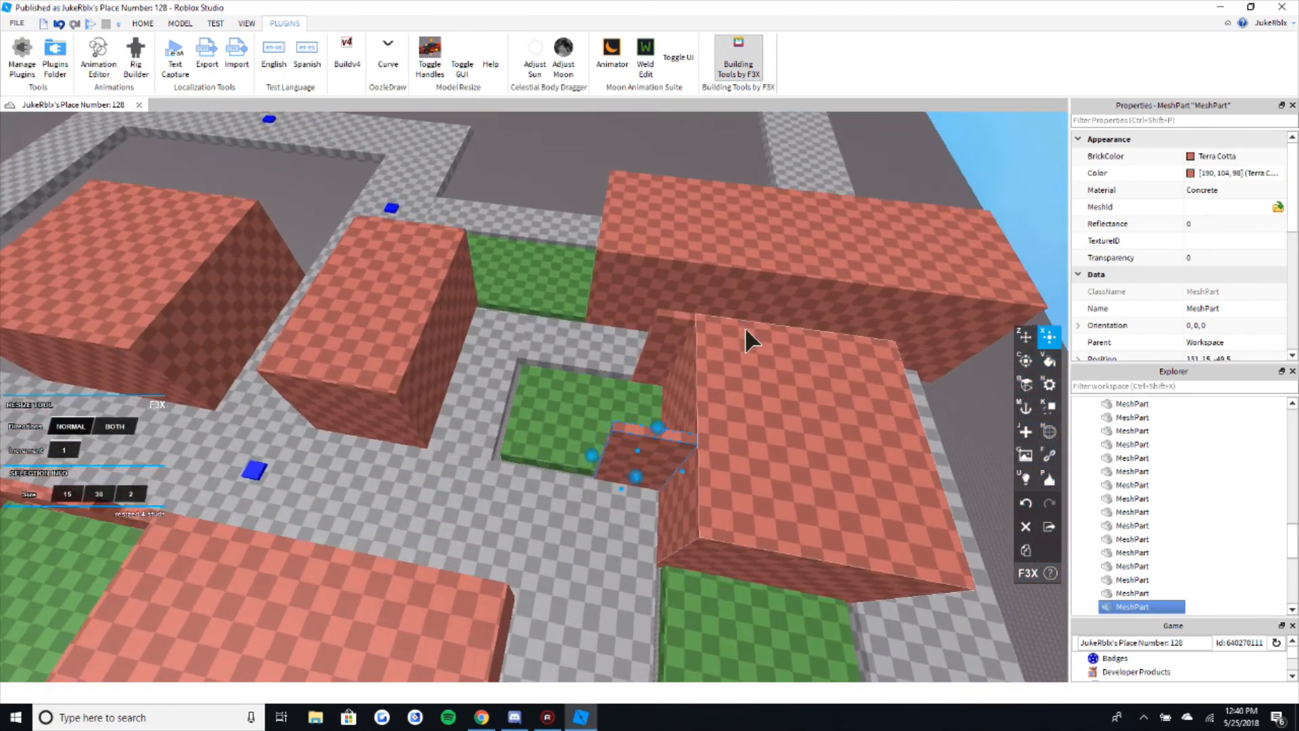
{"action": "left_click", "coordinate": [681, 413]}
{"action": "key", "text": "s"}
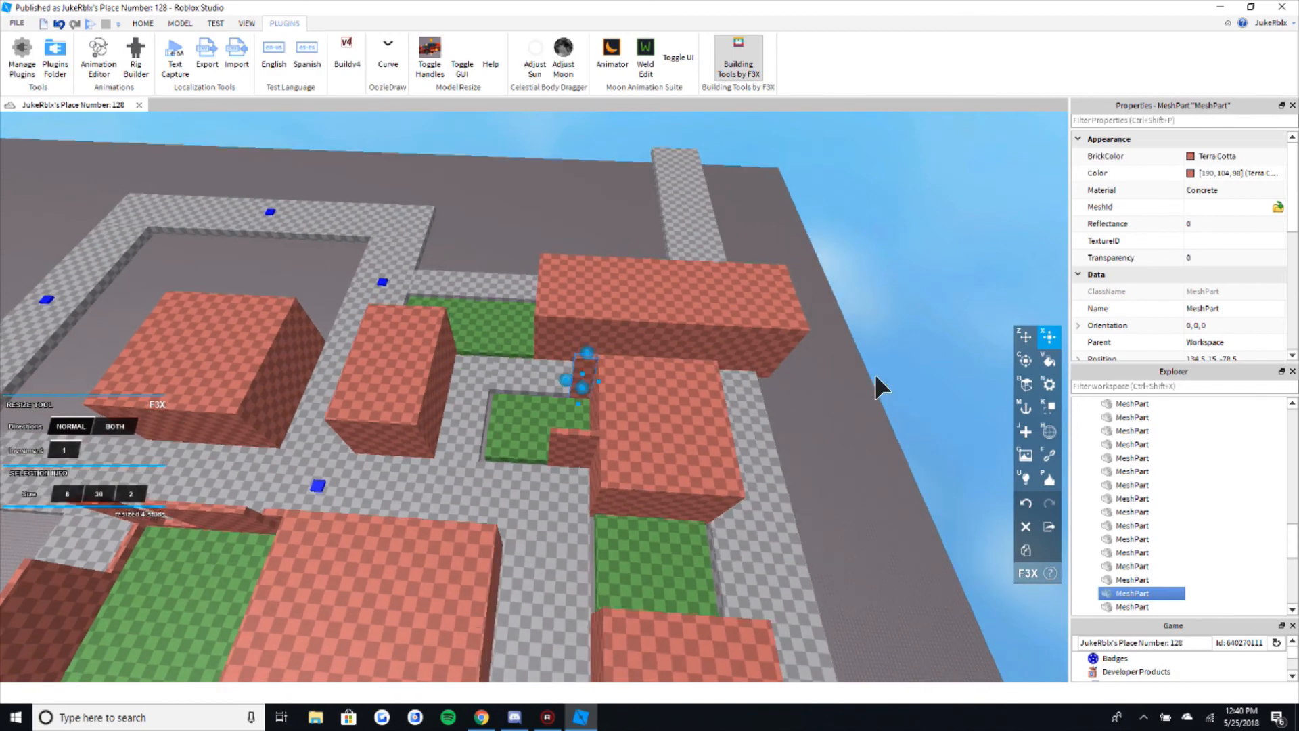
{"action": "left_click", "coordinate": [875, 374]}
{"action": "key", "text": "d"}
{"action": "key", "text": "w"}
{"action": "key", "text": "a"}
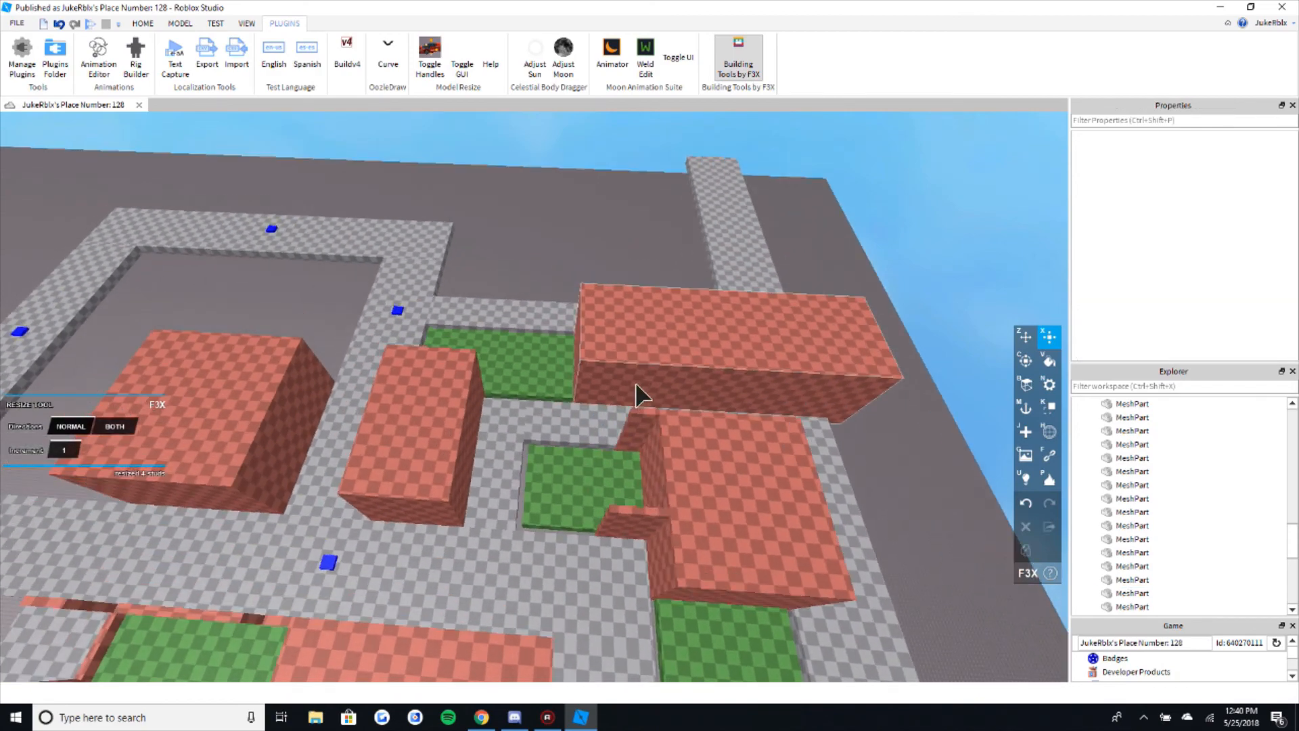
{"action": "right_click_drag", "start_coordinate": [460, 384], "coordinate": [522, 461]}
{"action": "key", "text": "s"}
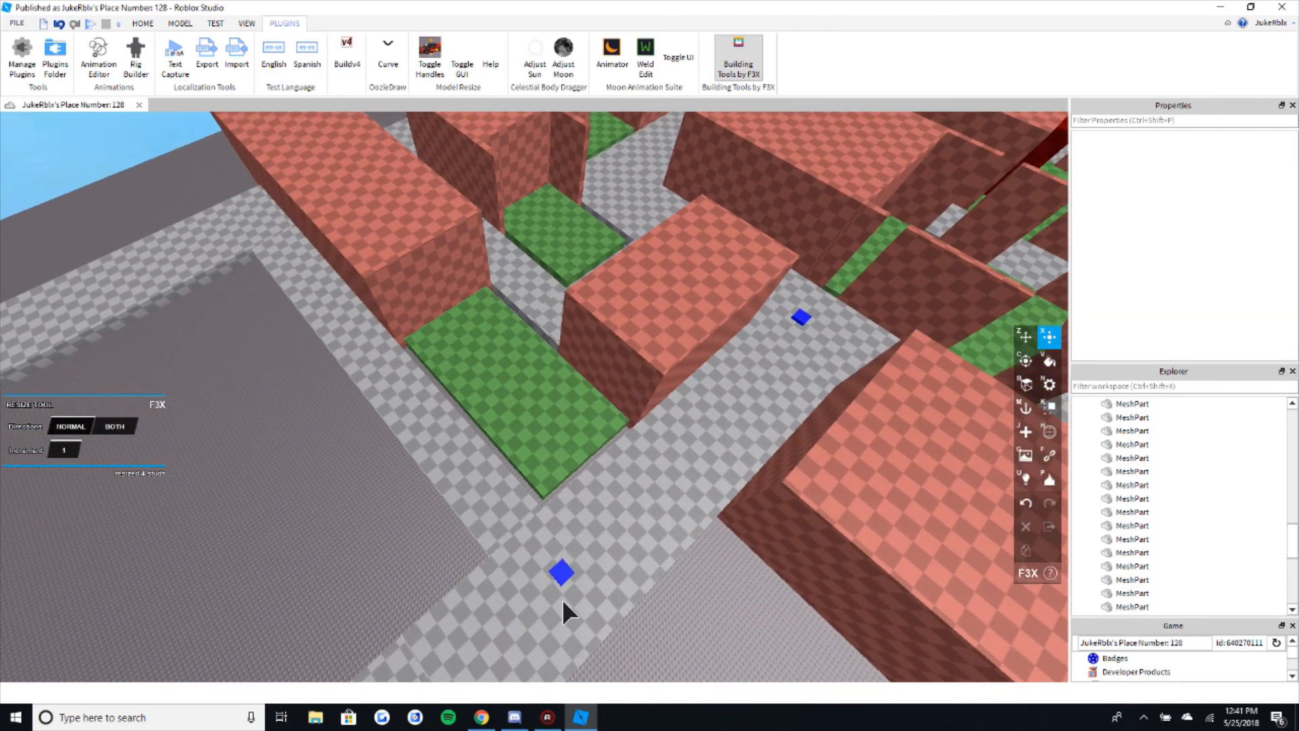
- Duplicate the narrow building beside the outer lawn and reduce the copy to a short wall at 61, 15, -128.5 by the lawn's far edge
{"action": "key", "text": "w"}
{"action": "key", "text": "a"}
{"action": "left_click", "coordinate": [687, 356]}
{"action": "key", "text": "shift+c"}
{"action": "key", "text": "z"}
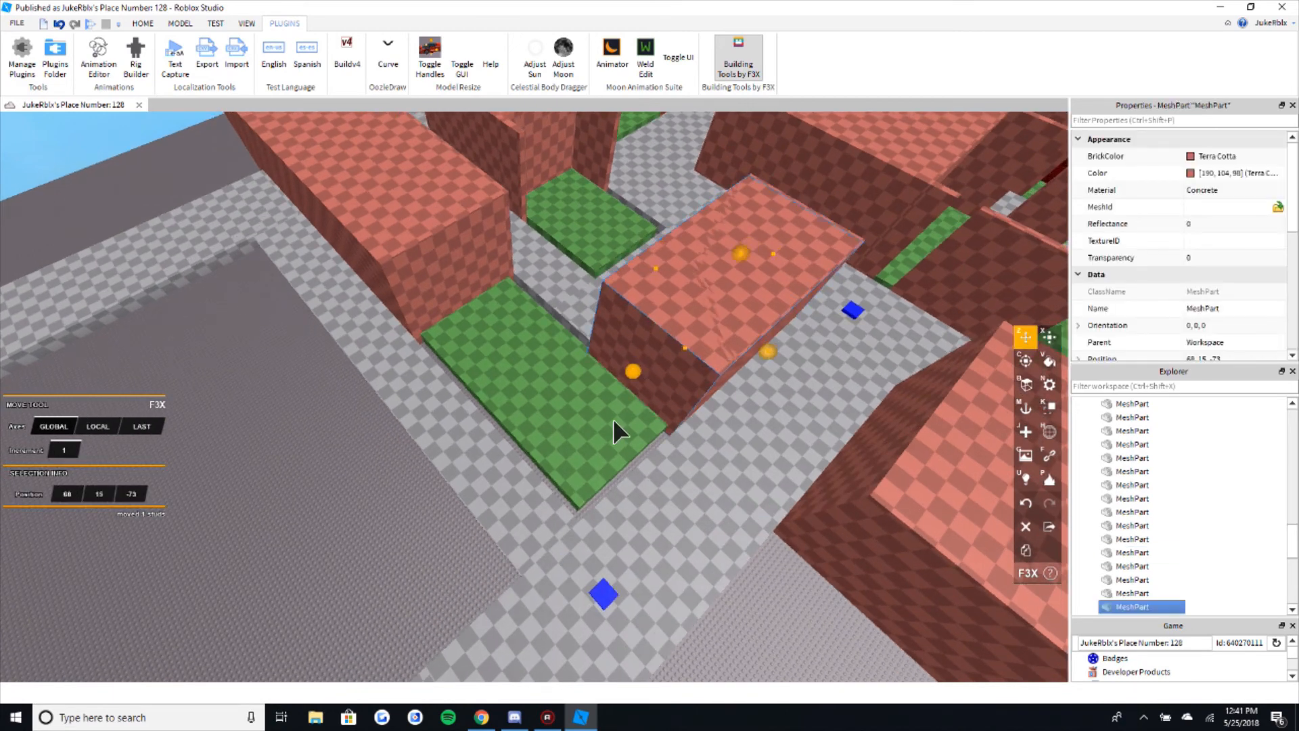
{"action": "left_click_drag", "start_coordinate": [615, 422], "coordinate": [534, 463]}
{"action": "left_click_drag", "start_coordinate": [698, 318], "coordinate": [569, 351]}
{"action": "right_click_drag", "start_coordinate": [660, 353], "coordinate": [569, 352]}
{"action": "left_click_drag", "start_coordinate": [569, 352], "coordinate": [575, 347]}
{"action": "right_click_drag", "start_coordinate": [574, 345], "coordinate": [549, 339]}
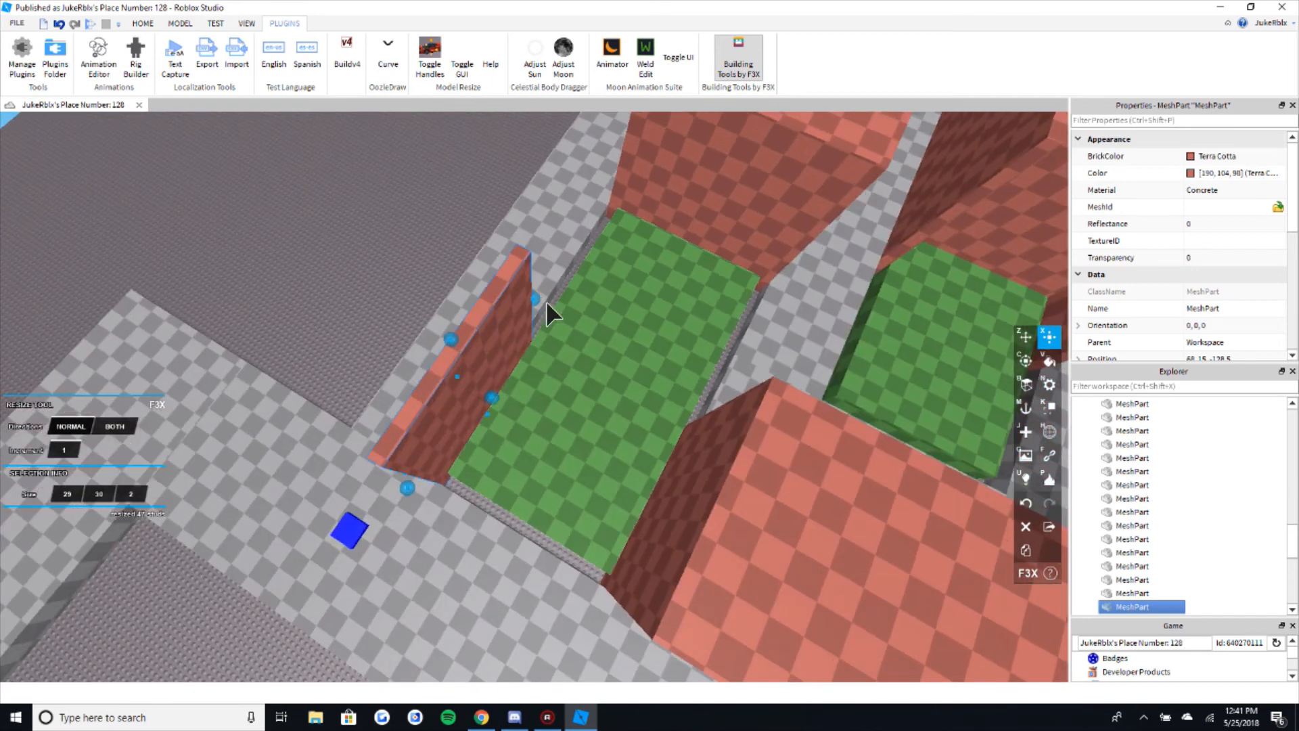
{"action": "left_click_drag", "start_coordinate": [546, 299], "coordinate": [477, 373]}
- Duplicate the short wall and reshape the copy into a 2 × 30 × 10 return along the lawn's end, forming a corner
{"action": "key", "text": "z"}
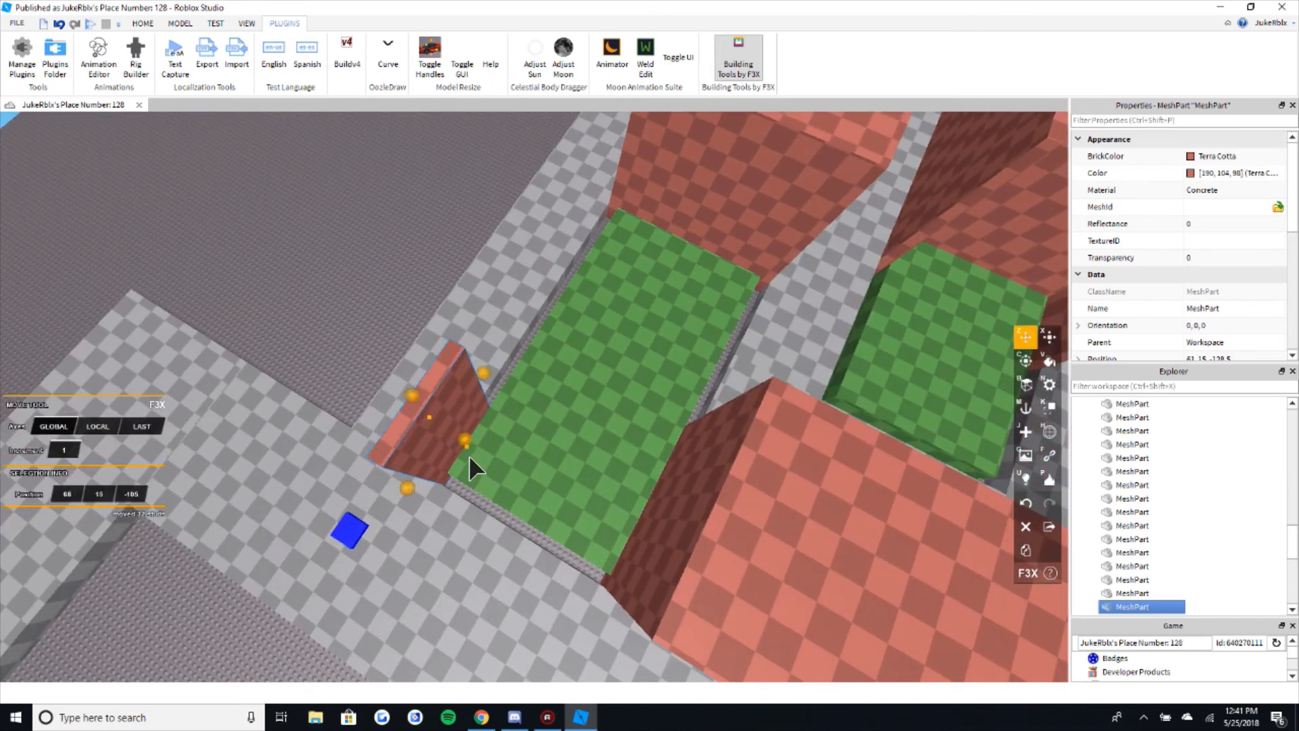
{"action": "right_click_drag", "start_coordinate": [483, 451], "coordinate": [577, 479]}
{"action": "left_click_drag", "start_coordinate": [590, 497], "coordinate": [553, 495]}
{"action": "key", "text": "x"}
{"action": "key", "text": "d"}
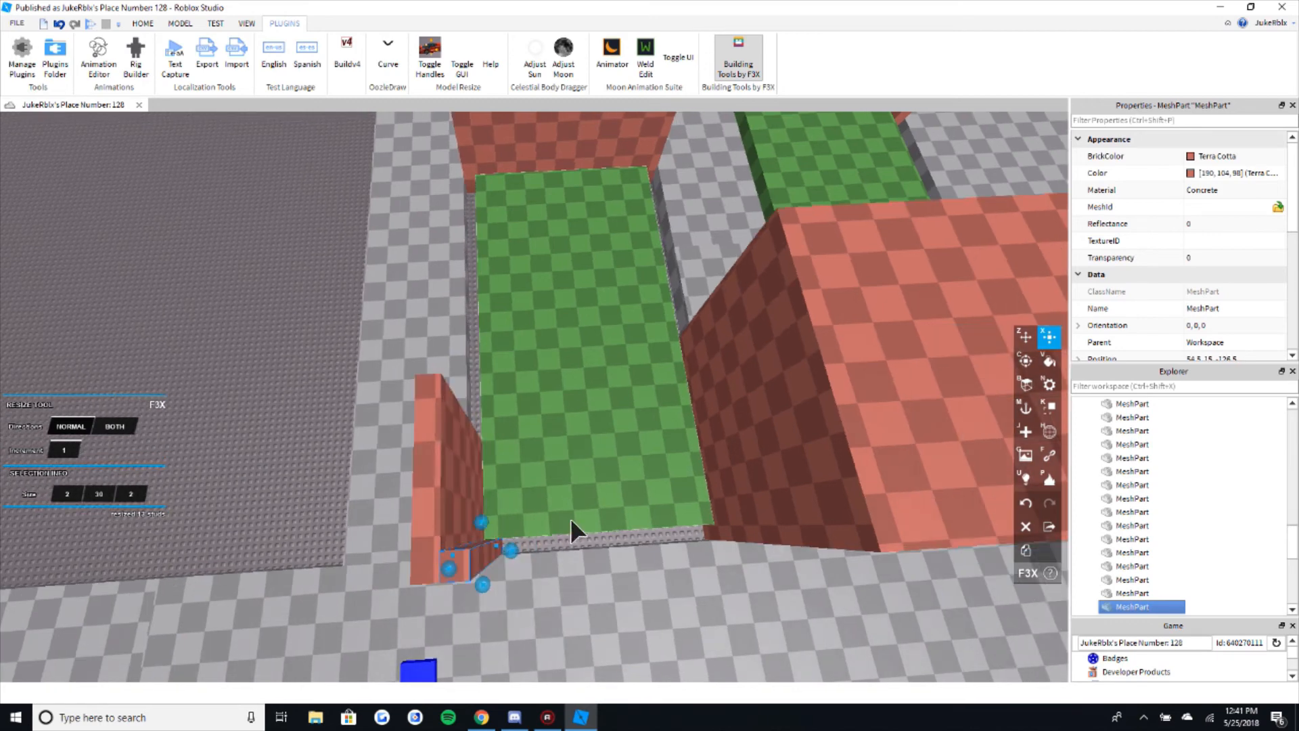
{"action": "left_click_drag", "start_coordinate": [516, 556], "coordinate": [568, 554]}
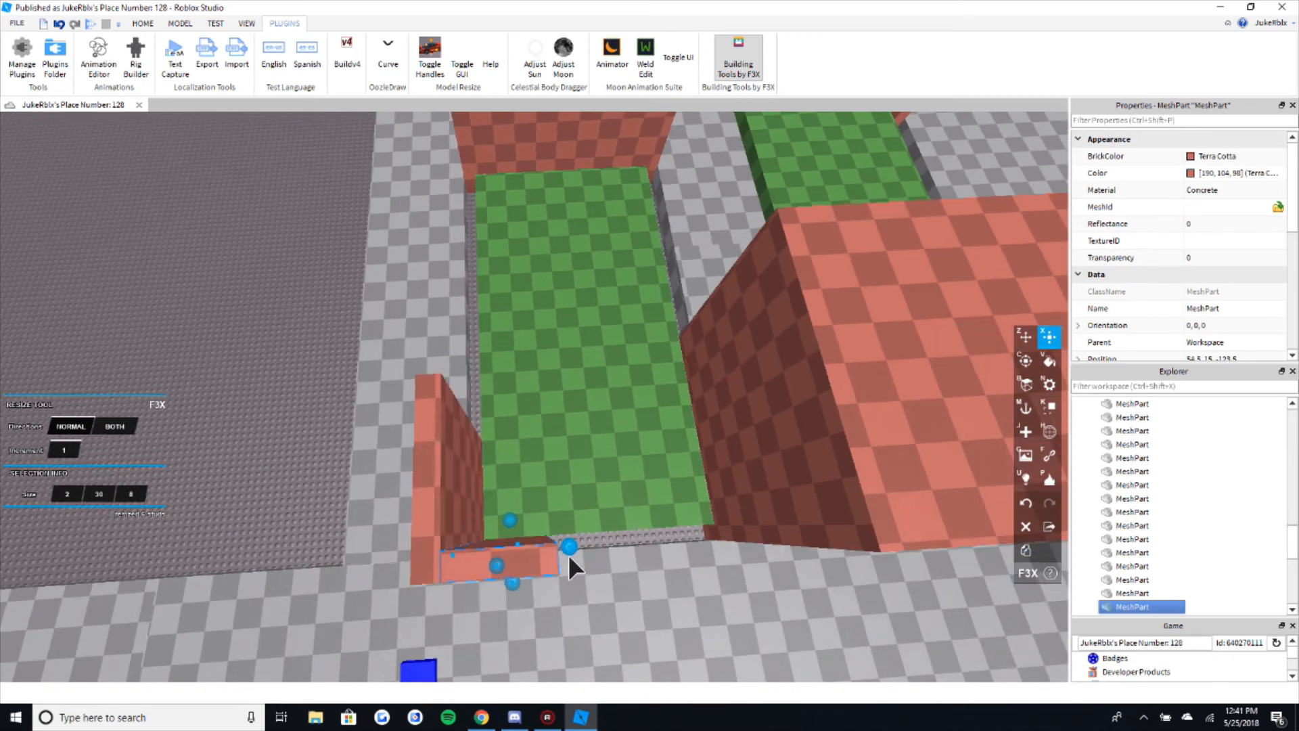
{"action": "right_click_drag", "start_coordinate": [568, 554], "coordinate": [574, 552]}
{"action": "left_click_drag", "start_coordinate": [569, 555], "coordinate": [592, 560]}
- Lengthen the corner's return wall by 2 studs along the end of the outer lawn
{"action": "key", "text": "s"}
{"action": "scroll", "coordinate": [718, 534], "scroll_direction": "down", "scroll_amount": 4}
{"action": "right_click_drag", "start_coordinate": [717, 534], "coordinate": [678, 581]}
{"action": "left_click", "coordinate": [679, 581]}
{"action": "key", "text": "a"}
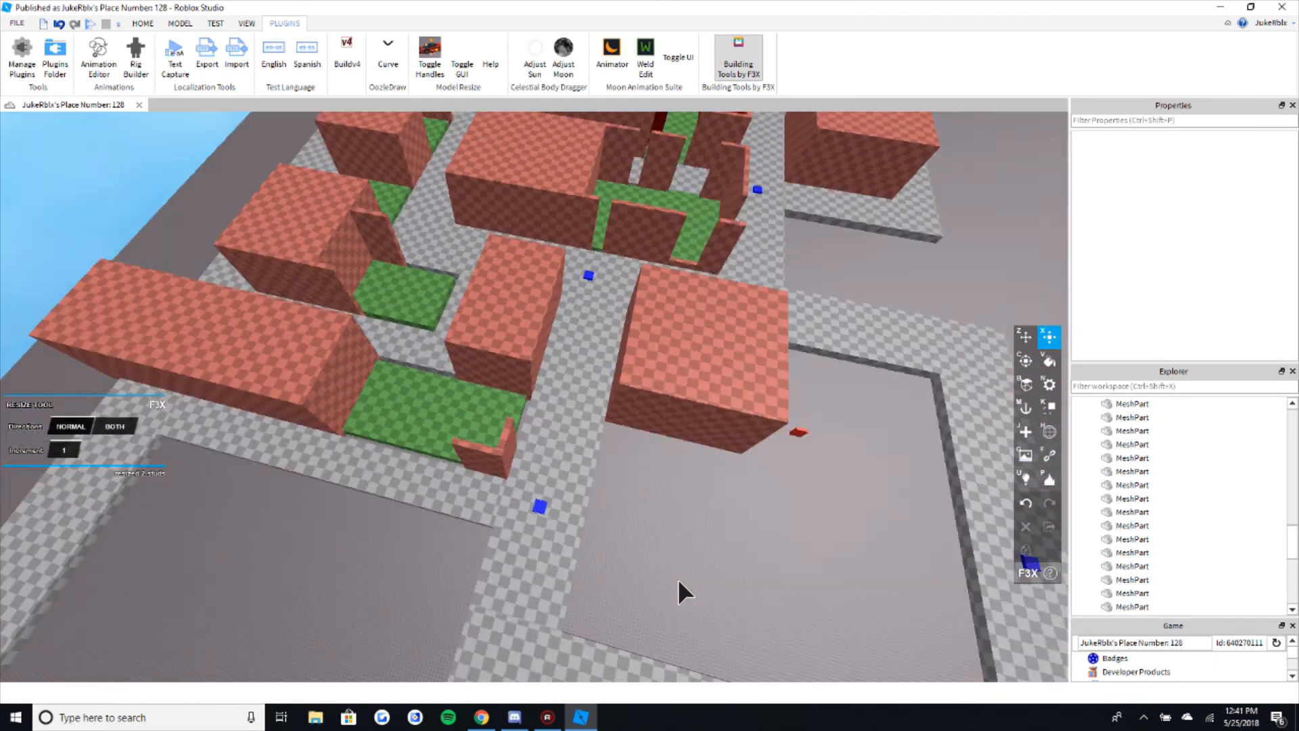
{"action": "key", "text": "w"}
{"action": "left_click", "coordinate": [479, 485]}
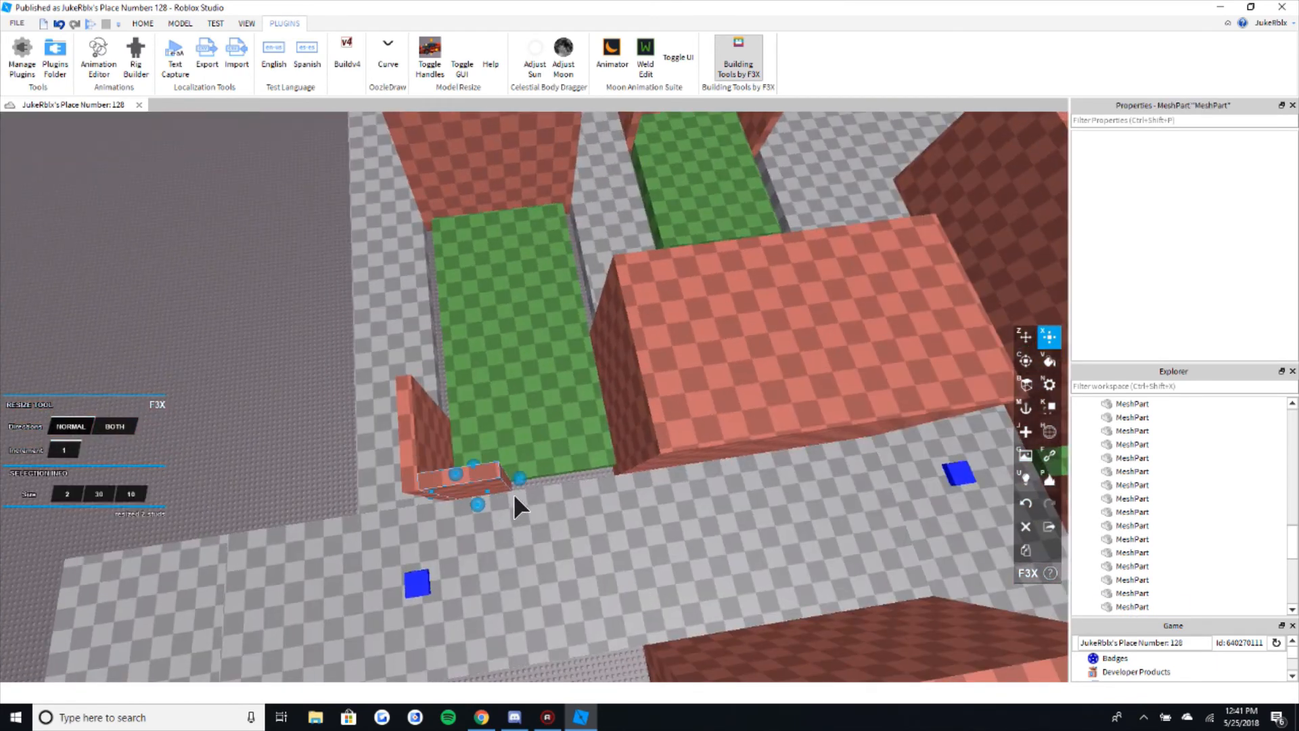
{"action": "left_click_drag", "start_coordinate": [527, 484], "coordinate": [538, 482]}
- Review the outer lawn's corner walls together with the surrounding buildings, paths and blue markers
{"action": "left_click", "coordinate": [240, 331]}
{"action": "scroll", "coordinate": [325, 341], "scroll_direction": "down", "scroll_amount": 5}
{"action": "right_click_drag", "start_coordinate": [325, 341], "coordinate": [324, 341]}
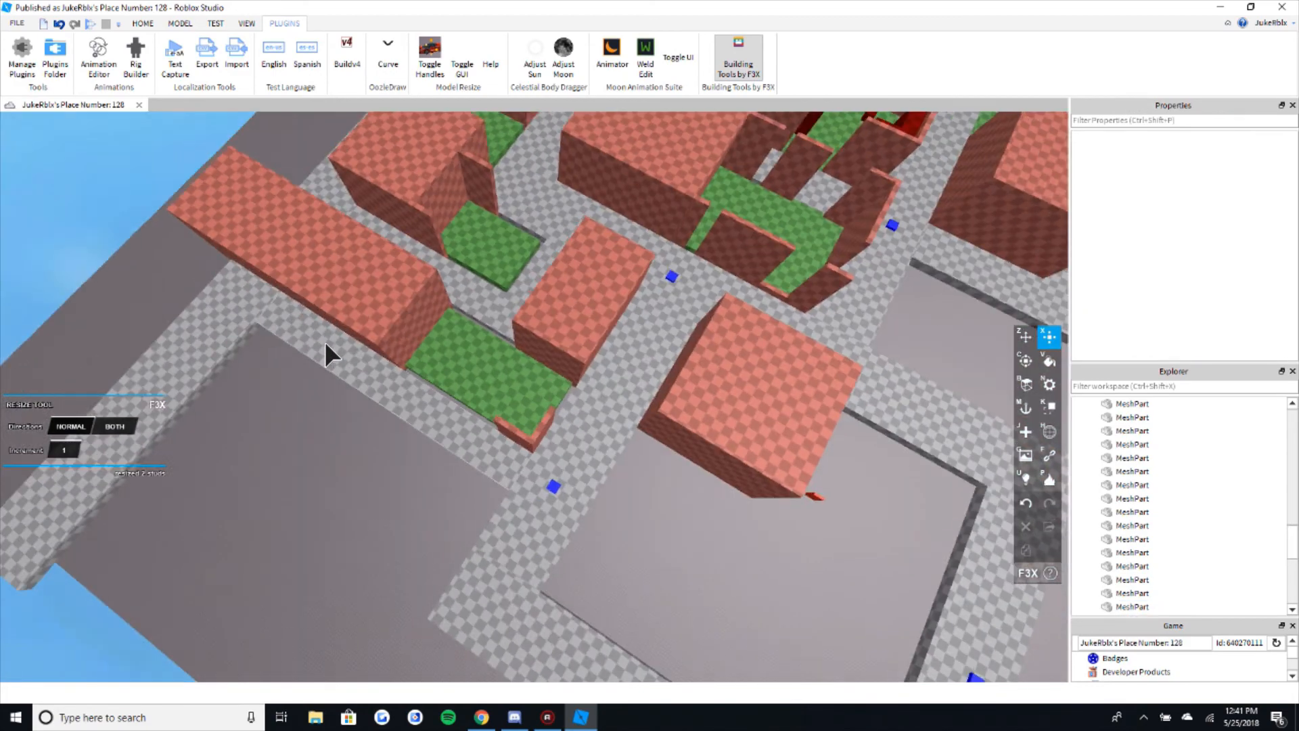
{"action": "scroll", "coordinate": [400, 330], "scroll_direction": "down", "scroll_amount": 4}
{"action": "right_click_drag", "start_coordinate": [400, 330], "coordinate": [401, 330]}
{"action": "scroll", "coordinate": [400, 330], "scroll_direction": "up", "scroll_amount": 4}
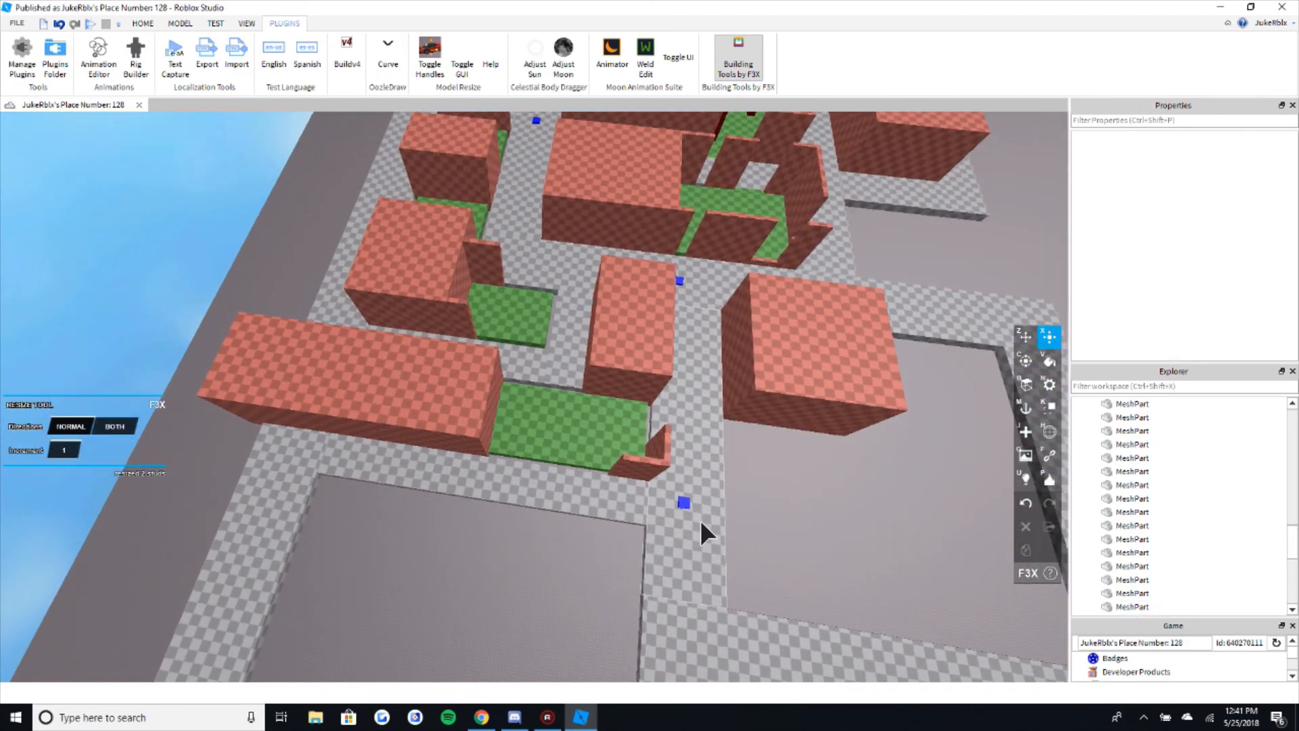
{"action": "key", "text": "d"}
{"action": "key", "text": "w"}
{"action": "key", "text": "e"}
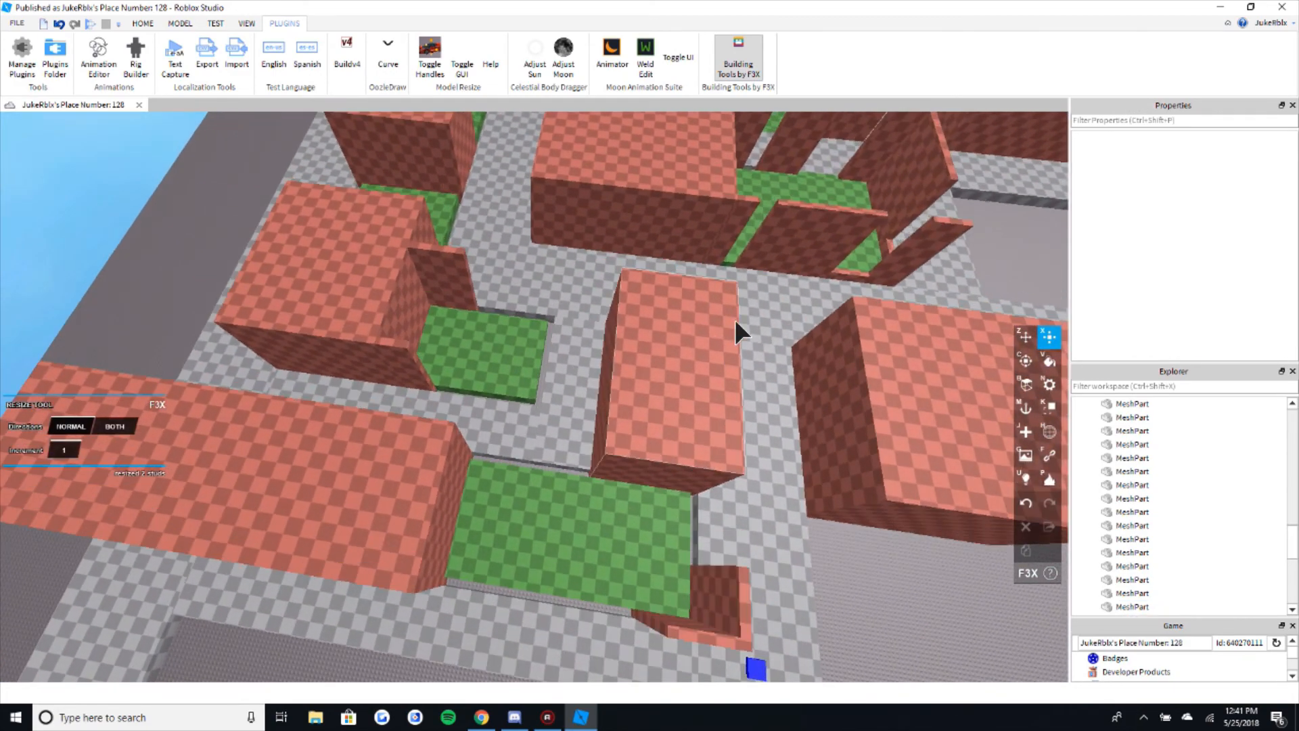
- Move the blue marker near the narrow building's inner end to 67.5, 4.5, -31.5
{"action": "key", "text": "d"}
{"action": "key", "text": "z"}
{"action": "key", "text": "w"}
{"action": "key", "text": "e"}
{"action": "left_click_drag", "start_coordinate": [640, 320], "coordinate": [561, 392]}
{"action": "scroll", "coordinate": [560, 391], "scroll_direction": "down", "scroll_amount": 4}
{"action": "right_click_drag", "start_coordinate": [561, 391], "coordinate": [574, 402]}
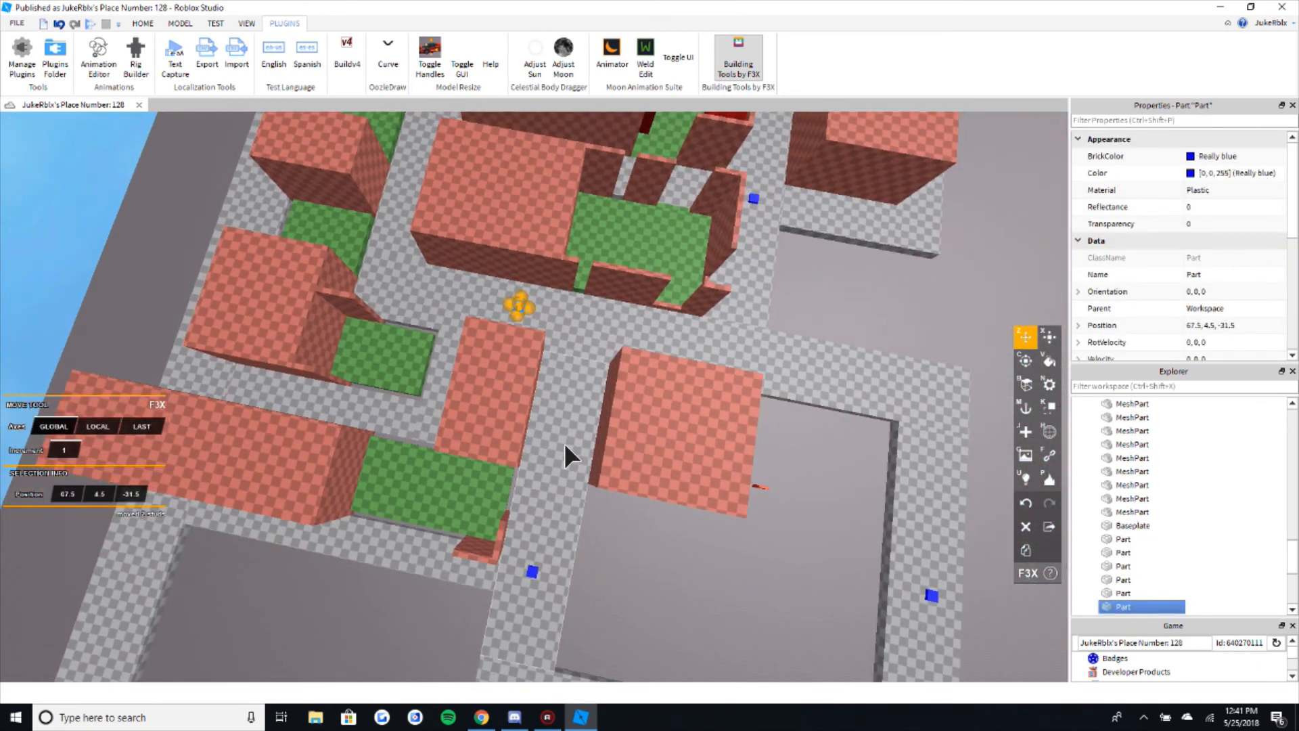
{"action": "key", "text": "w"}
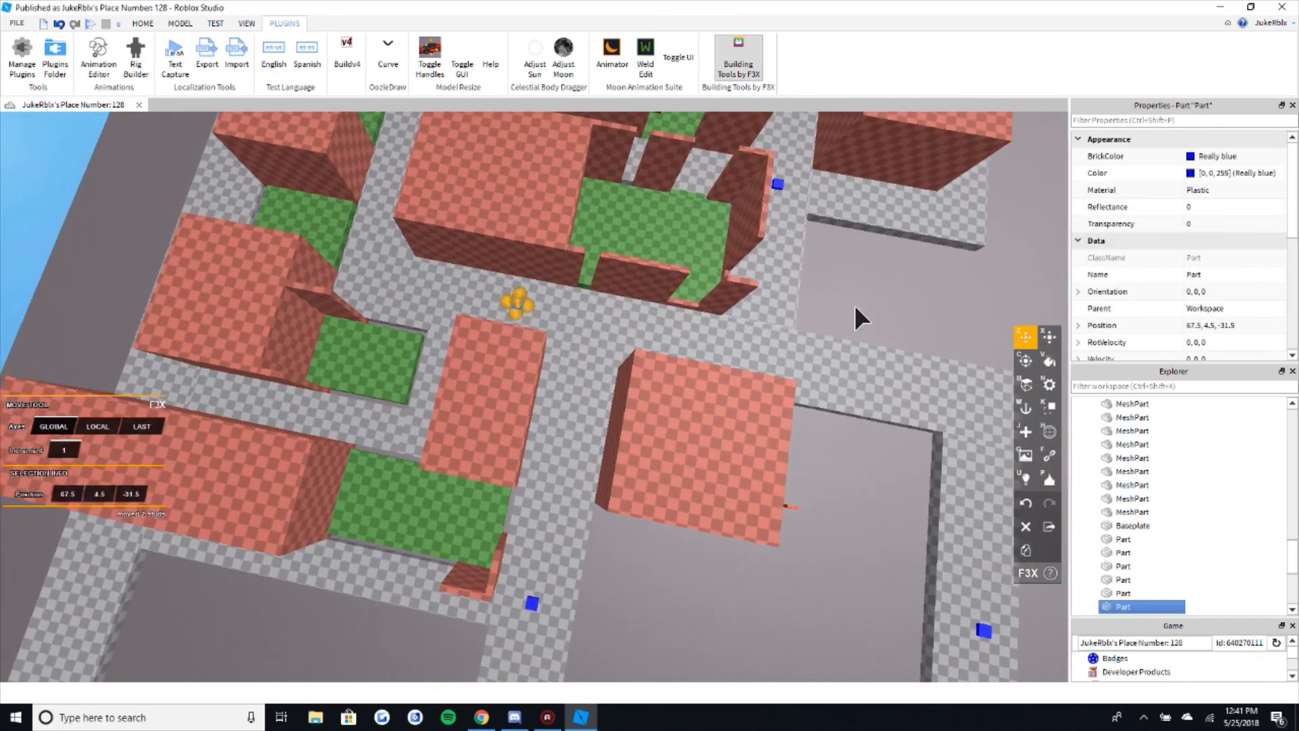
{"action": "left_click", "coordinate": [923, 294]}
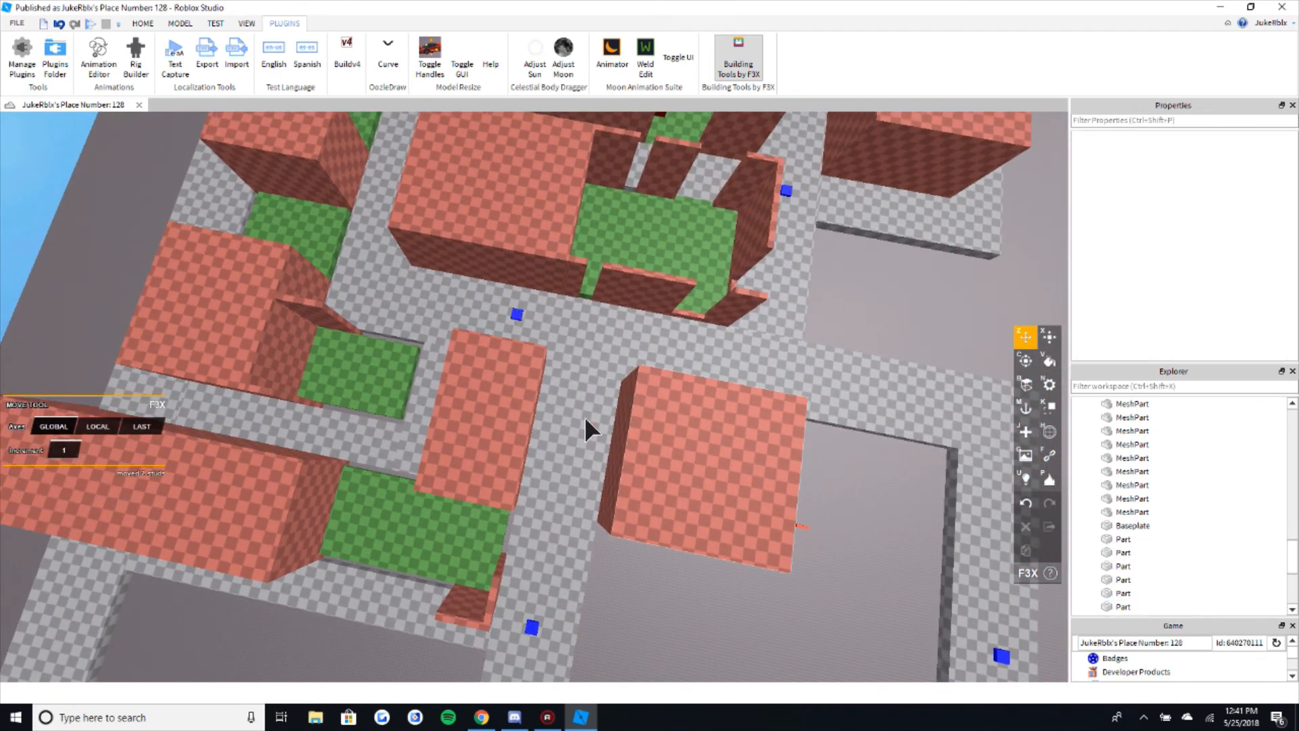
- Survey the map from other sides and check the recording status in the Action! window
{"action": "right_click_drag", "start_coordinate": [585, 416], "coordinate": [581, 463]}
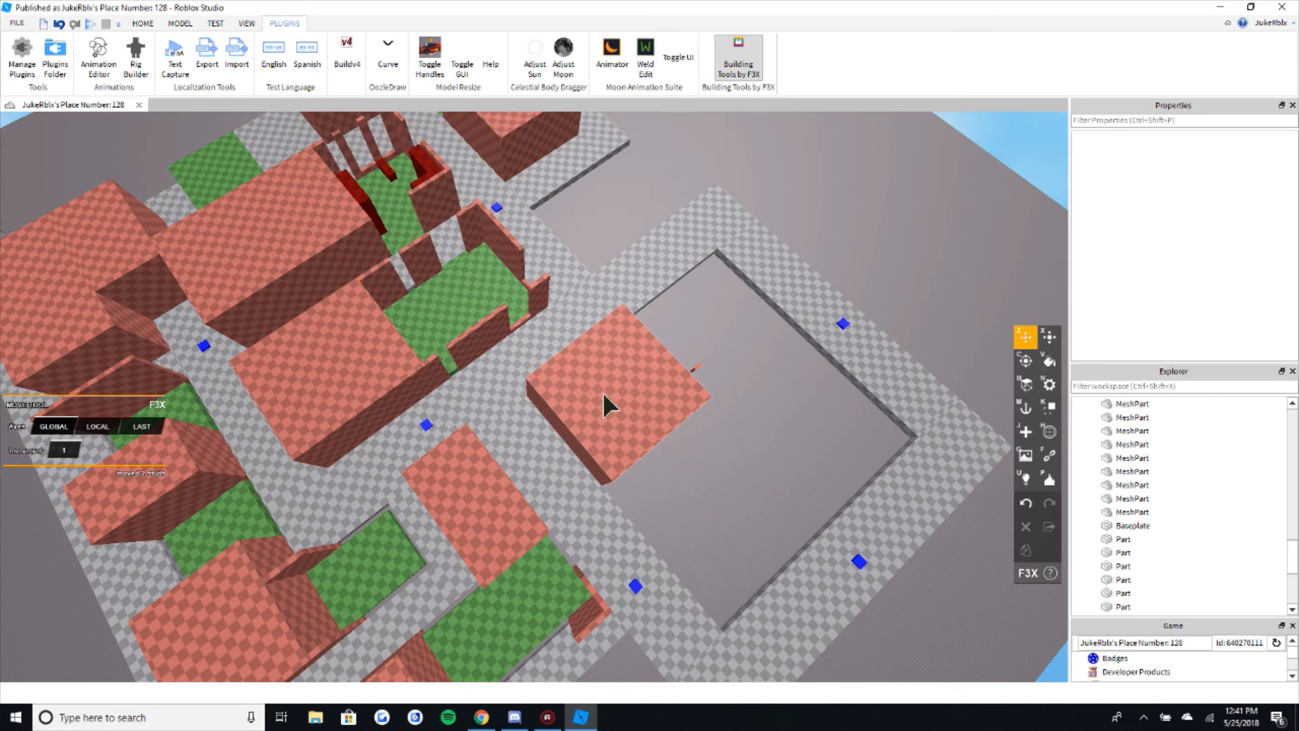
{"action": "right_click_drag", "start_coordinate": [609, 403], "coordinate": [487, 434]}
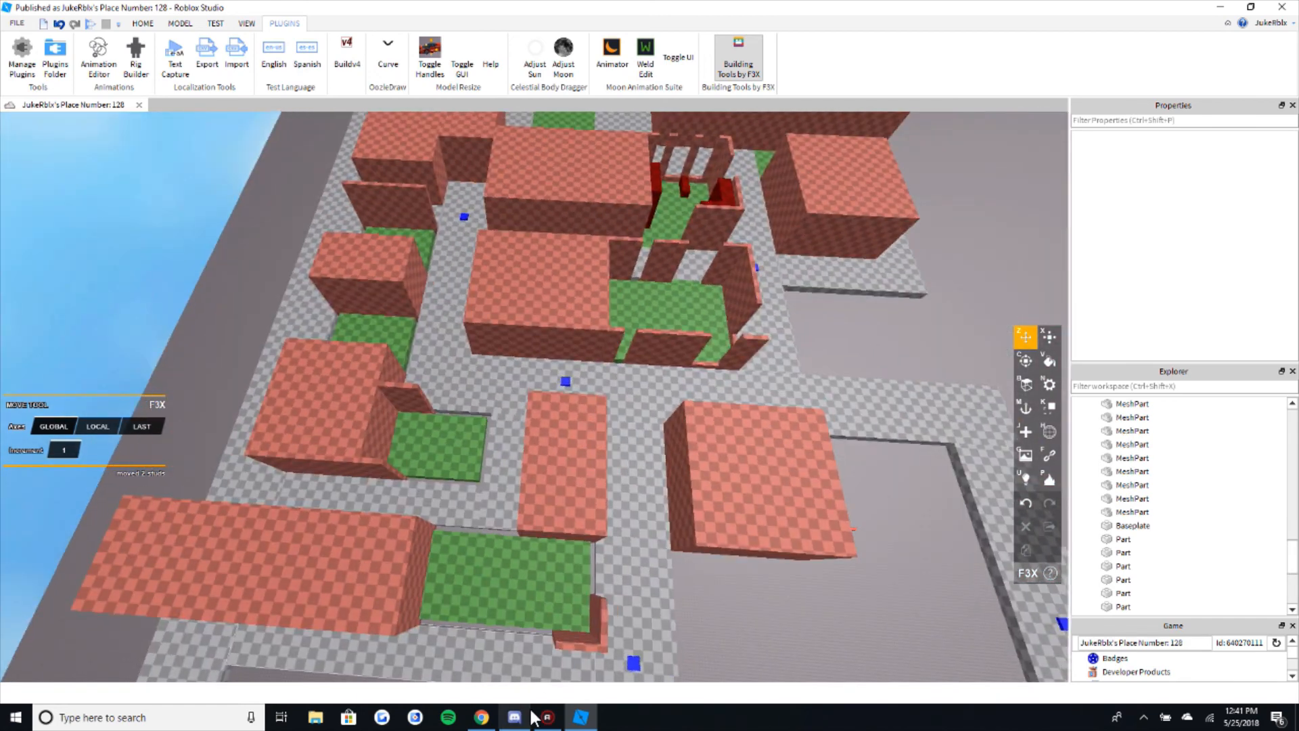
{"action": "left_click", "coordinate": [546, 719]}
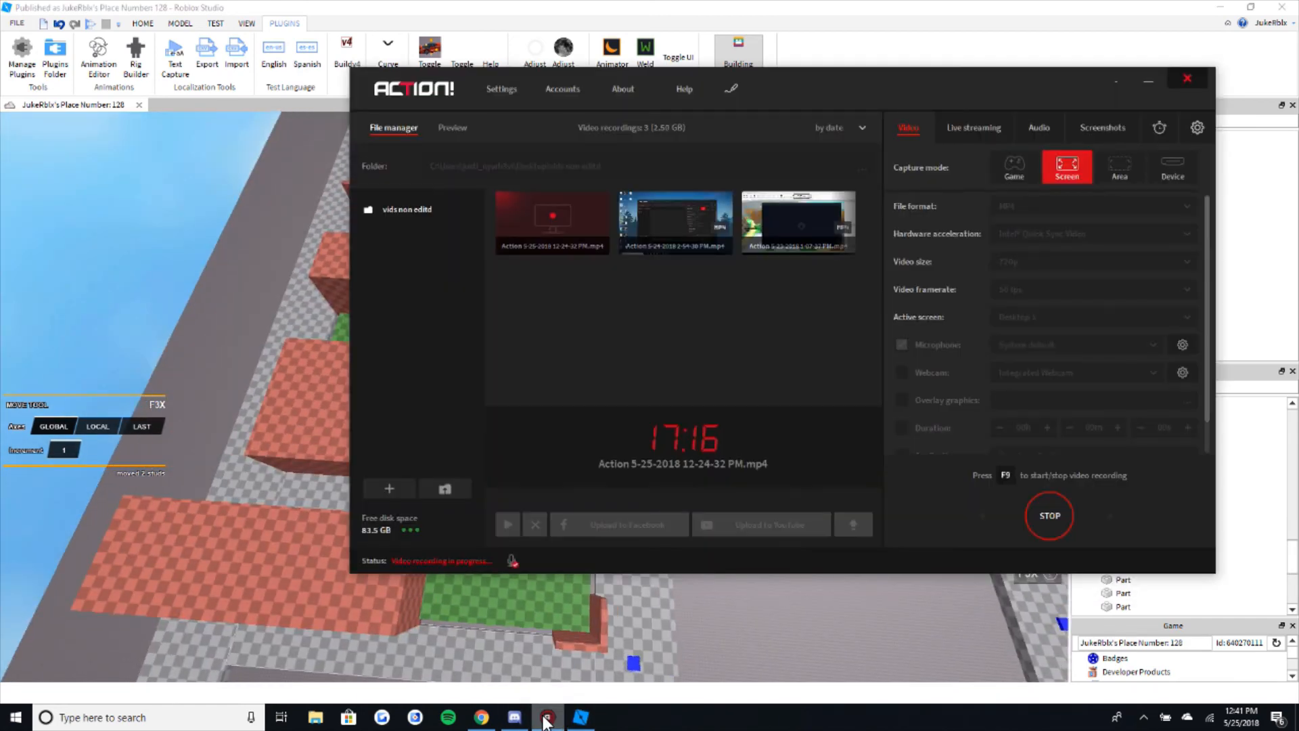
{"action": "left_click", "coordinate": [546, 719]}
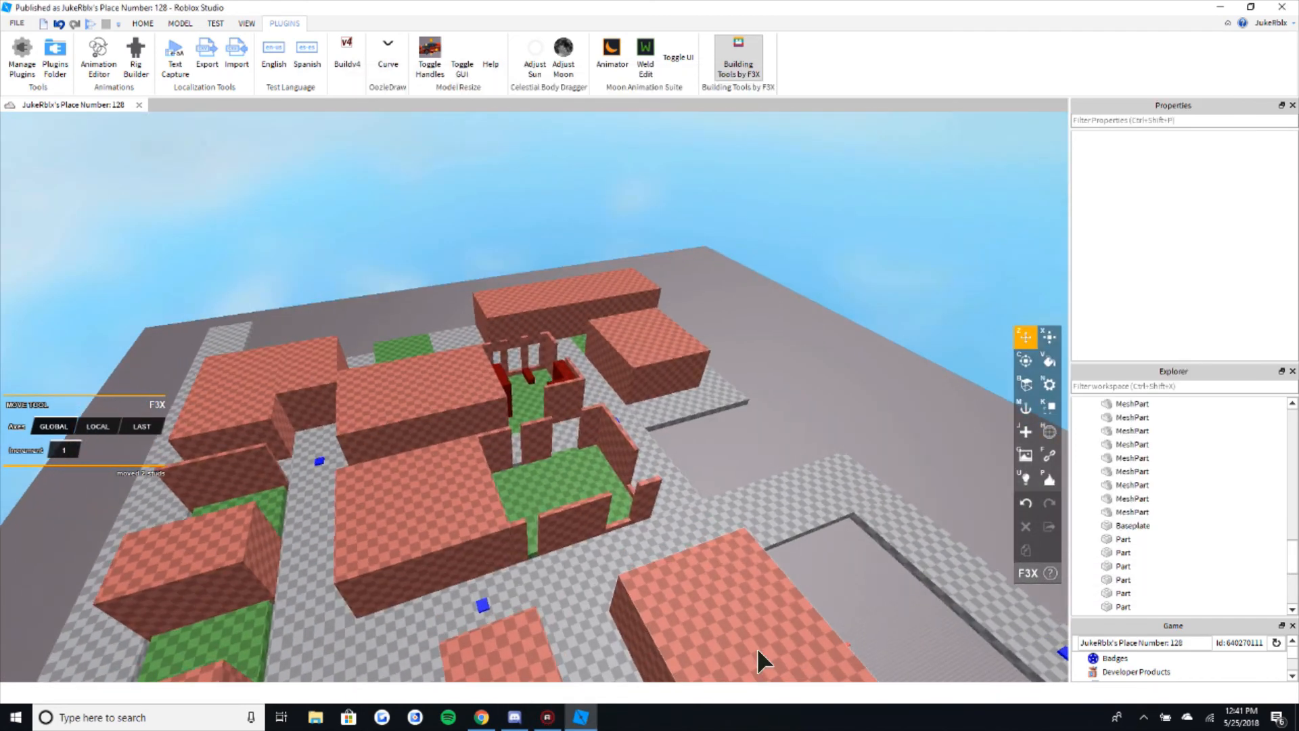
{"action": "right_click_drag", "start_coordinate": [757, 650], "coordinate": [757, 650]}
{"action": "key", "text": "w"}
{"action": "key", "text": "w"}
{"action": "key", "text": "w"}
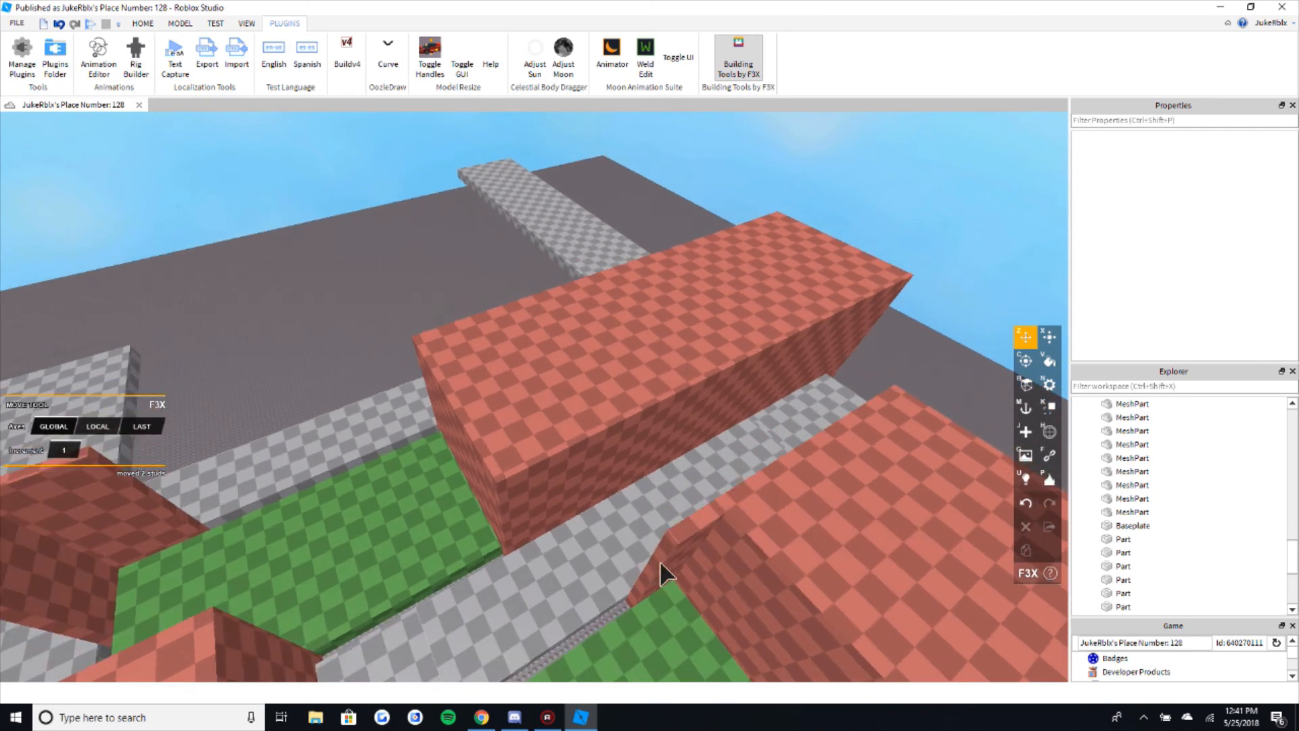
{"action": "left_click", "coordinate": [666, 564]}
{"action": "right_click_drag", "start_coordinate": [670, 567], "coordinate": [670, 567]}
{"action": "key", "text": "shift+c"}
{"action": "mouse_move", "coordinate": [660, 499]}
{"action": "left_mouse_down"}
{"action": "mouse_move", "coordinate": [584, 530]}
{"action": "mouse_move", "coordinate": [611, 521]}
{"action": "left_mouse_up"}
{"action": "key", "text": "s"}
{"action": "key", "text": "shift+x"}
- Examine the whole blockout from low and high viewpoints, including the building spacing, yard walls, lawns and the unfilled path loop
{"action": "key", "text": "w"}
{"action": "mouse_move", "coordinate": [627, 412]}
{"action": "right_mouse_down"}
{"action": "mouse_move", "coordinate": [617, 423]}
{"action": "mouse_move", "coordinate": [629, 428]}
{"action": "right_mouse_up"}
{"action": "key", "text": "w"}
{"action": "key", "text": "w"}
{"action": "key", "text": "s"}
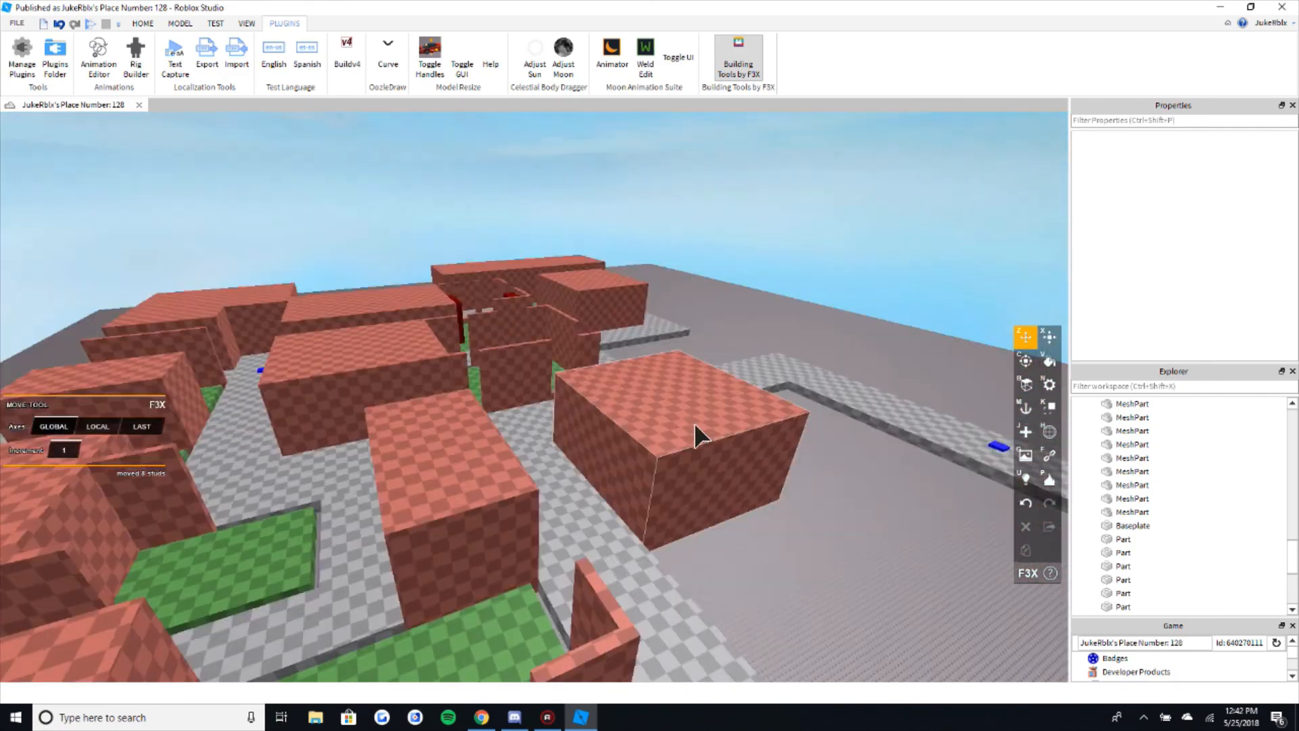
{"action": "key", "text": "s"}
{"action": "key", "text": "a"}
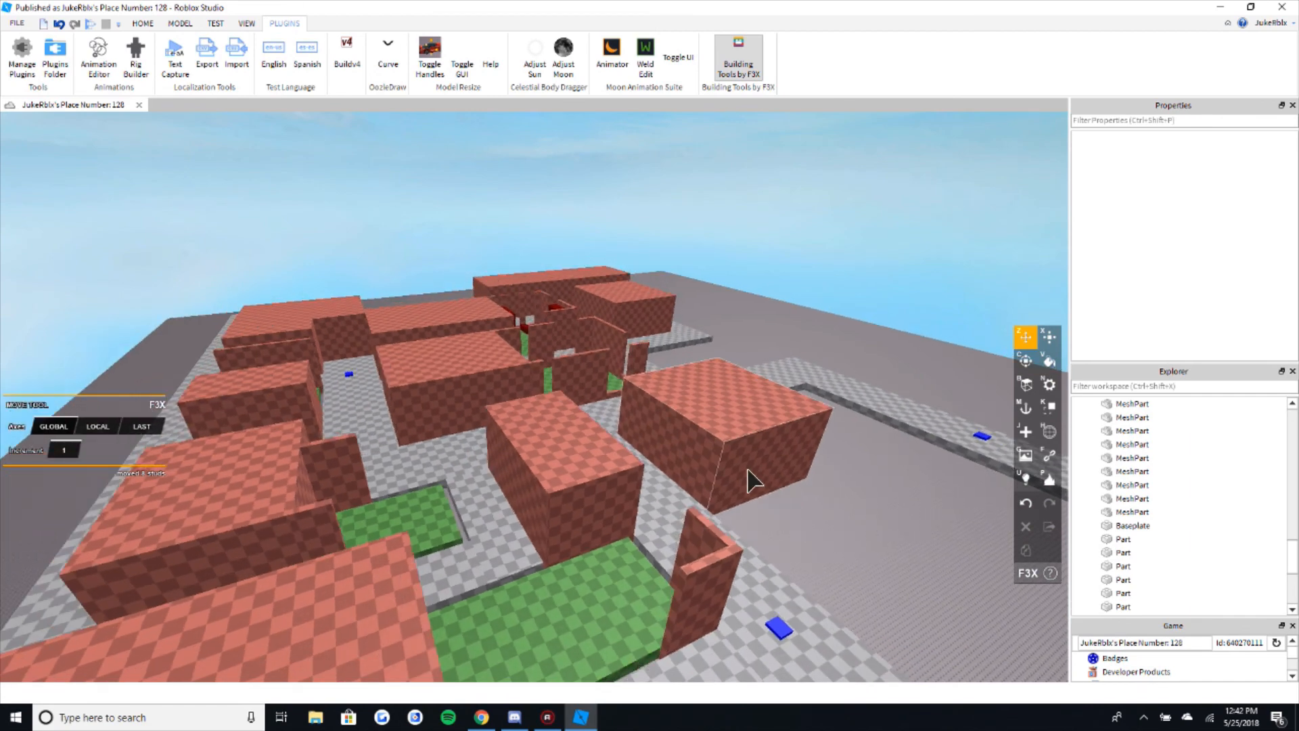
{"action": "key", "text": "w"}
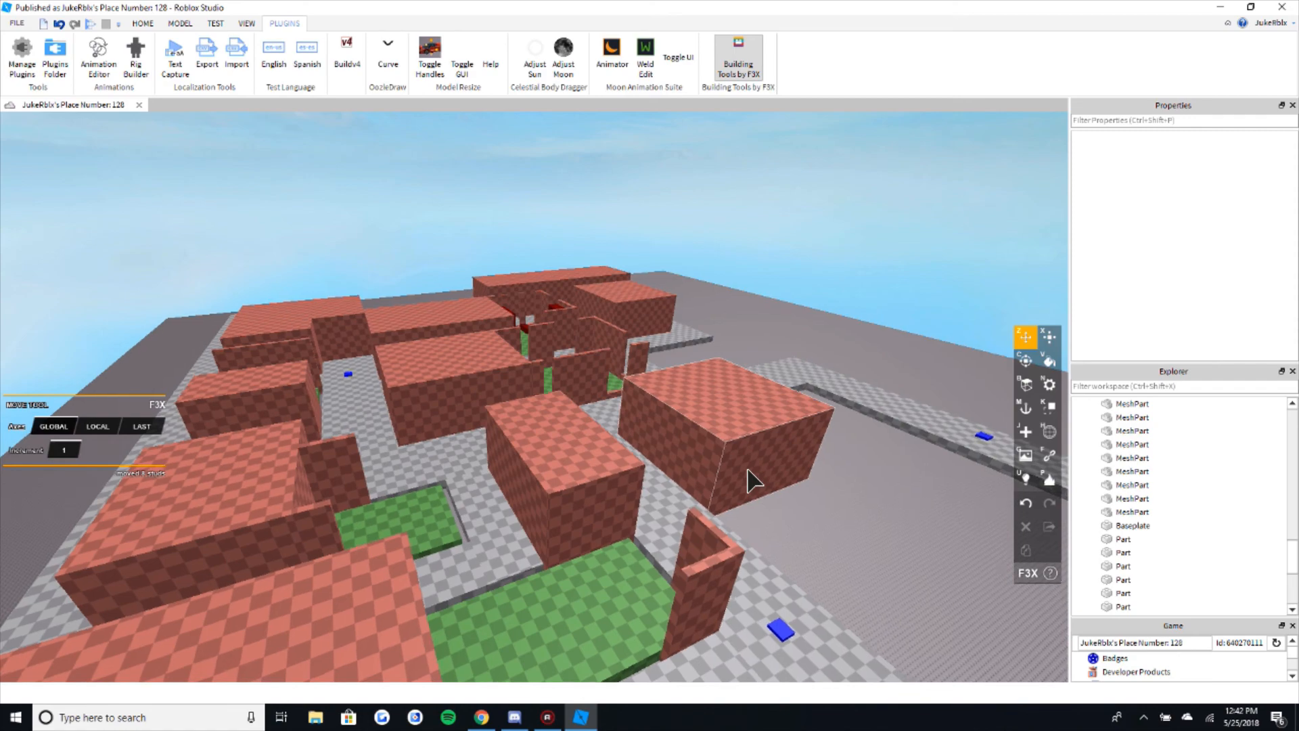
{"action": "key", "text": "a"}
{"action": "right_click_drag", "start_coordinate": [755, 473], "coordinate": [736, 475]}
{"action": "key", "text": "w"}
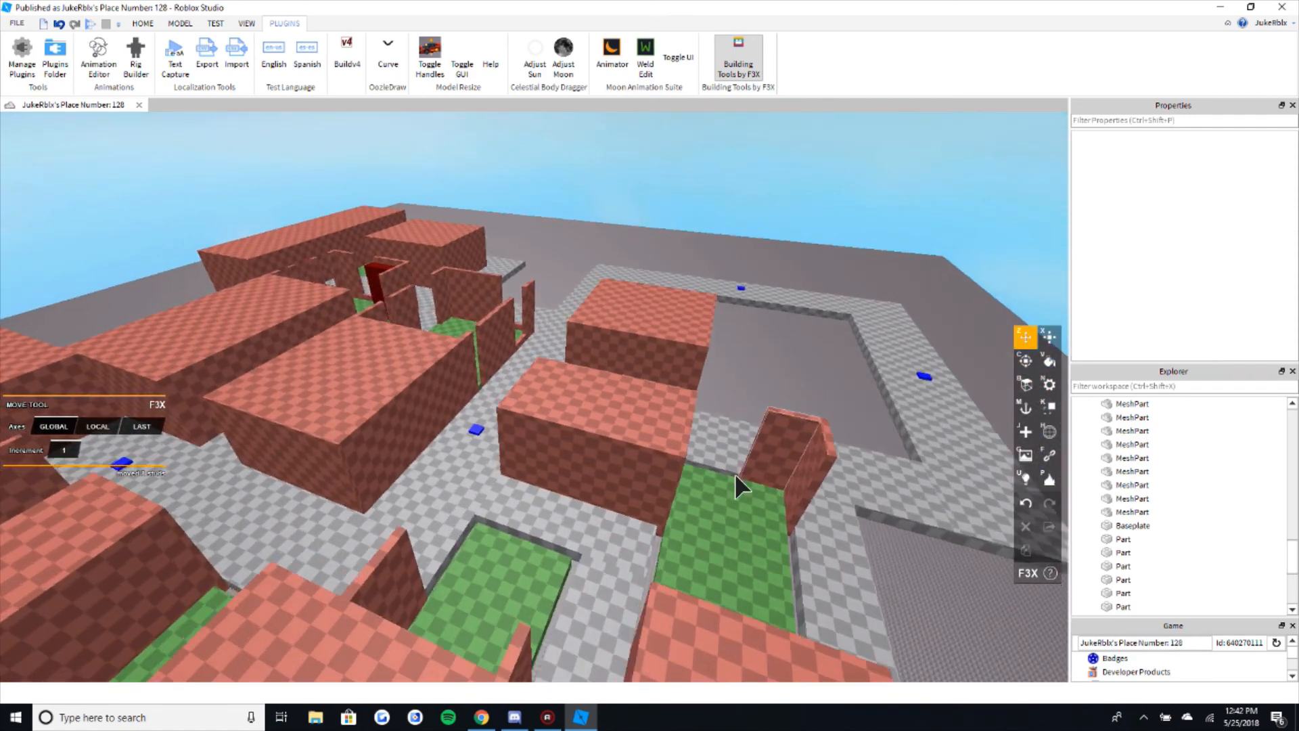
{"action": "key", "text": "s"}
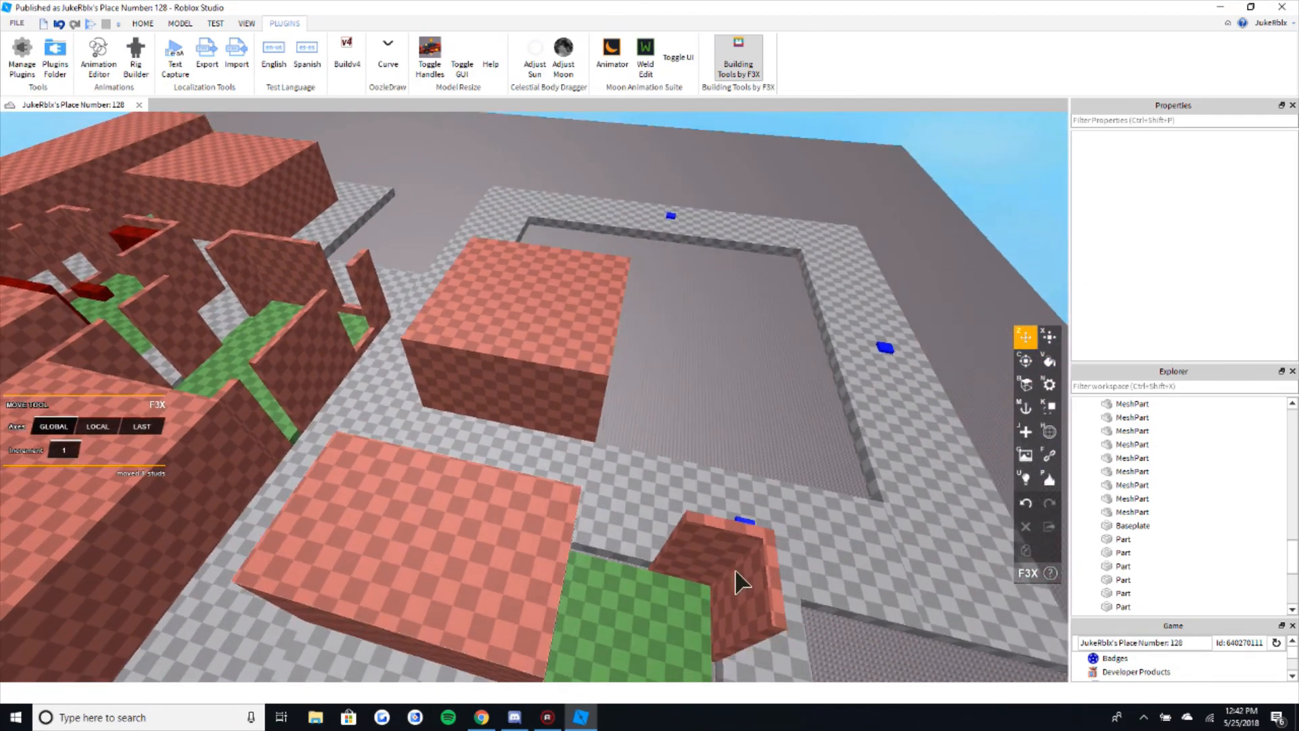
{"action": "right_click_drag", "start_coordinate": [679, 407], "coordinate": [679, 407]}
{"action": "key", "text": "s"}
{"action": "right_click_drag", "start_coordinate": [751, 299], "coordinate": [744, 312]}
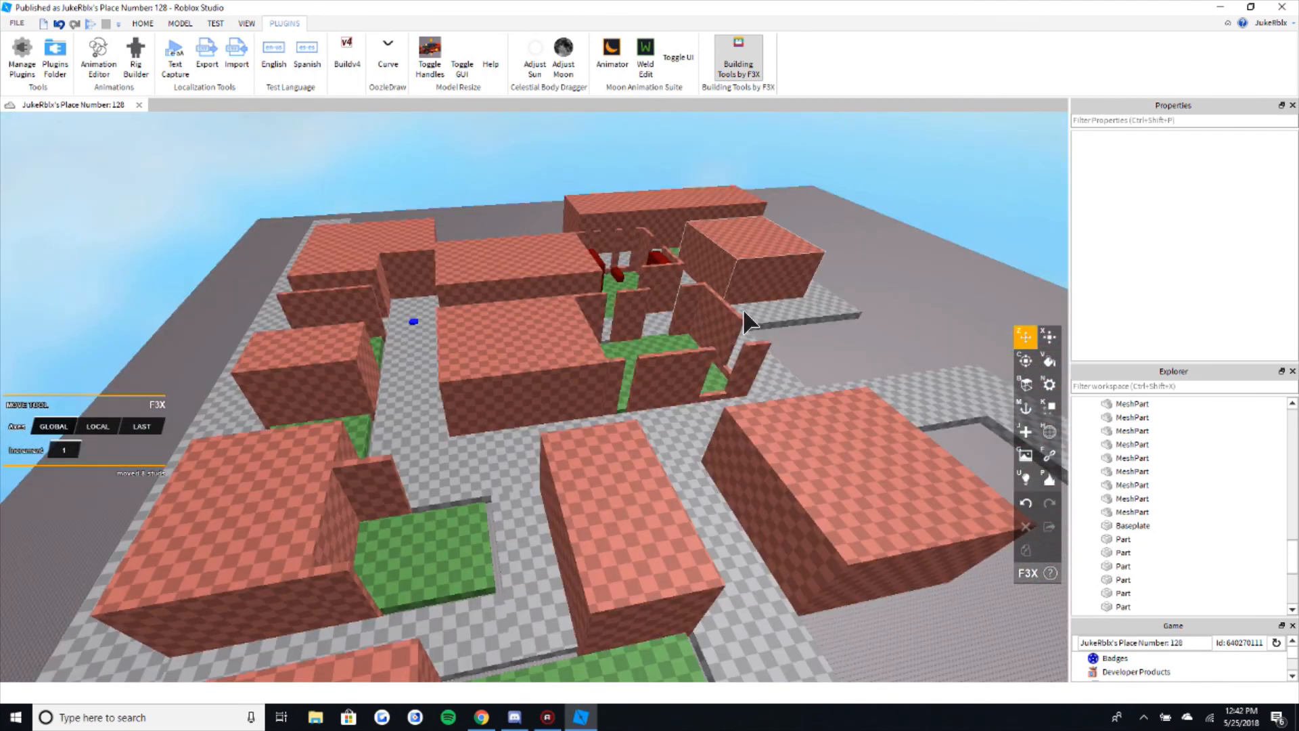
- Examine the outer path loop, its blue markers and the adjoining buildings from a high viewpoint
{"action": "key", "text": "s"}
{"action": "right_click_drag", "start_coordinate": [687, 450], "coordinate": [687, 449]}
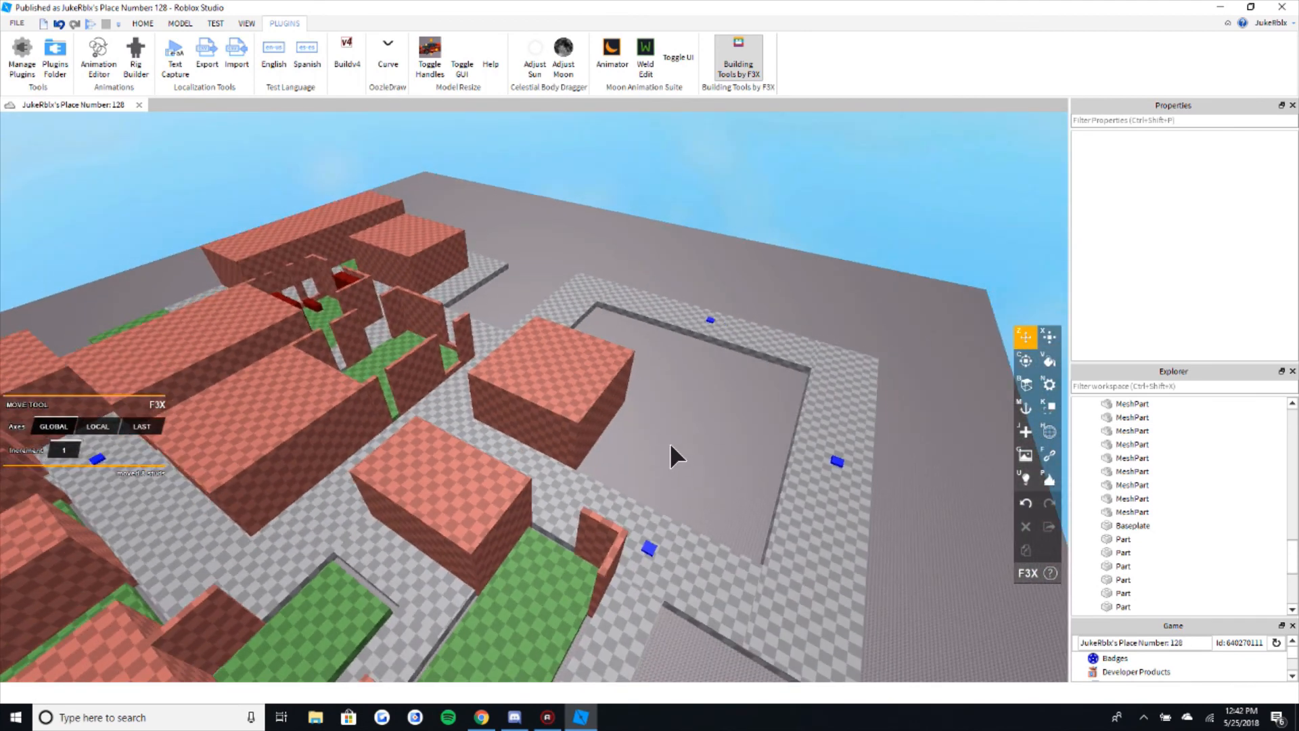
{"action": "key", "text": "s"}
{"action": "key", "text": "d"}
{"action": "key", "text": "a"}
{"action": "key", "text": "a"}
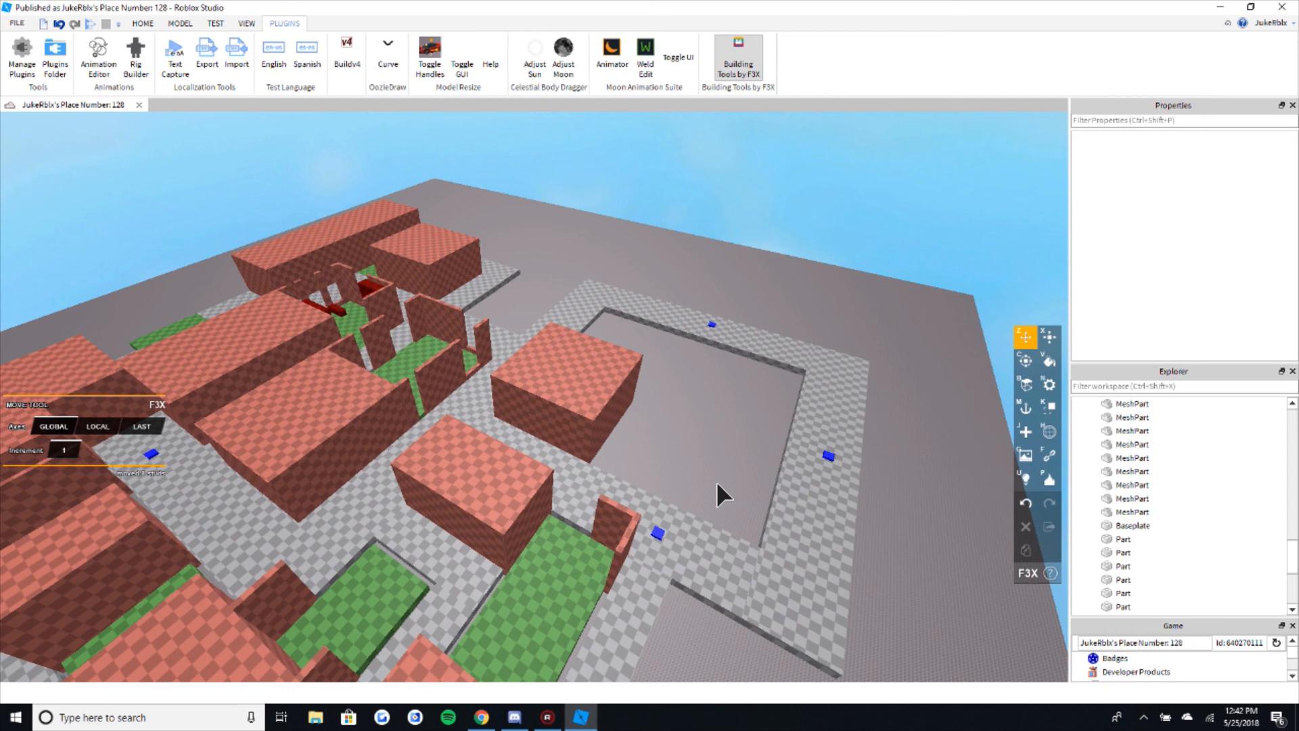
{"action": "scroll", "coordinate": [991, 519], "scroll_direction": "down", "scroll_amount": 3}
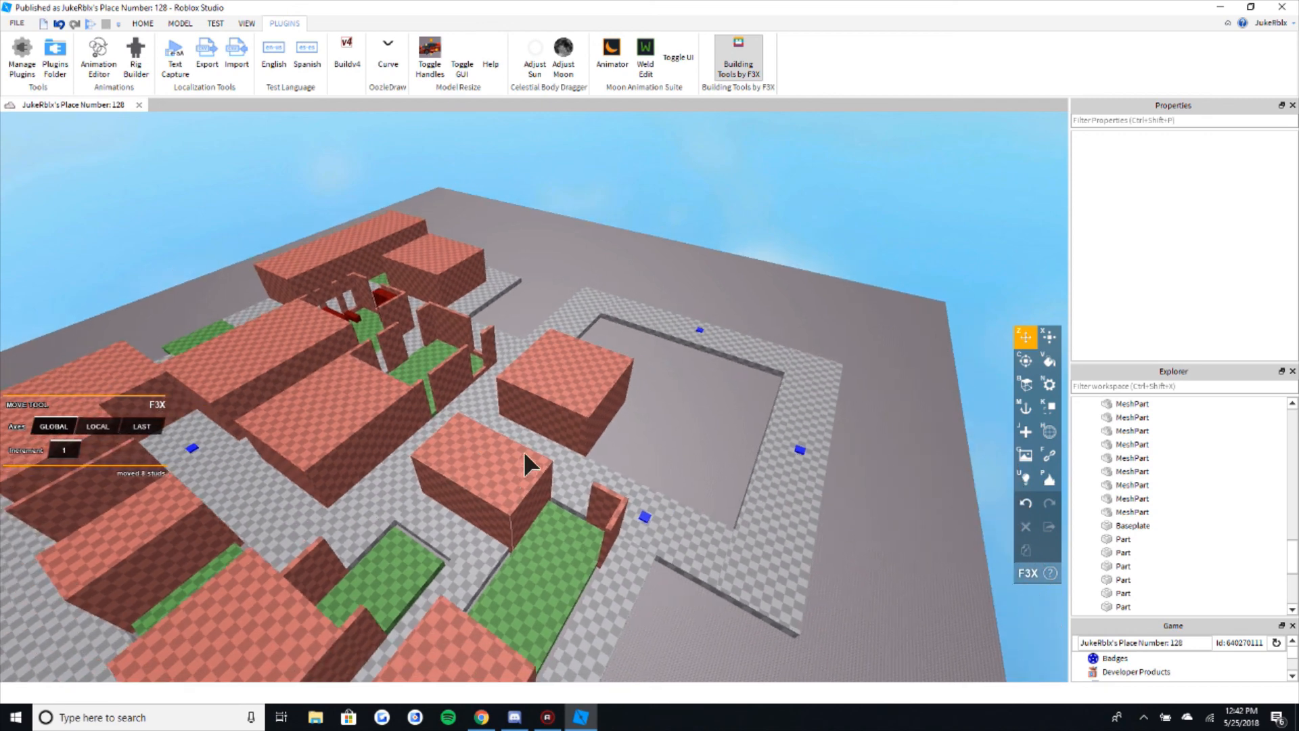
- Review the complete map layout from above, covering the building rows, lawns, connecting paths and blue markers across the baseplate
{"action": "key", "text": "a"}
{"action": "right_click_drag", "start_coordinate": [524, 450], "coordinate": [598, 412]}
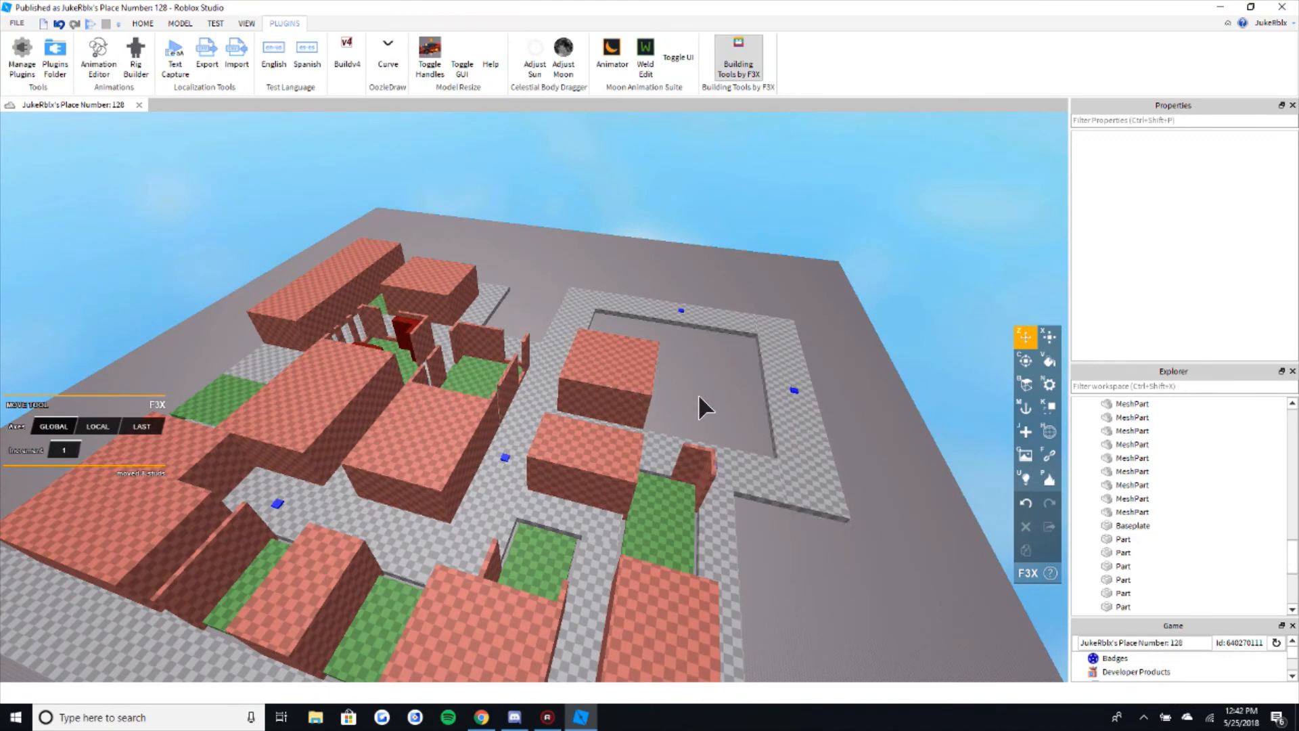
{"action": "key", "text": "a"}
{"action": "key", "text": "w"}
{"action": "right_click_drag", "start_coordinate": [721, 442], "coordinate": [720, 443]}
{"action": "key", "text": "d"}
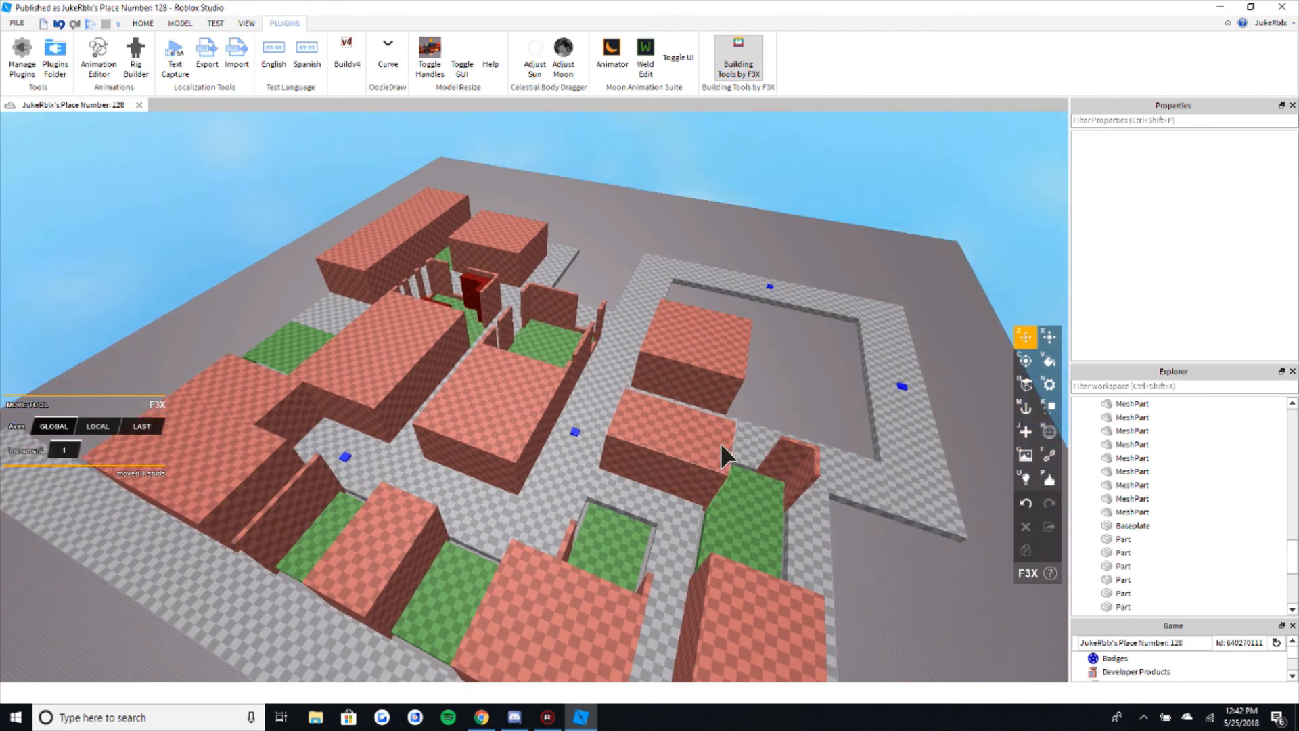
{"action": "key", "text": "d"}
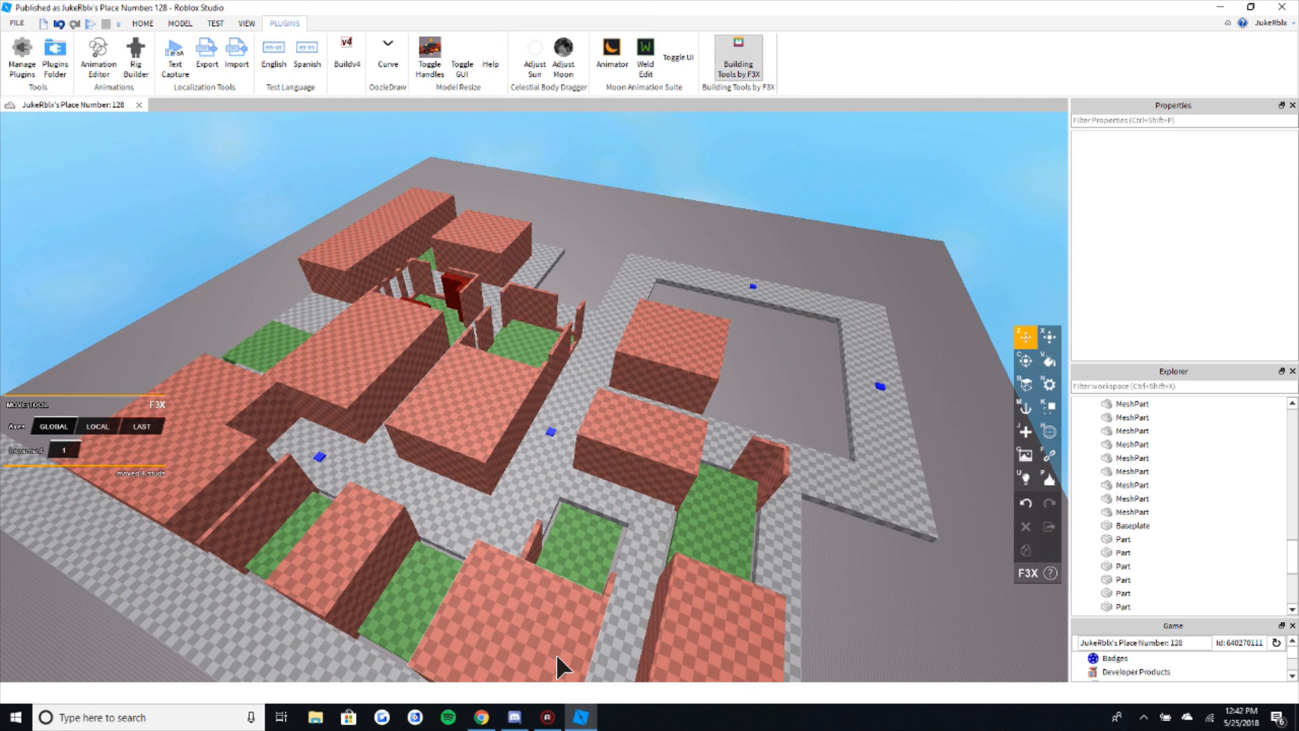
{"action": "mouse_move", "coordinate": [555, 721]}
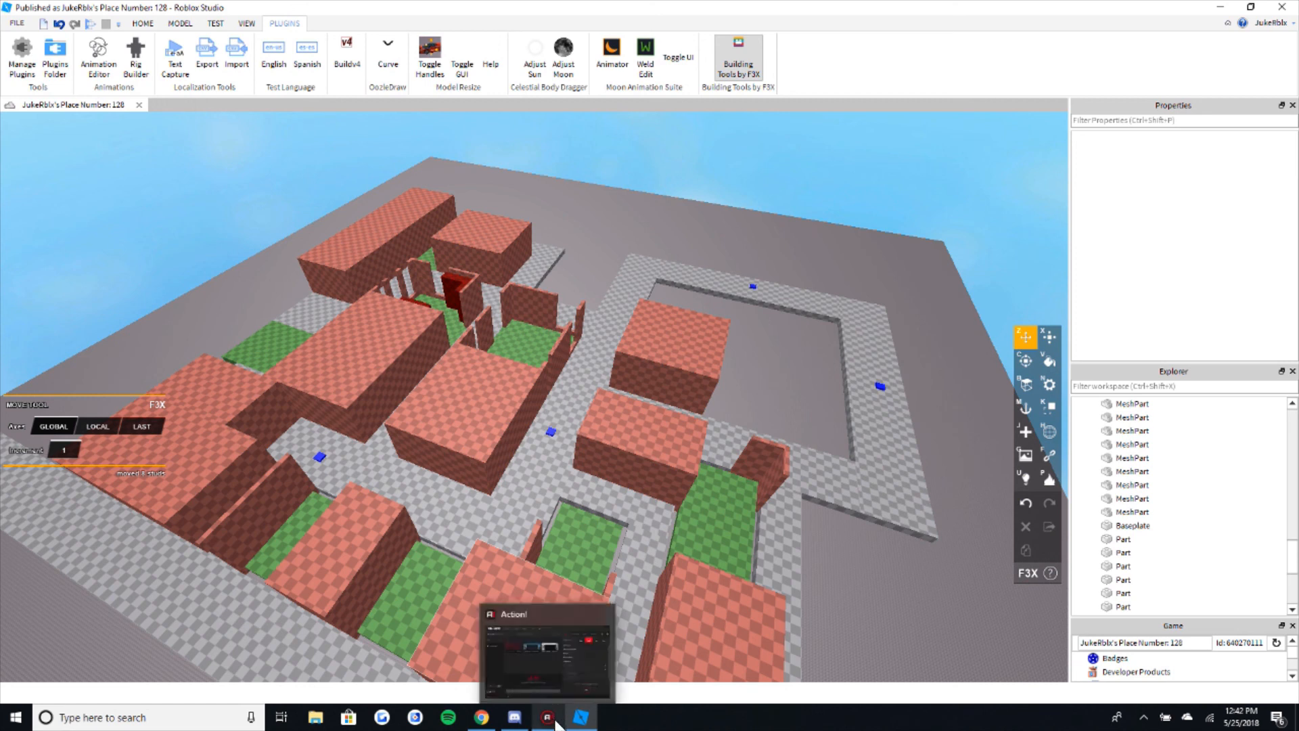